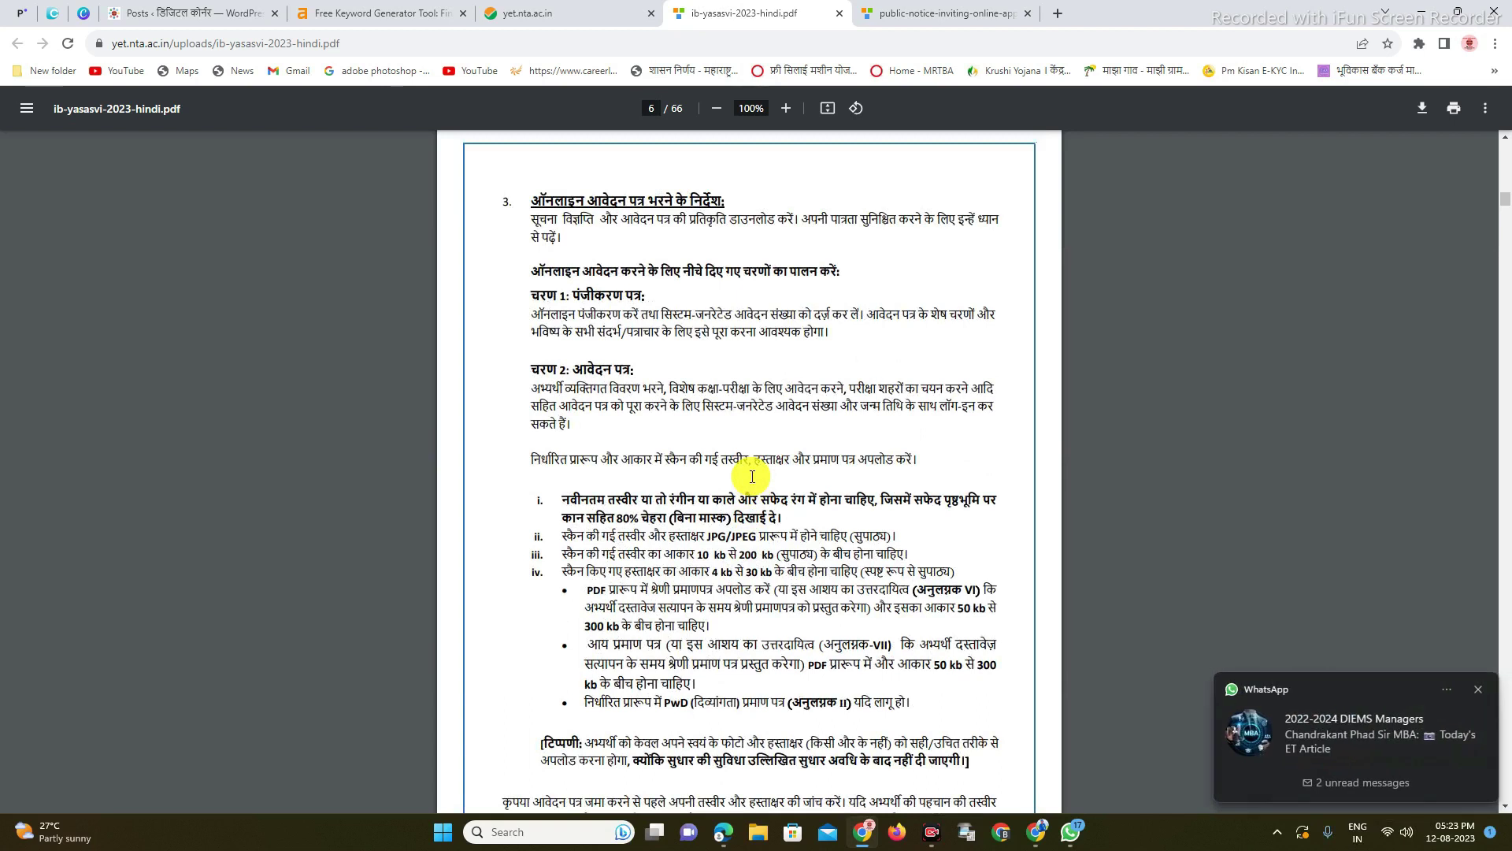
Dismiss the WhatsApp notification covering page 6 of the Hindi bulletin.
{"action": "left_click", "coordinate": [1501, 689]}
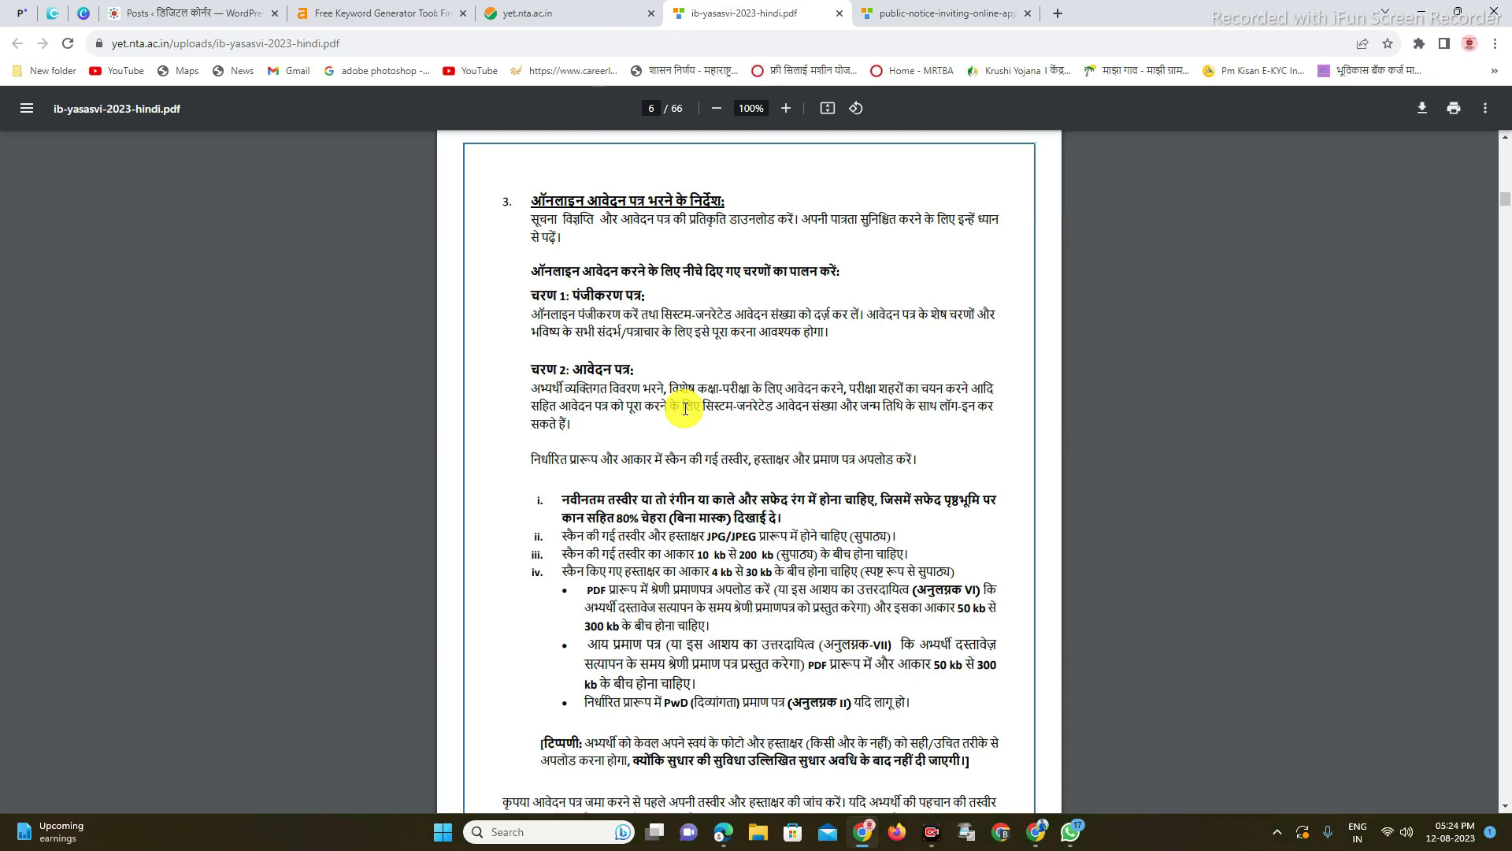
Skim the bulletin's exam details on pages 8–12.
{"action": "scroll", "coordinate": [733, 477], "scroll_direction": "up", "scroll_amount": 4}
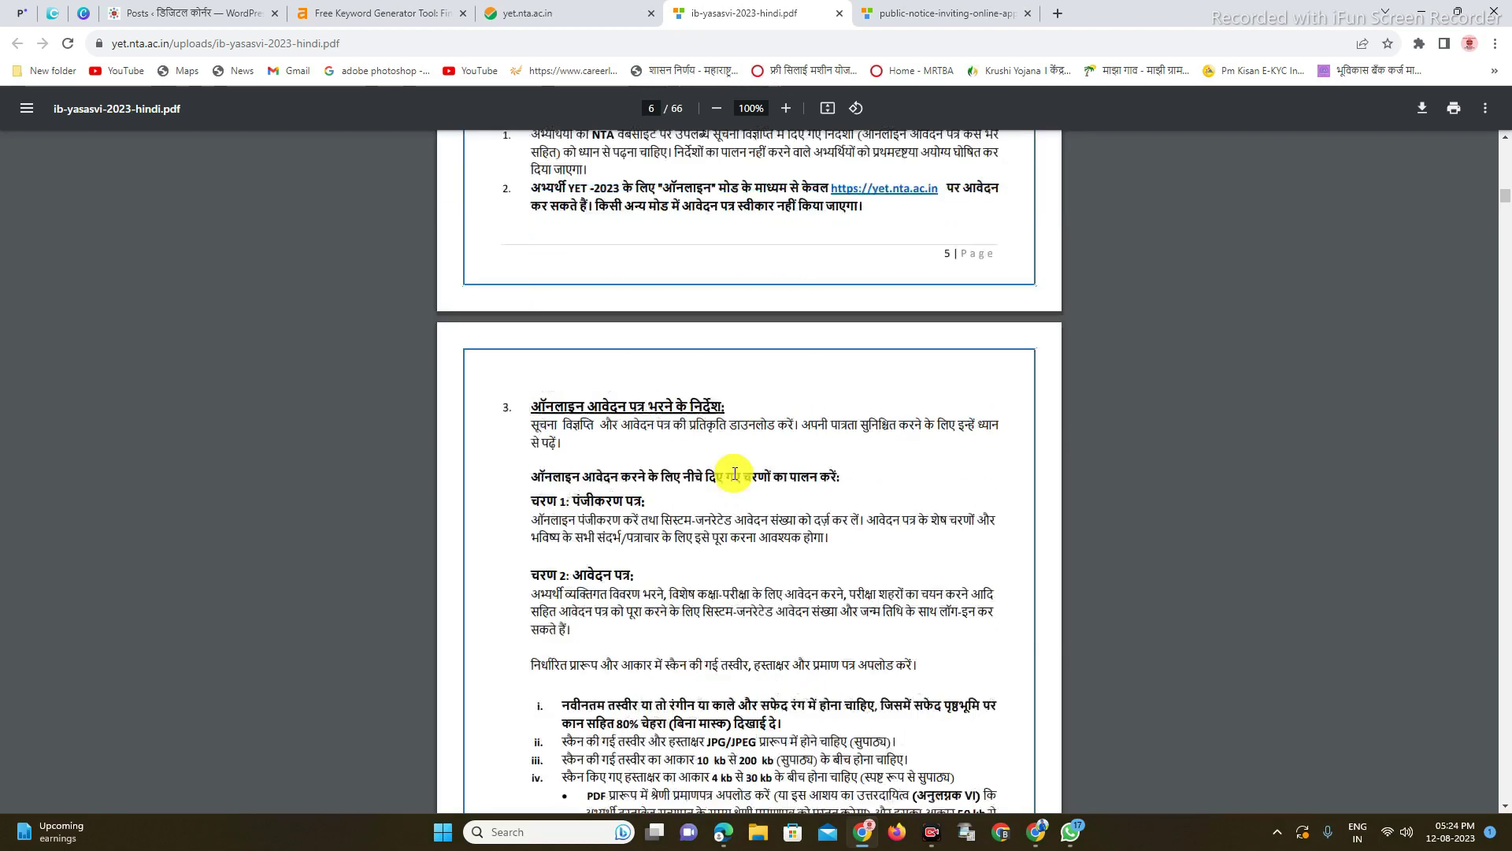
{"action": "scroll", "coordinate": [732, 484], "scroll_direction": "down", "scroll_amount": 5}
{"action": "scroll", "coordinate": [731, 484], "scroll_direction": "down", "scroll_amount": 20}
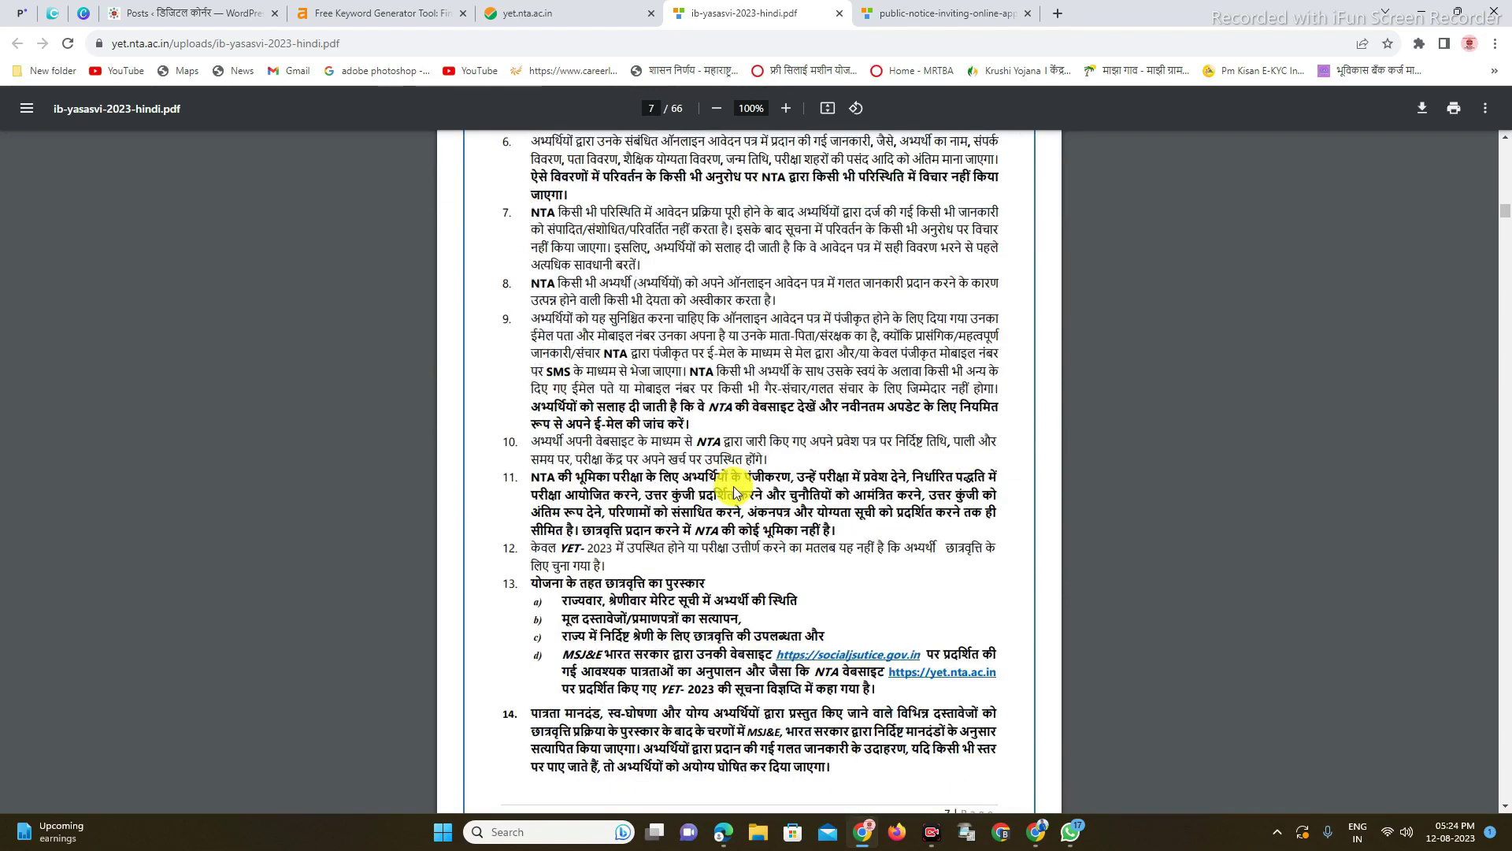
{"action": "scroll", "coordinate": [733, 486], "scroll_direction": "down", "scroll_amount": 20}
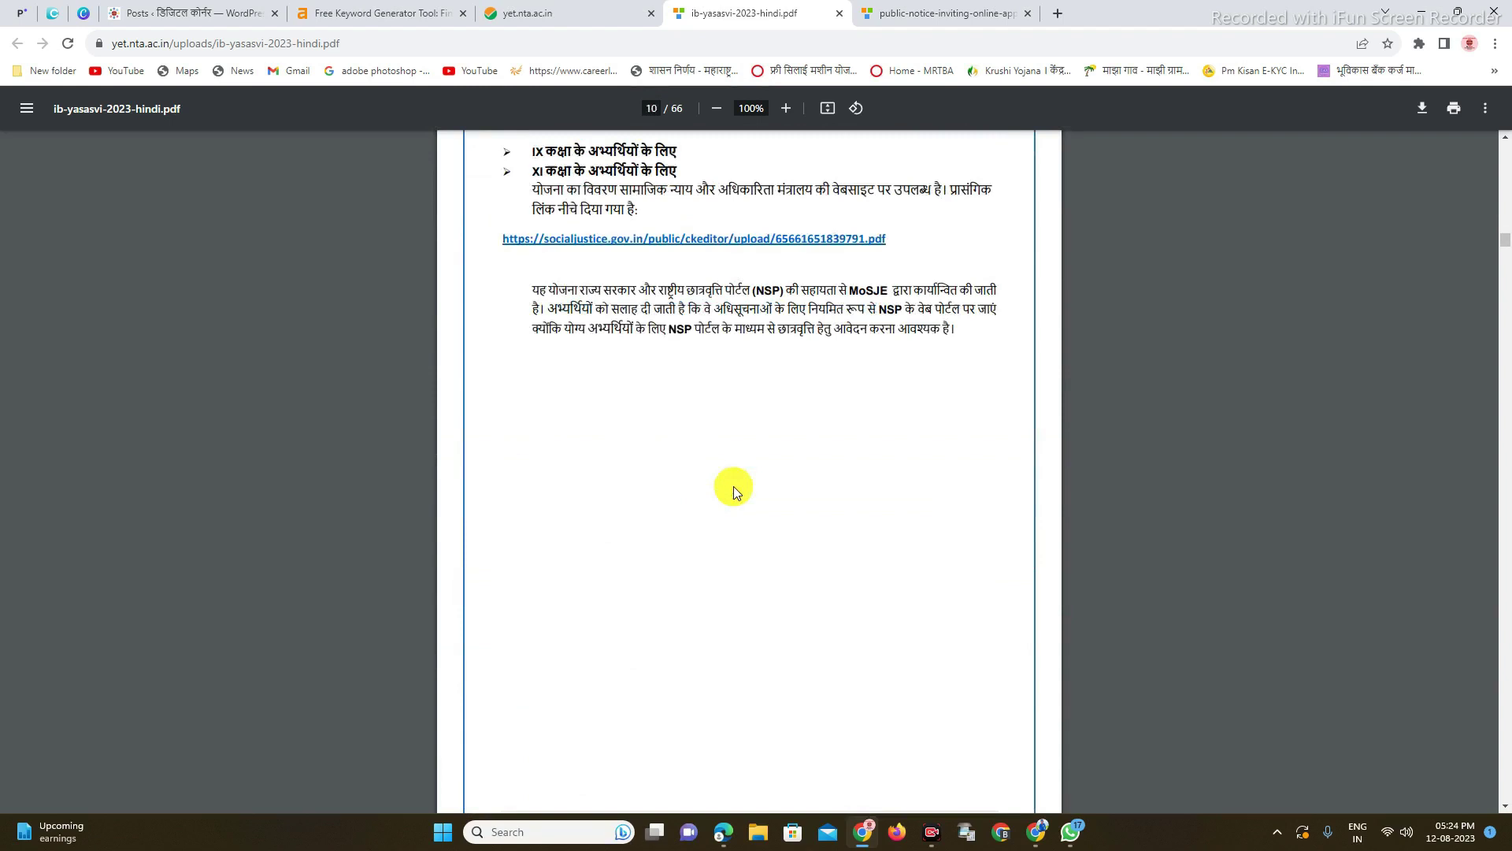
{"action": "scroll", "coordinate": [744, 463], "scroll_direction": "down", "scroll_amount": 8}
{"action": "scroll", "coordinate": [740, 461], "scroll_direction": "up", "scroll_amount": 12}
{"action": "scroll", "coordinate": [745, 489], "scroll_direction": "down", "scroll_amount": 1}
{"action": "scroll", "coordinate": [749, 510], "scroll_direction": "down", "scroll_amount": 1}
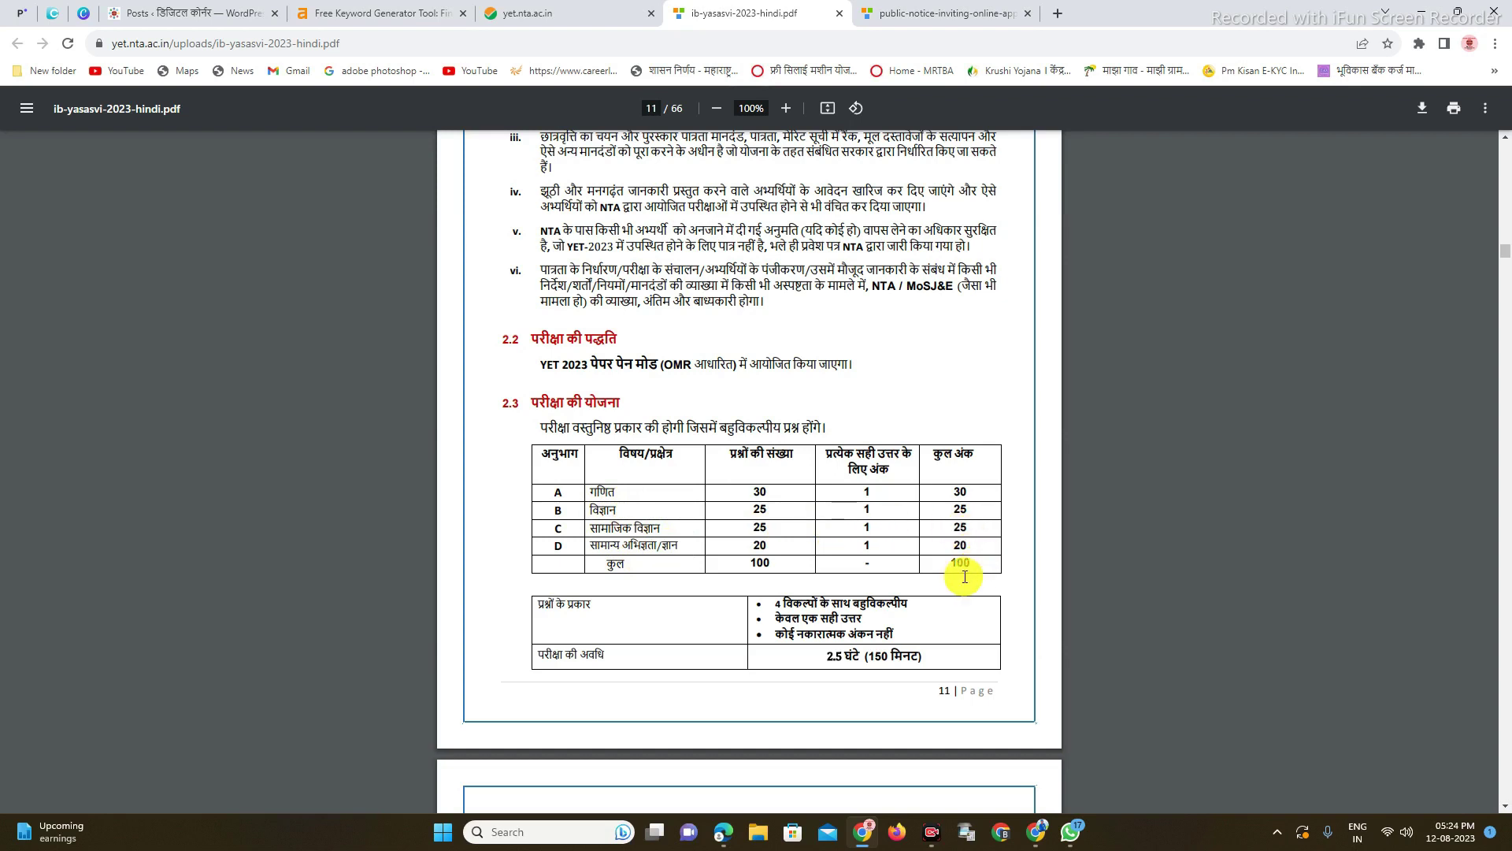
{"action": "scroll", "coordinate": [802, 550], "scroll_direction": "down", "scroll_amount": 1}
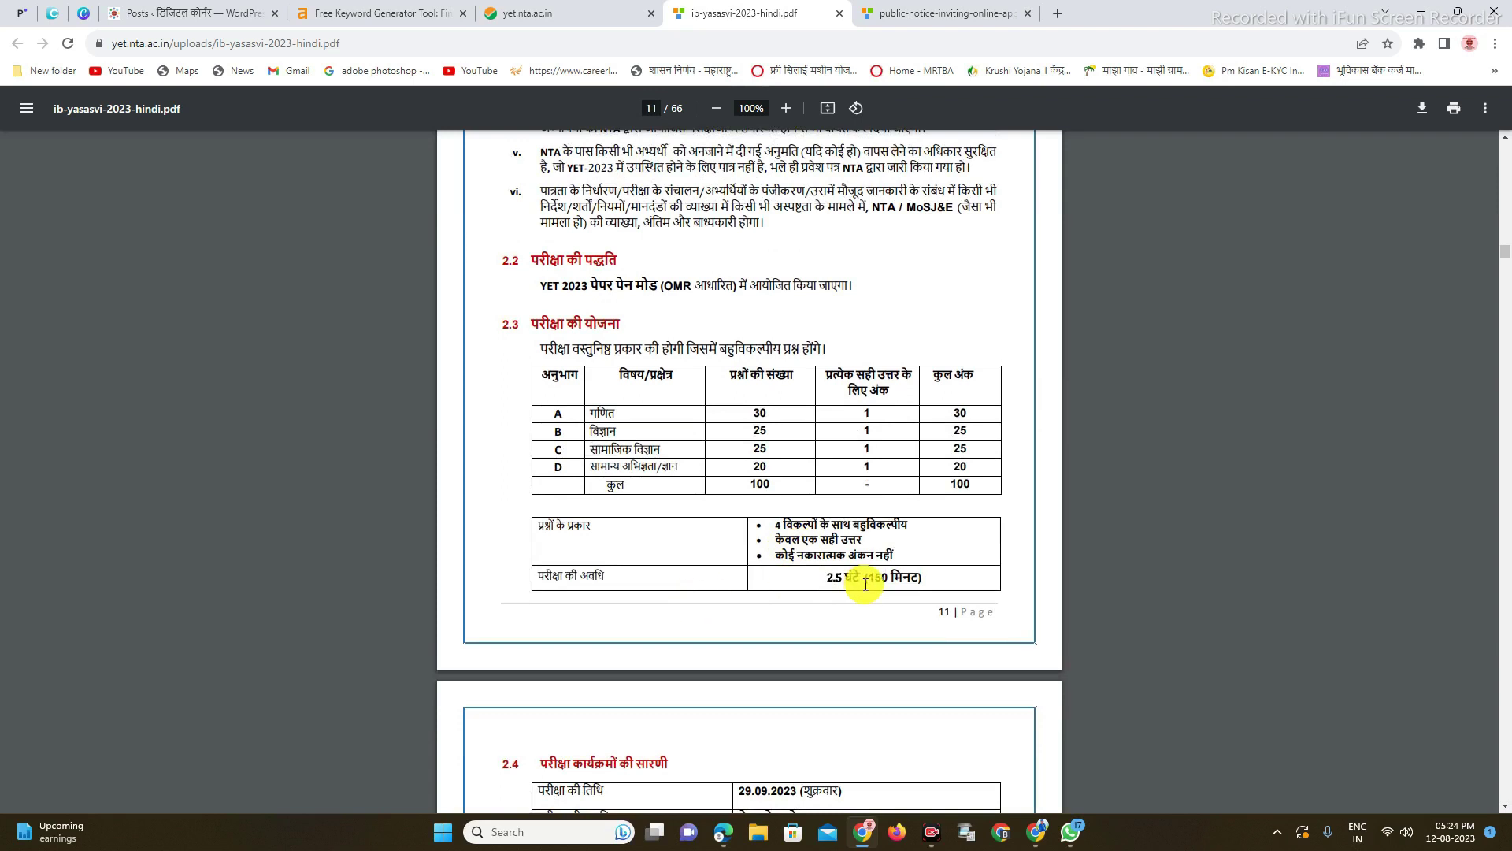
{"action": "scroll", "coordinate": [867, 585], "scroll_direction": "down", "scroll_amount": 4}
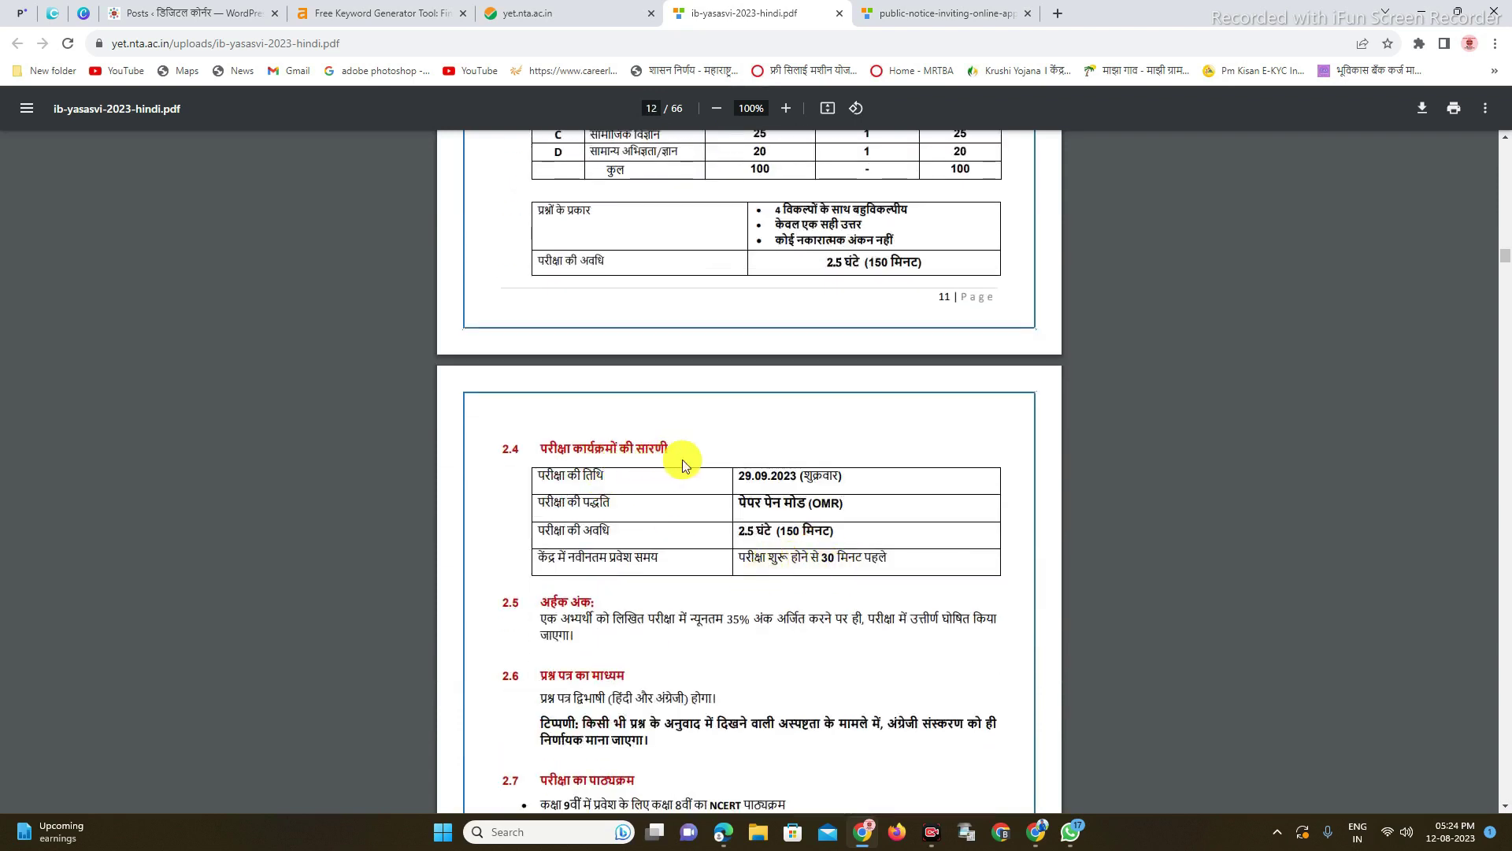
{"action": "scroll", "coordinate": [733, 511], "scroll_direction": "down", "scroll_amount": 4}
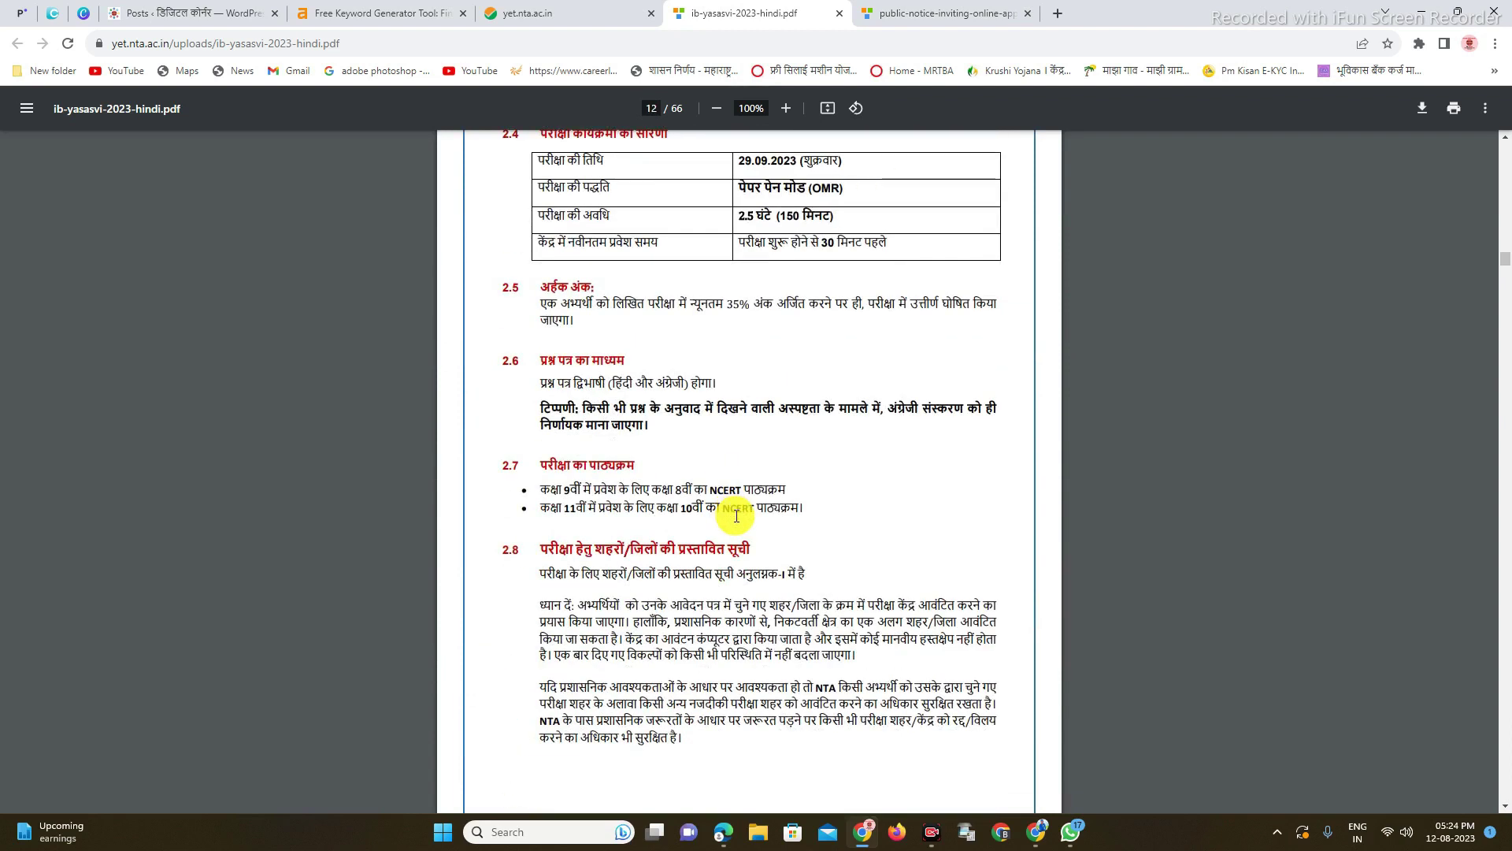
Return to the bulletin's contents and cover, then switch to the yet.nta.ac.in portal tab.
{"action": "key", "text": "alt+Left"}
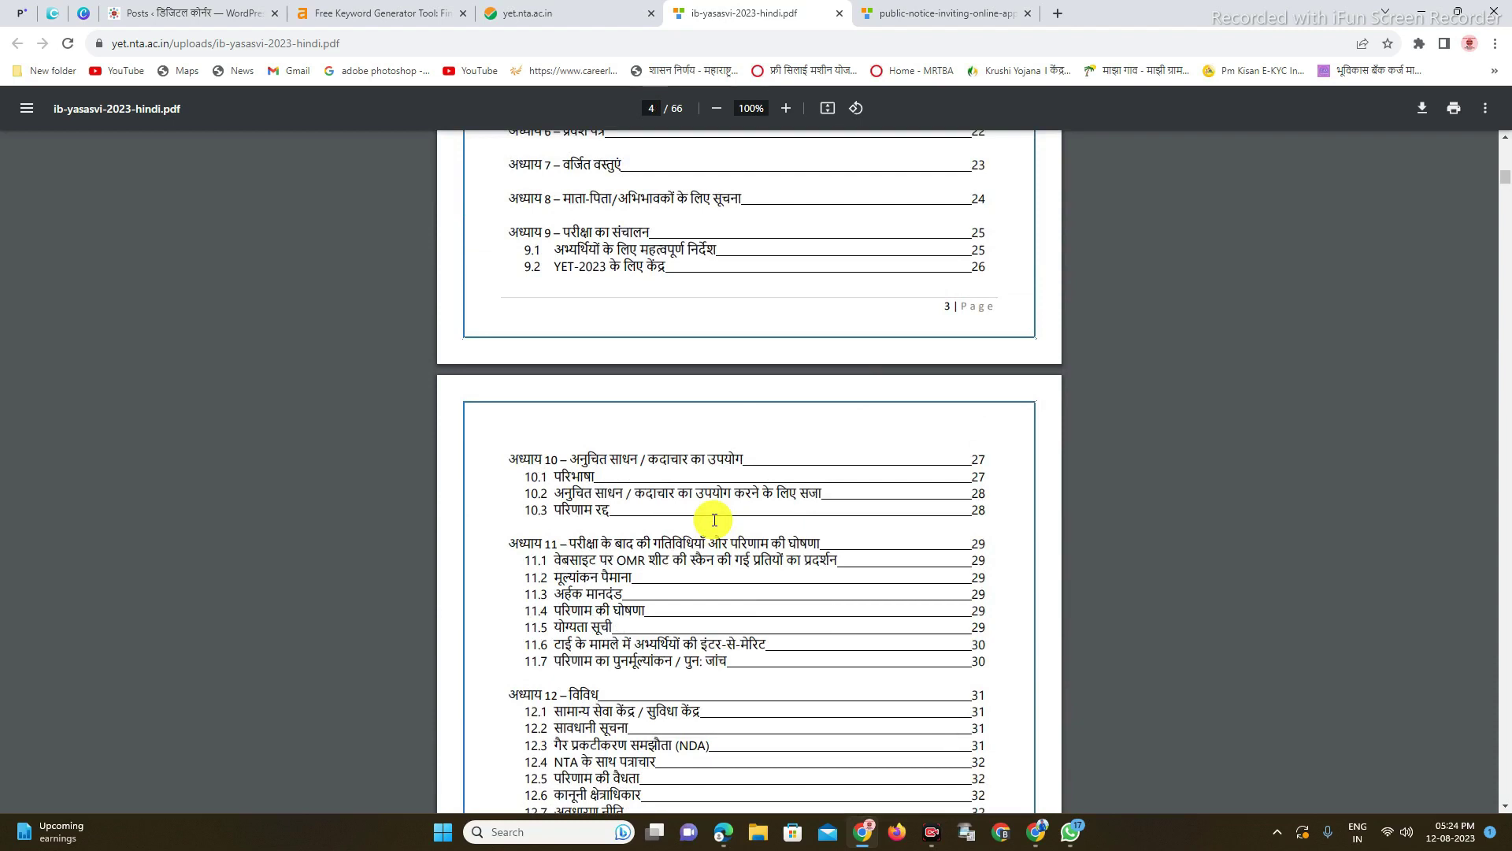
{"action": "scroll", "coordinate": [714, 519], "scroll_direction": "up", "scroll_amount": 20}
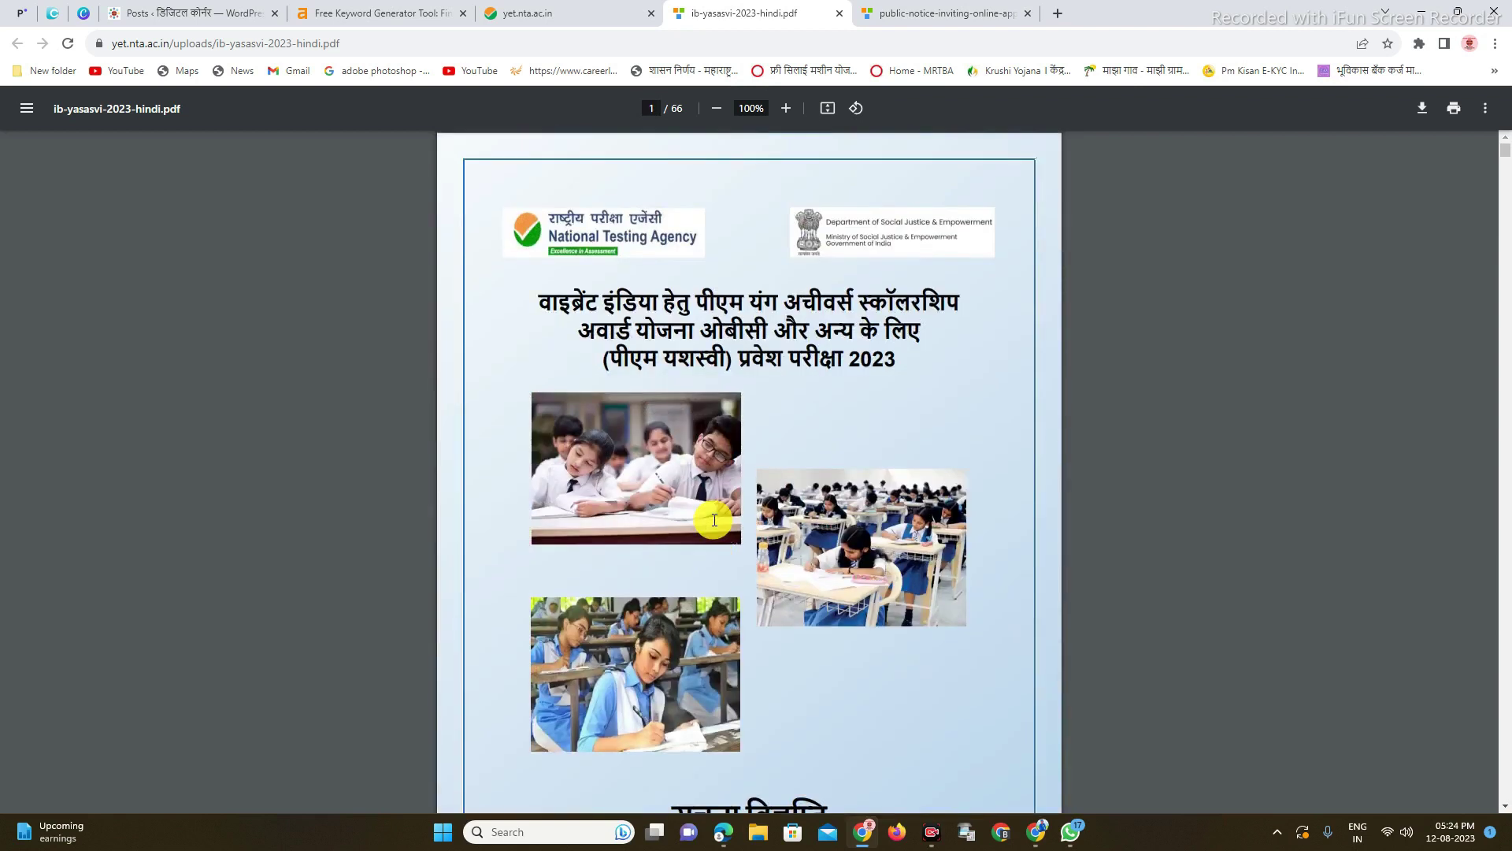
{"action": "left_click", "coordinate": [543, 13]}
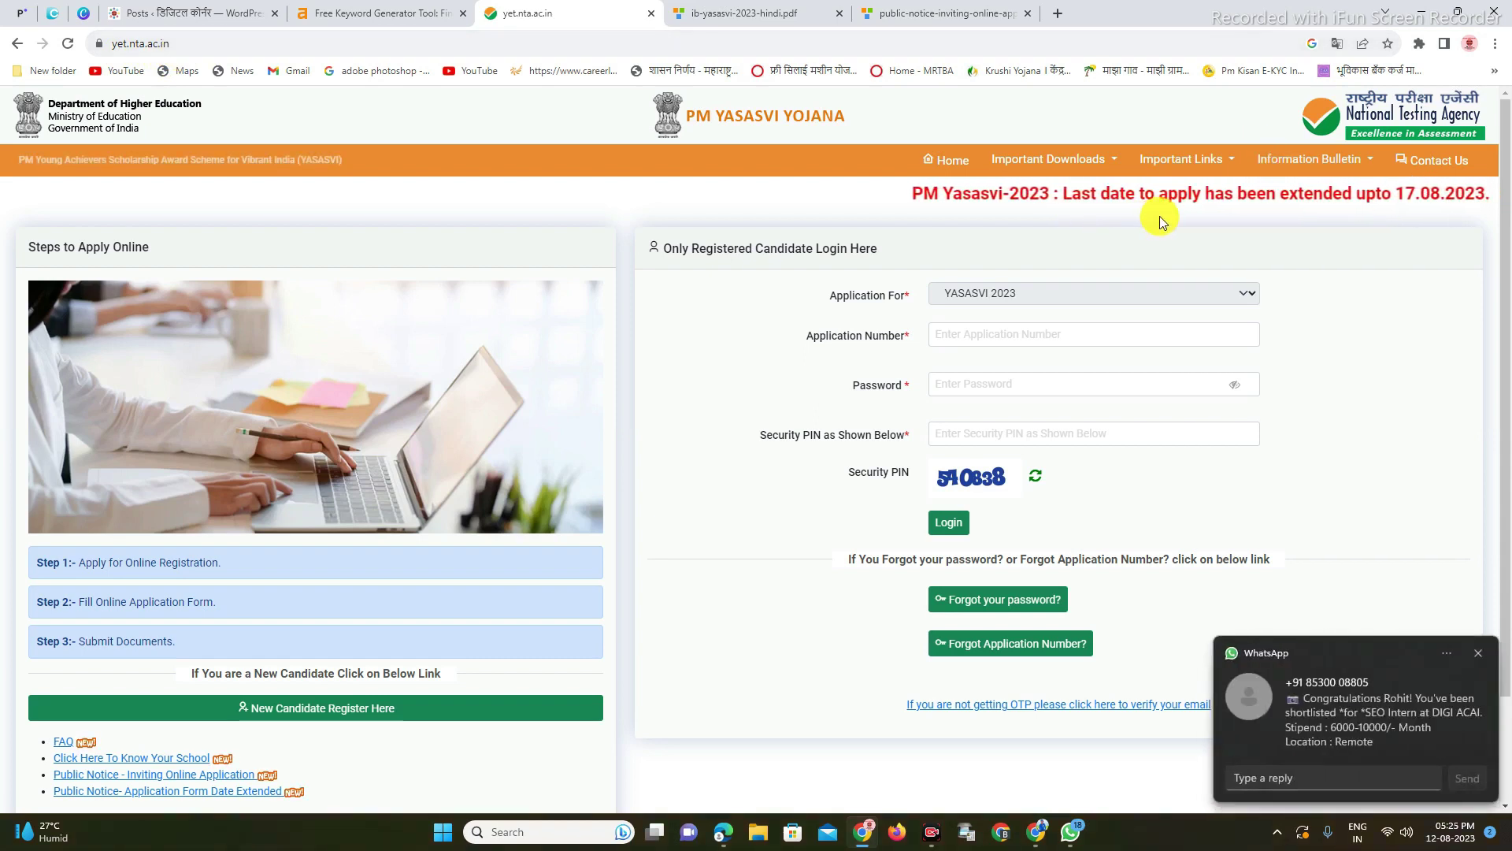
Dismiss the WhatsApp notification and start a New Candidate registration.
{"action": "left_click", "coordinate": [1478, 653]}
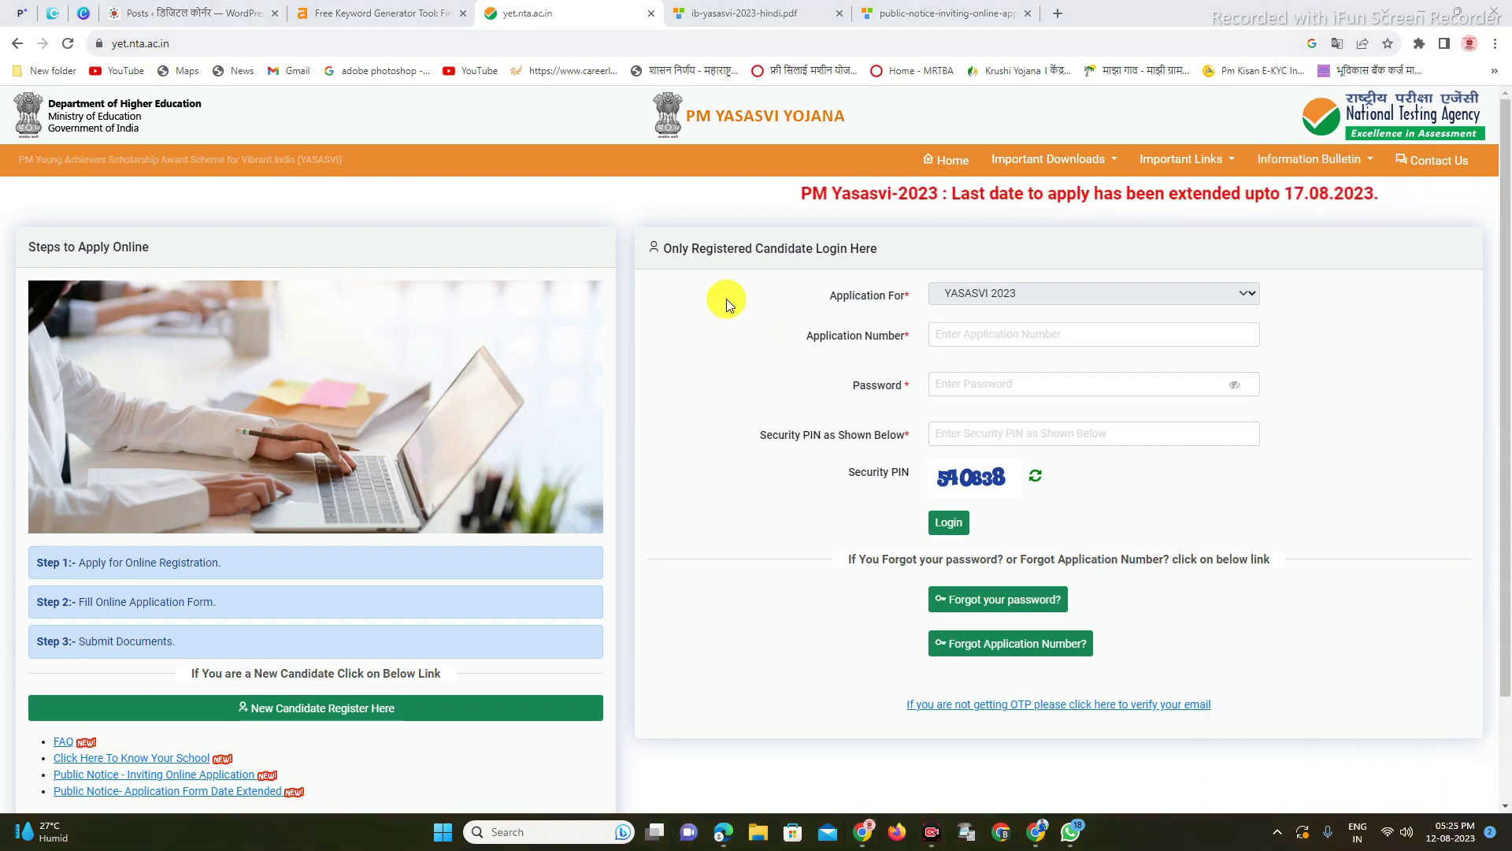
{"action": "scroll", "coordinate": [695, 347], "scroll_direction": "down", "scroll_amount": 2}
{"action": "scroll", "coordinate": [318, 605], "scroll_direction": "up", "scroll_amount": 2}
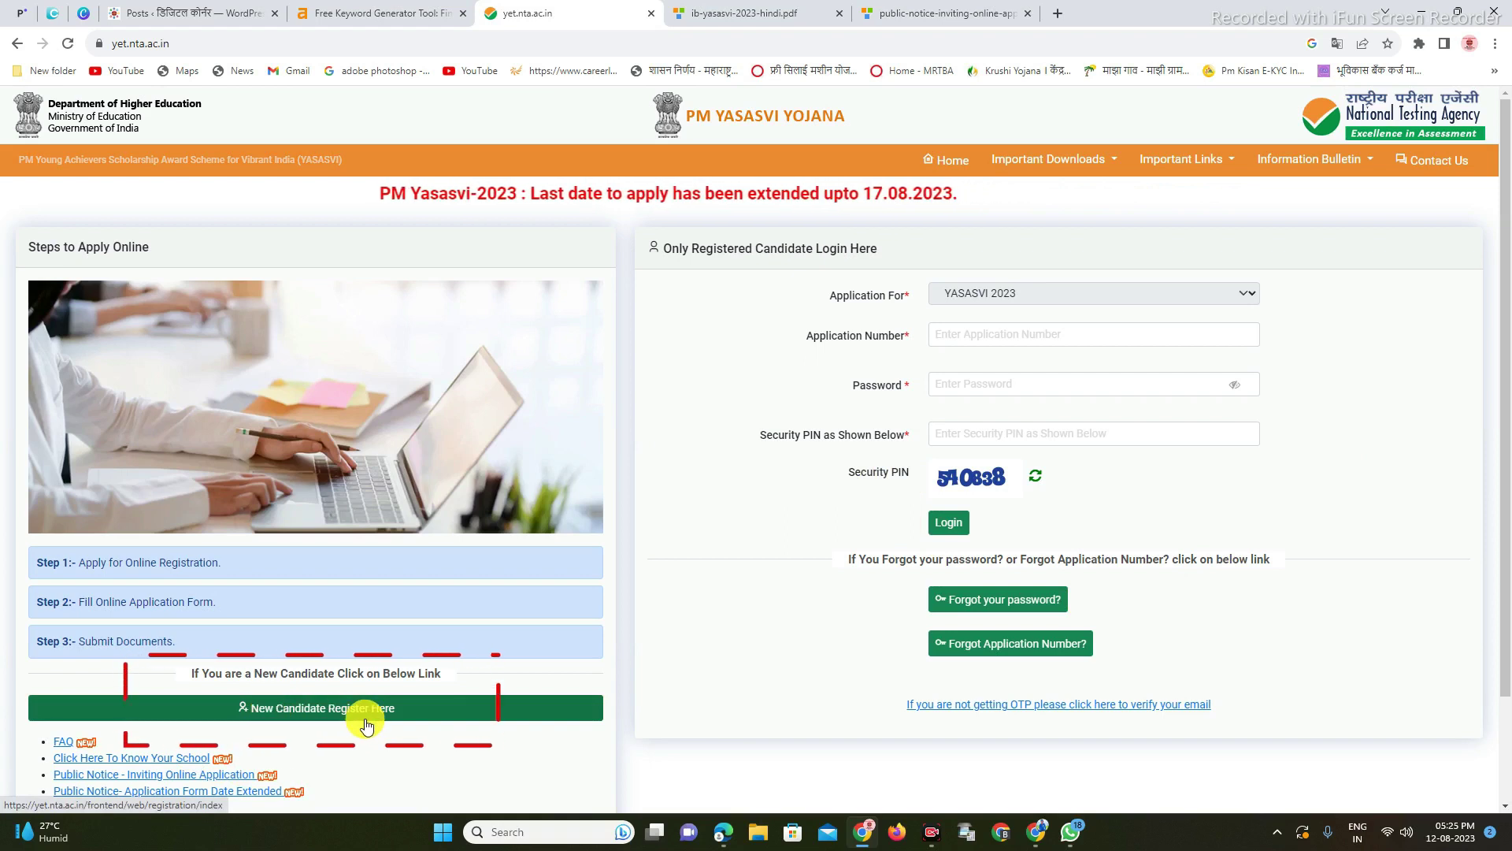
{"action": "left_click", "coordinate": [323, 708]}
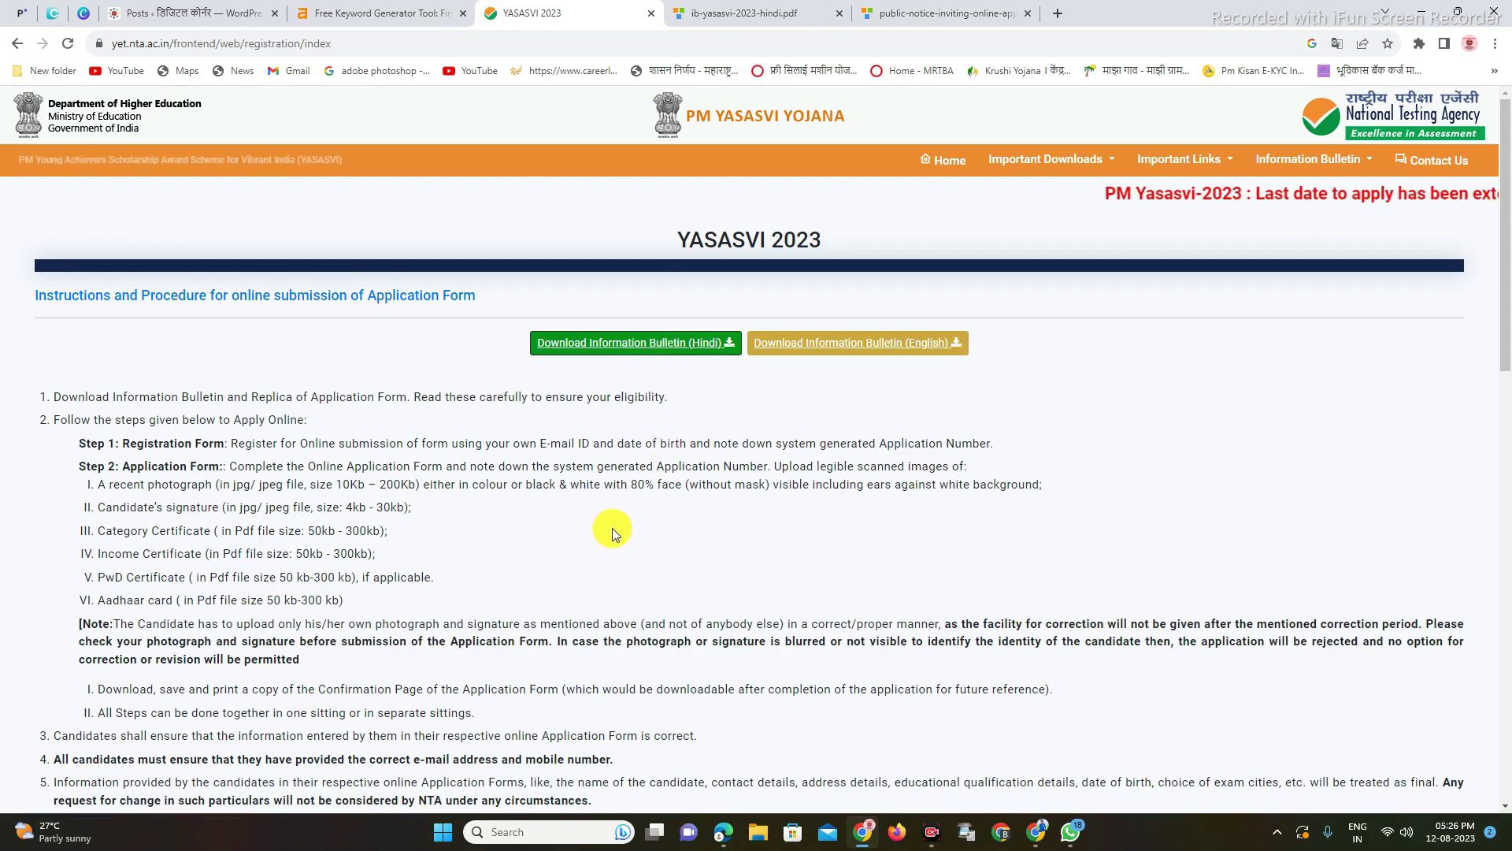
Read through the YASASVI 2023 application instructions.
{"action": "scroll", "coordinate": [628, 530], "scroll_direction": "down", "scroll_amount": 14}
{"action": "scroll", "coordinate": [600, 501], "scroll_direction": "up", "scroll_amount": 15}
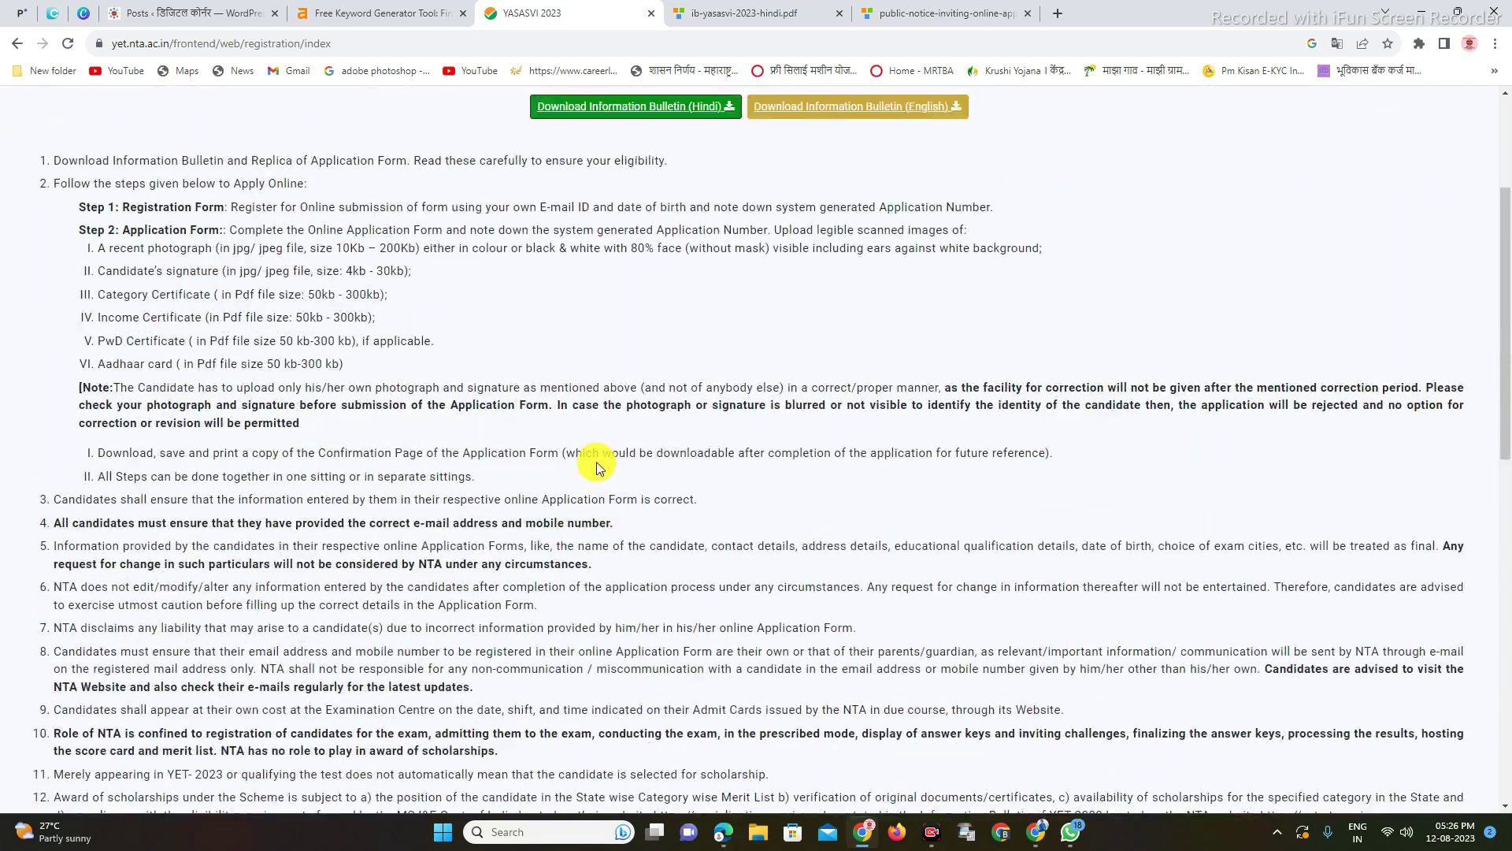
{"action": "scroll", "coordinate": [600, 493], "scroll_direction": "down", "scroll_amount": 2}
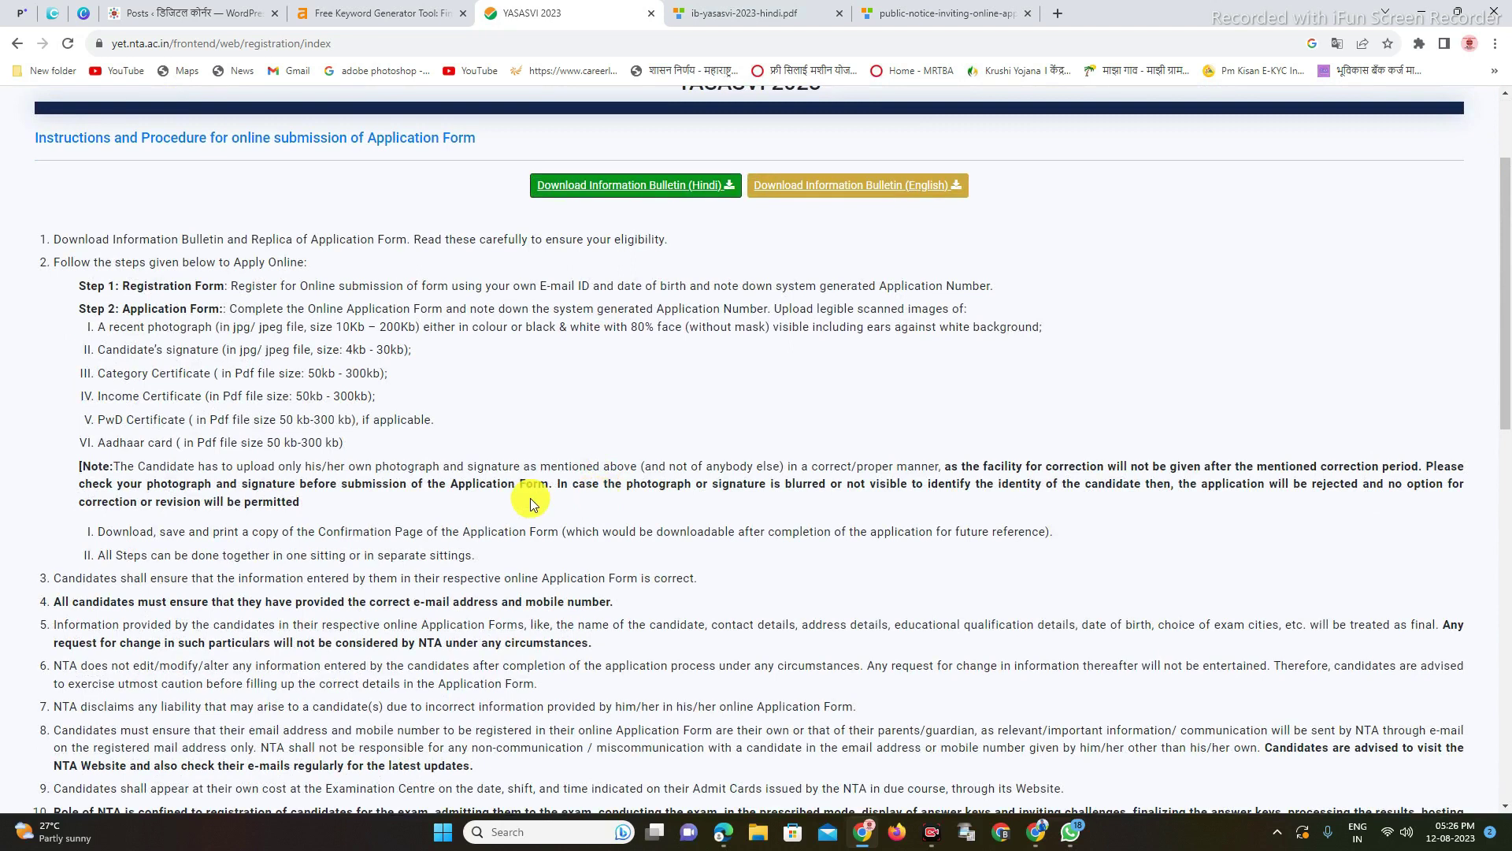
{"action": "left_click_drag", "start_coordinate": [191, 137], "coordinate": [583, 153]}
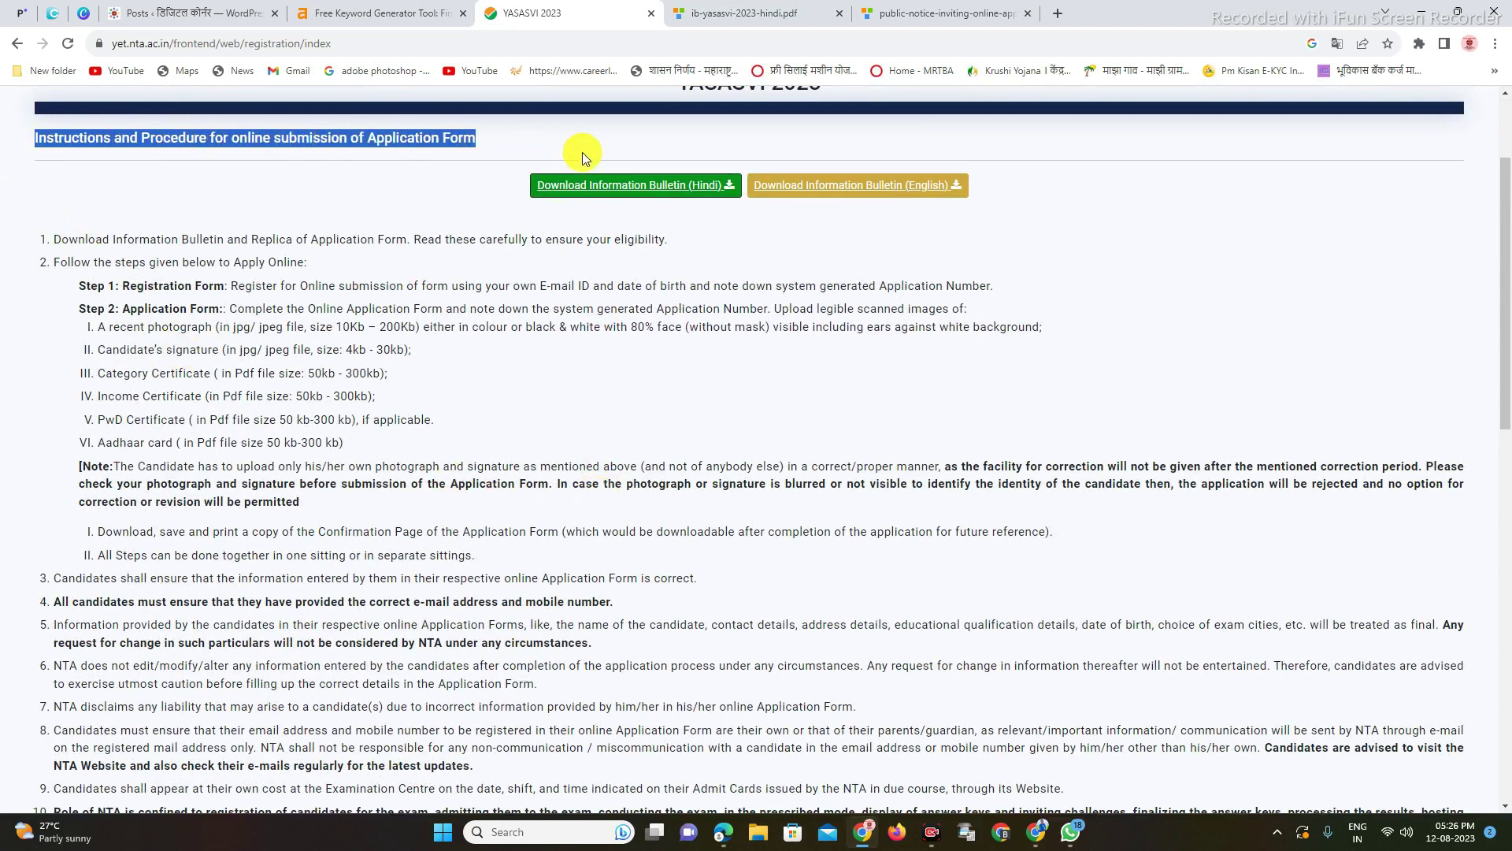
{"action": "left_click", "coordinate": [103, 351]}
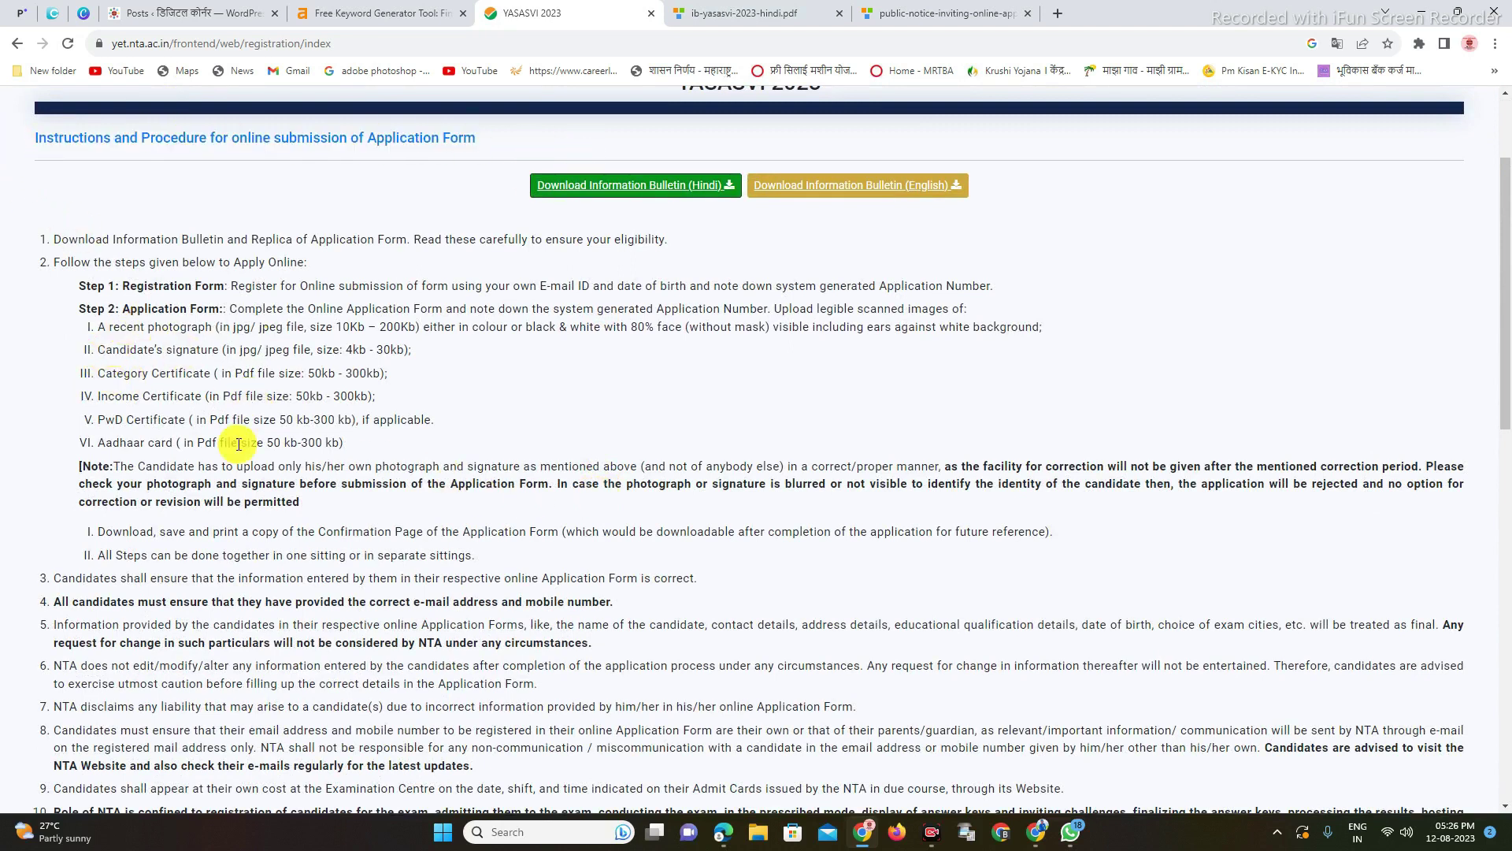
{"action": "scroll", "coordinate": [229, 438], "scroll_direction": "down", "scroll_amount": 5}
{"action": "scroll", "coordinate": [232, 443], "scroll_direction": "up", "scroll_amount": 4}
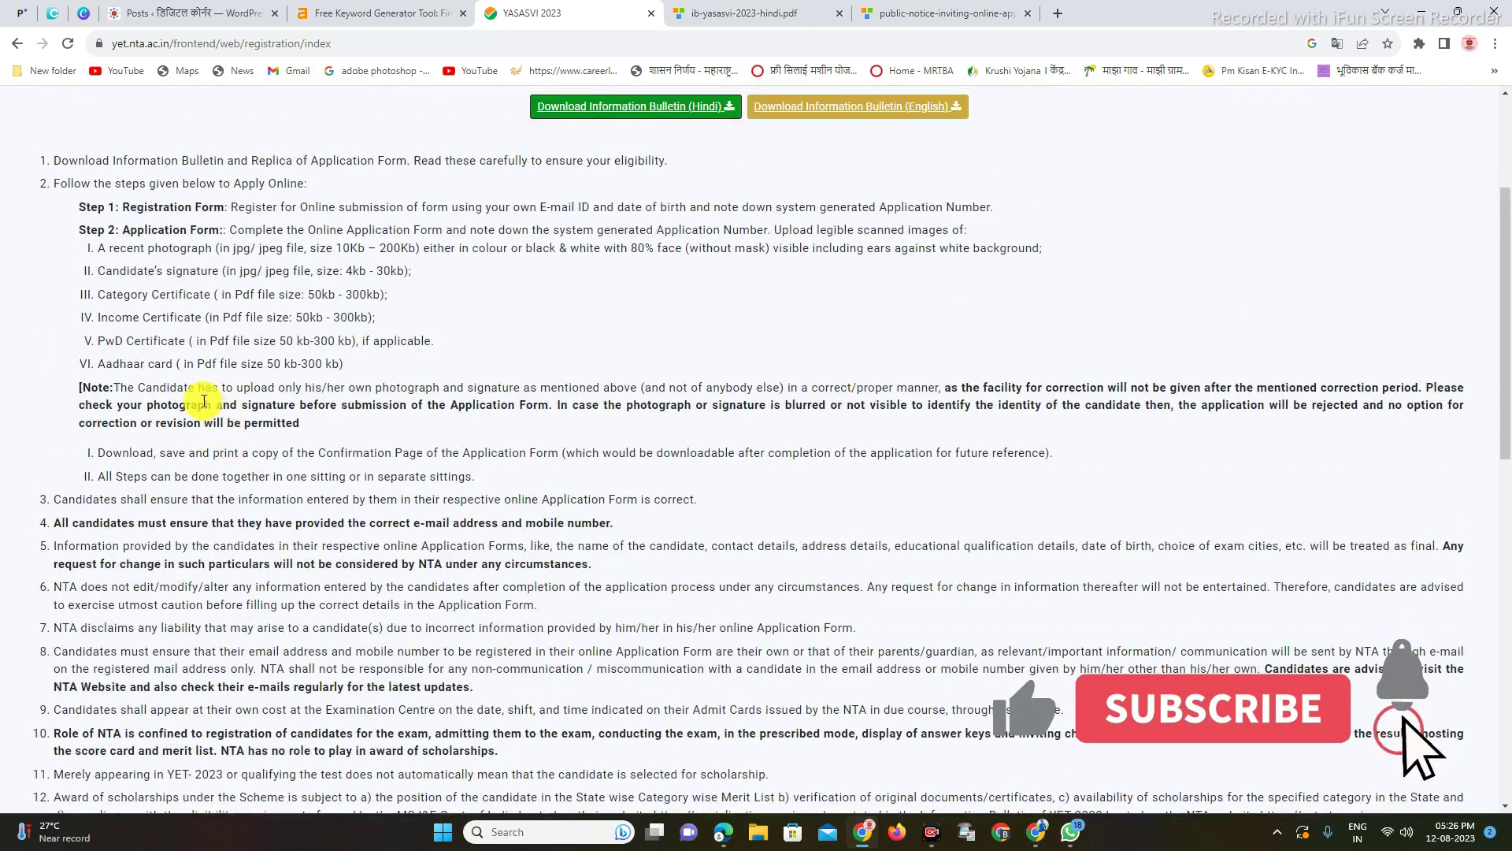
{"action": "scroll", "coordinate": [220, 410], "scroll_direction": "up", "scroll_amount": 3}
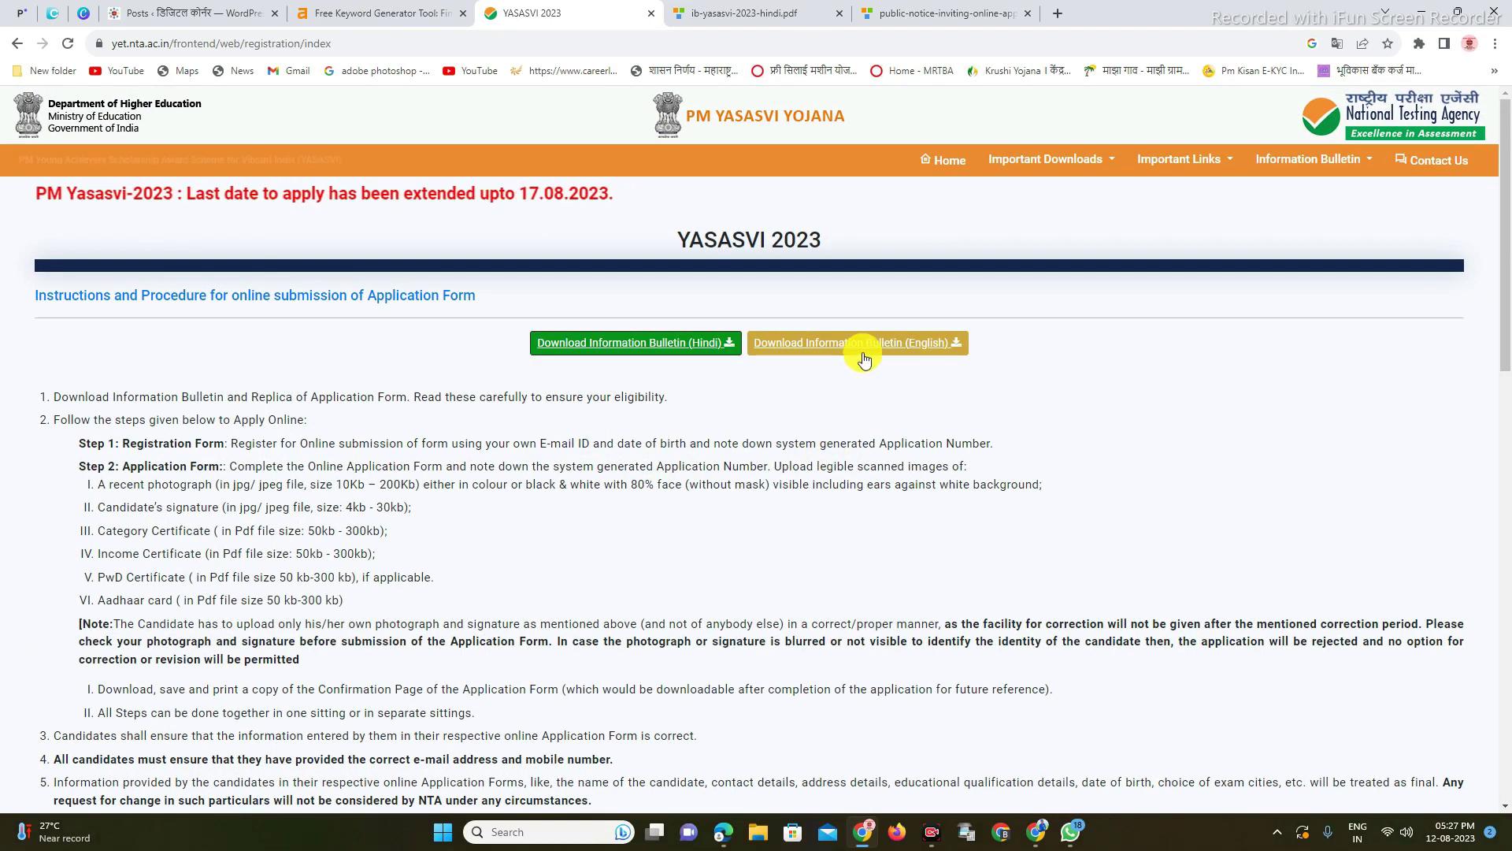
Glance back at the Hindi information bulletin, then return to the registration instructions.
{"action": "left_click", "coordinate": [761, 9]}
{"action": "scroll", "coordinate": [768, 397], "scroll_direction": "down", "scroll_amount": 5}
{"action": "scroll", "coordinate": [768, 398], "scroll_direction": "up", "scroll_amount": 5}
{"action": "left_click", "coordinate": [516, 10]}
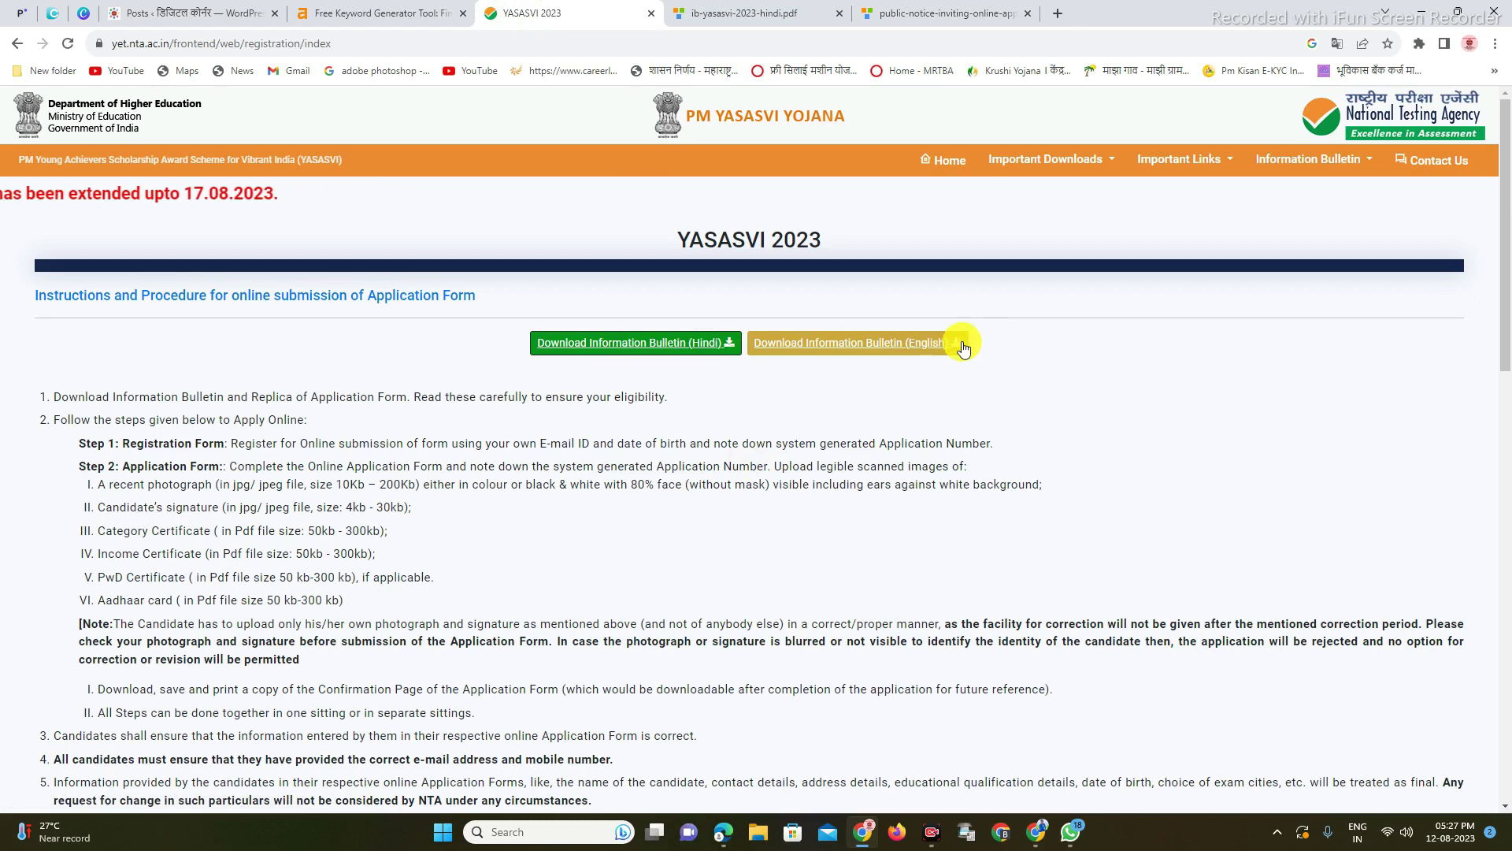
Accept the information bulletin declaration and proceed to the registration form.
{"action": "scroll", "coordinate": [665, 502], "scroll_direction": "down", "scroll_amount": 20}
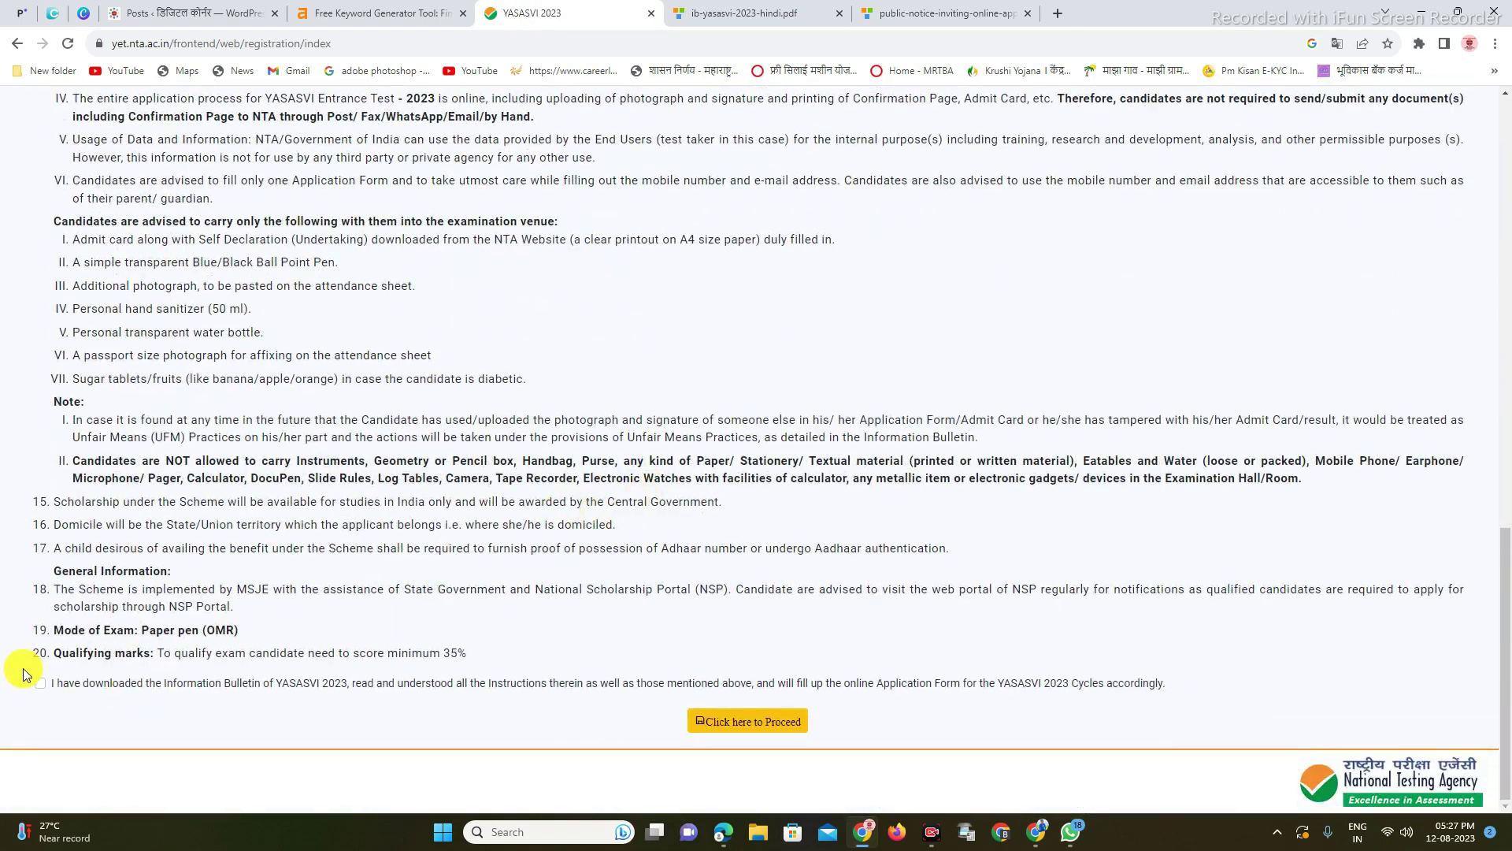
{"action": "left_click", "coordinate": [40, 682]}
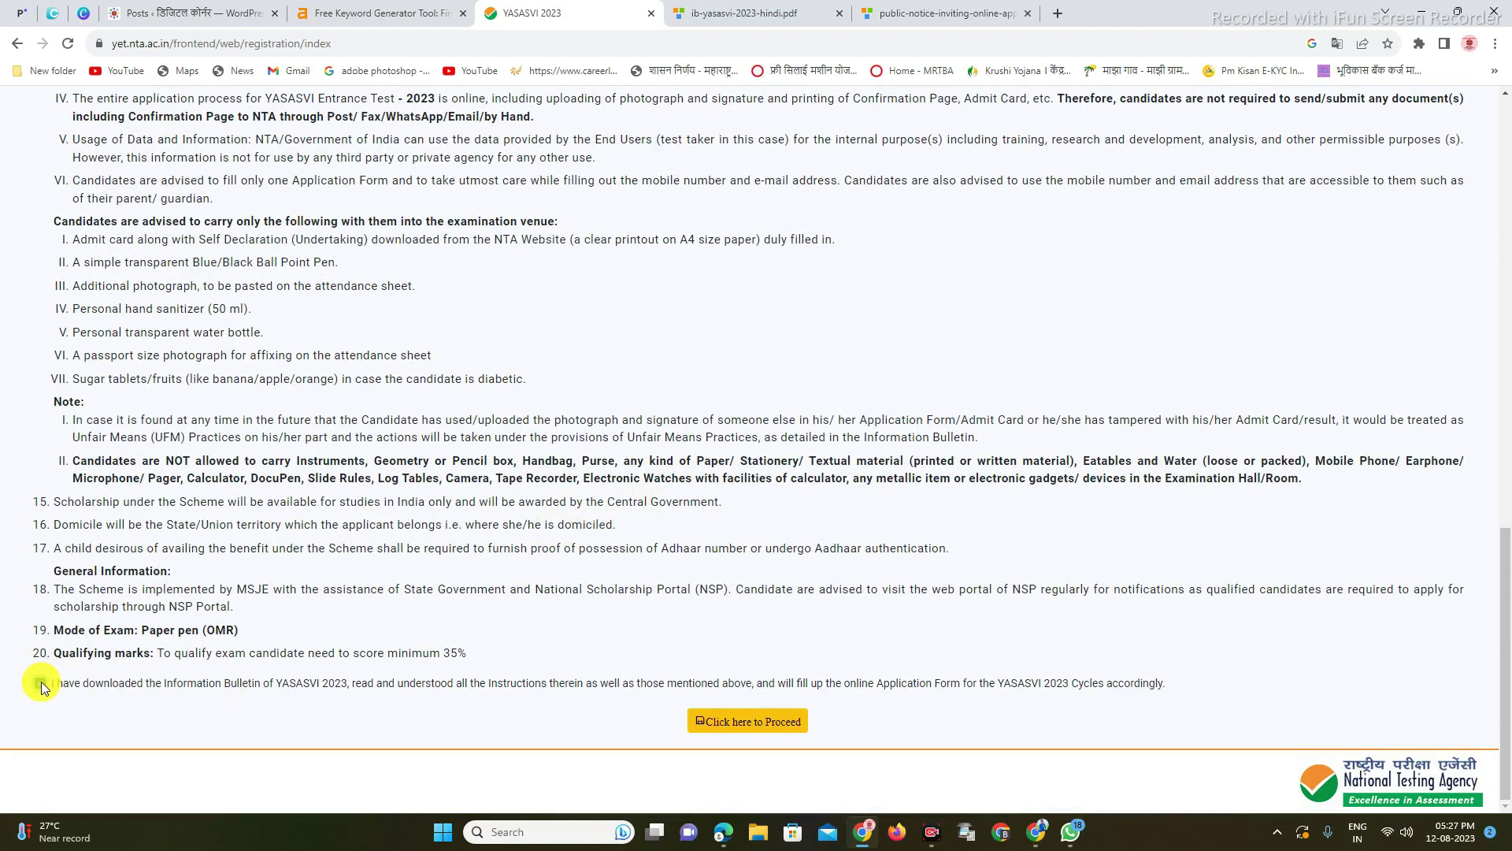
{"action": "left_click", "coordinate": [743, 722]}
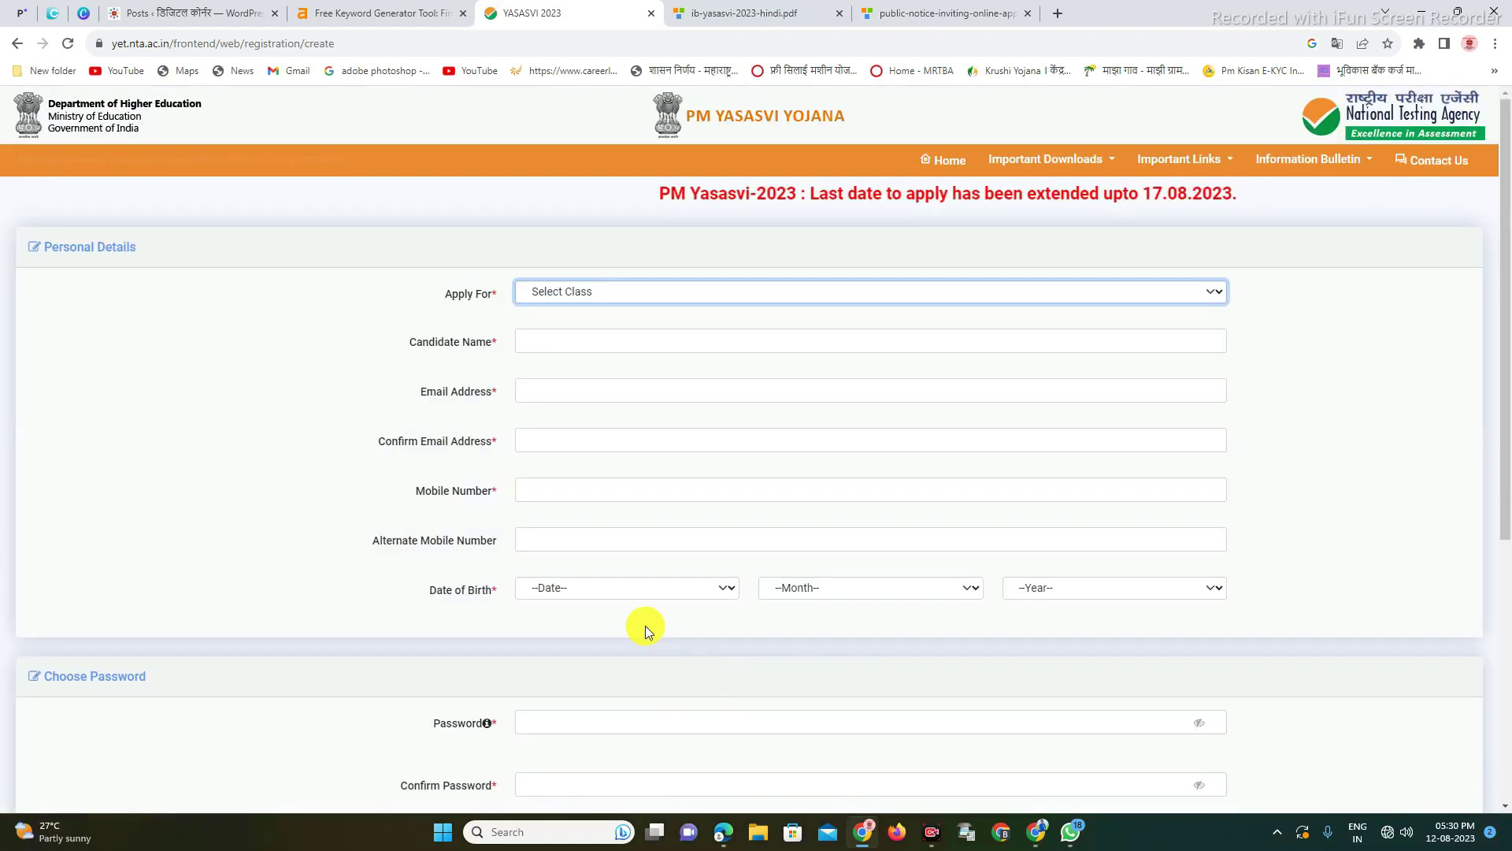
Change Apply For from Class 9th to Class 11th, then move to Candidate Name.
{"action": "scroll", "coordinate": [578, 574], "scroll_direction": "down", "scroll_amount": 5}
{"action": "scroll", "coordinate": [581, 575], "scroll_direction": "up", "scroll_amount": 5}
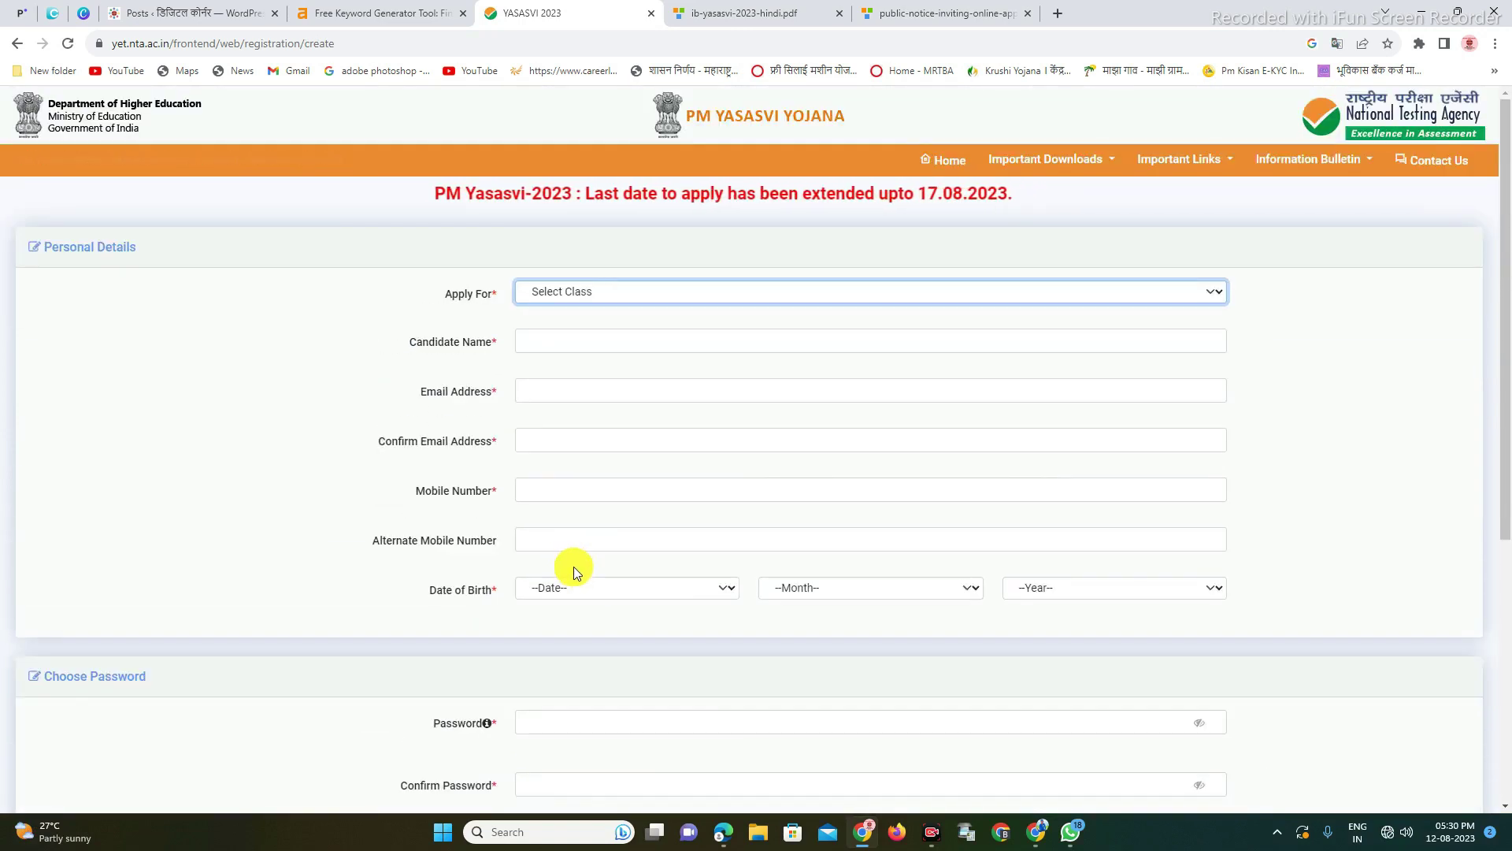
{"action": "double_click", "coordinate": [438, 295]}
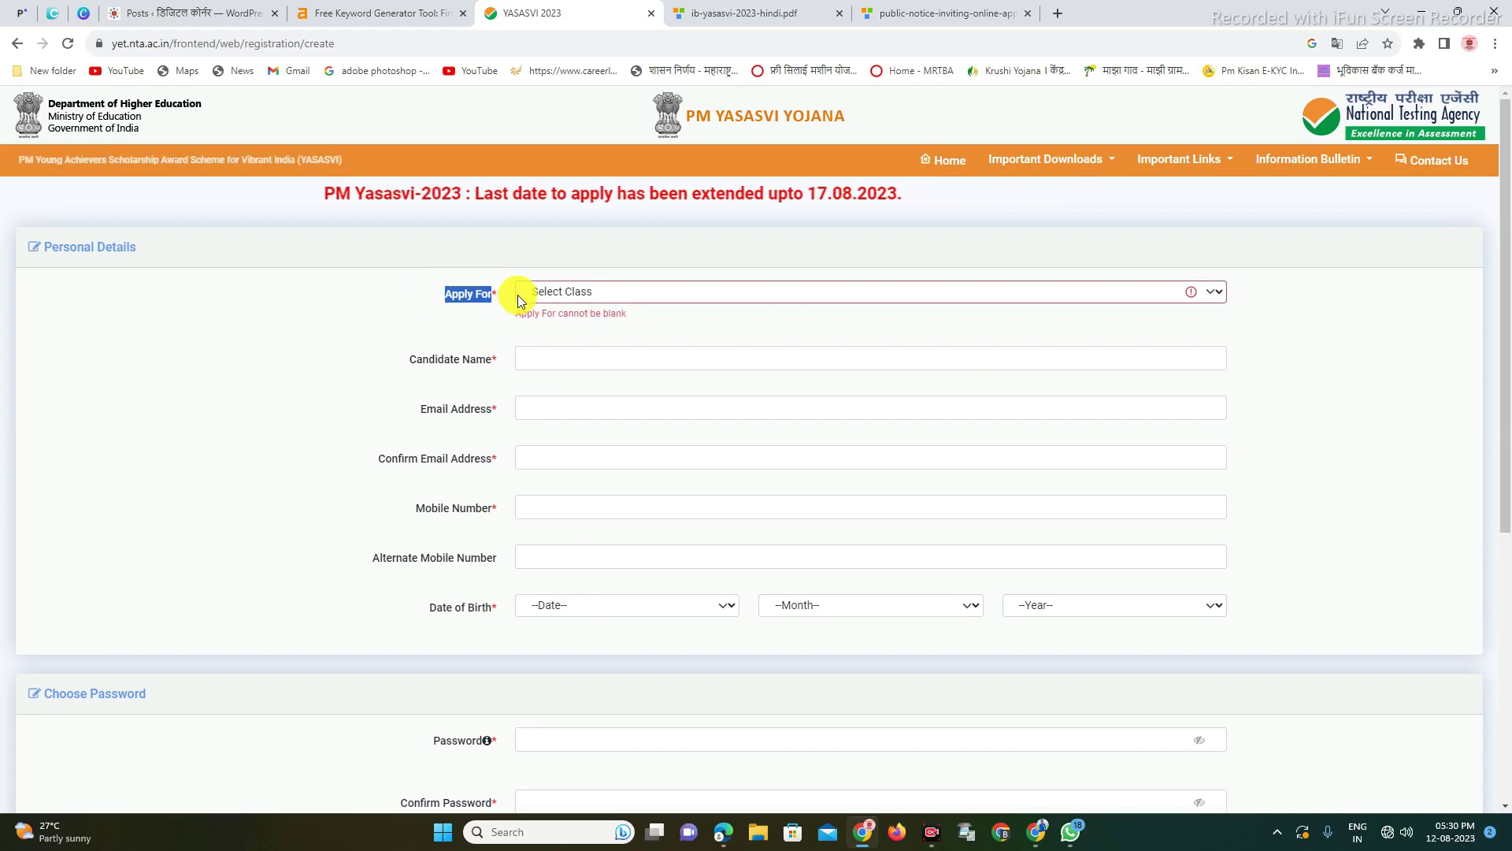
{"action": "left_click", "coordinate": [580, 294]}
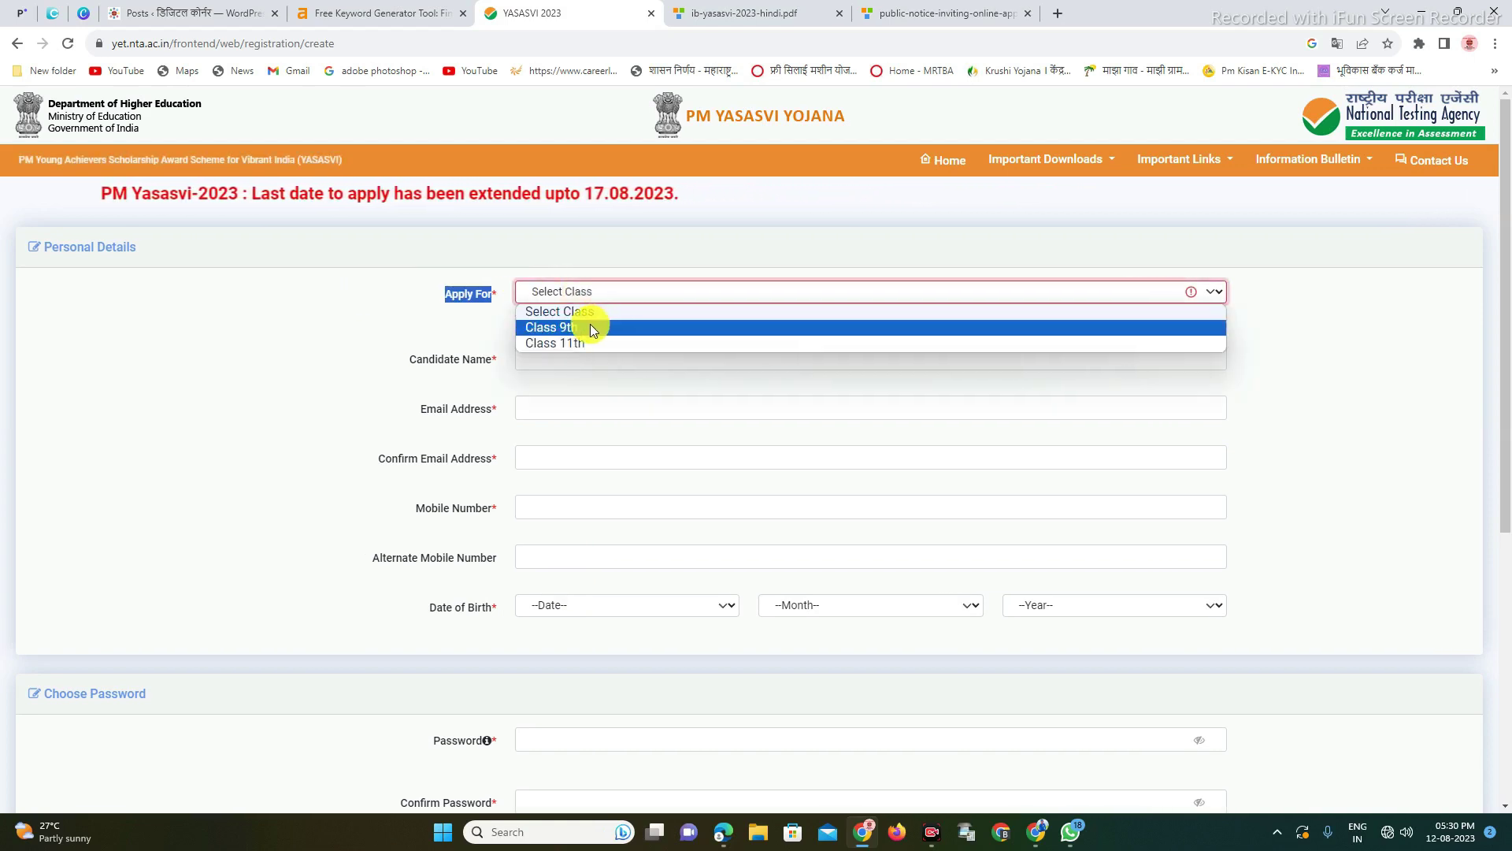
{"action": "left_click", "coordinate": [589, 324]}
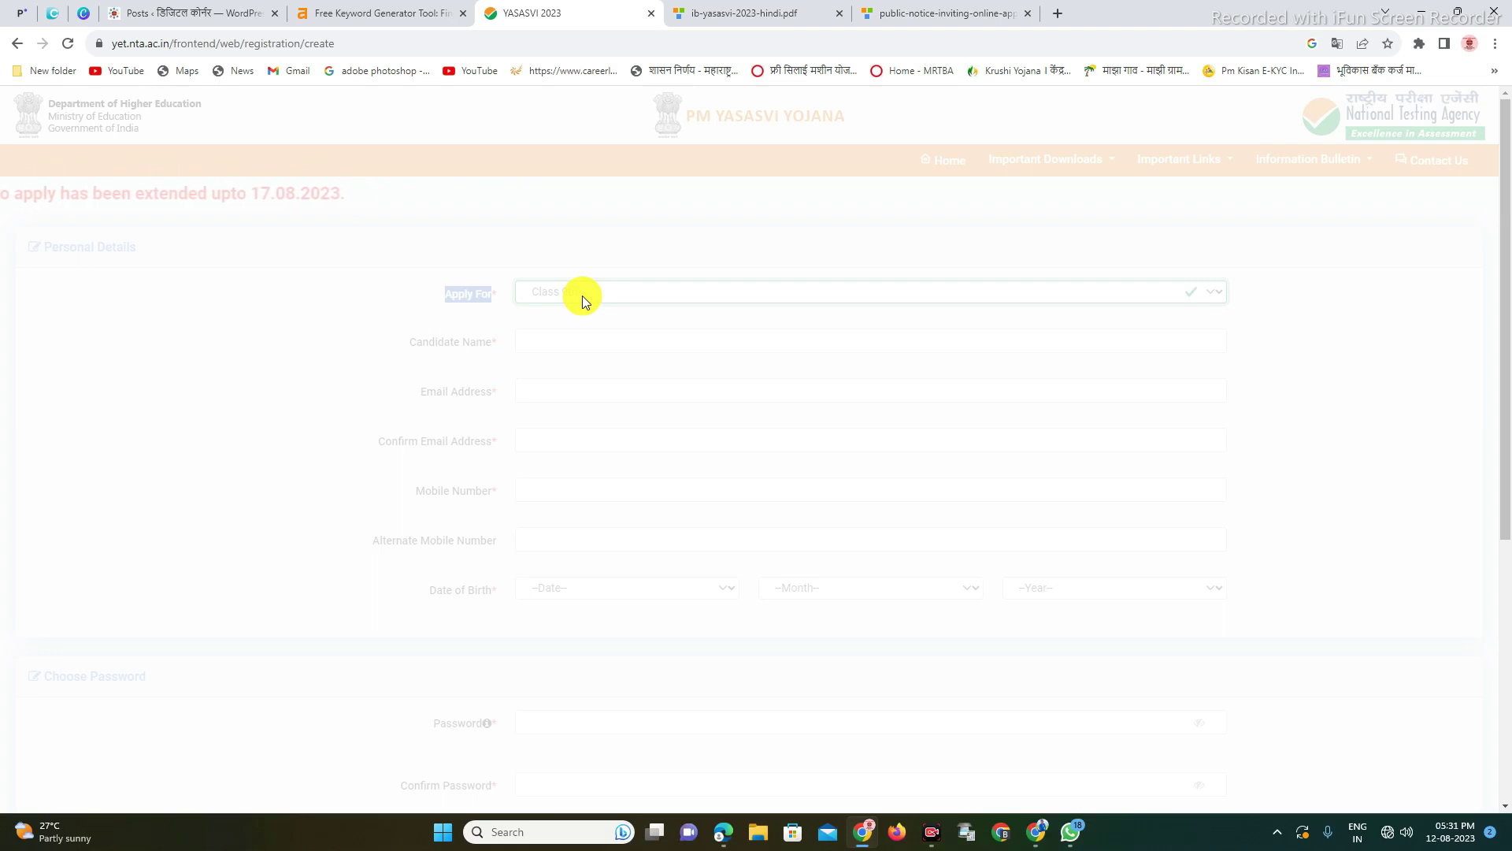
{"action": "left_click", "coordinate": [582, 296]}
{"action": "left_click", "coordinate": [587, 342]}
{"action": "left_click_drag", "start_coordinate": [400, 340], "coordinate": [522, 341]}
{"action": "left_click", "coordinate": [595, 345]}
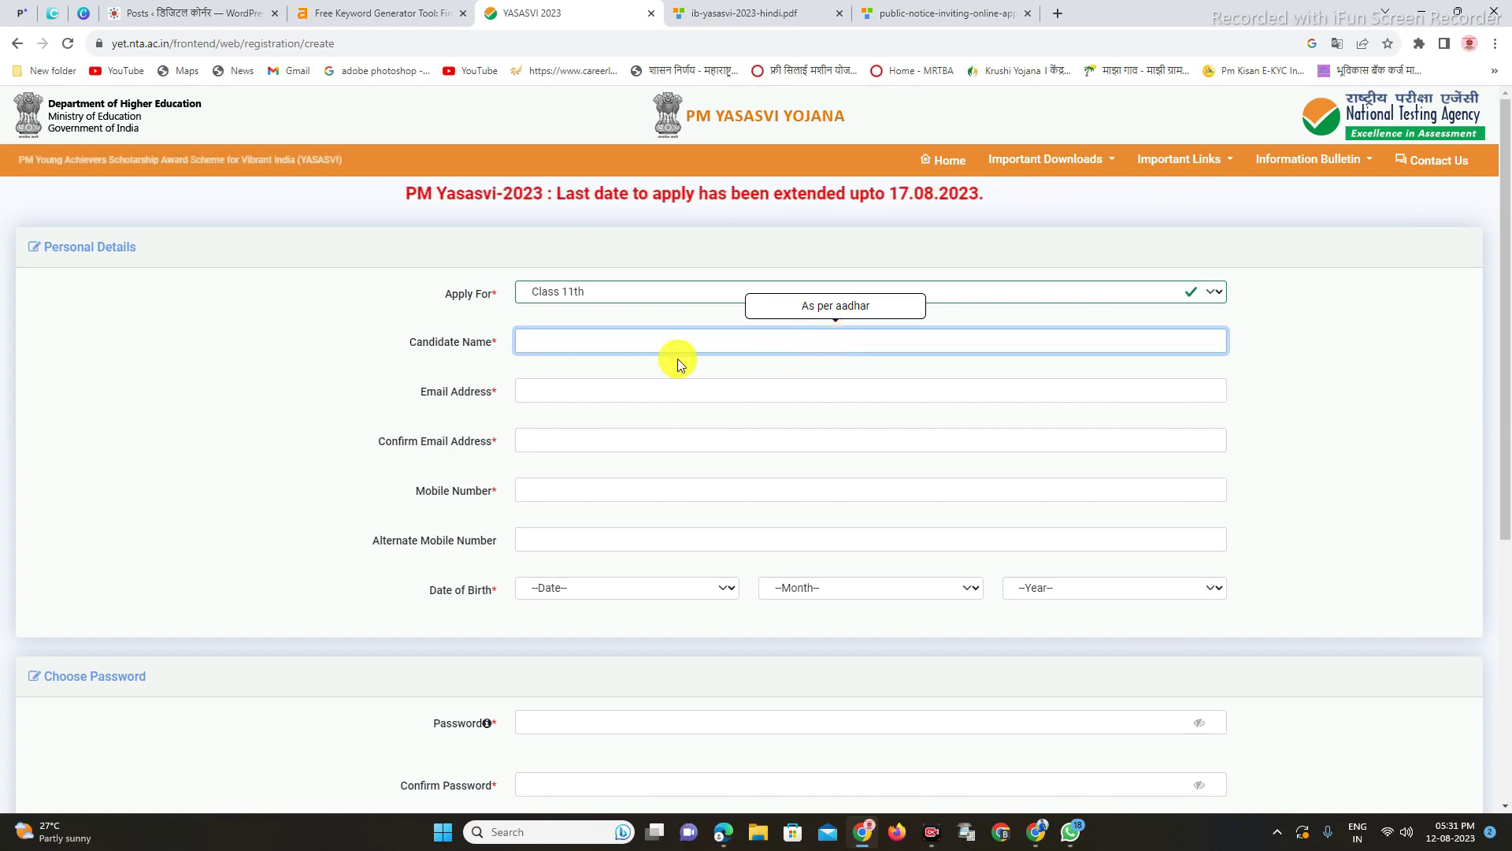
Fill in the Email Address and Confirm Email Address fields.
{"action": "left_click_drag", "start_coordinate": [419, 394], "coordinate": [496, 400]}
{"action": "left_click", "coordinate": [591, 408]}
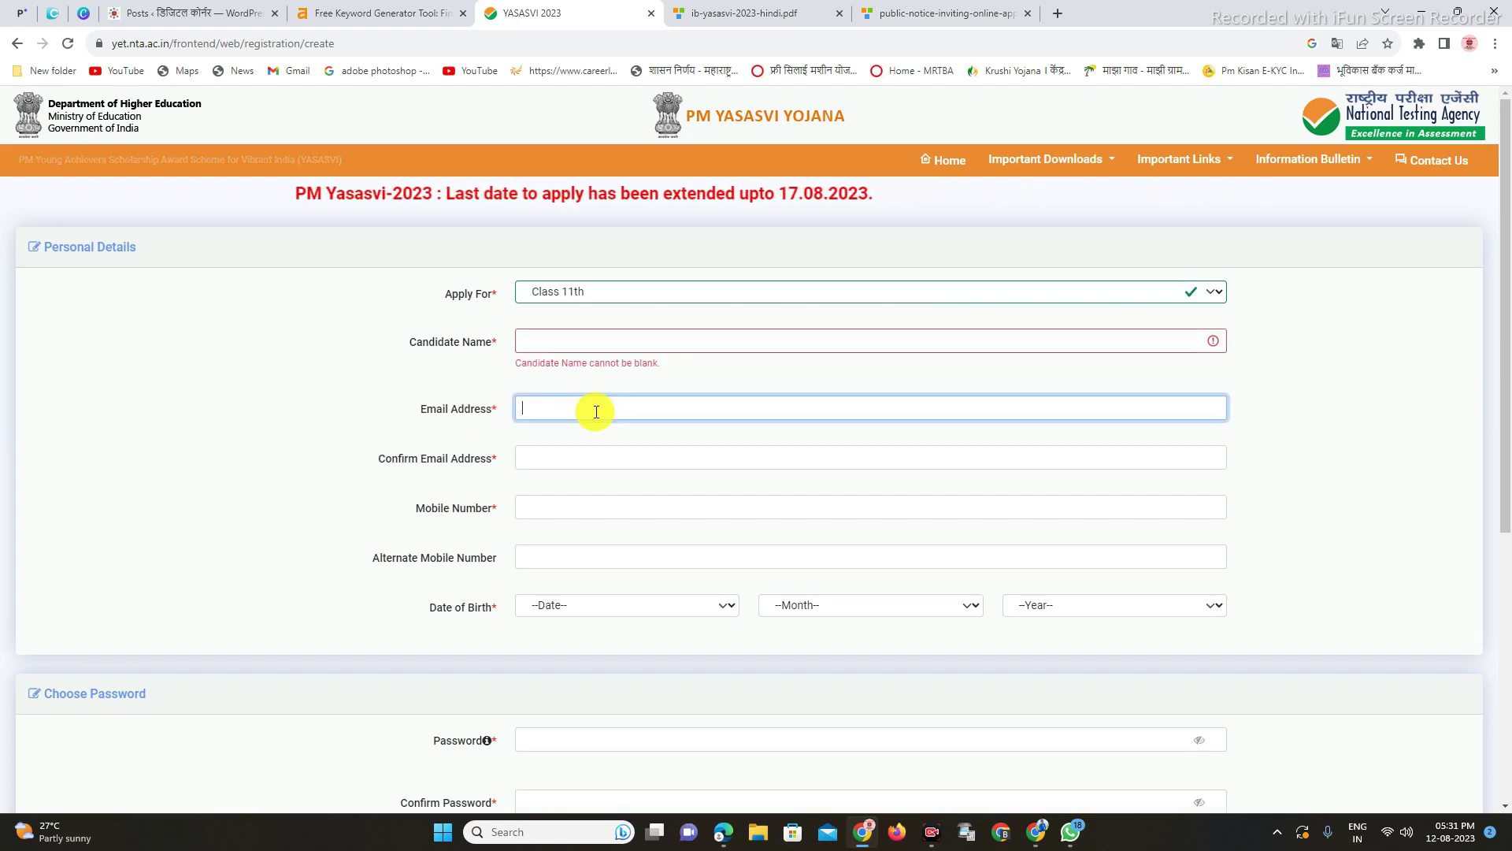
{"action": "left_click_drag", "start_coordinate": [356, 465], "coordinate": [523, 471]}
{"action": "left_click", "coordinate": [557, 474]}
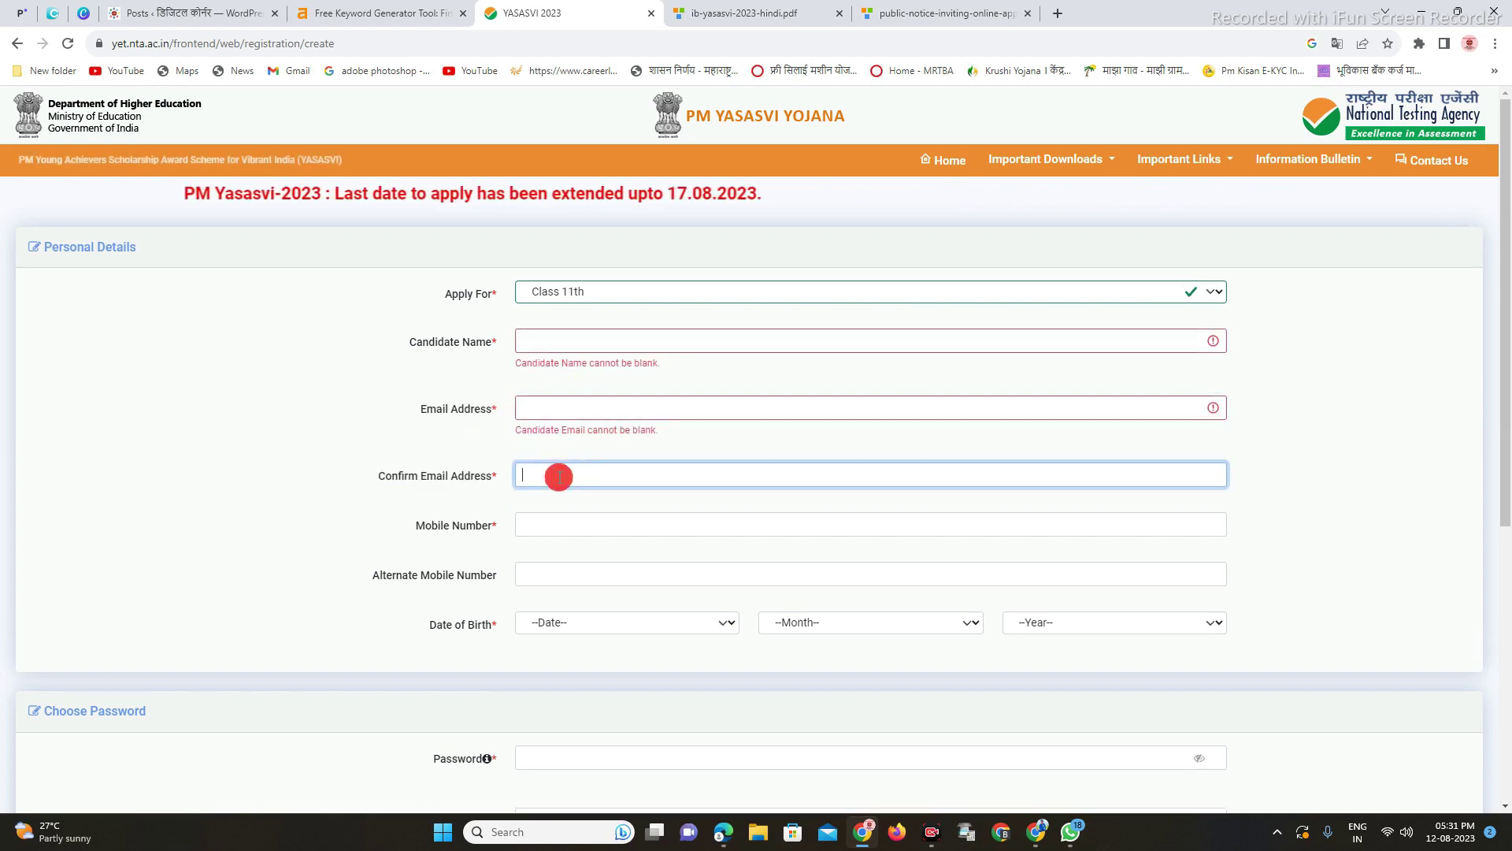
{"action": "left_click", "coordinate": [560, 406]}
{"action": "left_click", "coordinate": [559, 472]}
Fill in the Mobile Number and Alternate Mobile Number fields.
{"action": "scroll", "coordinate": [559, 370], "scroll_direction": "down", "scroll_amount": 2}
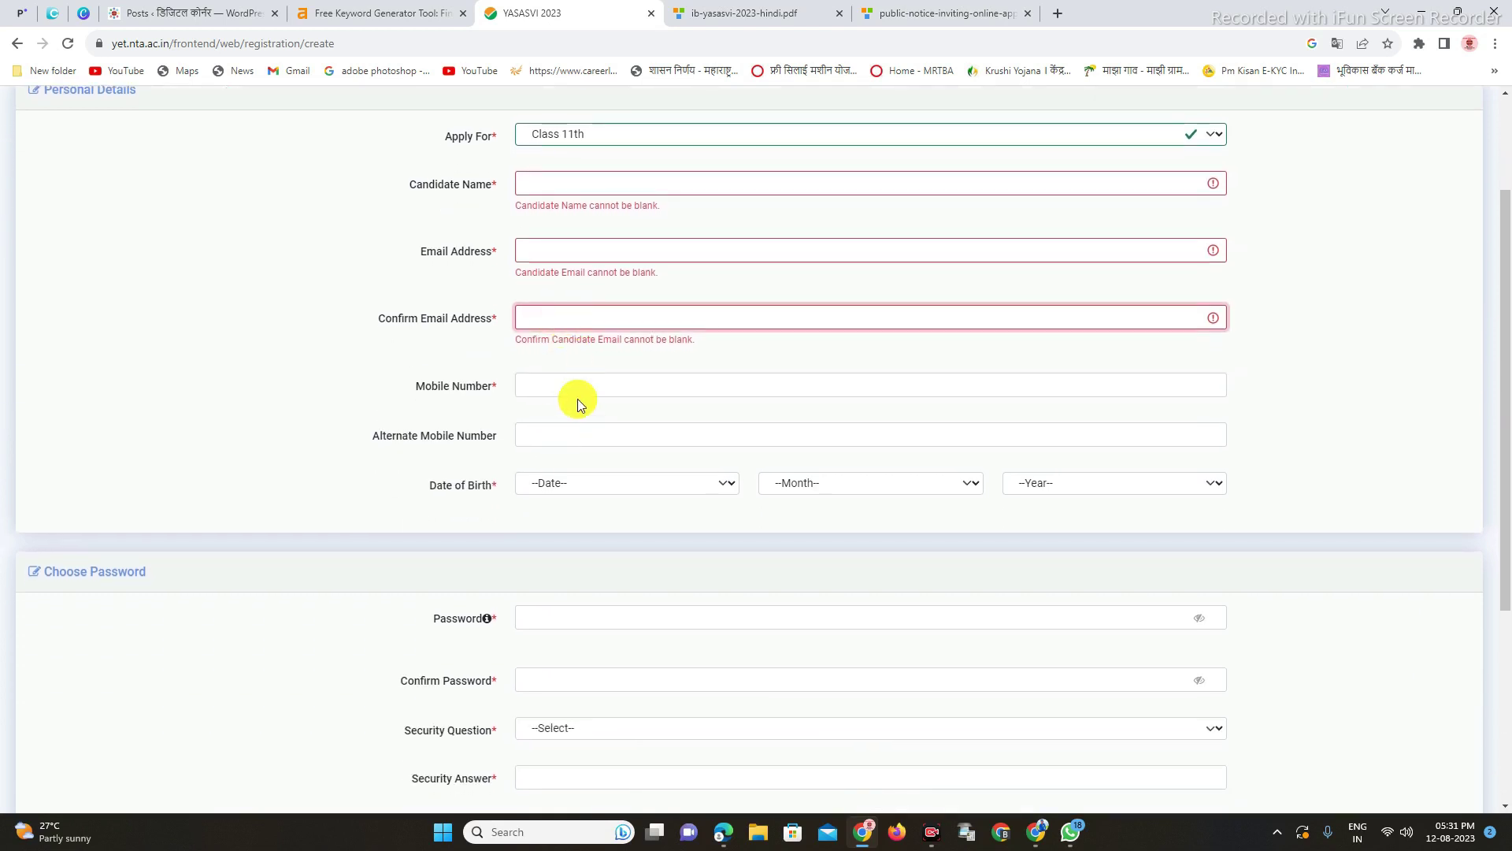
{"action": "left_click_drag", "start_coordinate": [408, 391], "coordinate": [536, 404]}
{"action": "left_click", "coordinate": [569, 400]}
{"action": "left_click", "coordinate": [571, 388]}
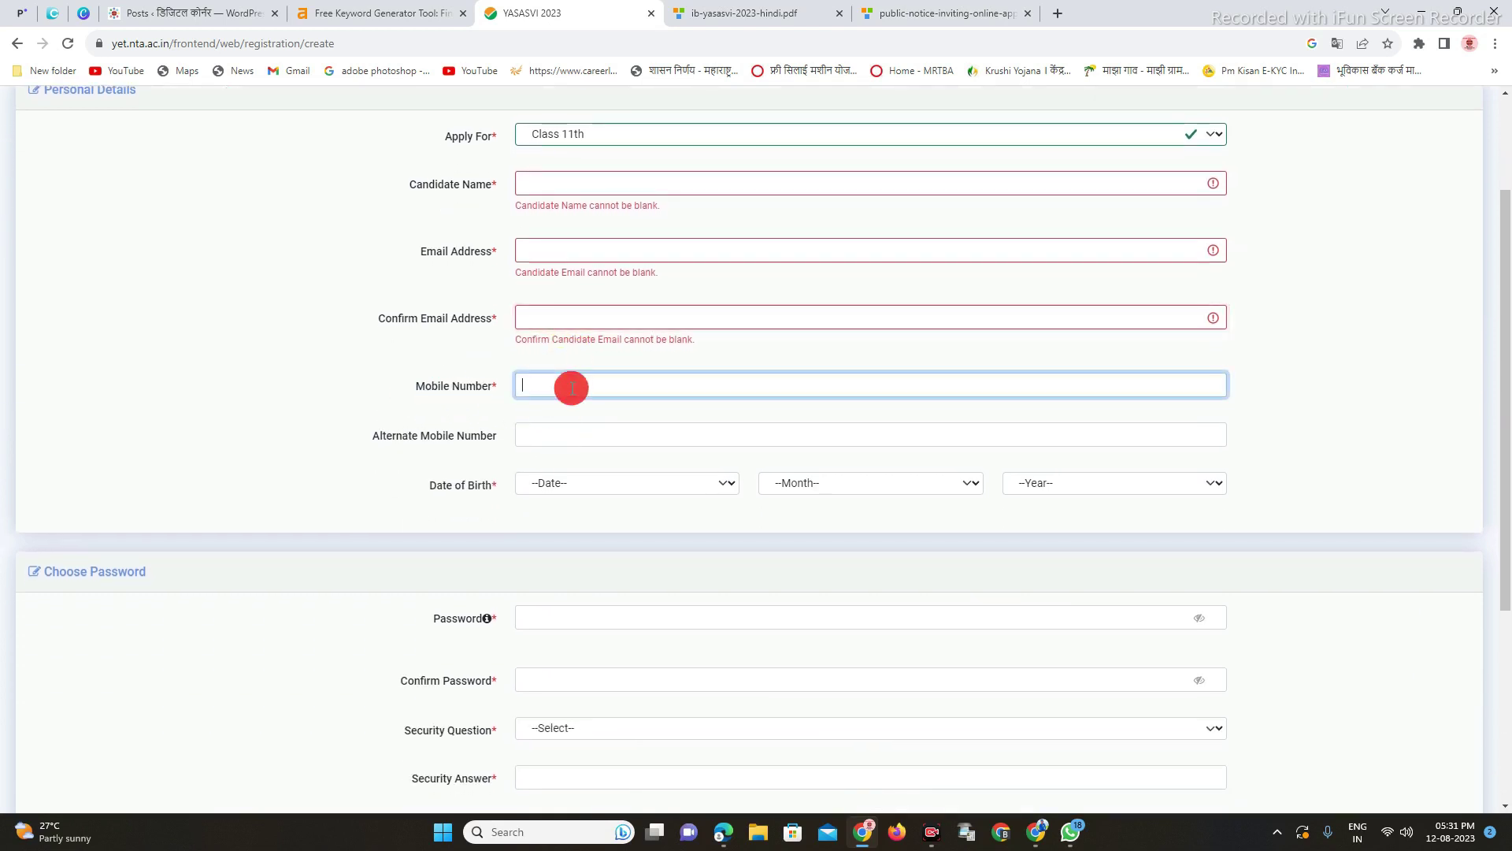
{"action": "left_click_drag", "start_coordinate": [370, 444], "coordinate": [547, 444]}
{"action": "left_click", "coordinate": [564, 456]}
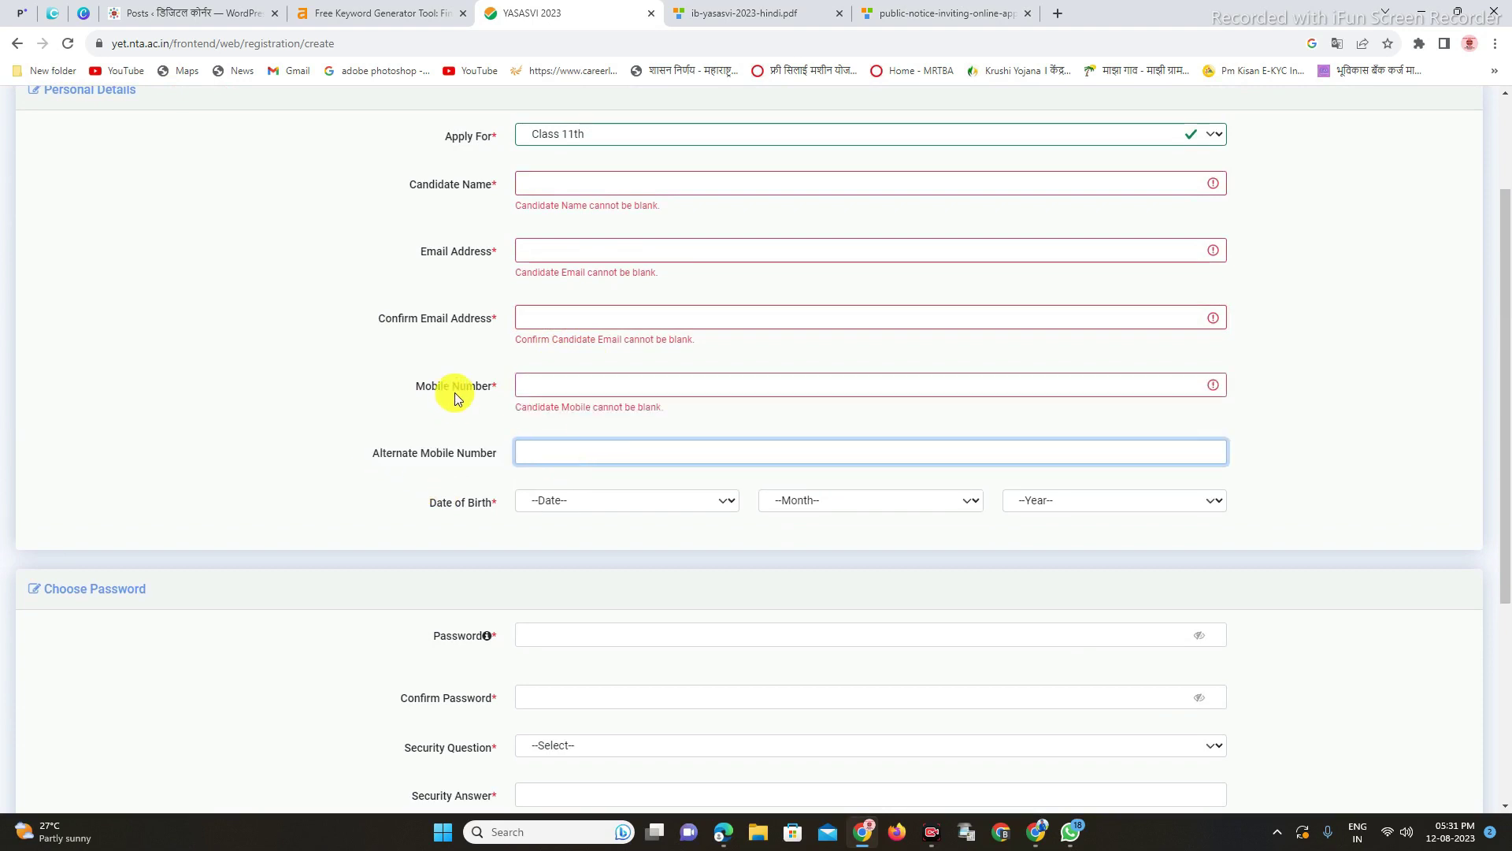
{"action": "left_click", "coordinate": [494, 386]}
{"action": "left_click_drag", "start_coordinate": [496, 386], "coordinate": [483, 387]}
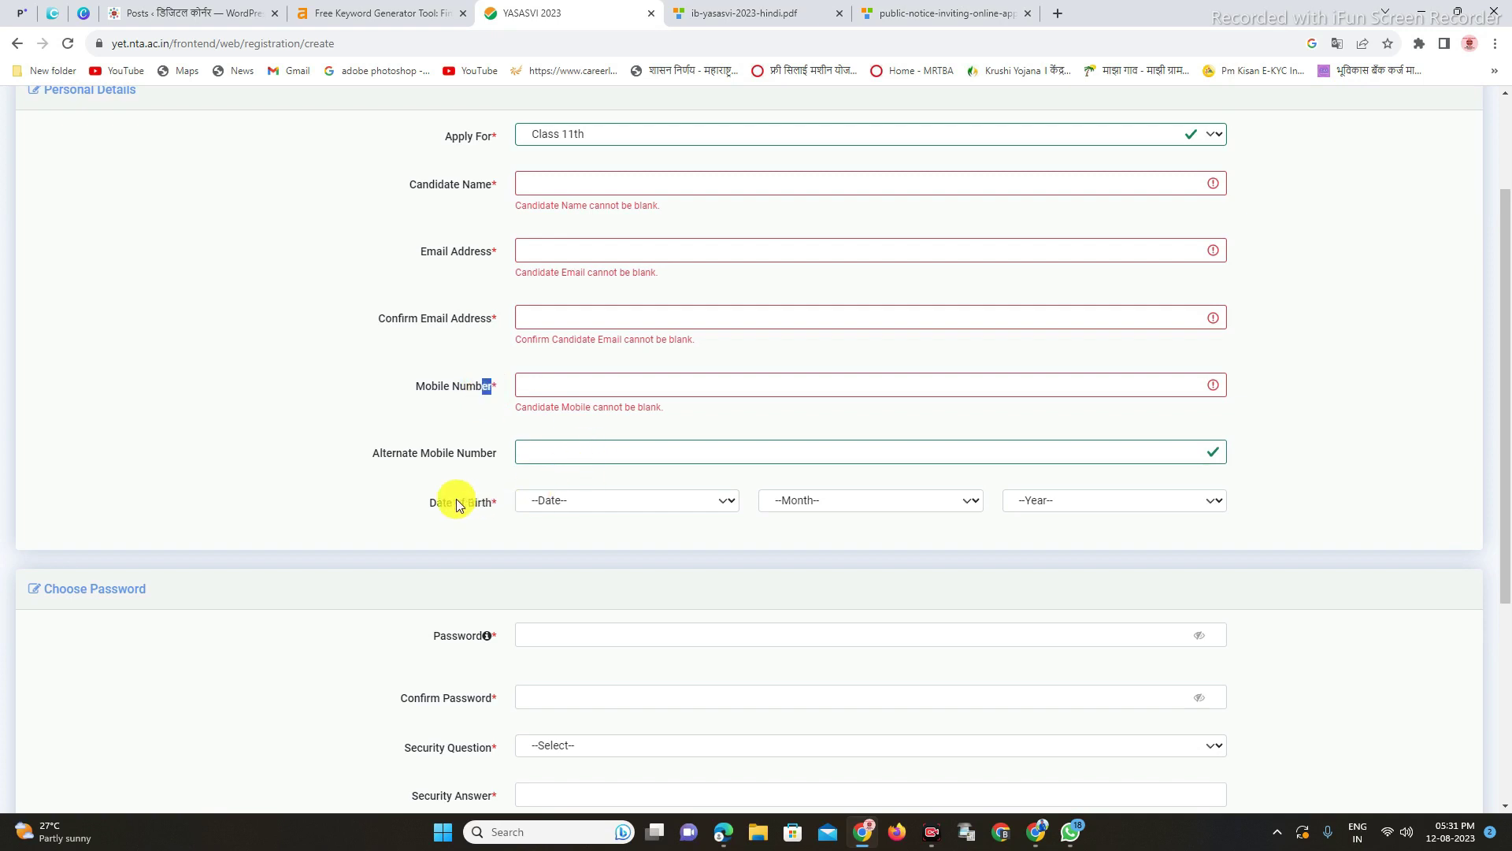
Set Date of Birth to 14 June 2006.
{"action": "left_click_drag", "start_coordinate": [411, 504], "coordinate": [485, 506]}
{"action": "left_click", "coordinate": [615, 501]}
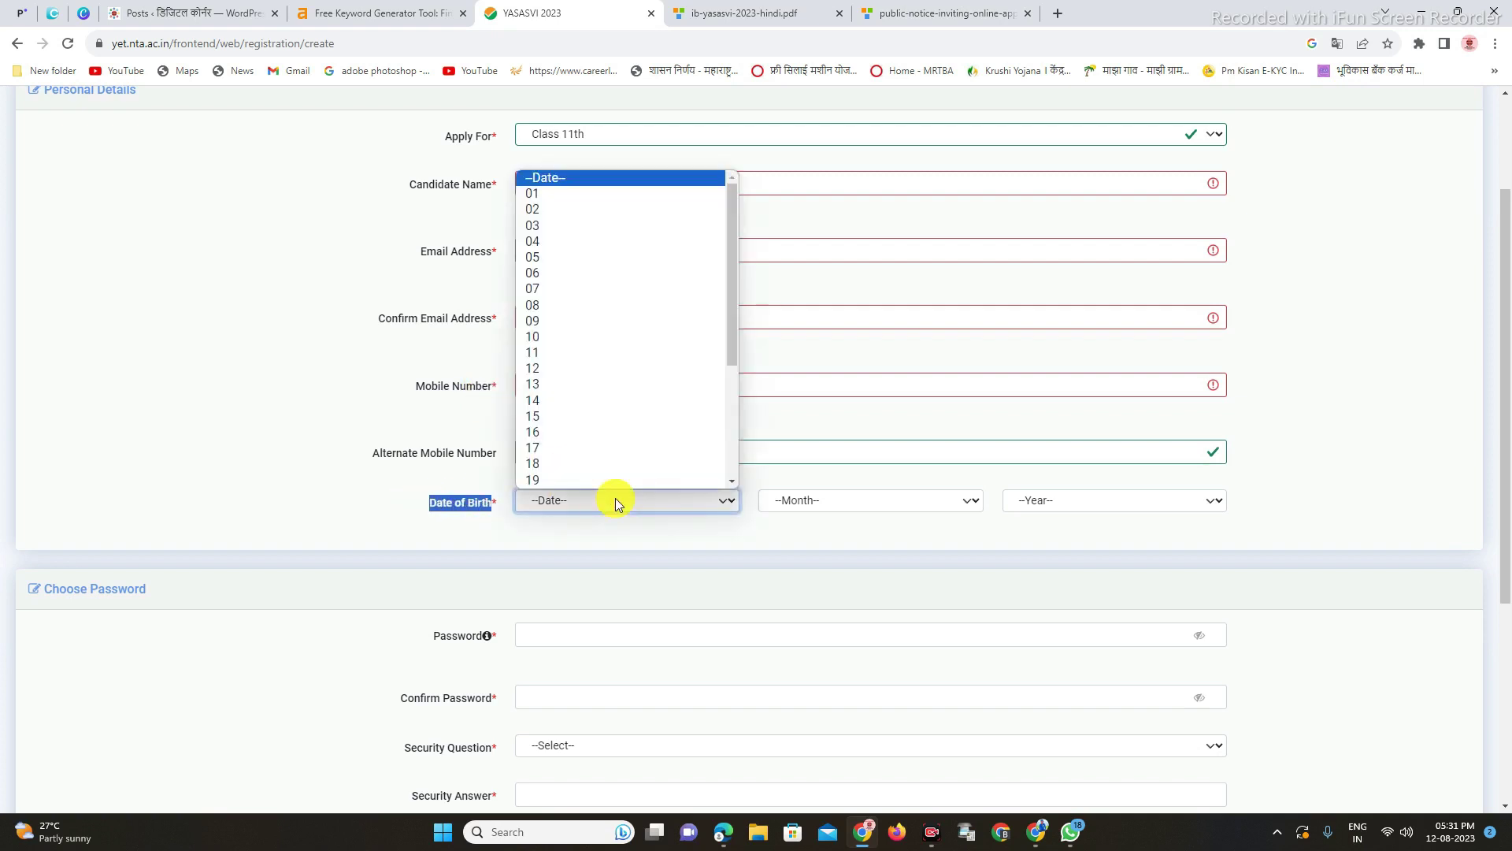
{"action": "left_click", "coordinate": [608, 399]}
{"action": "left_click", "coordinate": [862, 499]}
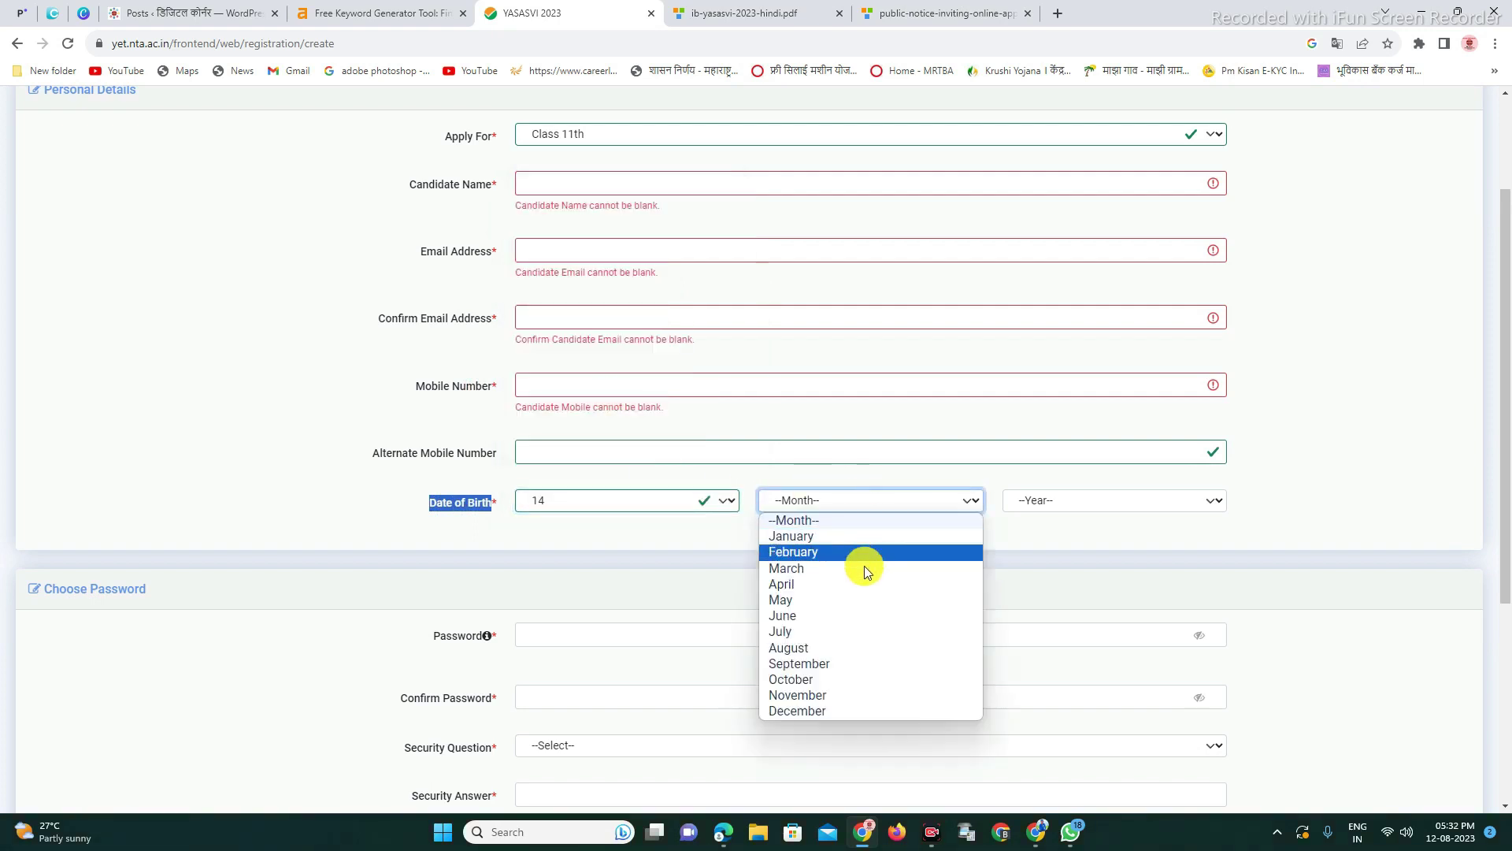
{"action": "left_click", "coordinate": [862, 613]}
{"action": "left_click", "coordinate": [1047, 503]}
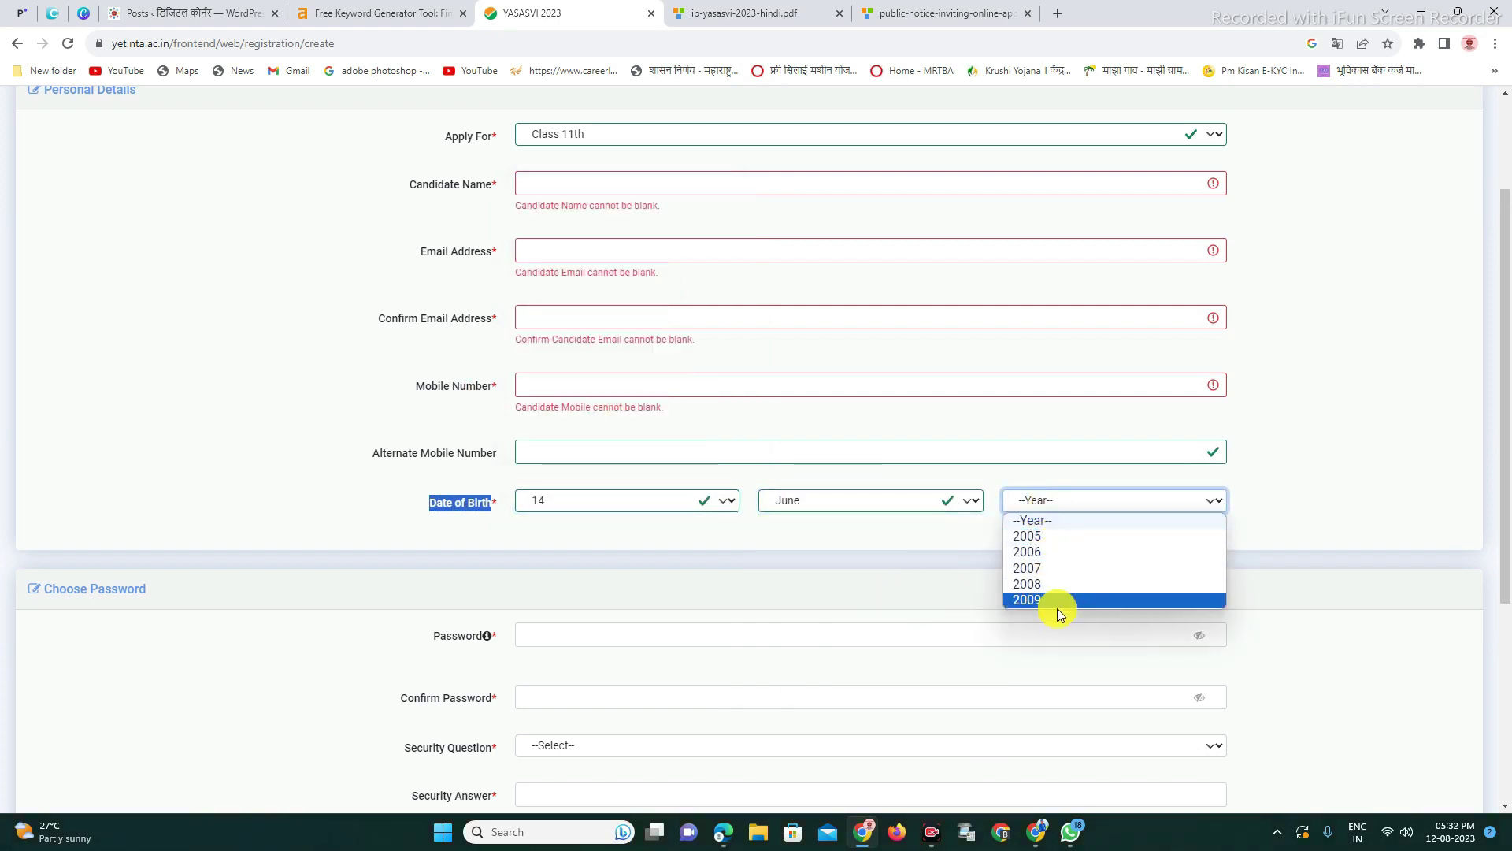
{"action": "left_click", "coordinate": [1054, 557]}
{"action": "scroll", "coordinate": [24, 356], "scroll_direction": "down", "scroll_amount": 3}
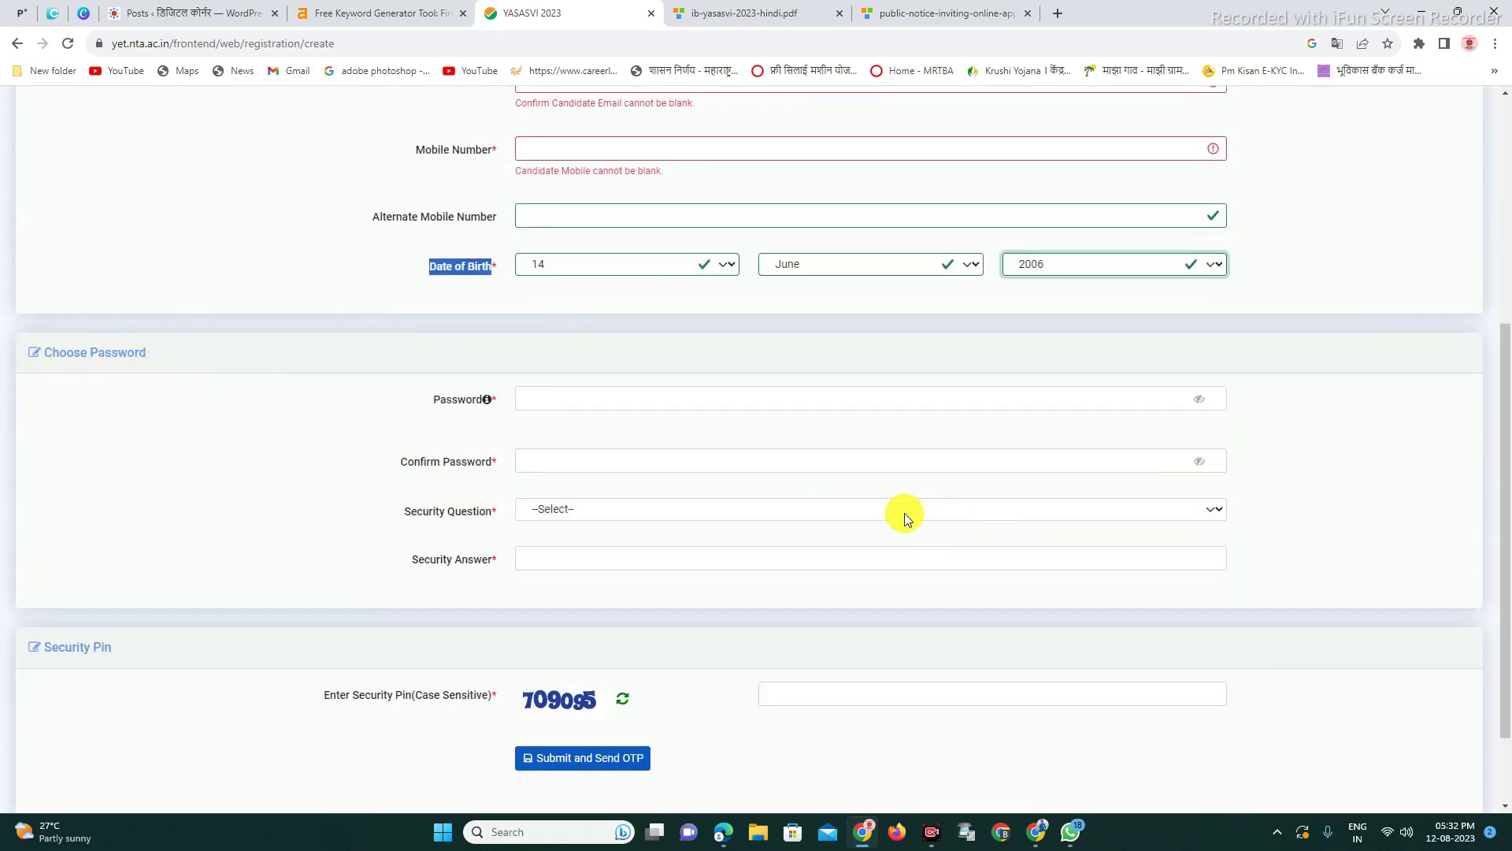
Enter the account password and confirm it.
{"action": "scroll", "coordinate": [876, 516], "scroll_direction": "up", "scroll_amount": 6}
{"action": "scroll", "coordinate": [867, 489], "scroll_direction": "down", "scroll_amount": 7}
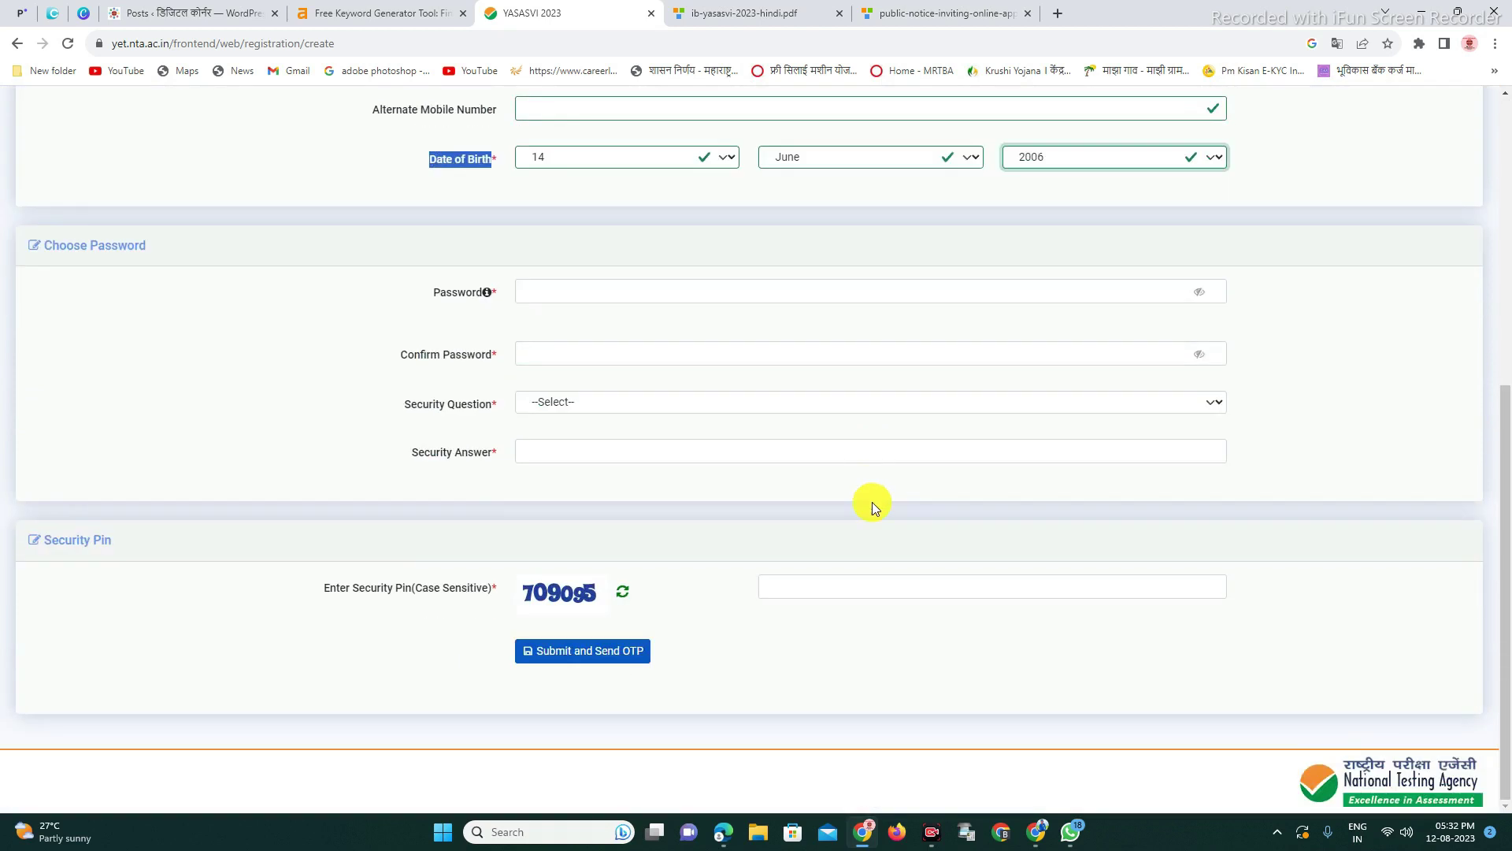
{"action": "left_click", "coordinate": [637, 296]}
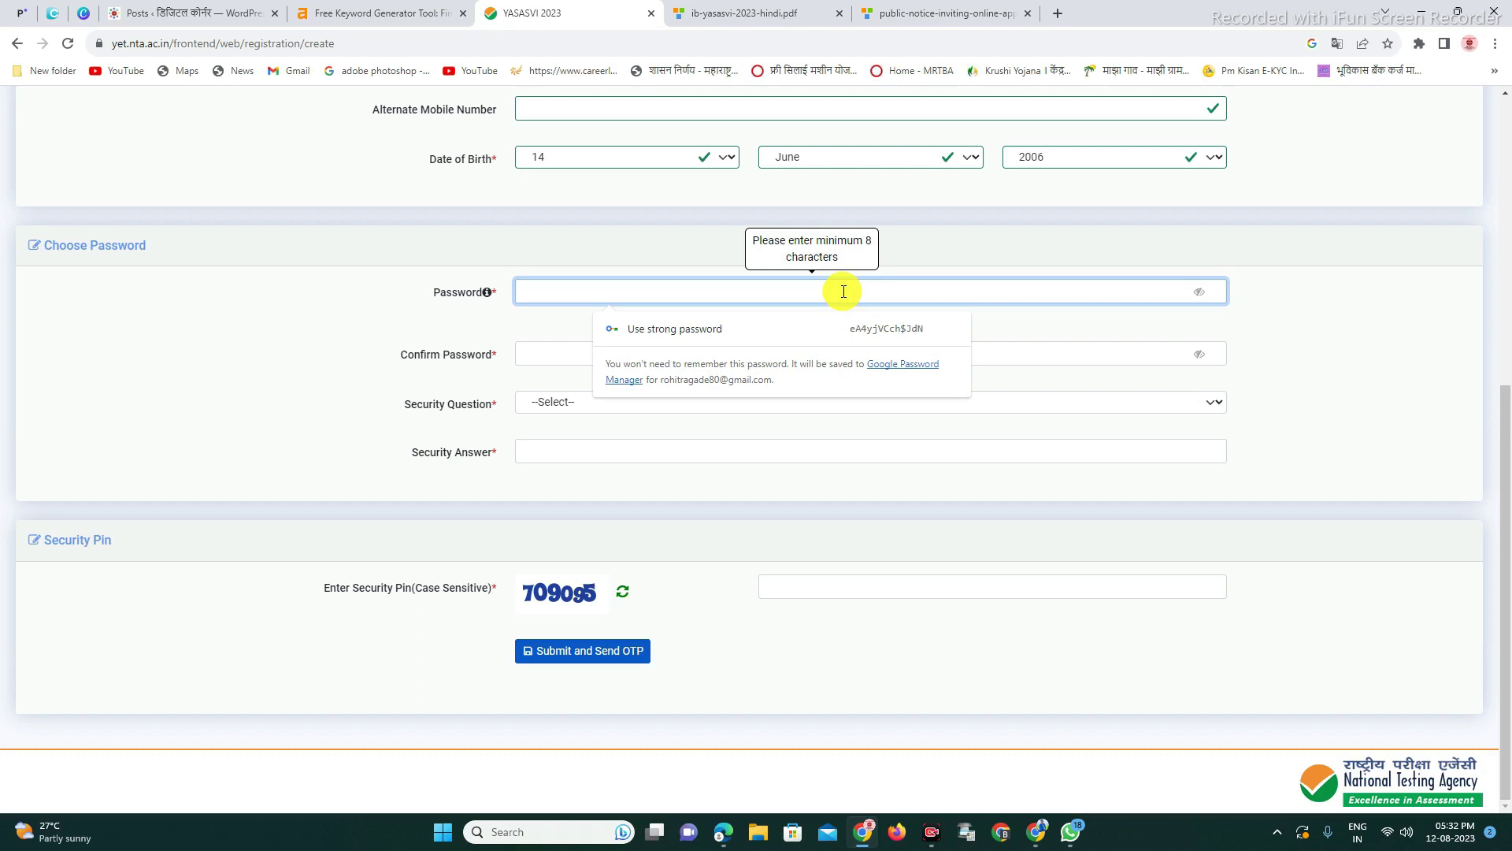
{"action": "left_click", "coordinate": [550, 363]}
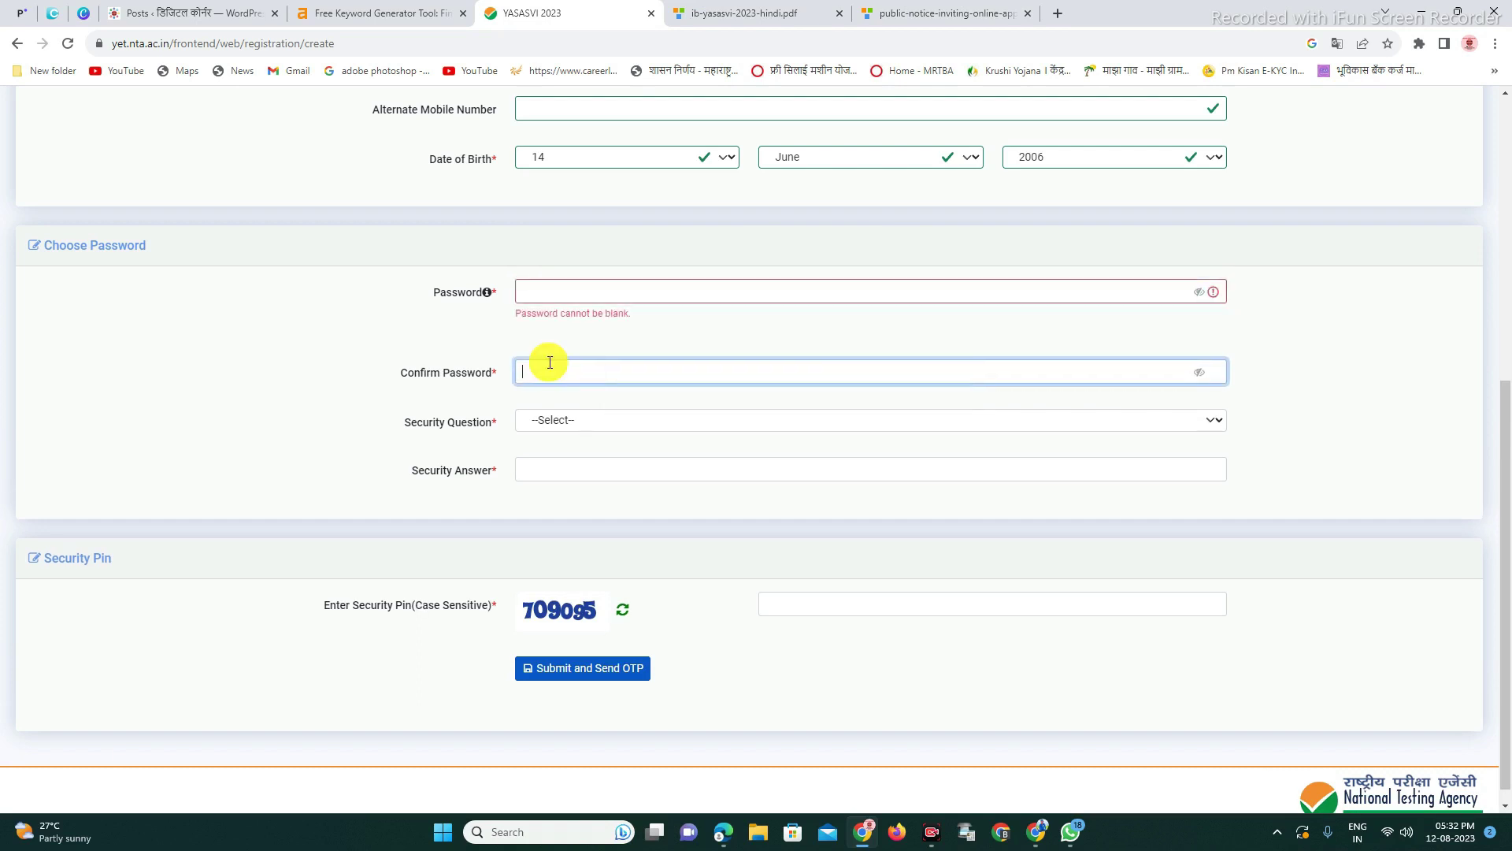
{"action": "left_click", "coordinate": [533, 290]}
{"action": "left_click", "coordinate": [546, 368]}
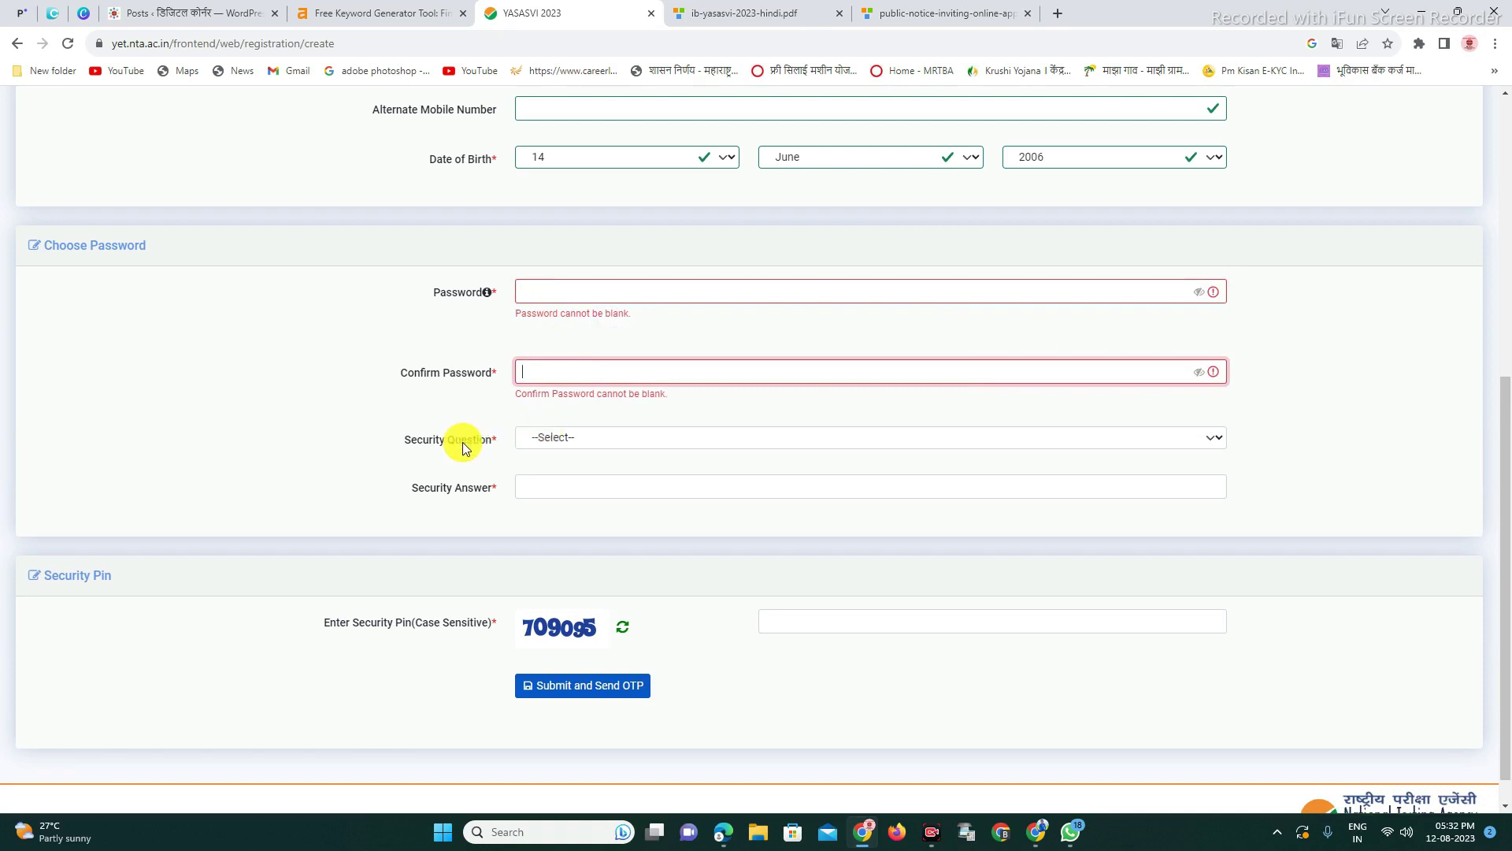
Choose the 'What is Your Birth City' security question, answer it, and enter the security pin.
{"action": "left_click", "coordinate": [596, 438]}
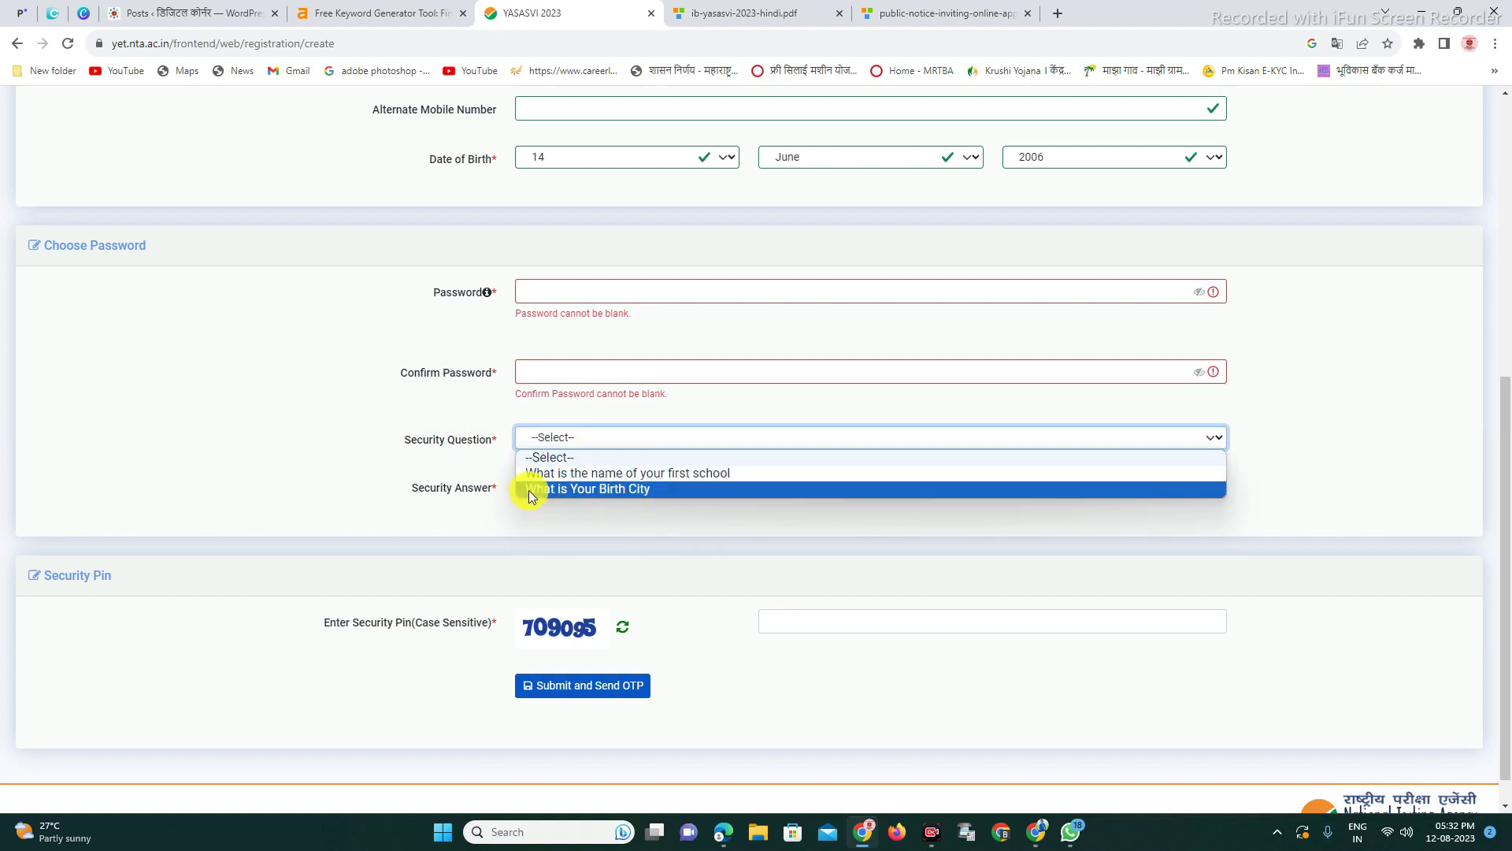
{"action": "left_click", "coordinate": [603, 489]}
{"action": "left_click", "coordinate": [611, 484]}
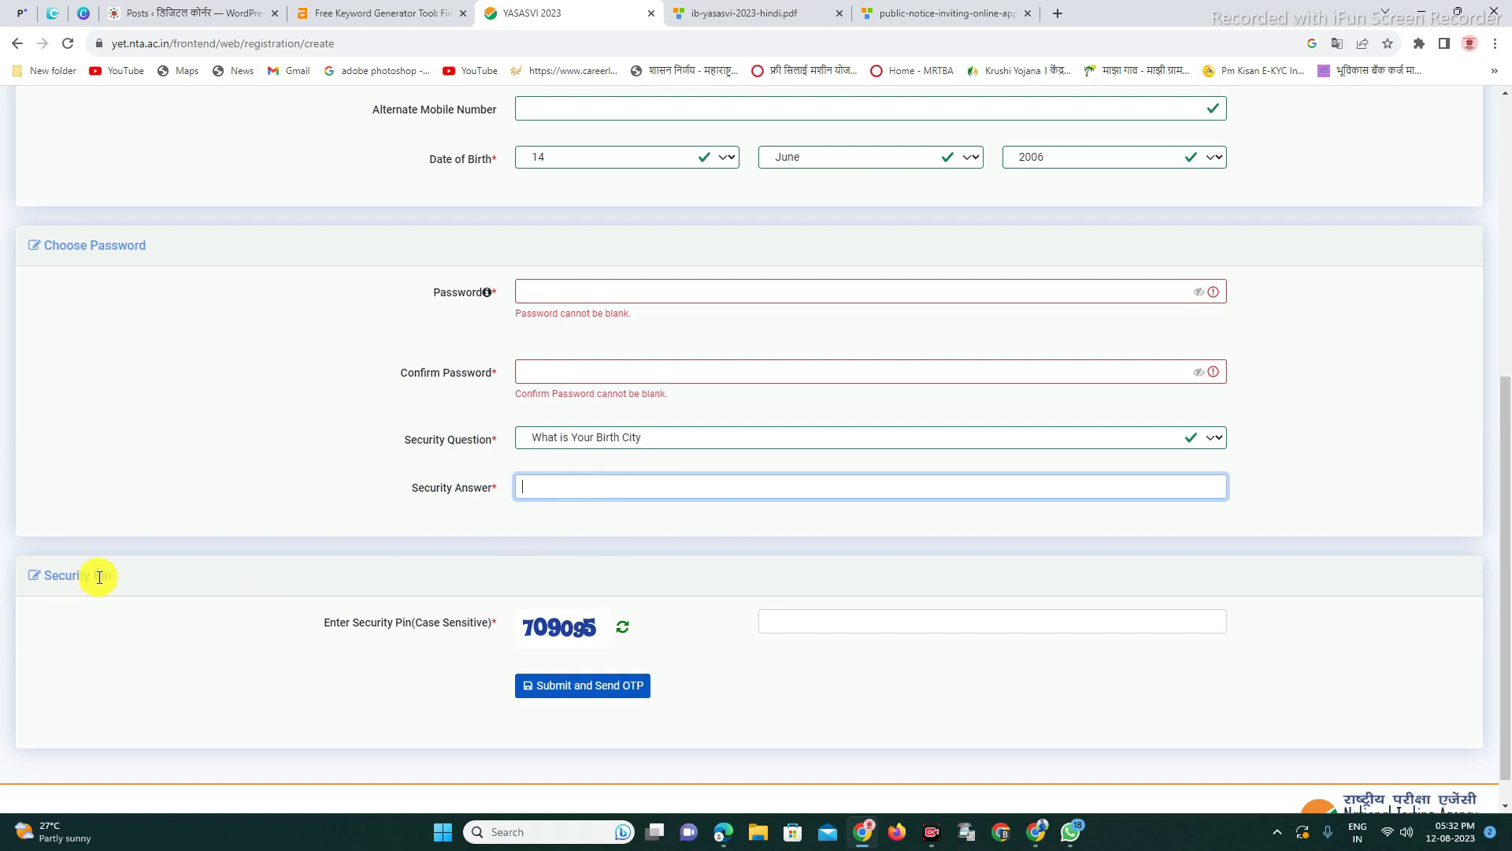
{"action": "left_click", "coordinate": [640, 622]}
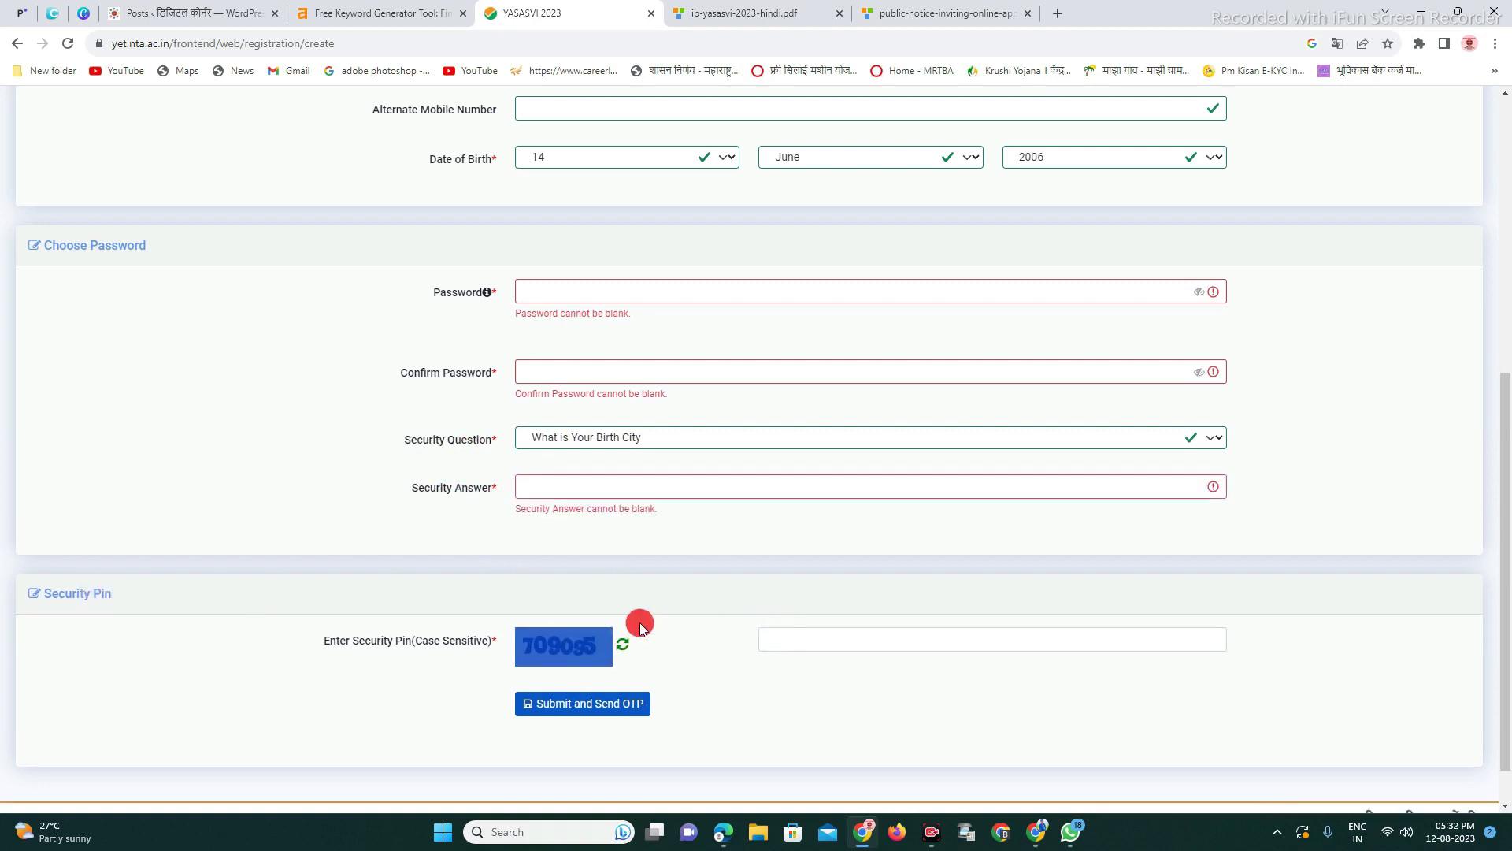
{"action": "left_click", "coordinate": [832, 632]}
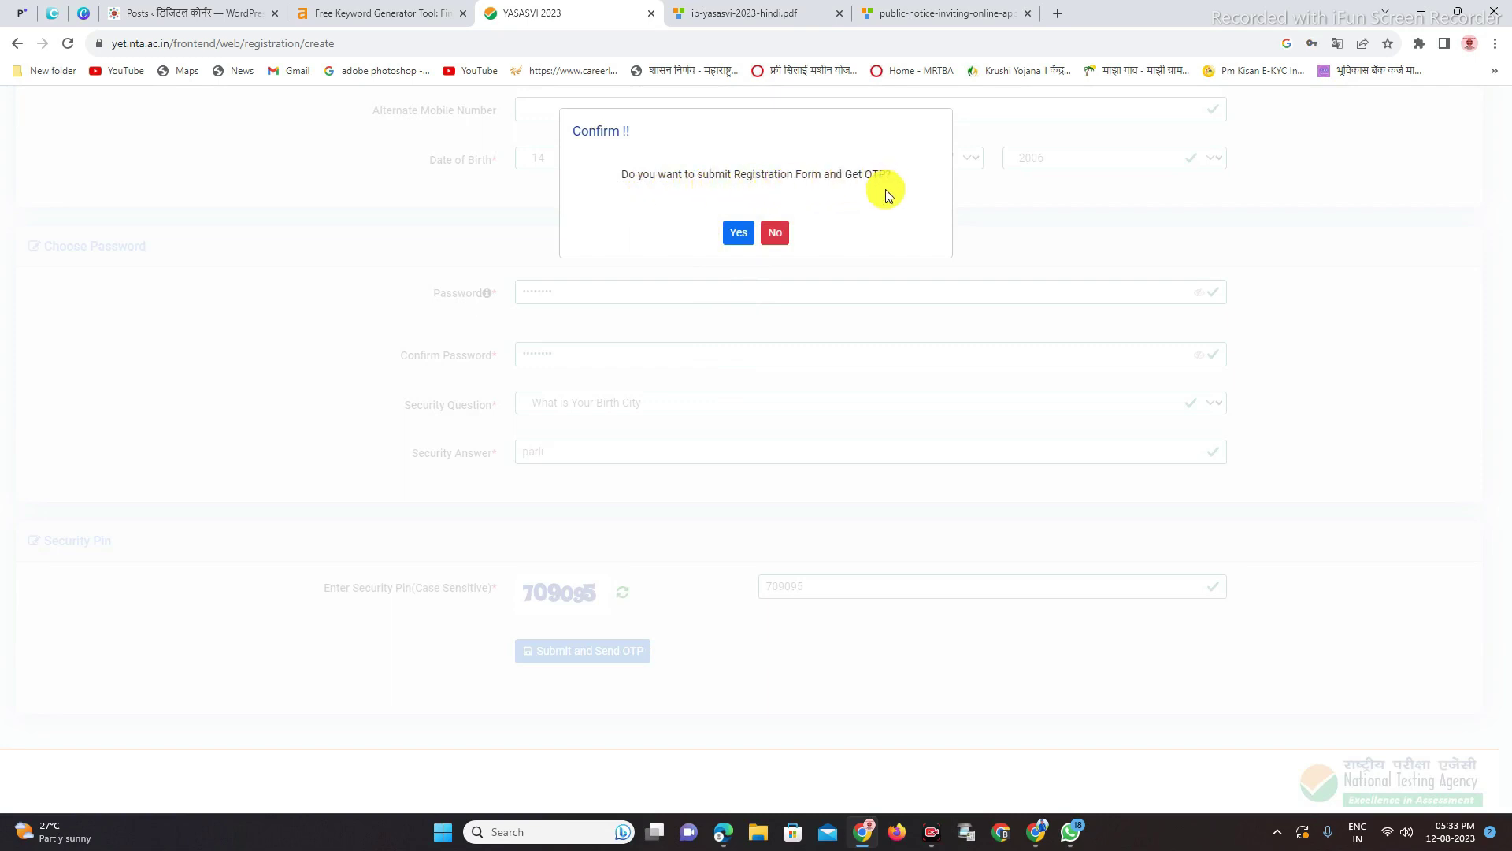
Confirm the registration submission and verify the account with the emailed OTP.
{"action": "left_click", "coordinate": [735, 234]}
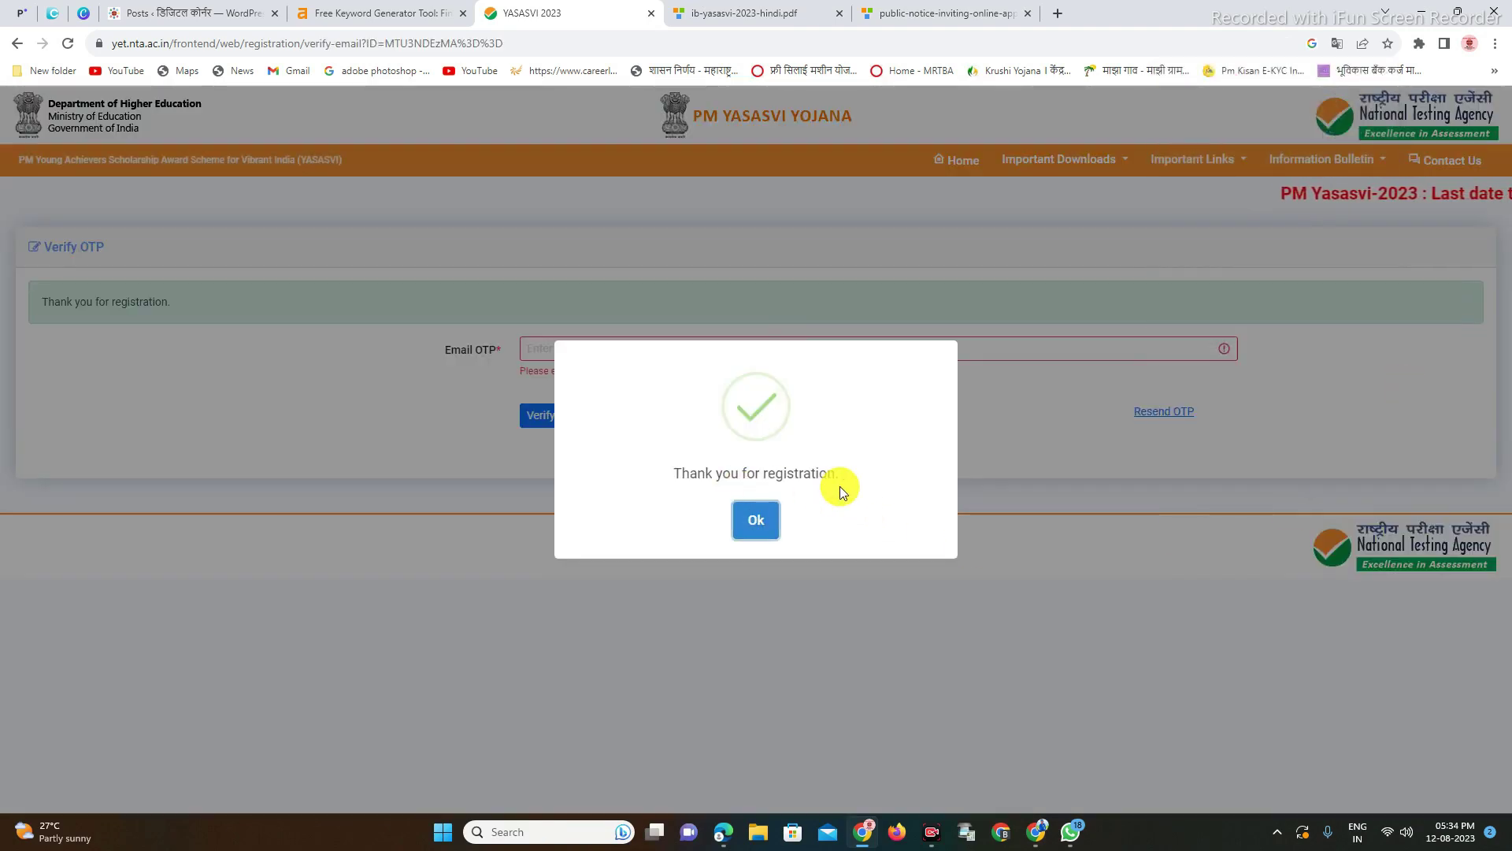
{"action": "left_click", "coordinate": [763, 534]}
{"action": "left_click", "coordinate": [583, 345]}
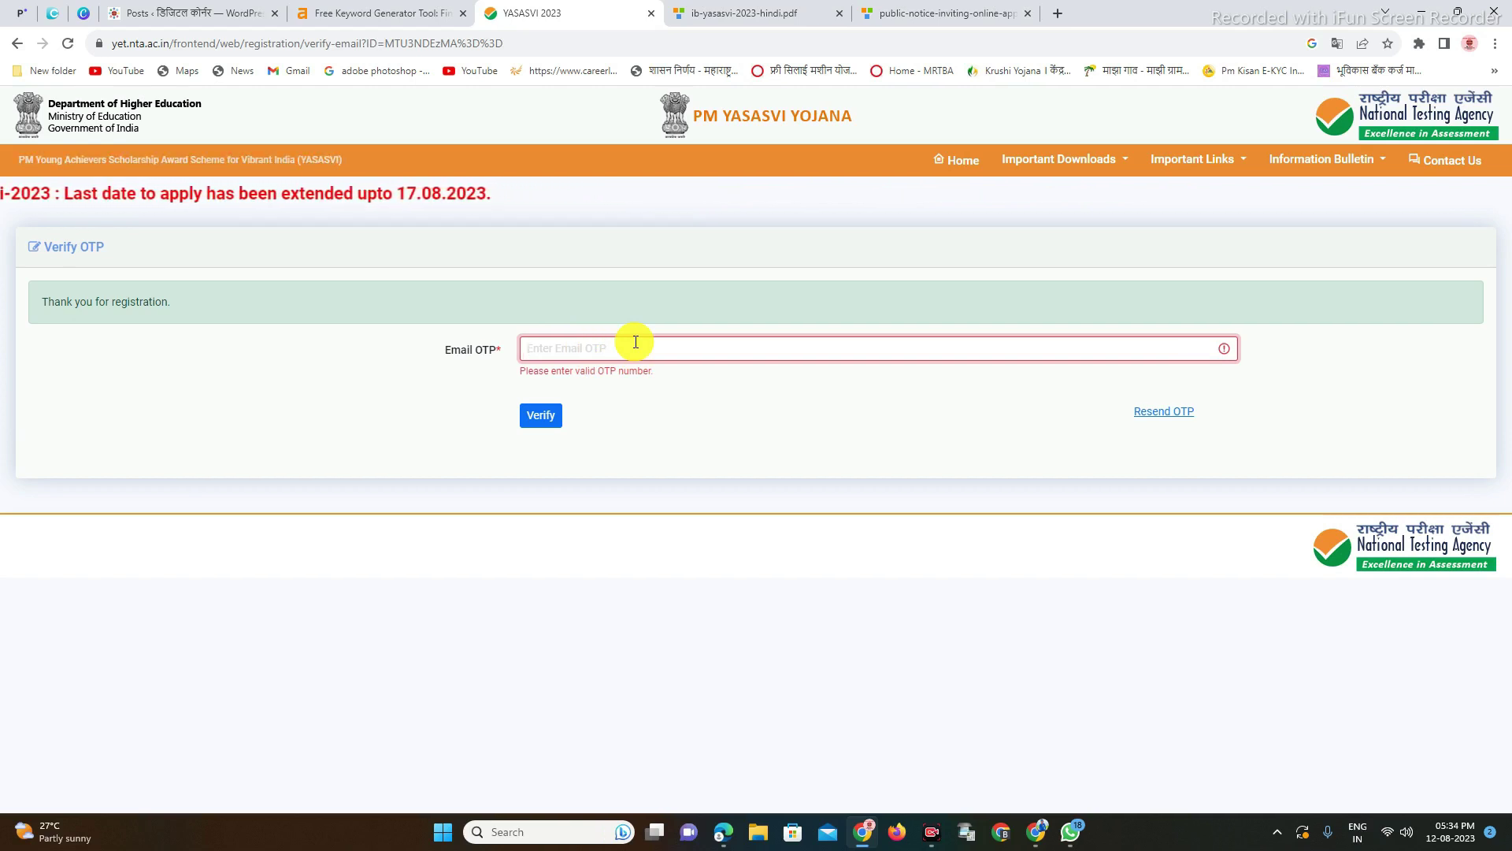
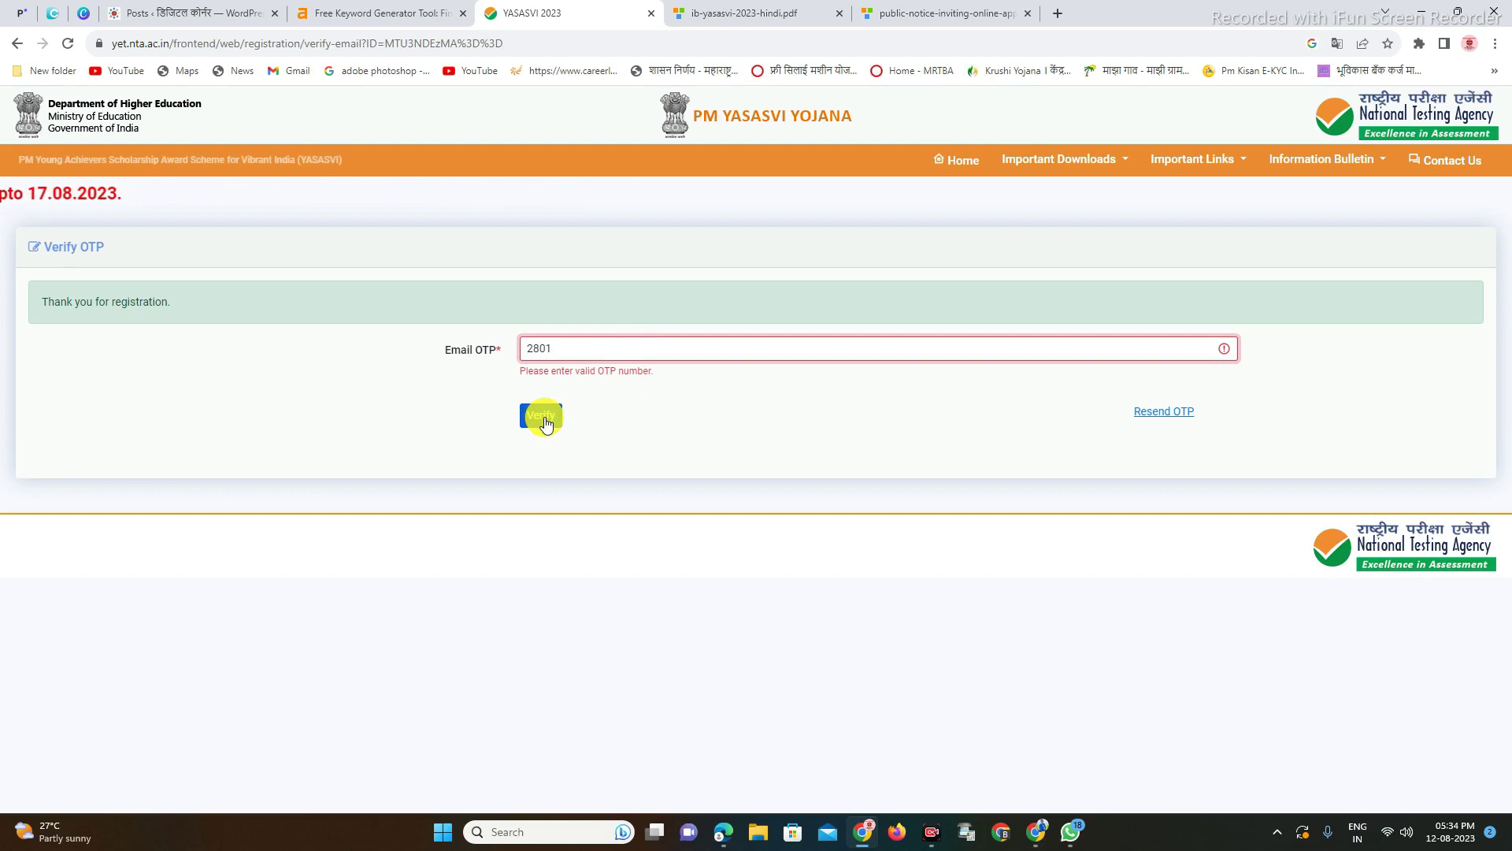
{"action": "left_click", "coordinate": [542, 415]}
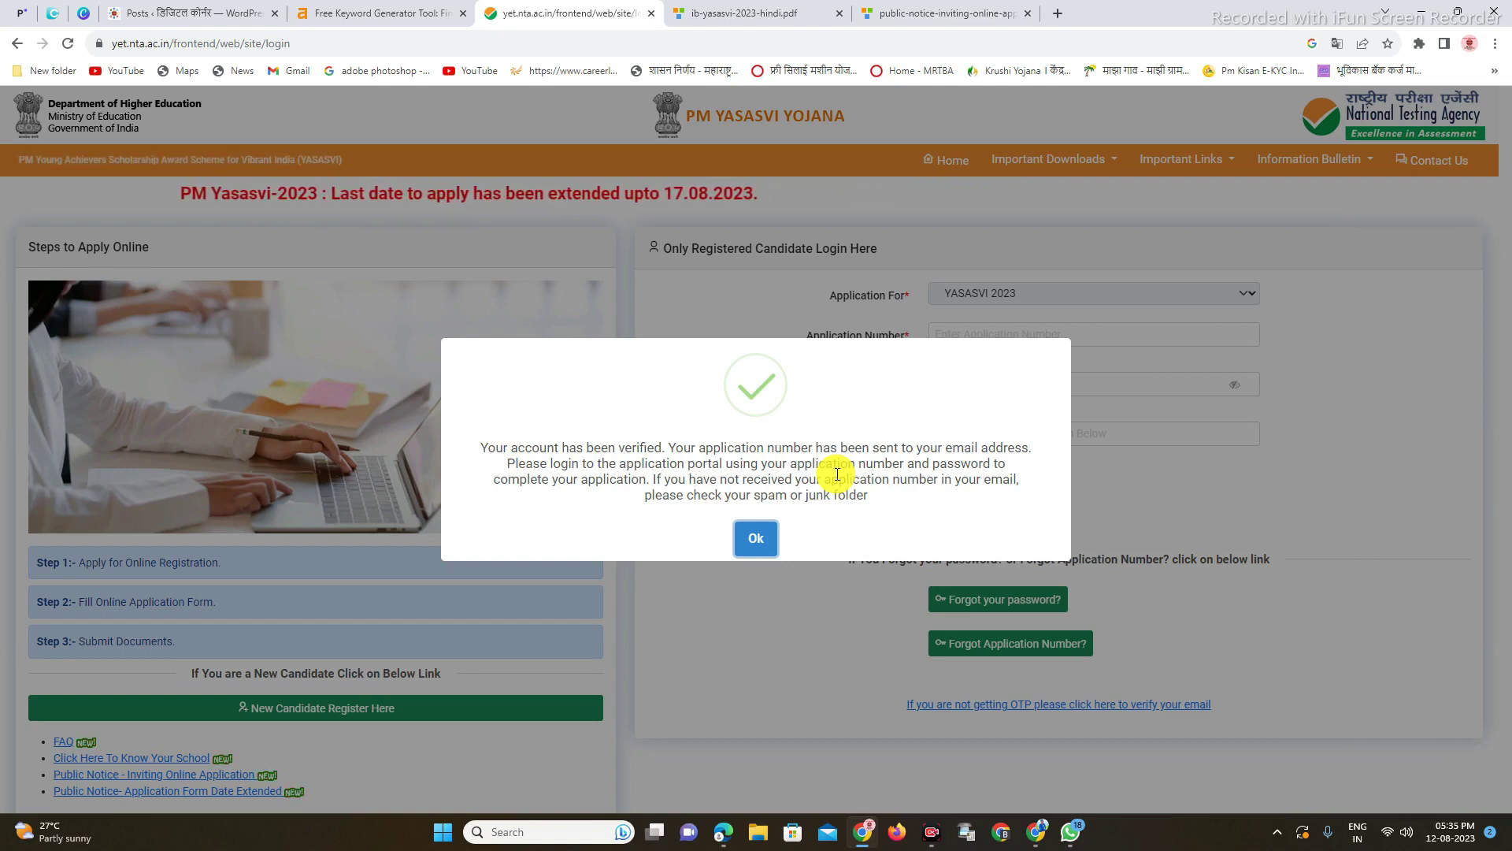
Log in with the application number, password and security PIN.
{"action": "left_click_drag", "start_coordinate": [998, 464], "coordinate": [741, 466]}
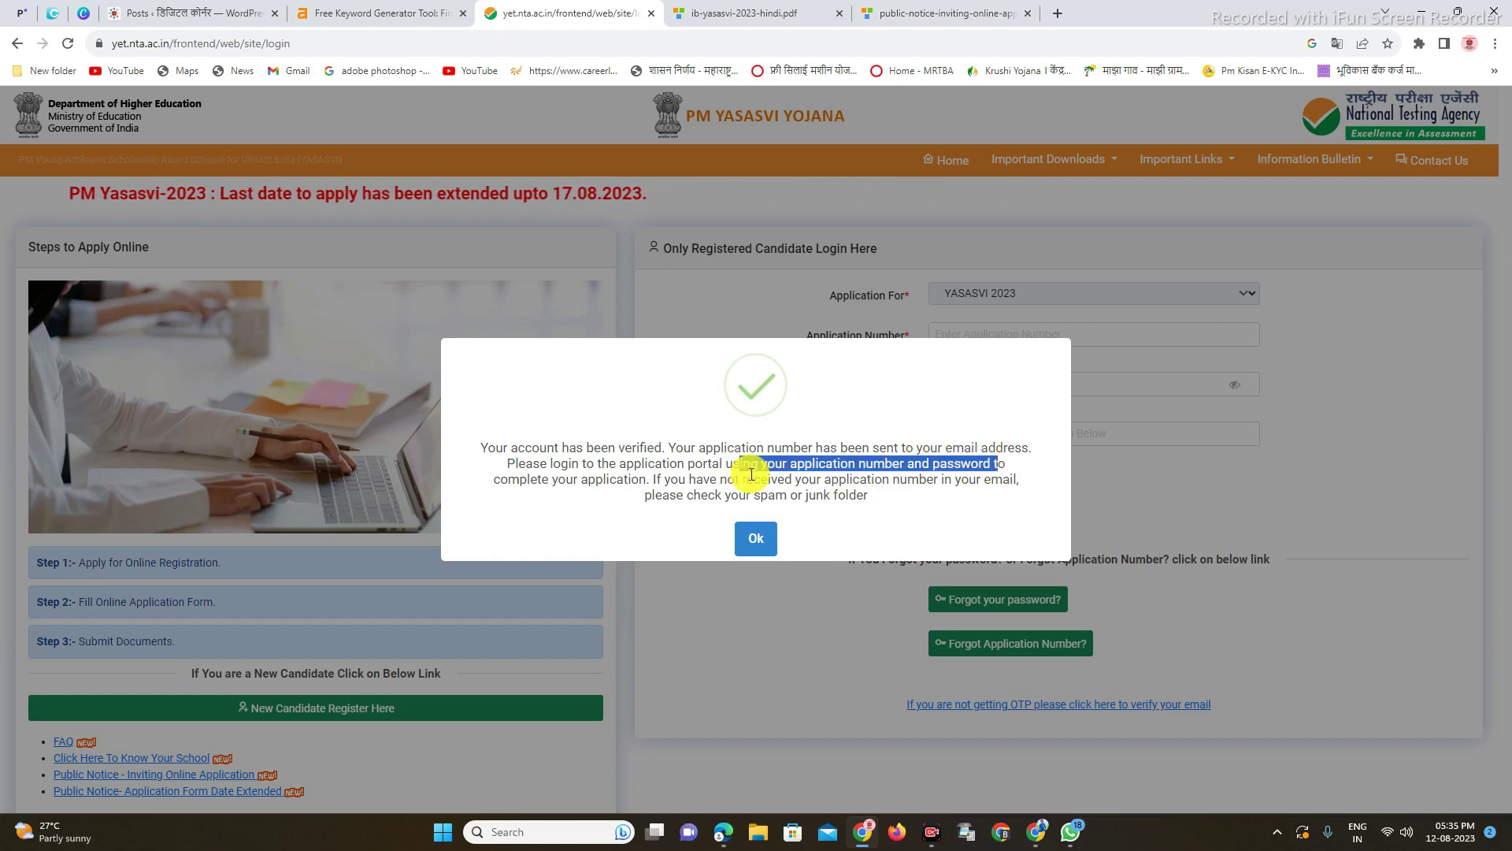
{"action": "left_click", "coordinate": [756, 540]}
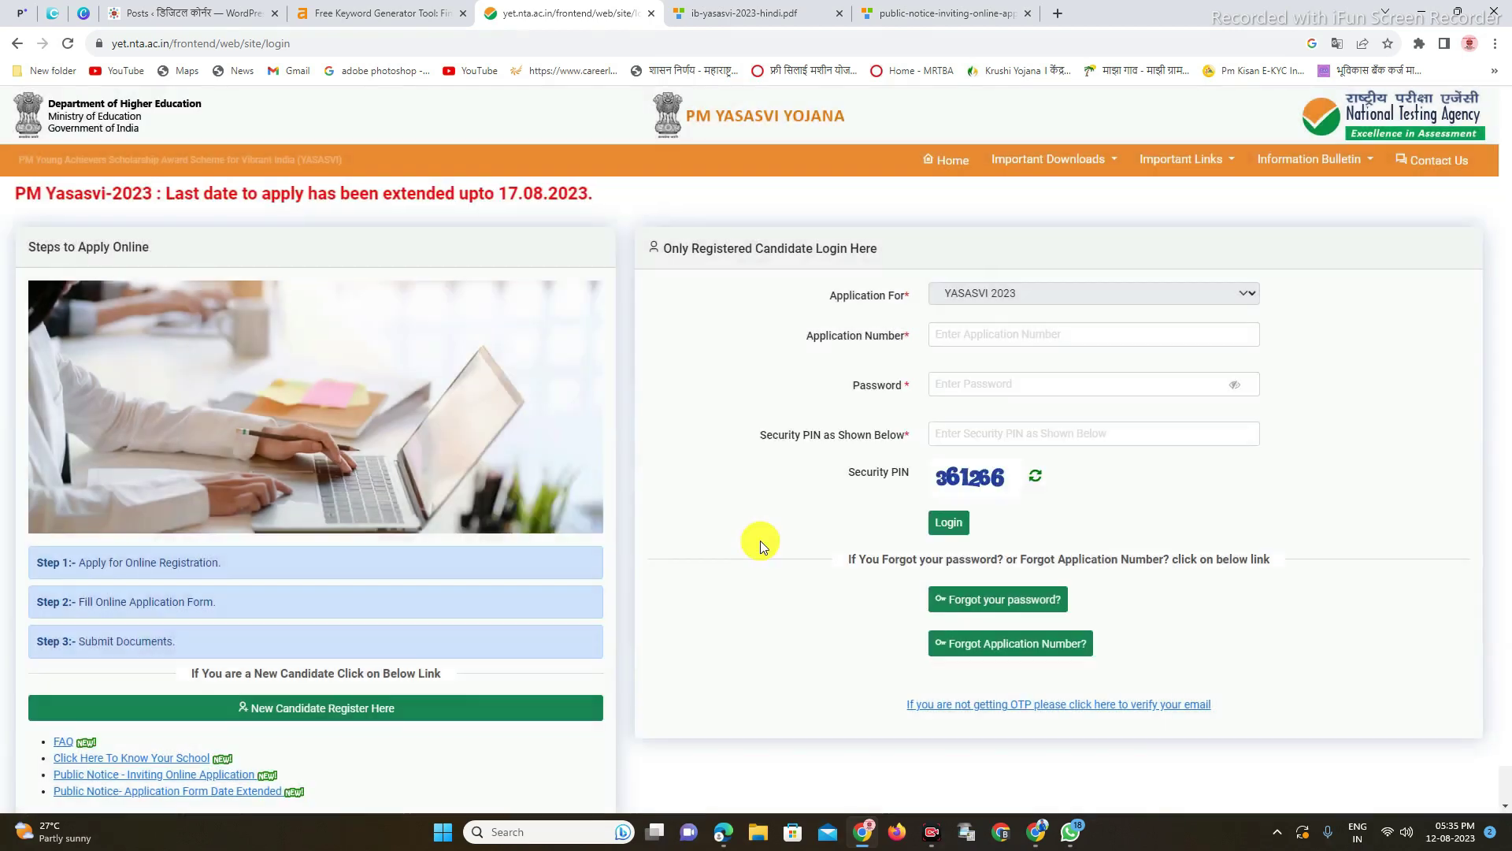
{"action": "left_click", "coordinate": [961, 335]}
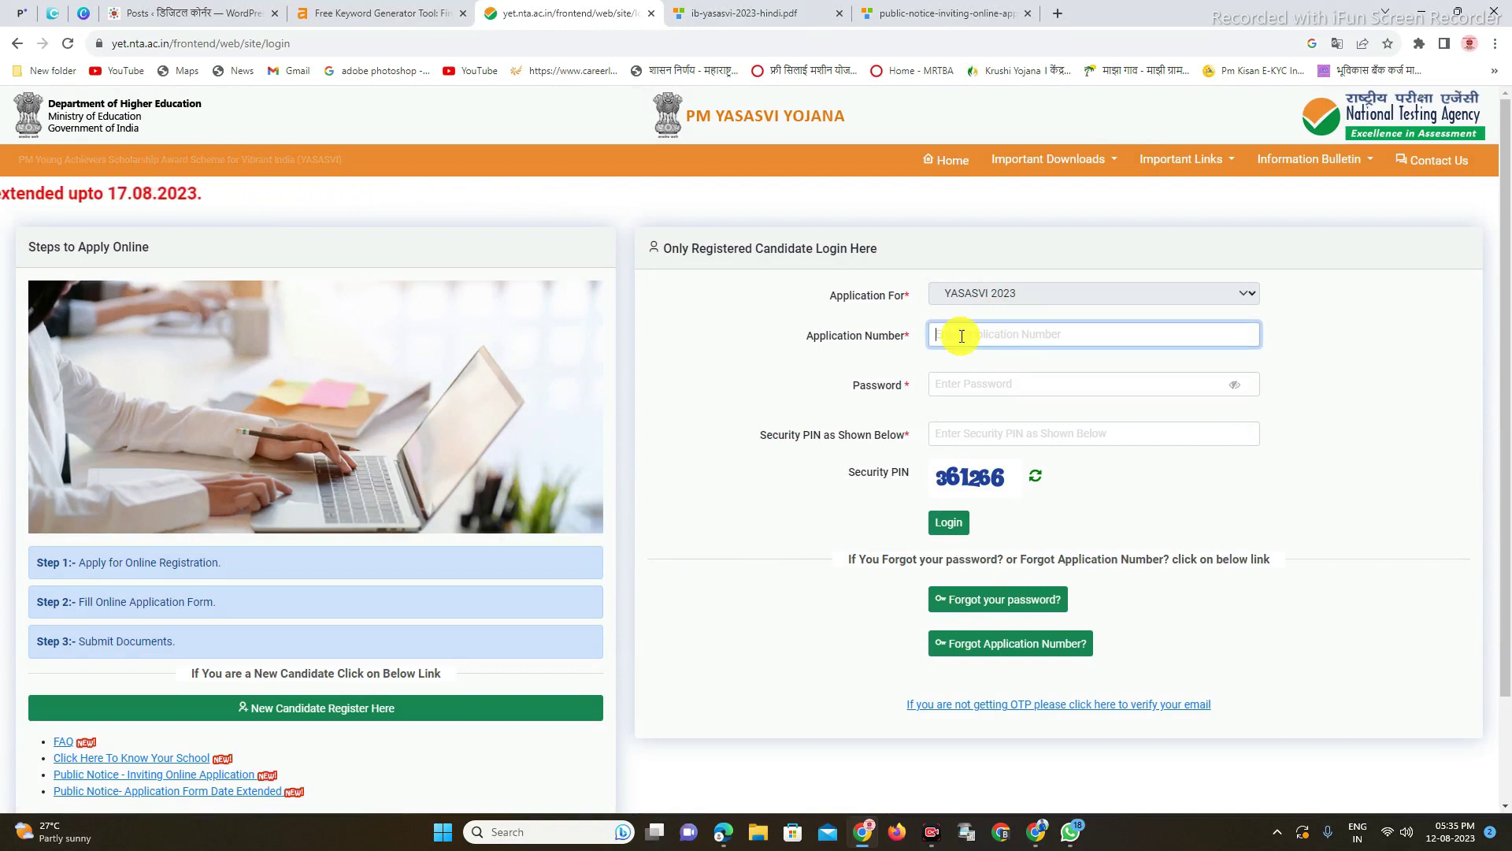
{"action": "left_click", "coordinate": [993, 392]}
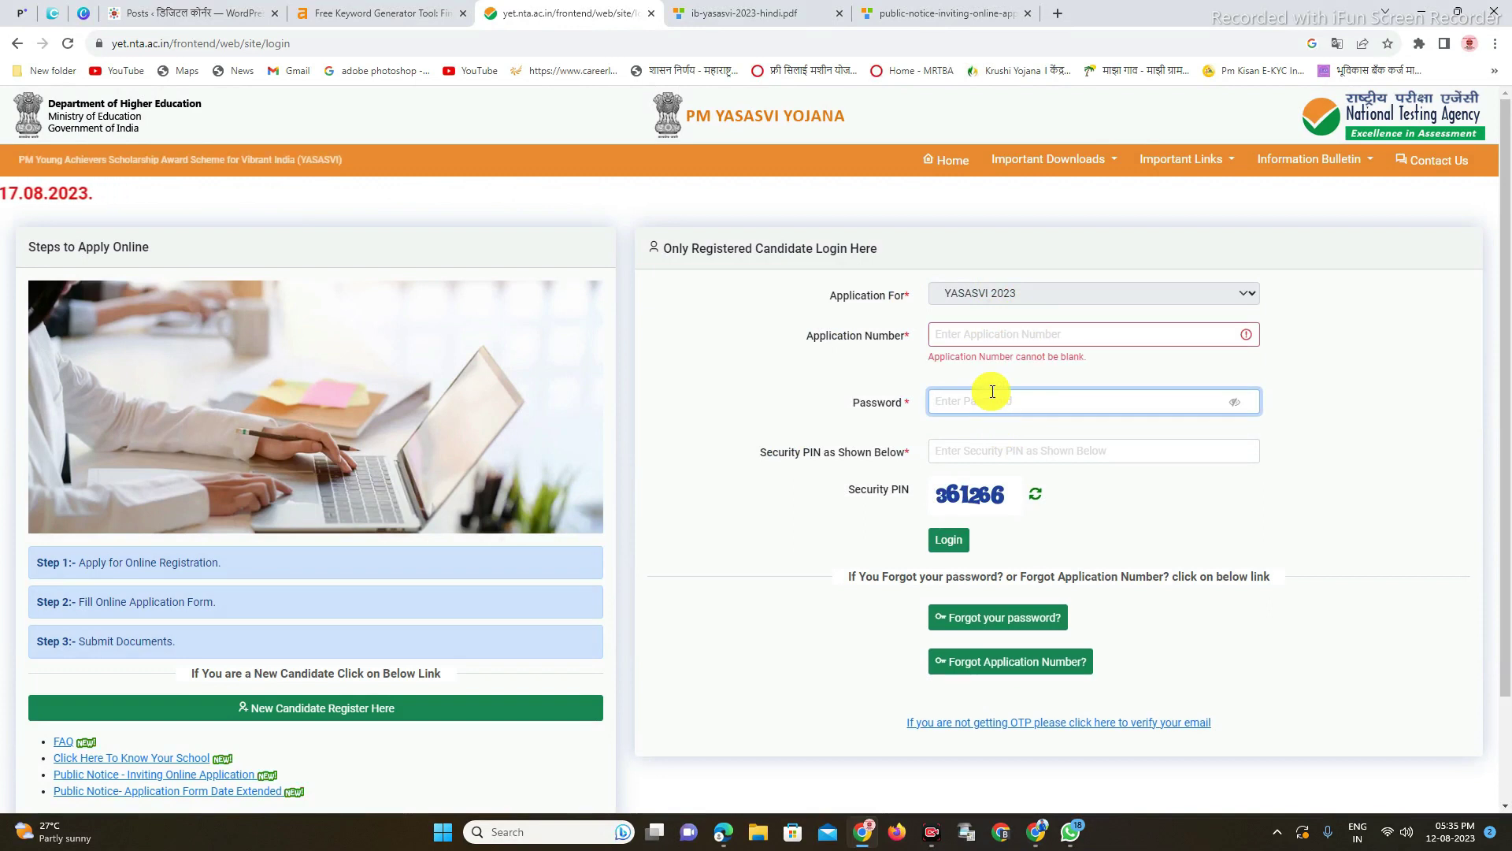
{"action": "triple_click", "coordinate": [777, 456]}
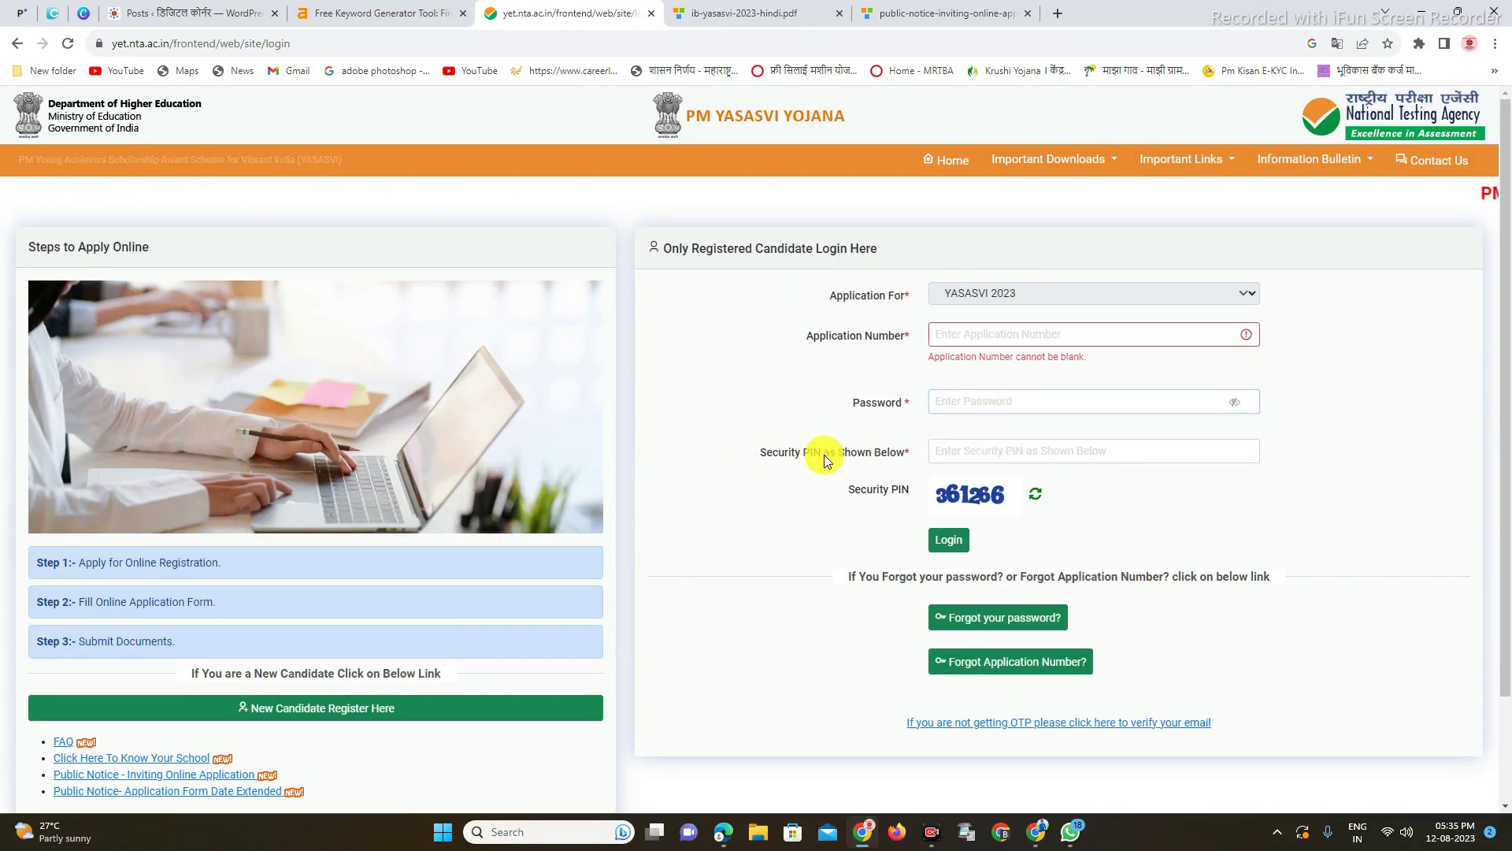
{"action": "left_click", "coordinate": [999, 468]}
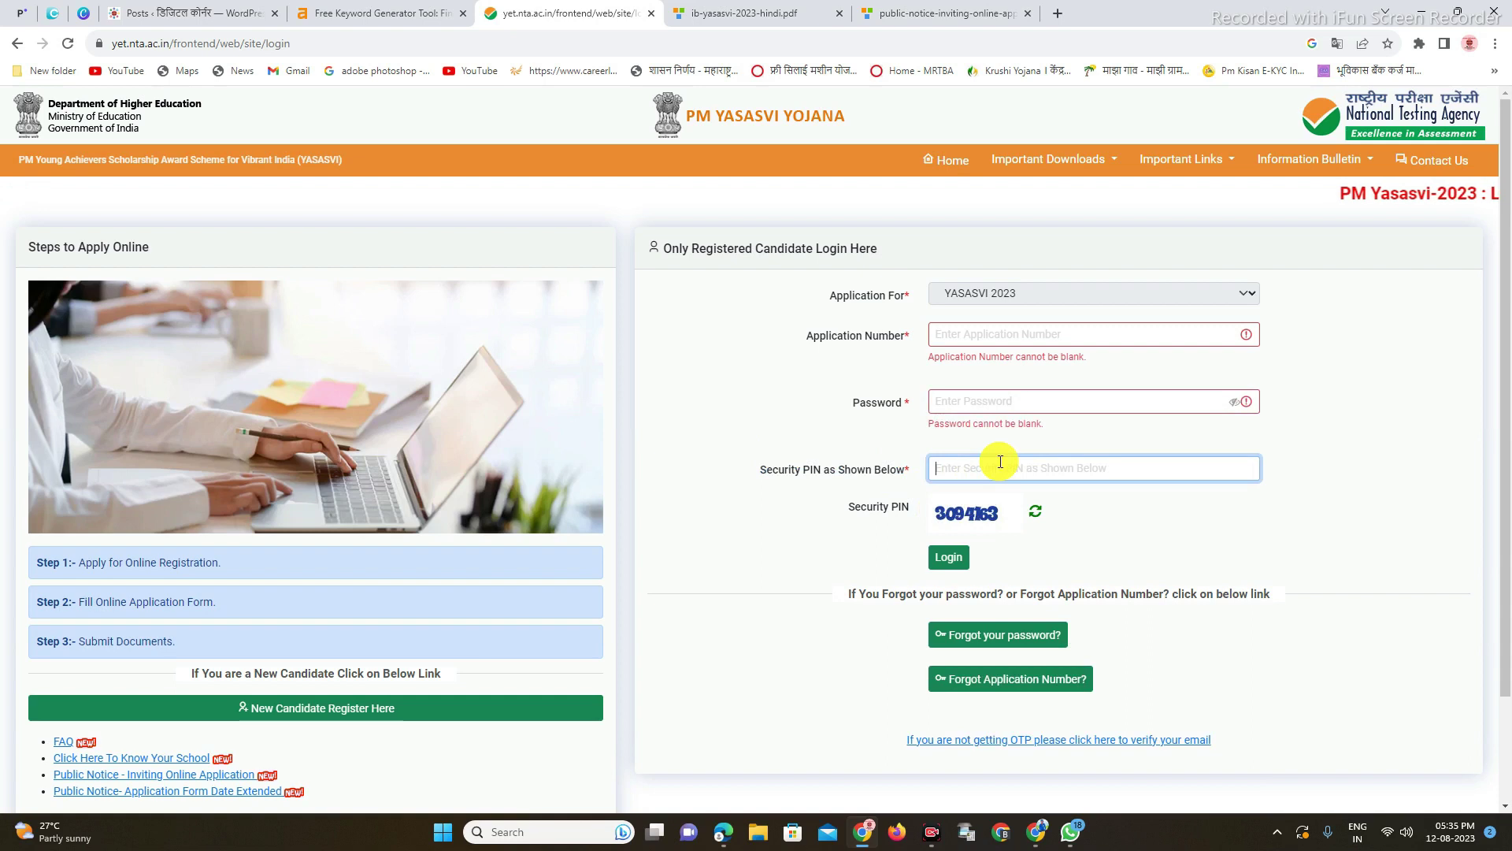
{"action": "left_click", "coordinate": [951, 558]}
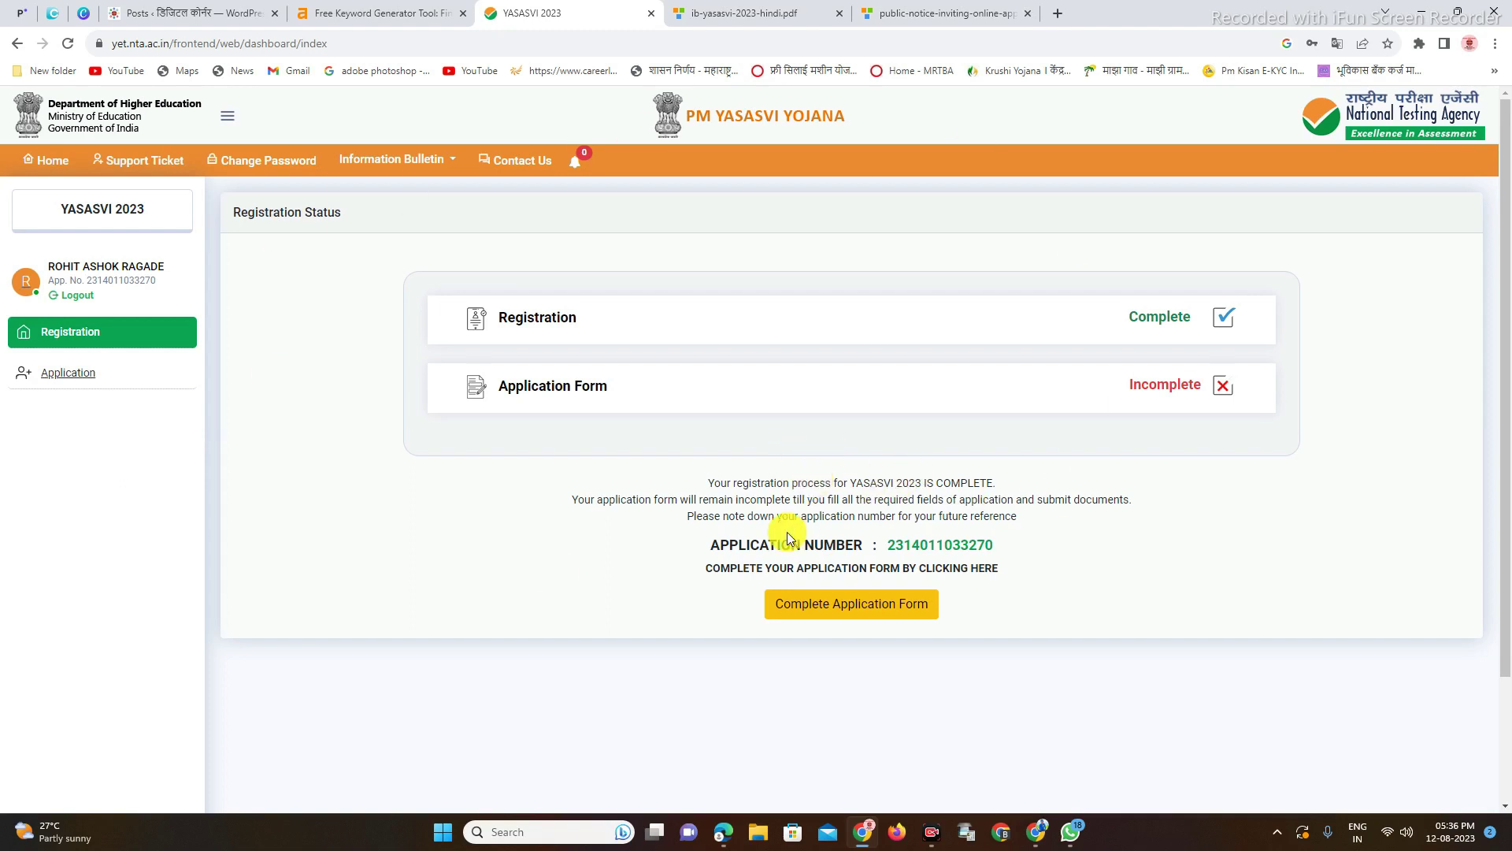
Open Complete Application Form from the Registration Status dashboard.
{"action": "left_click_drag", "start_coordinate": [689, 548], "coordinate": [1056, 575]}
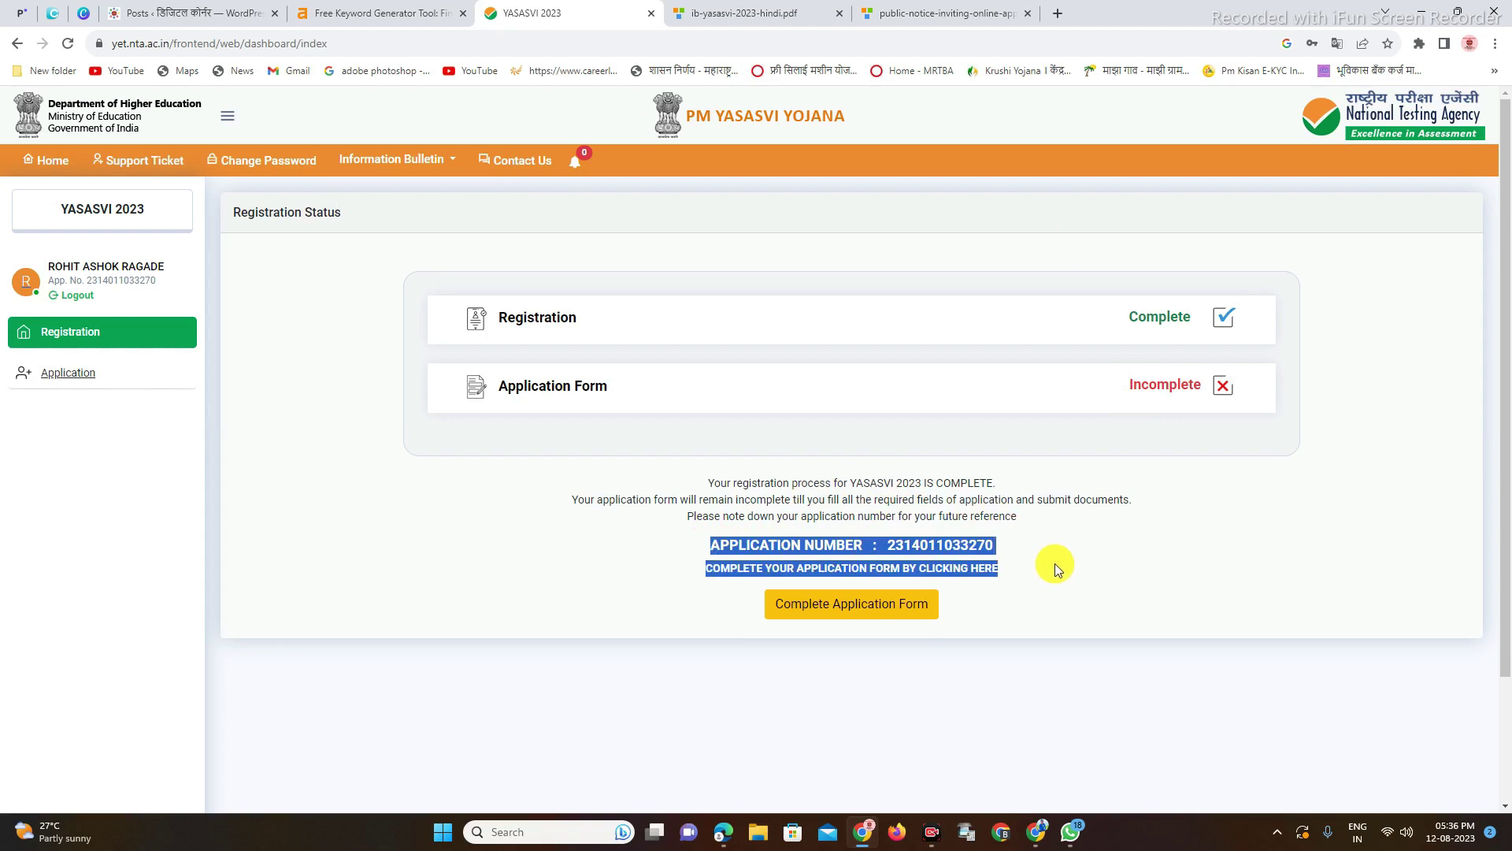
{"action": "left_click", "coordinate": [1114, 527]}
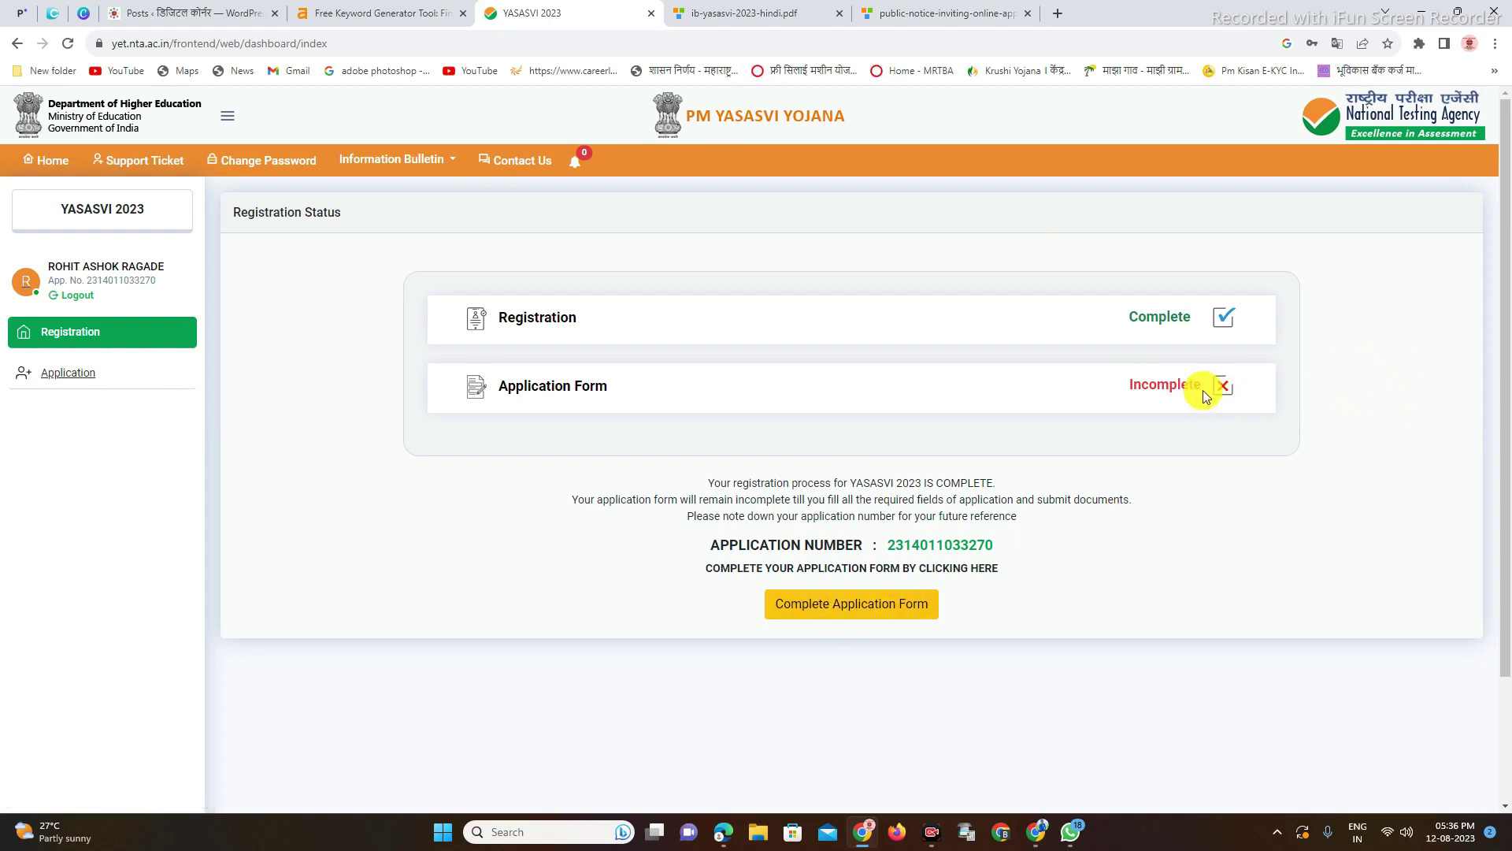
{"action": "left_click", "coordinate": [889, 607]}
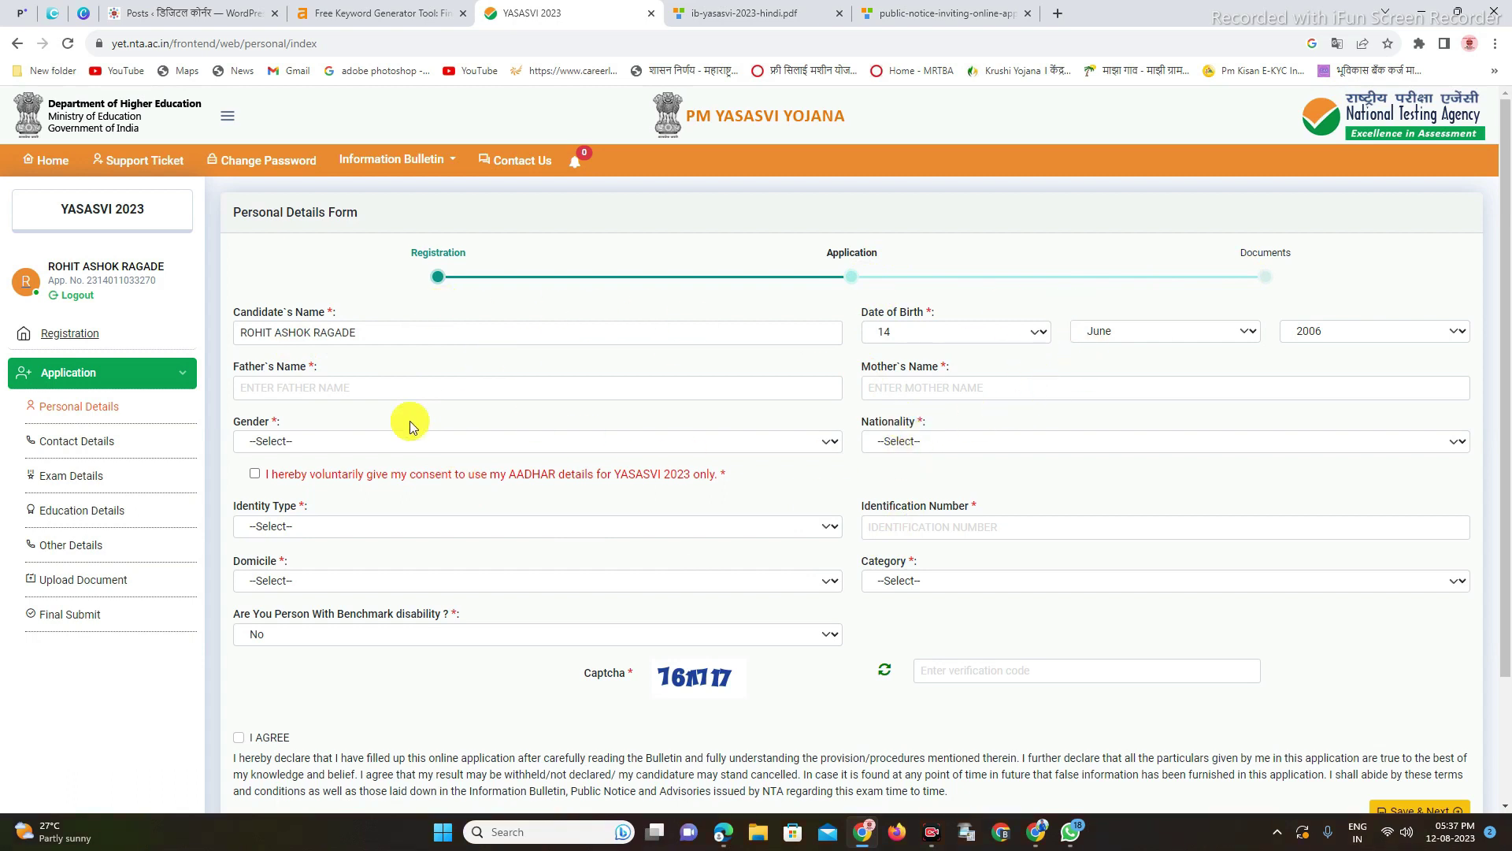
Enter the parents' names and set Gender to Male and Nationality to Indian.
{"action": "left_click", "coordinate": [293, 394]}
{"action": "left_click_drag", "start_coordinate": [891, 378], "coordinate": [976, 365]}
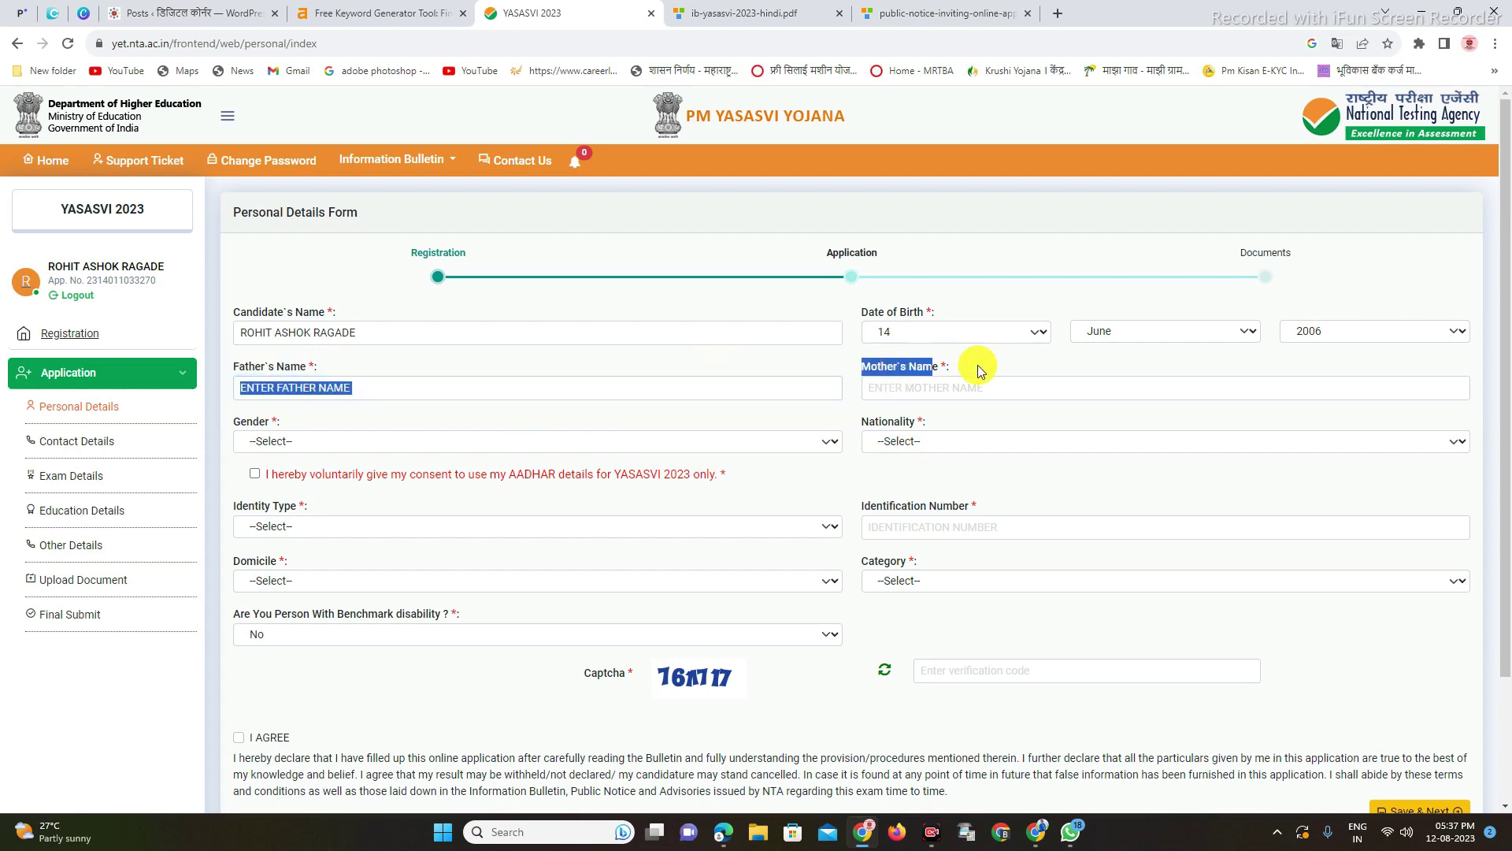
{"action": "left_click", "coordinate": [952, 386]}
{"action": "left_click_drag", "start_coordinate": [217, 438], "coordinate": [328, 456]}
{"action": "left_click", "coordinate": [328, 459]}
{"action": "left_click", "coordinate": [311, 495]}
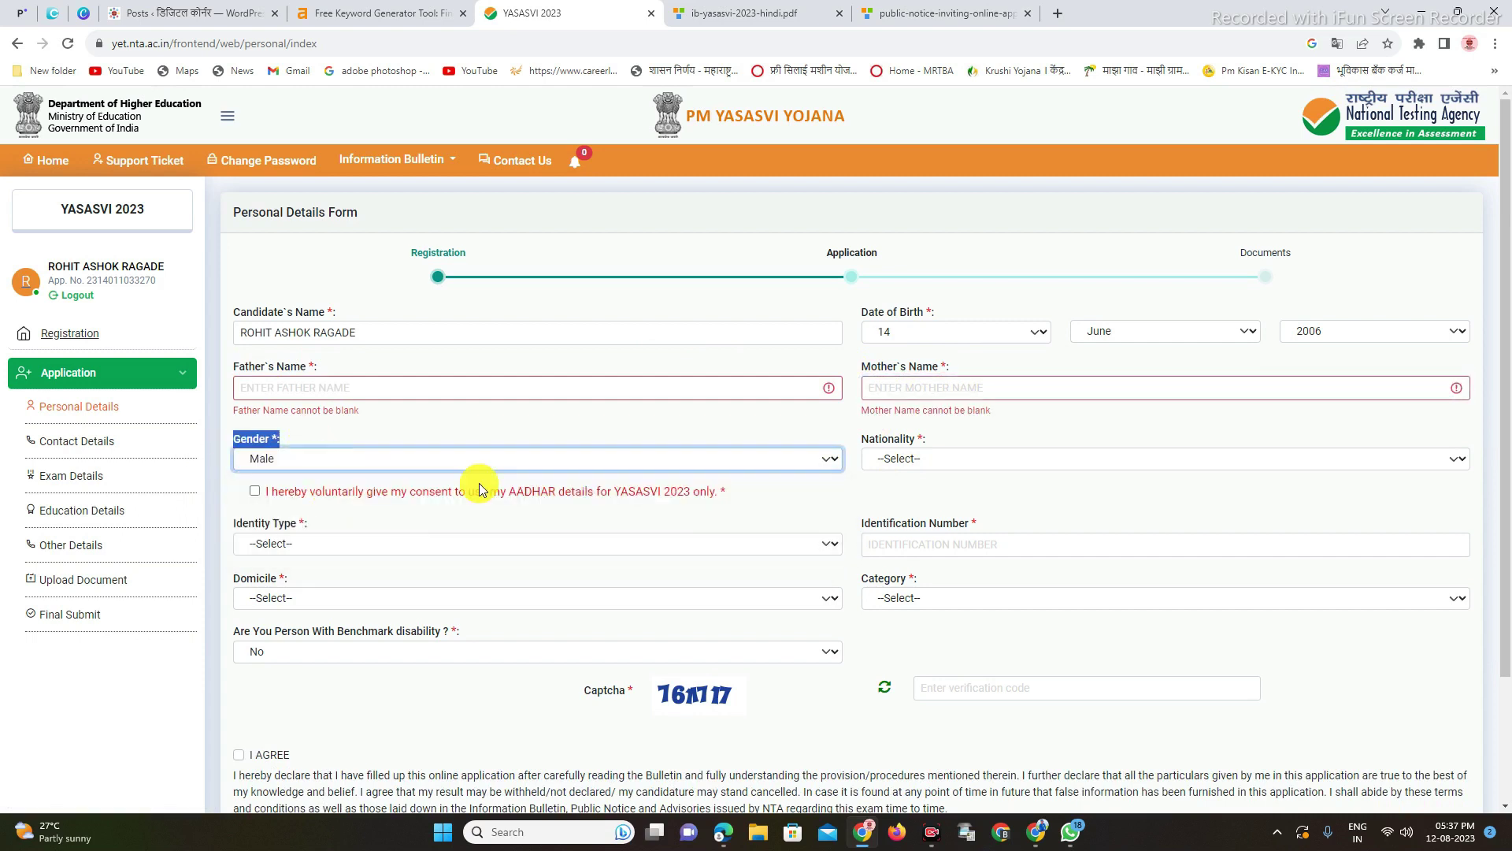
{"action": "left_click_drag", "start_coordinate": [889, 445], "coordinate": [932, 446]}
{"action": "left_click", "coordinate": [932, 459]}
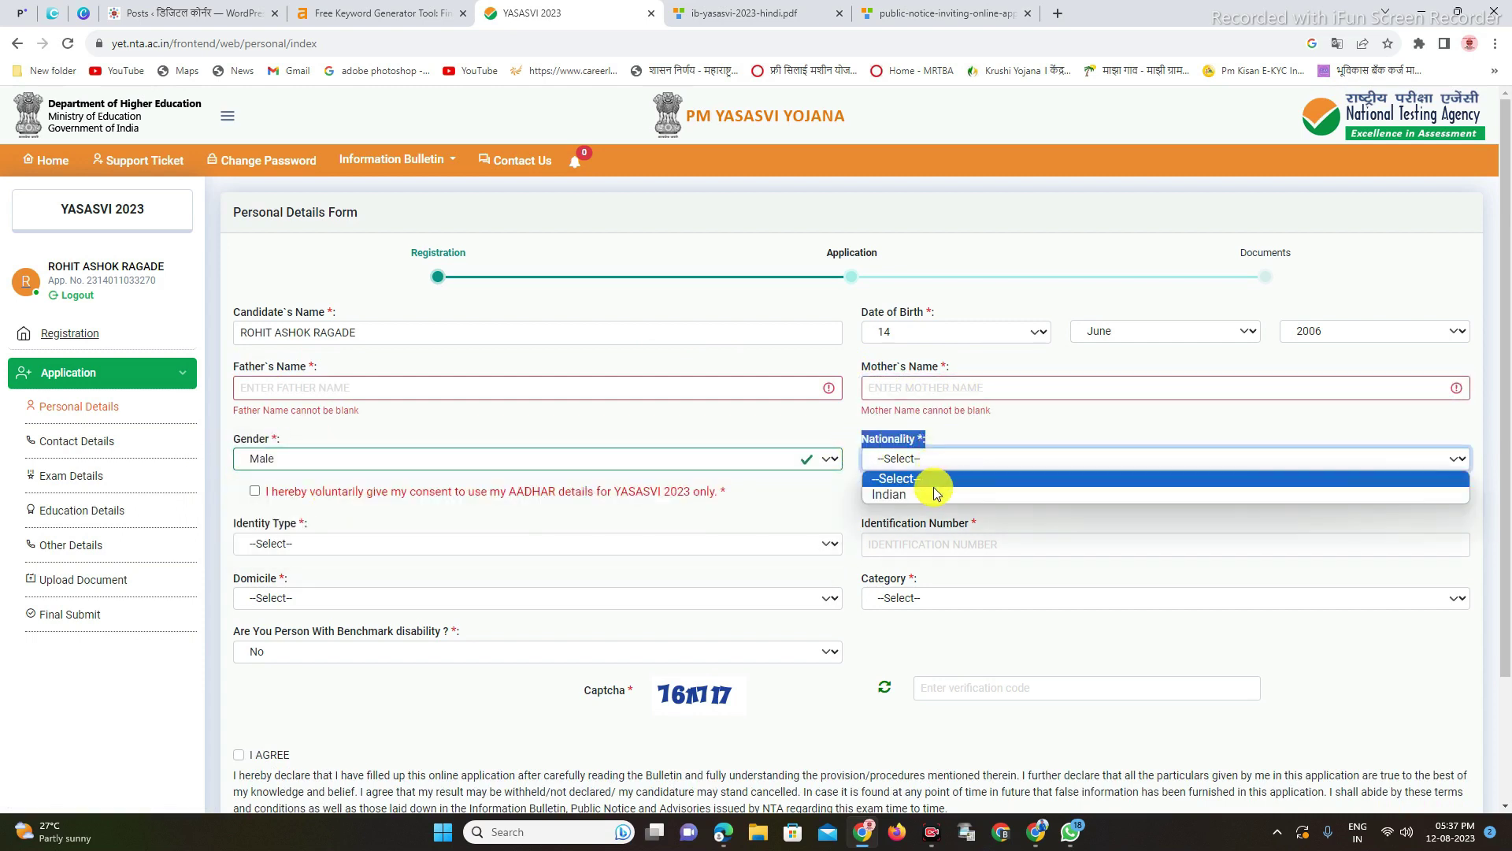
{"action": "left_click", "coordinate": [893, 472]}
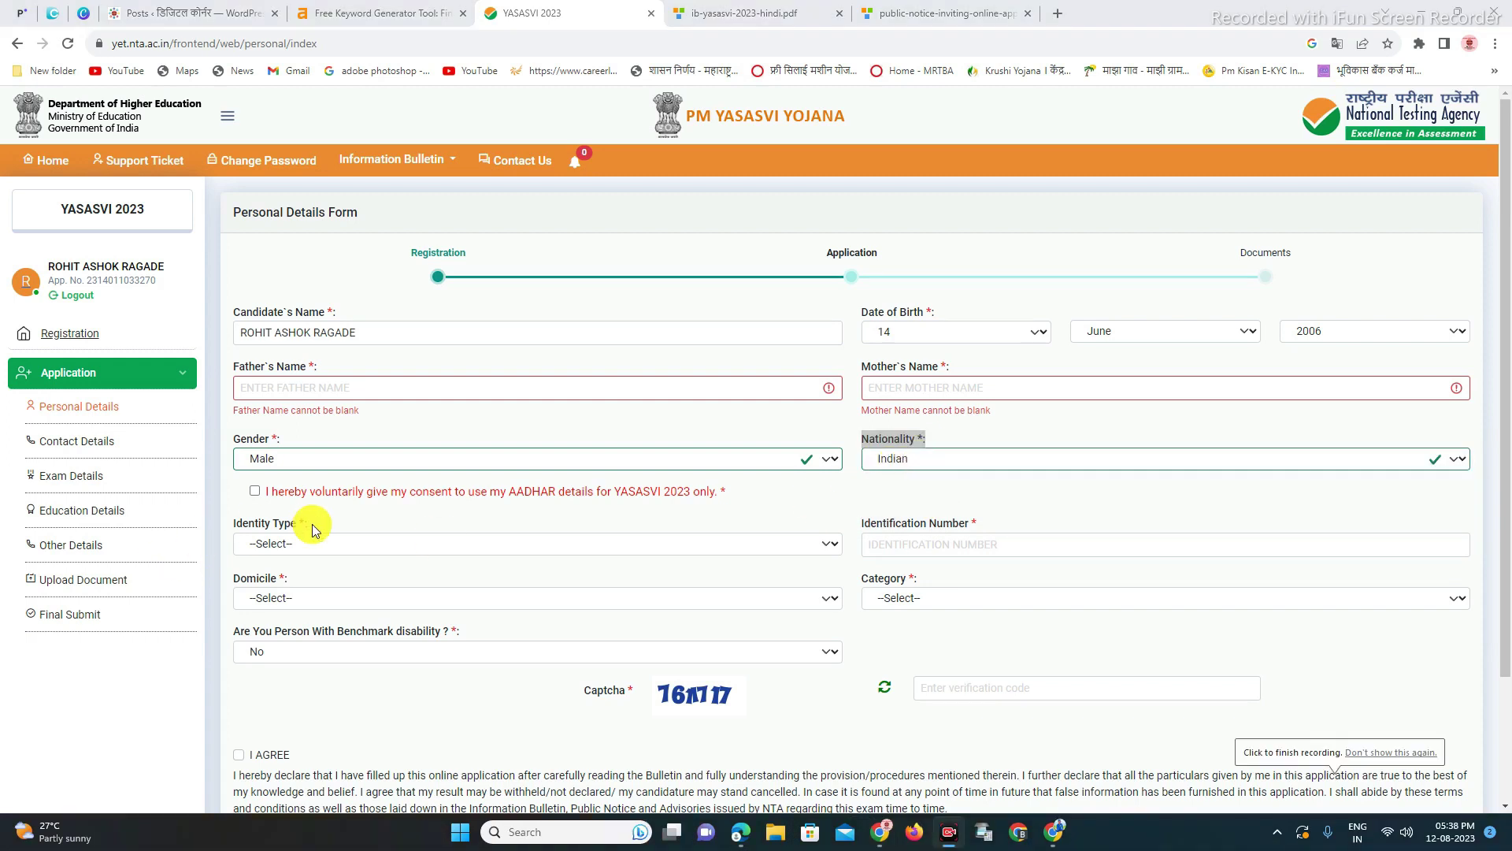
Choose AADHAAR / Enrollment ID, enter the ID number, and set domicile to Maharashtra.
{"action": "left_click_drag", "start_coordinate": [227, 524], "coordinate": [291, 535]}
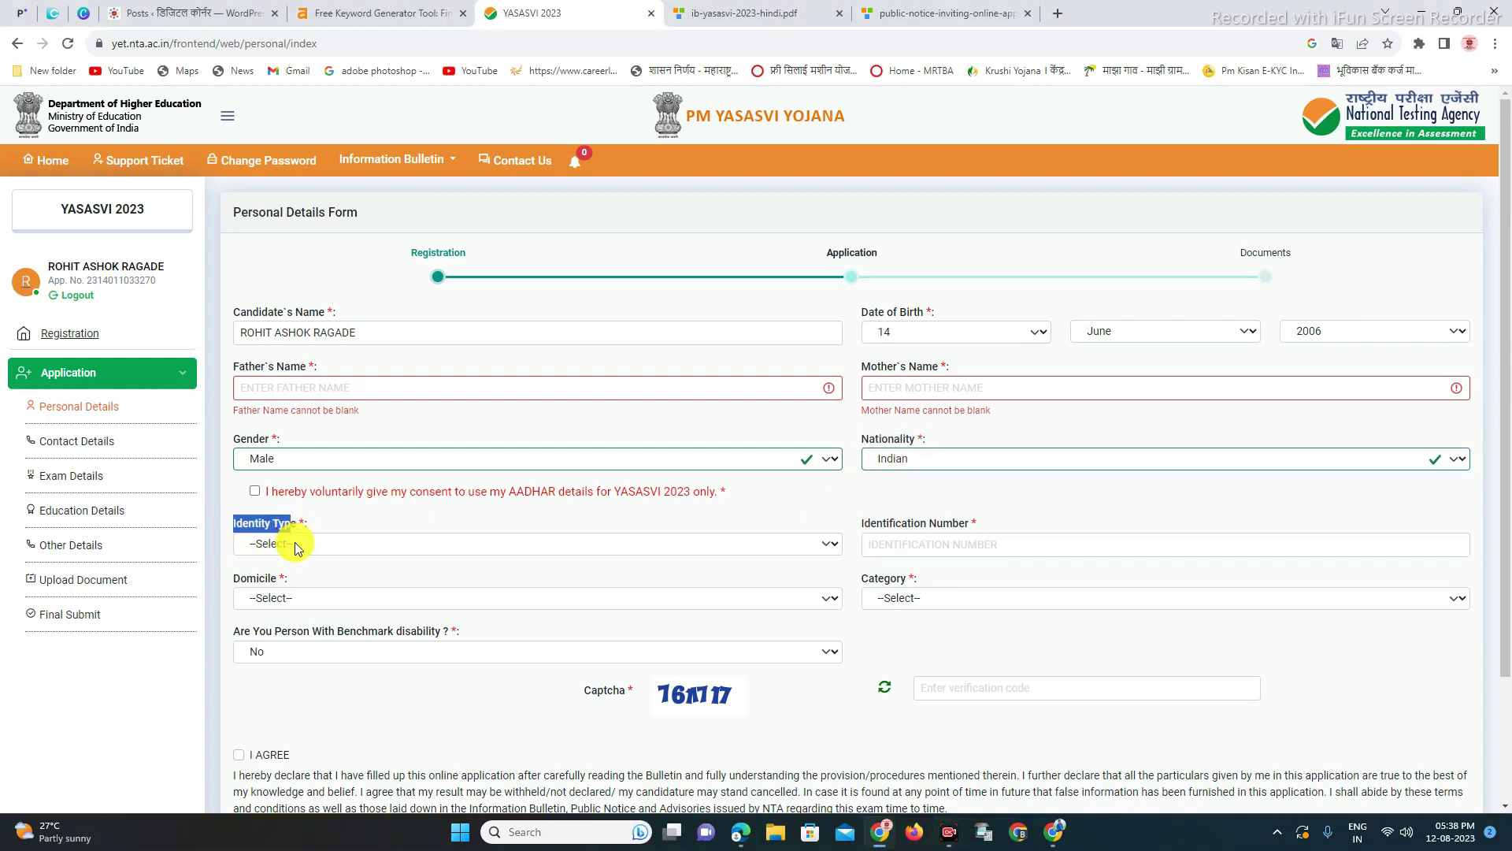
{"action": "left_click", "coordinate": [303, 545]}
{"action": "left_click", "coordinate": [306, 549]}
{"action": "left_click", "coordinate": [305, 542]}
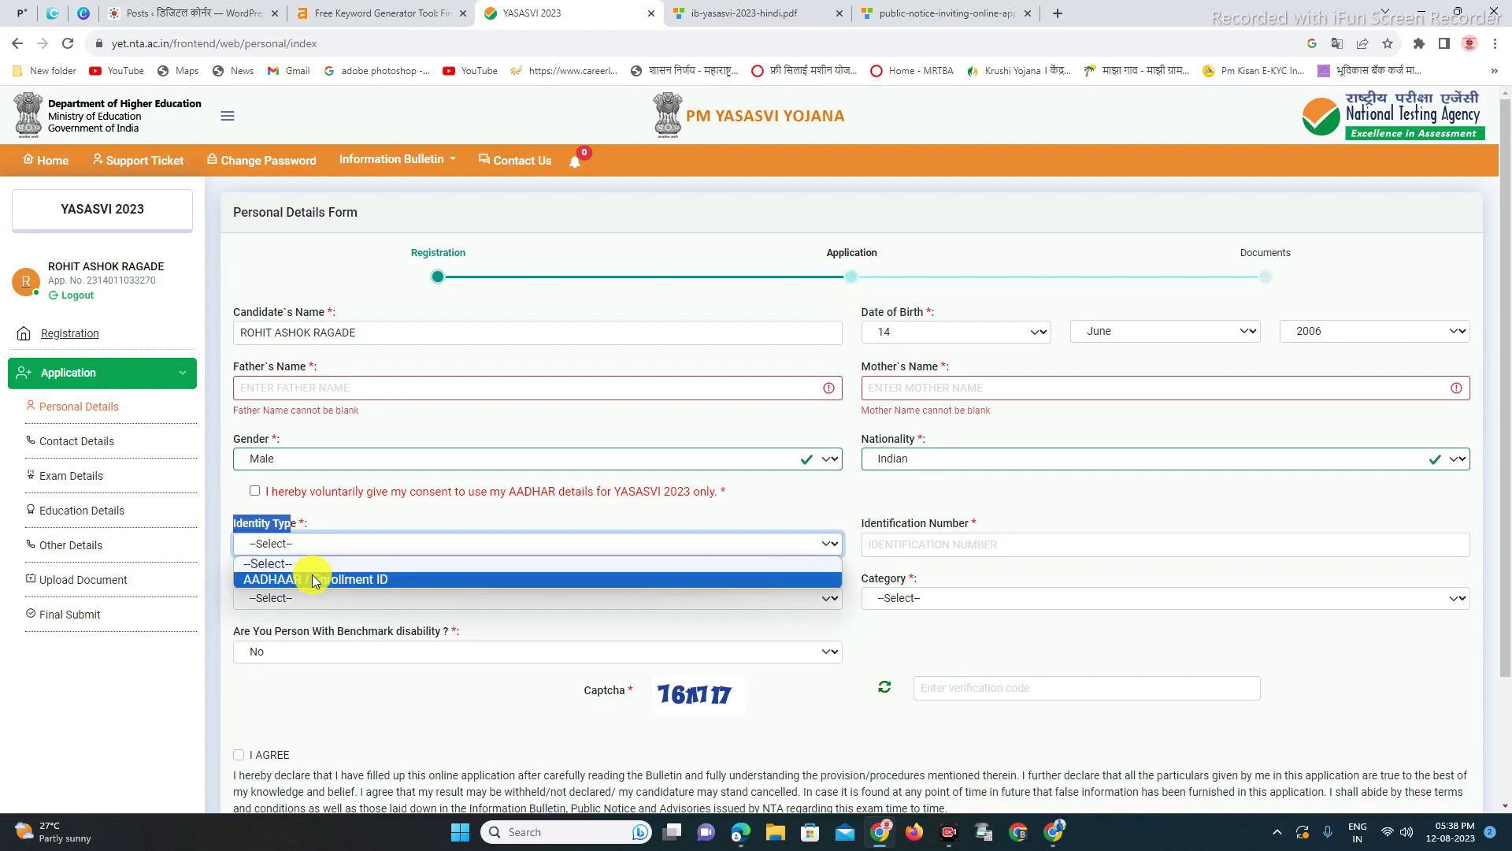
{"action": "left_click", "coordinate": [305, 579]}
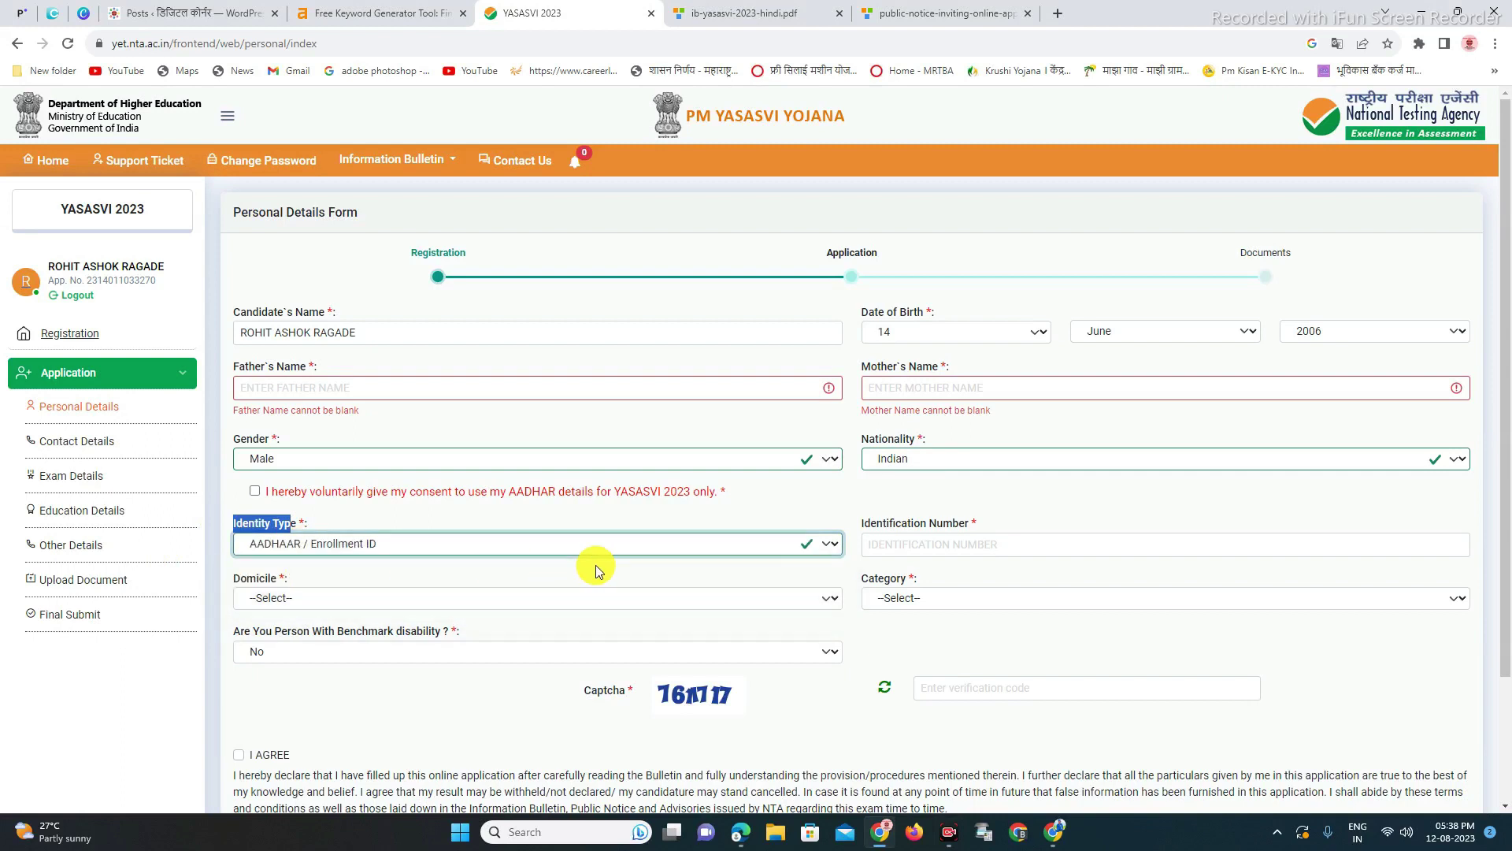
{"action": "left_click", "coordinate": [973, 547]}
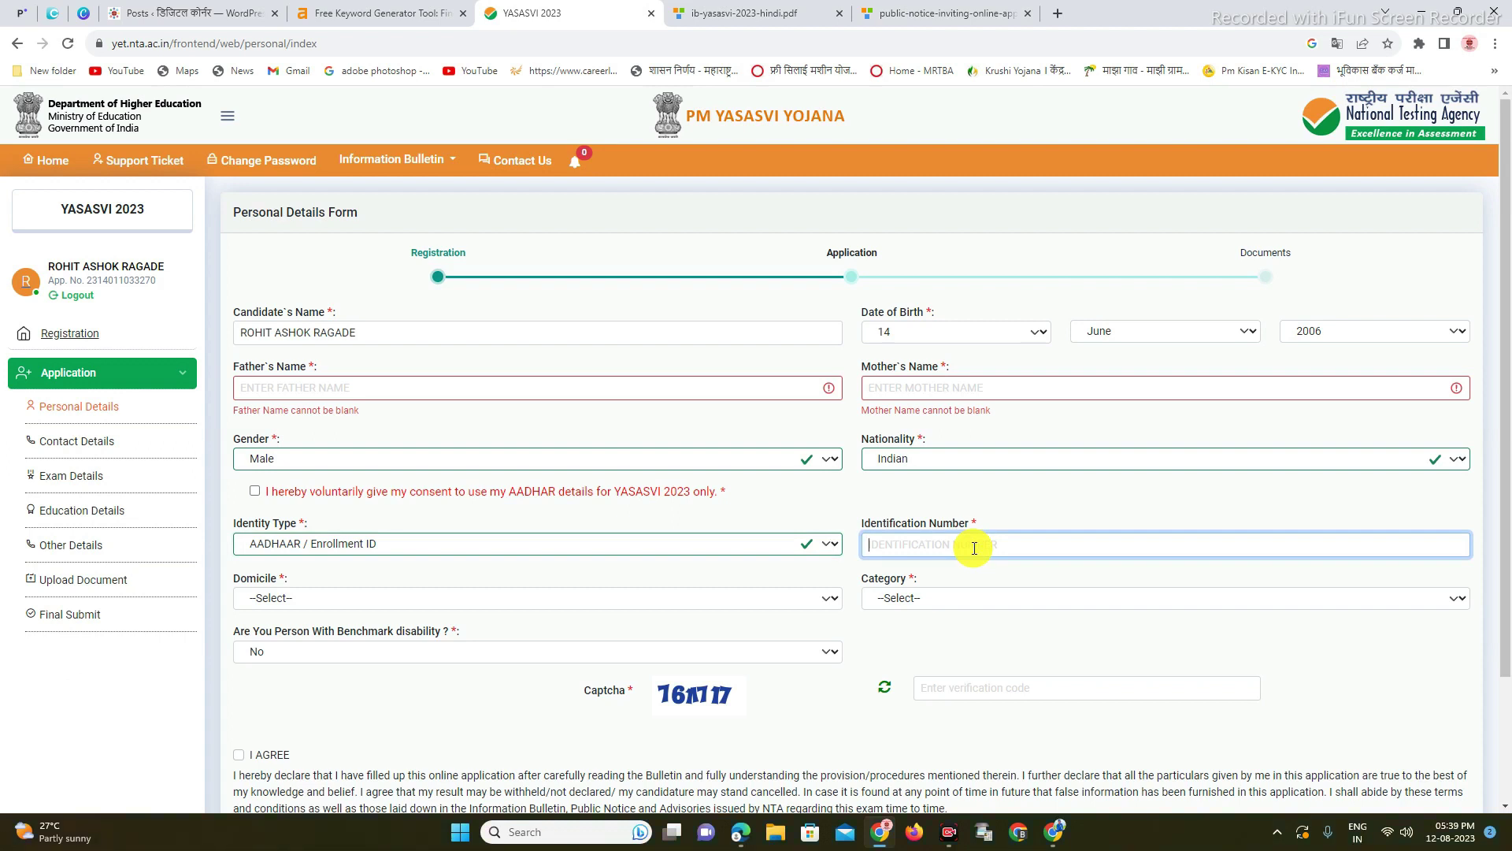
{"action": "left_click", "coordinate": [260, 598]}
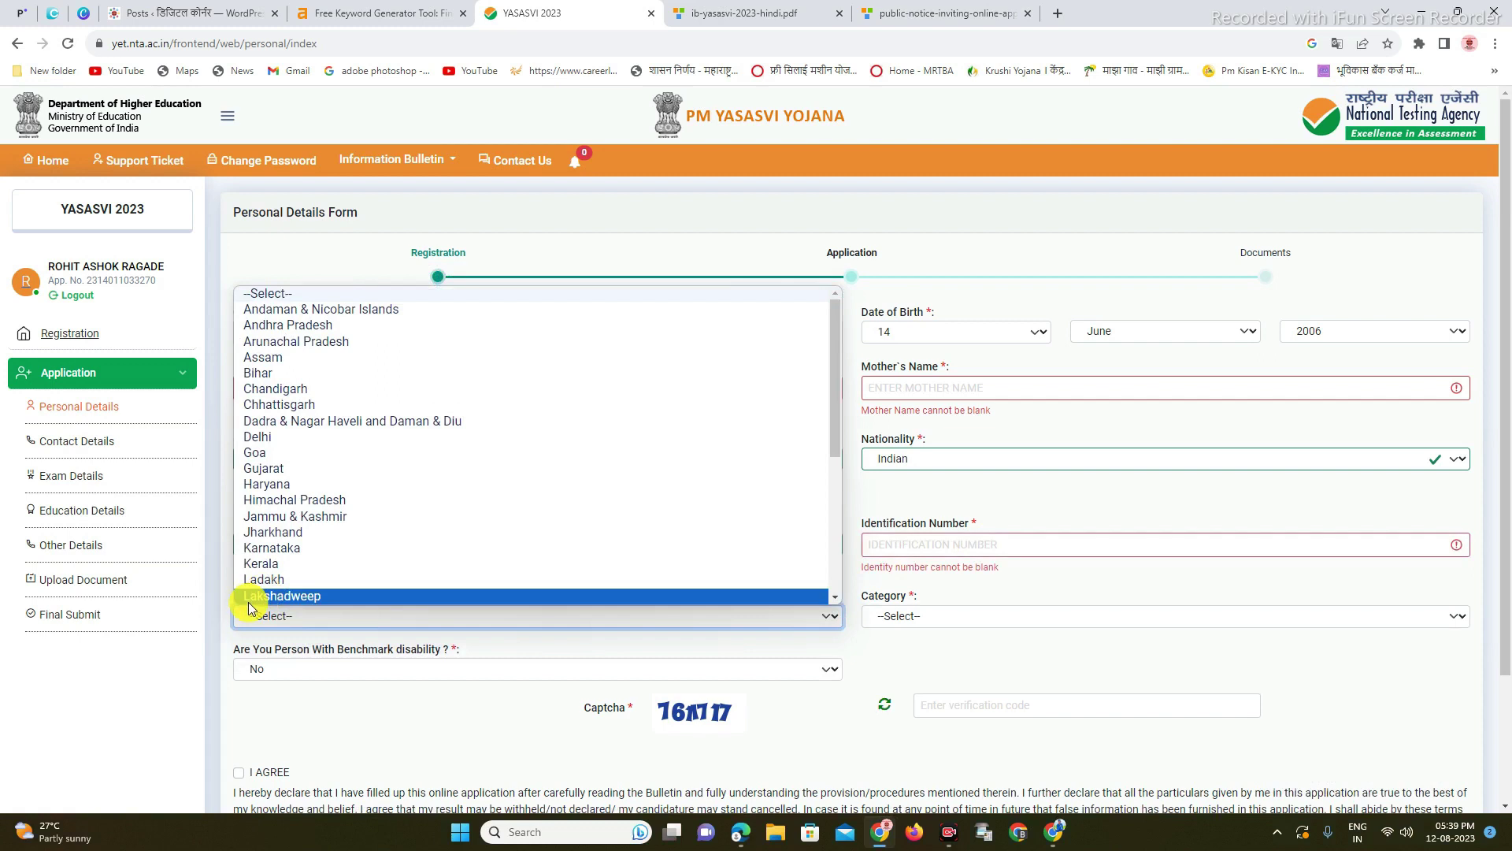
{"action": "scroll", "coordinate": [381, 488], "scroll_direction": "down", "scroll_amount": 3}
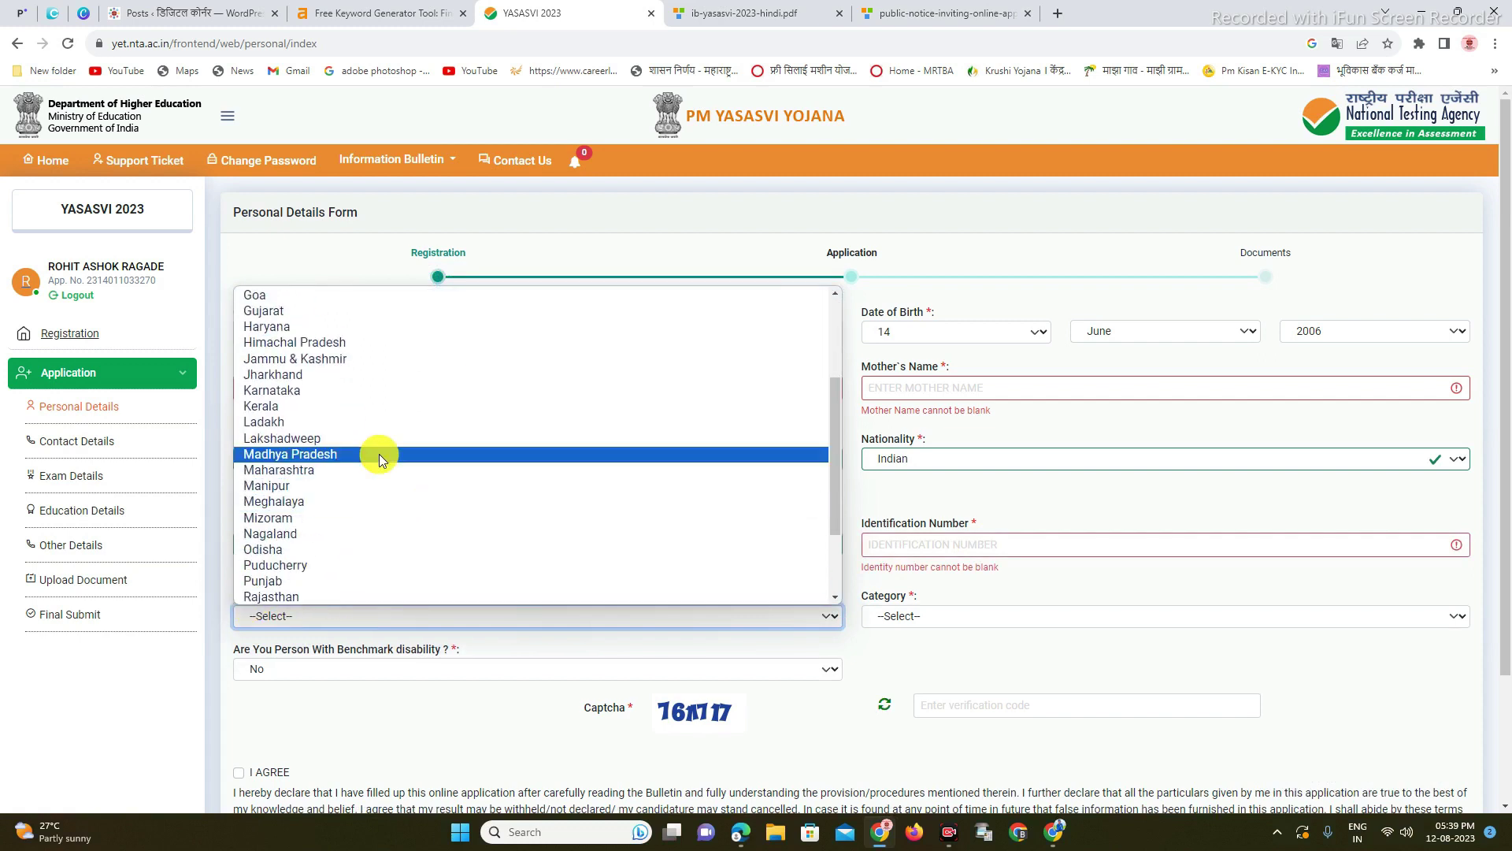
{"action": "left_click", "coordinate": [381, 472]}
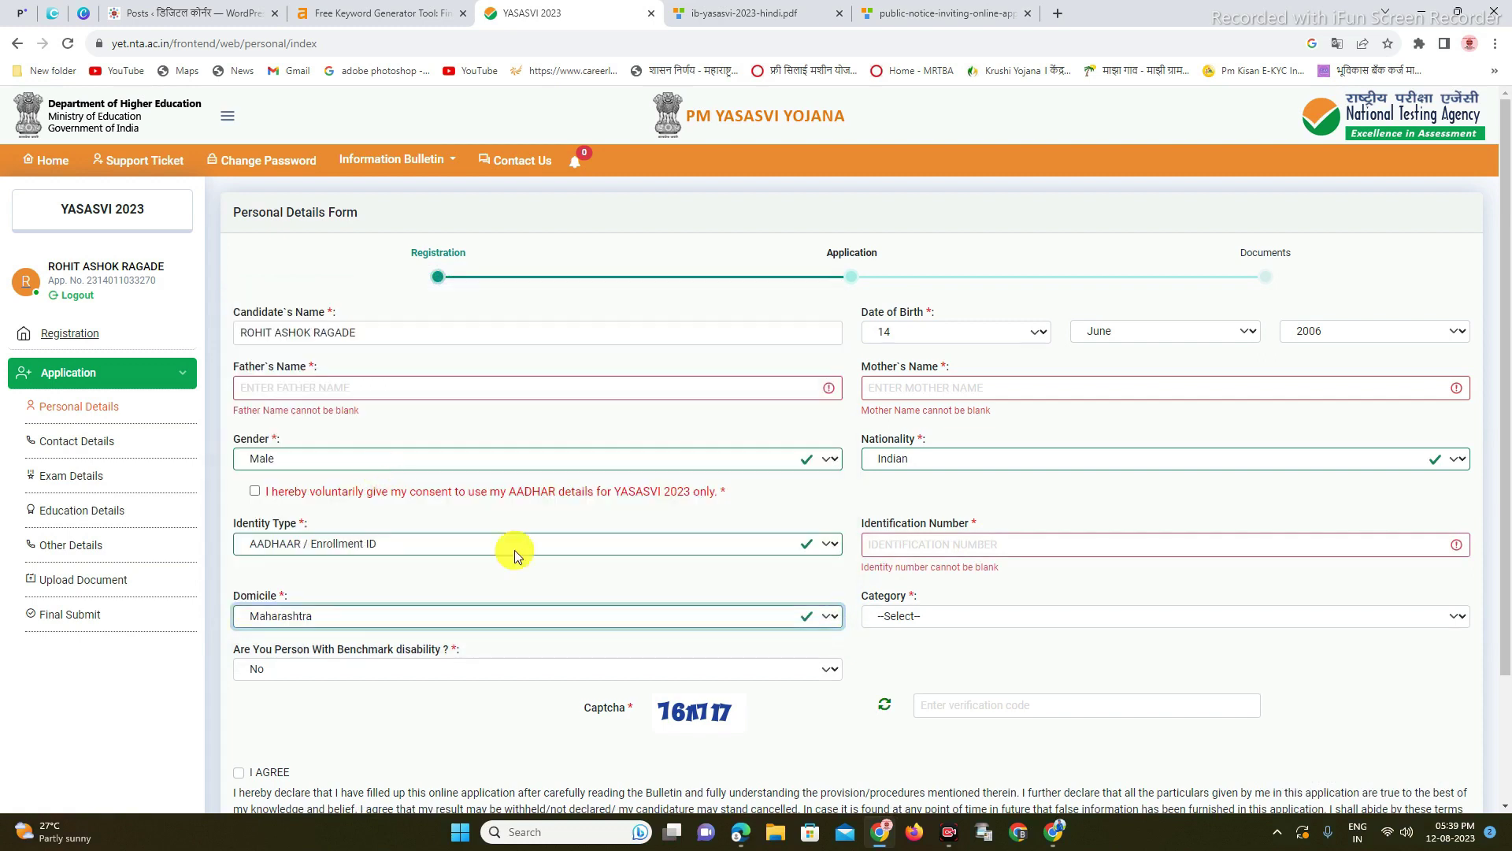
Set Category to Denotified and Nomadic Tribes (DNT) and benchmark disability to No.
{"action": "left_click", "coordinate": [977, 617]}
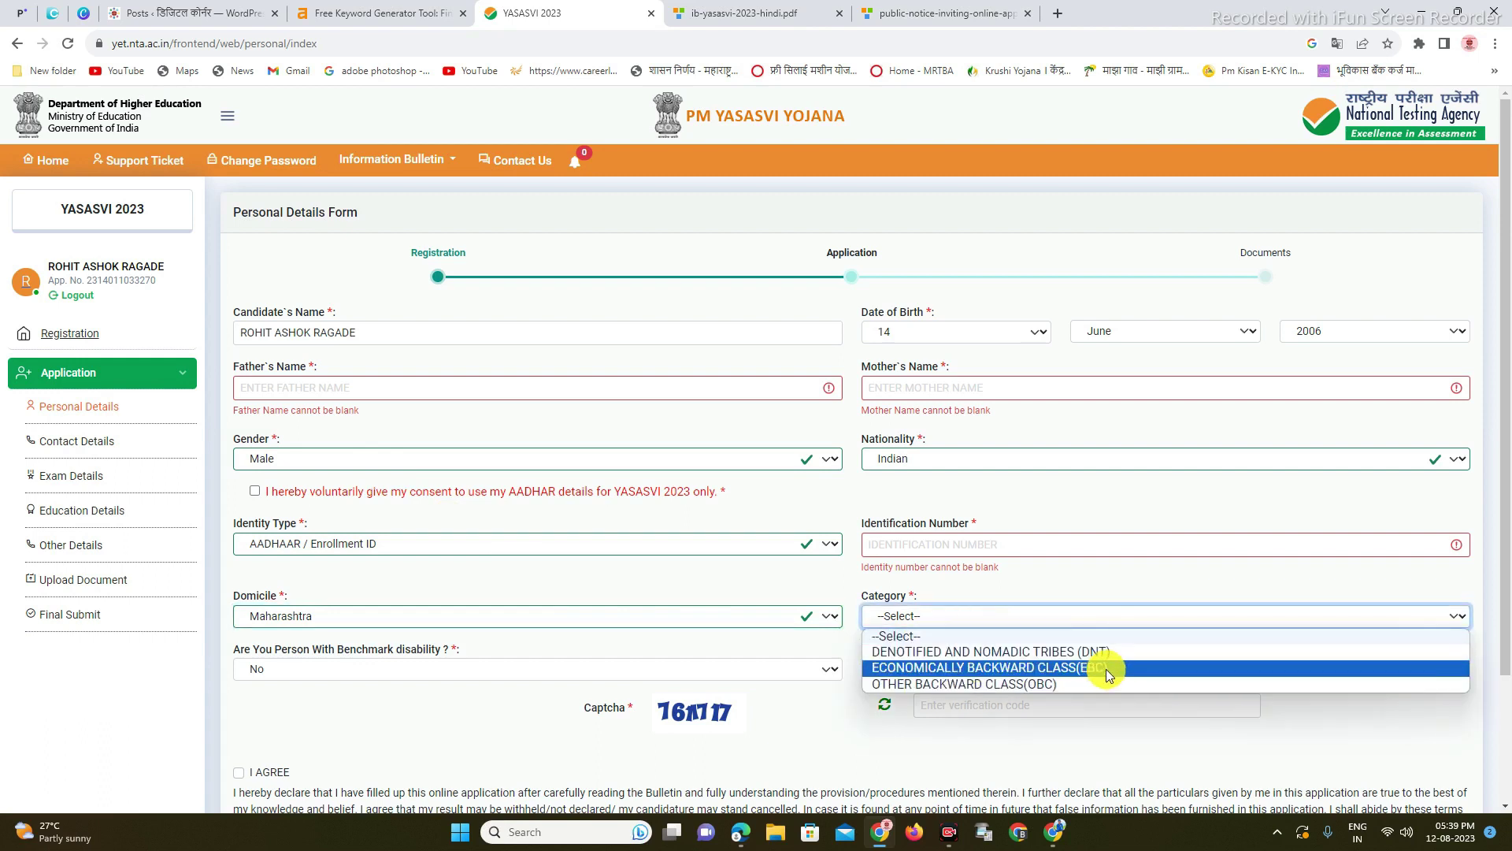
{"action": "left_click", "coordinate": [963, 657]}
{"action": "scroll", "coordinate": [962, 656], "scroll_direction": "down", "scroll_amount": 2}
{"action": "left_click_drag", "start_coordinate": [227, 493], "coordinate": [380, 495]}
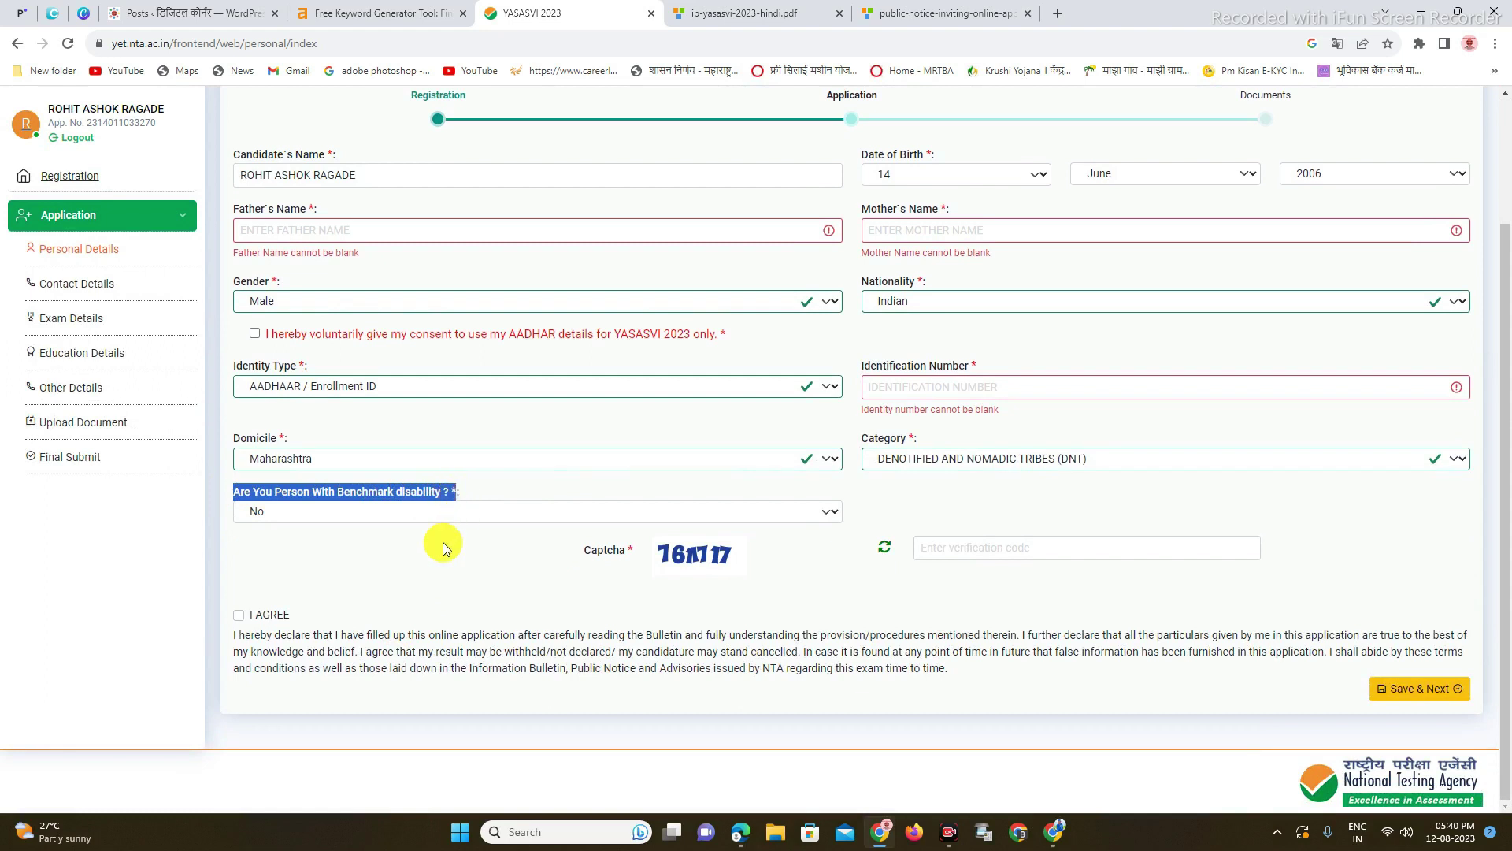
{"action": "left_click", "coordinate": [439, 538]}
{"action": "left_click", "coordinate": [405, 512]}
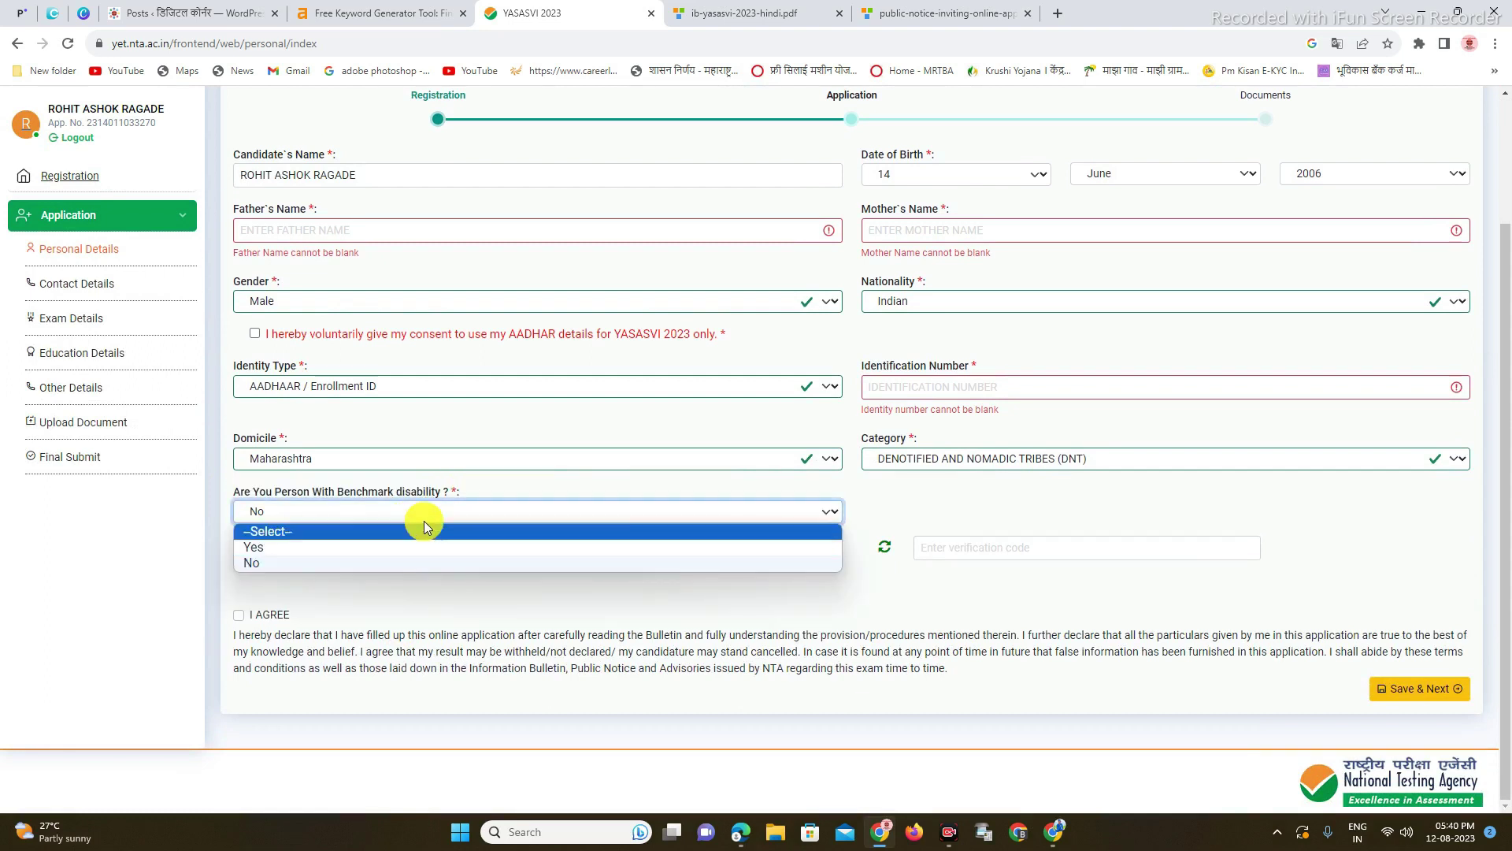
{"action": "left_click", "coordinate": [403, 562]}
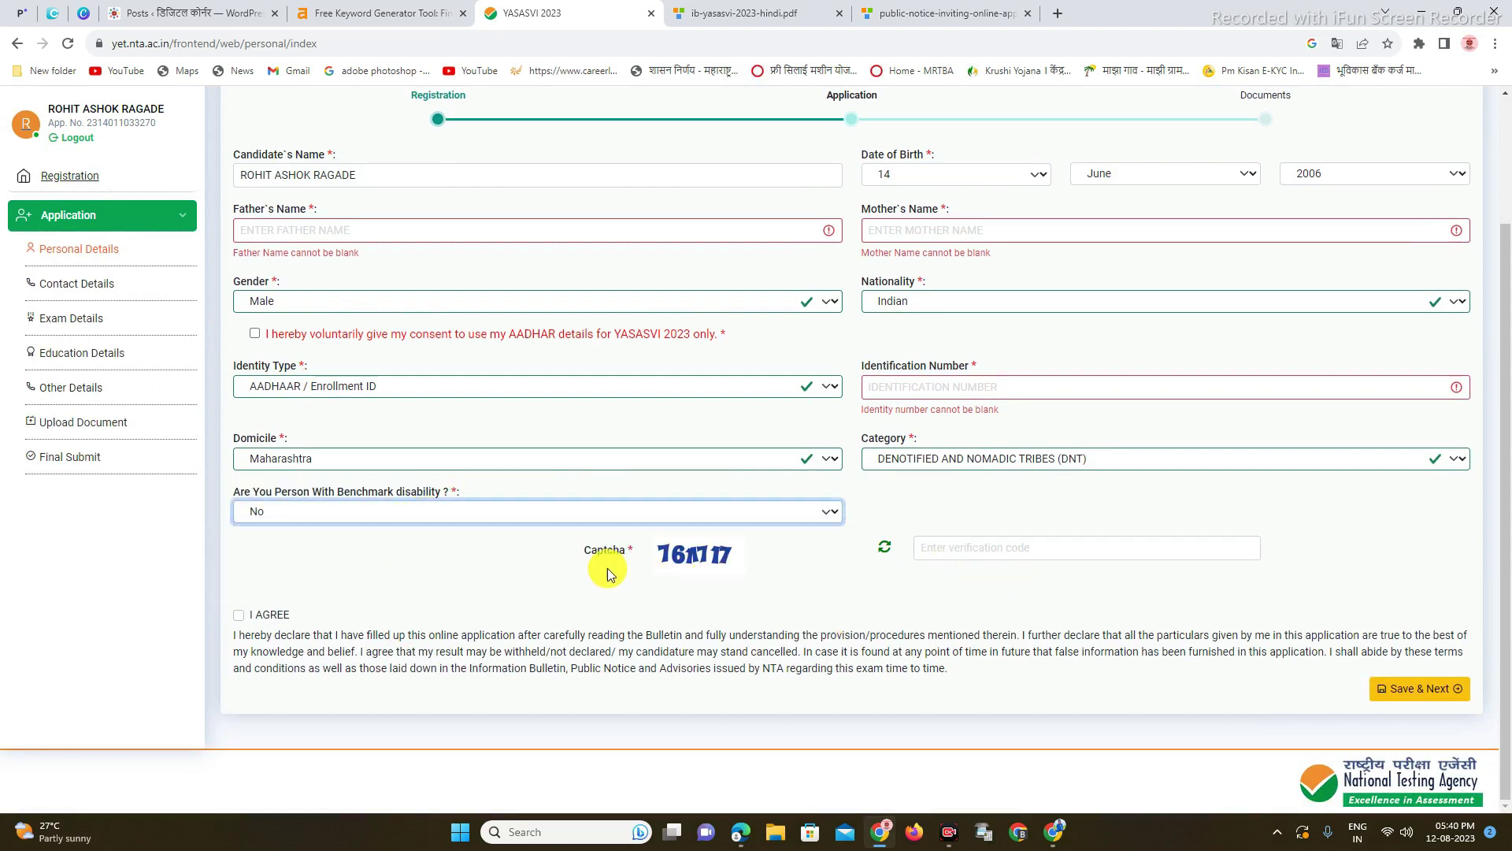
Enter the captcha code, tick I AGREE, and Save & Next.
{"action": "left_click", "coordinate": [956, 552]}
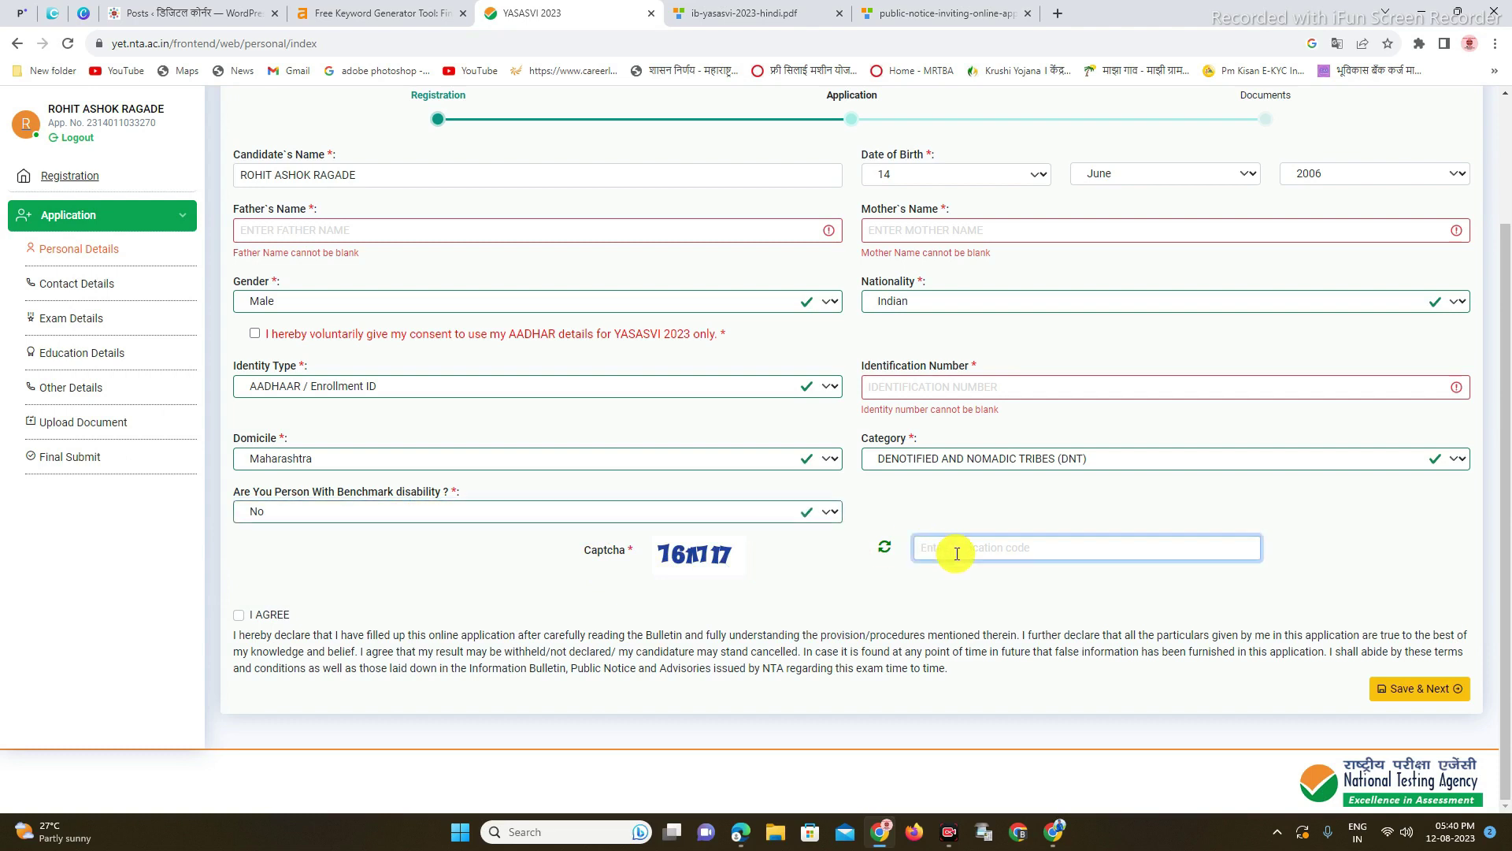
{"action": "left_click", "coordinate": [237, 616]}
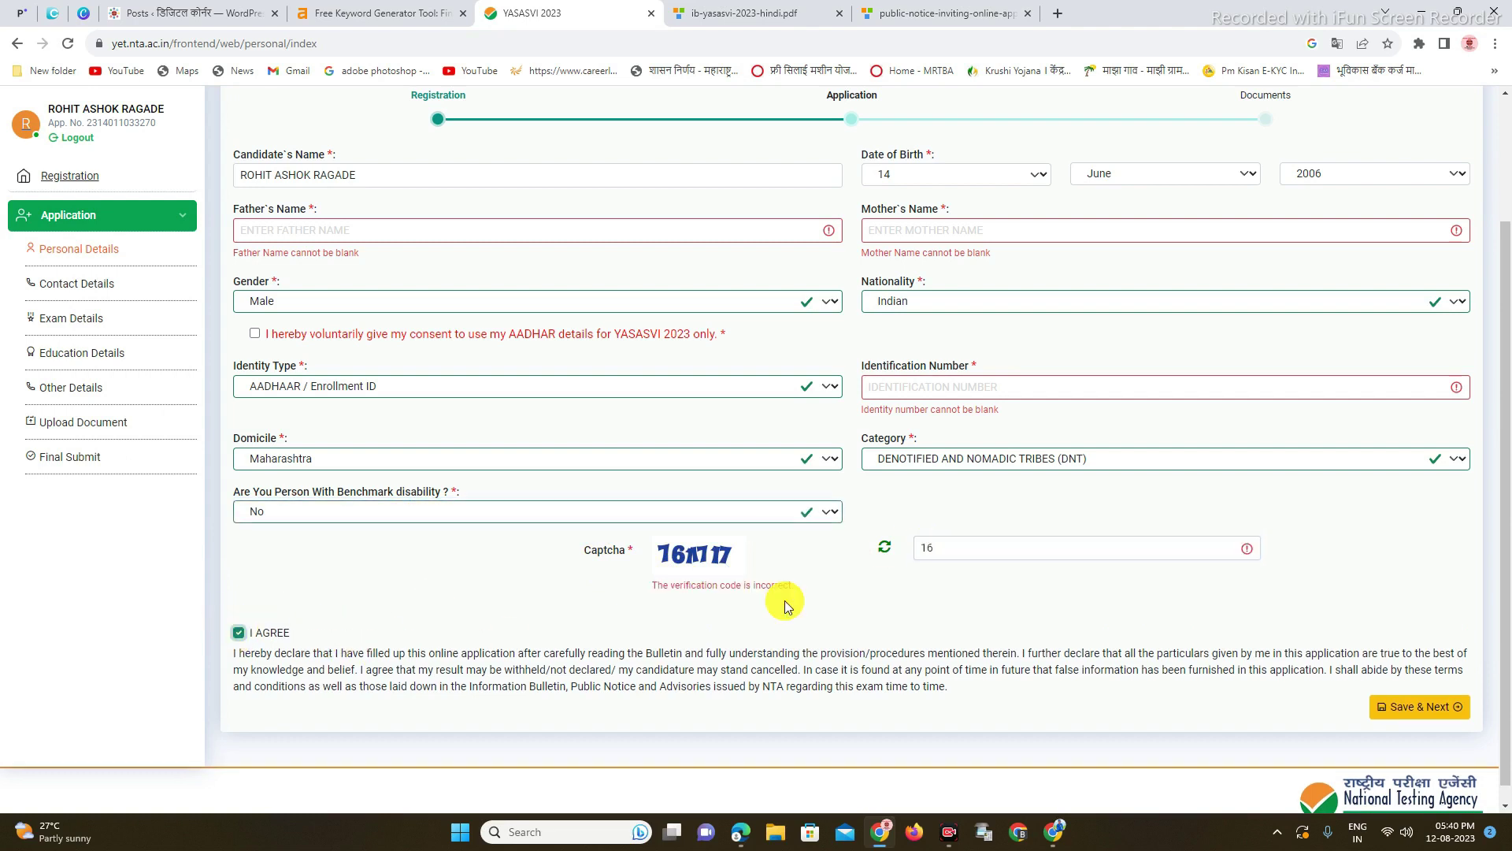
{"action": "left_click", "coordinate": [1432, 708]}
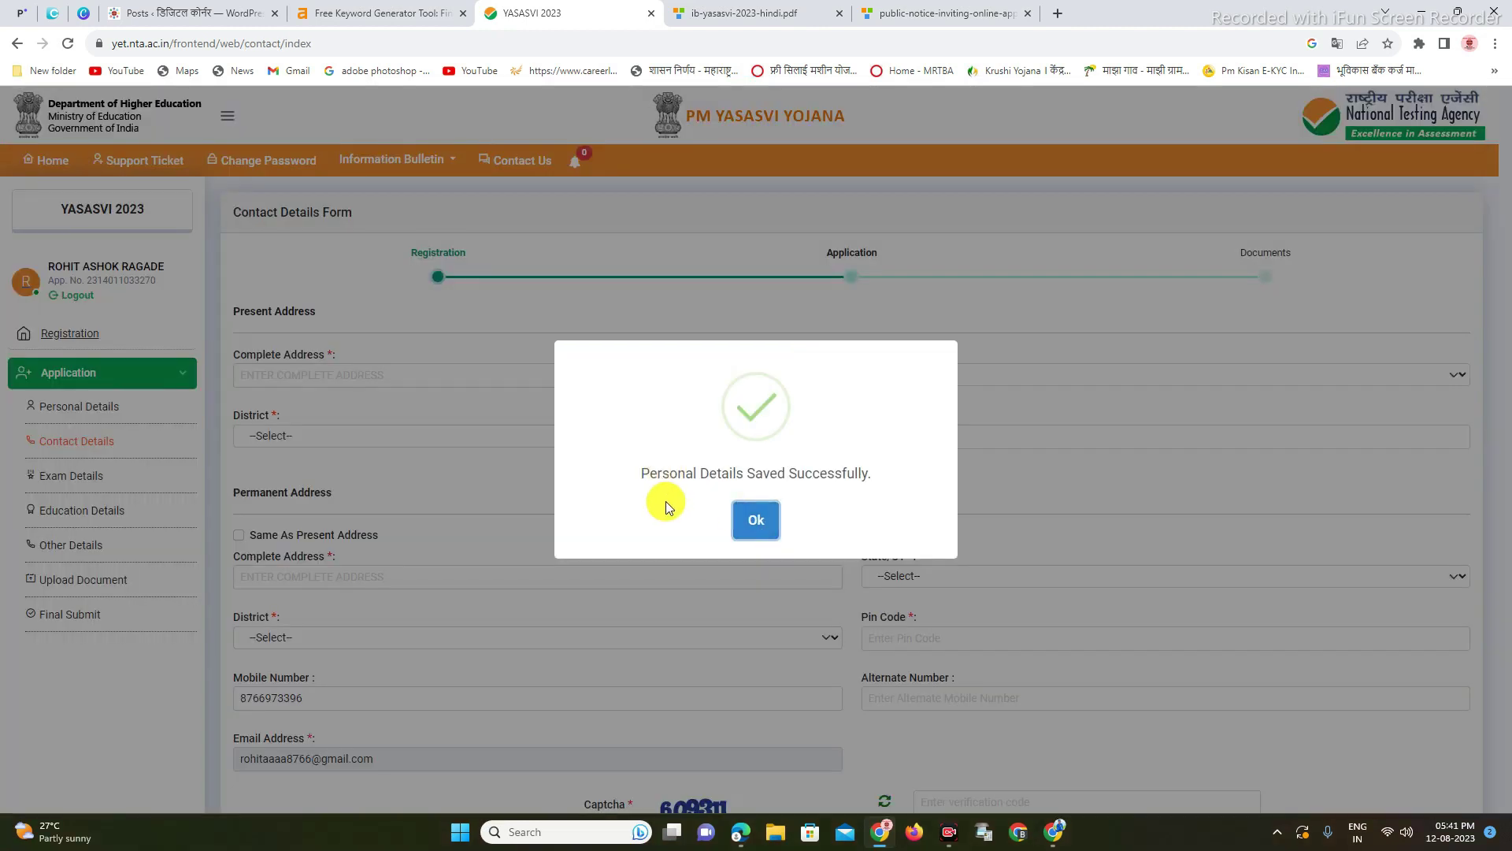
Set the present address state to Maharashtra.
{"action": "left_click", "coordinate": [756, 520]}
{"action": "scroll", "coordinate": [446, 417], "scroll_direction": "down", "scroll_amount": 3}
{"action": "scroll", "coordinate": [445, 430], "scroll_direction": "up", "scroll_amount": 4}
{"action": "left_click", "coordinate": [303, 383]}
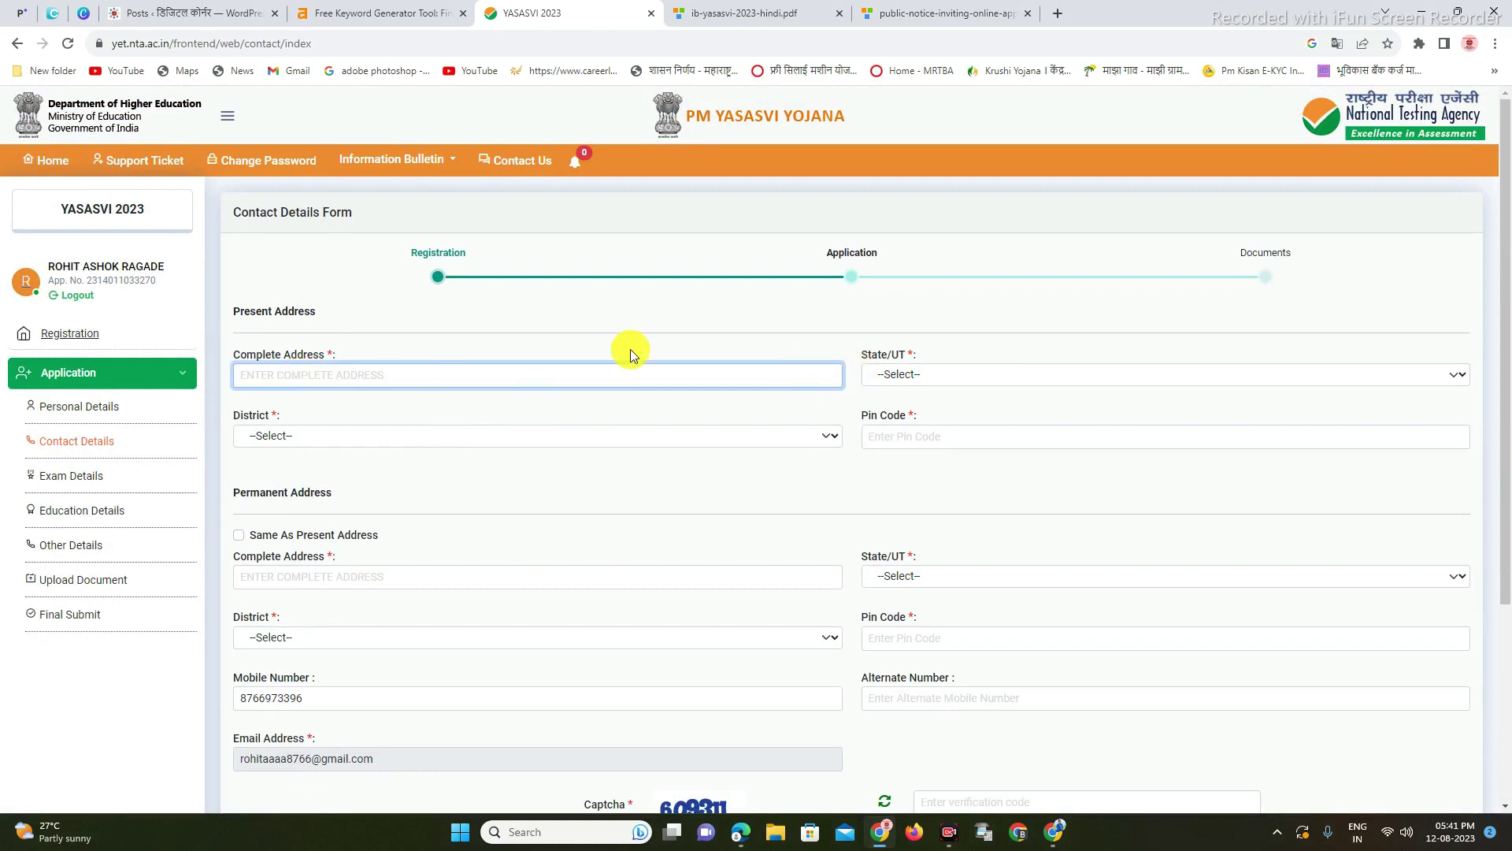
{"action": "left_click", "coordinate": [897, 382]}
{"action": "scroll", "coordinate": [926, 543], "scroll_direction": "down", "scroll_amount": 3}
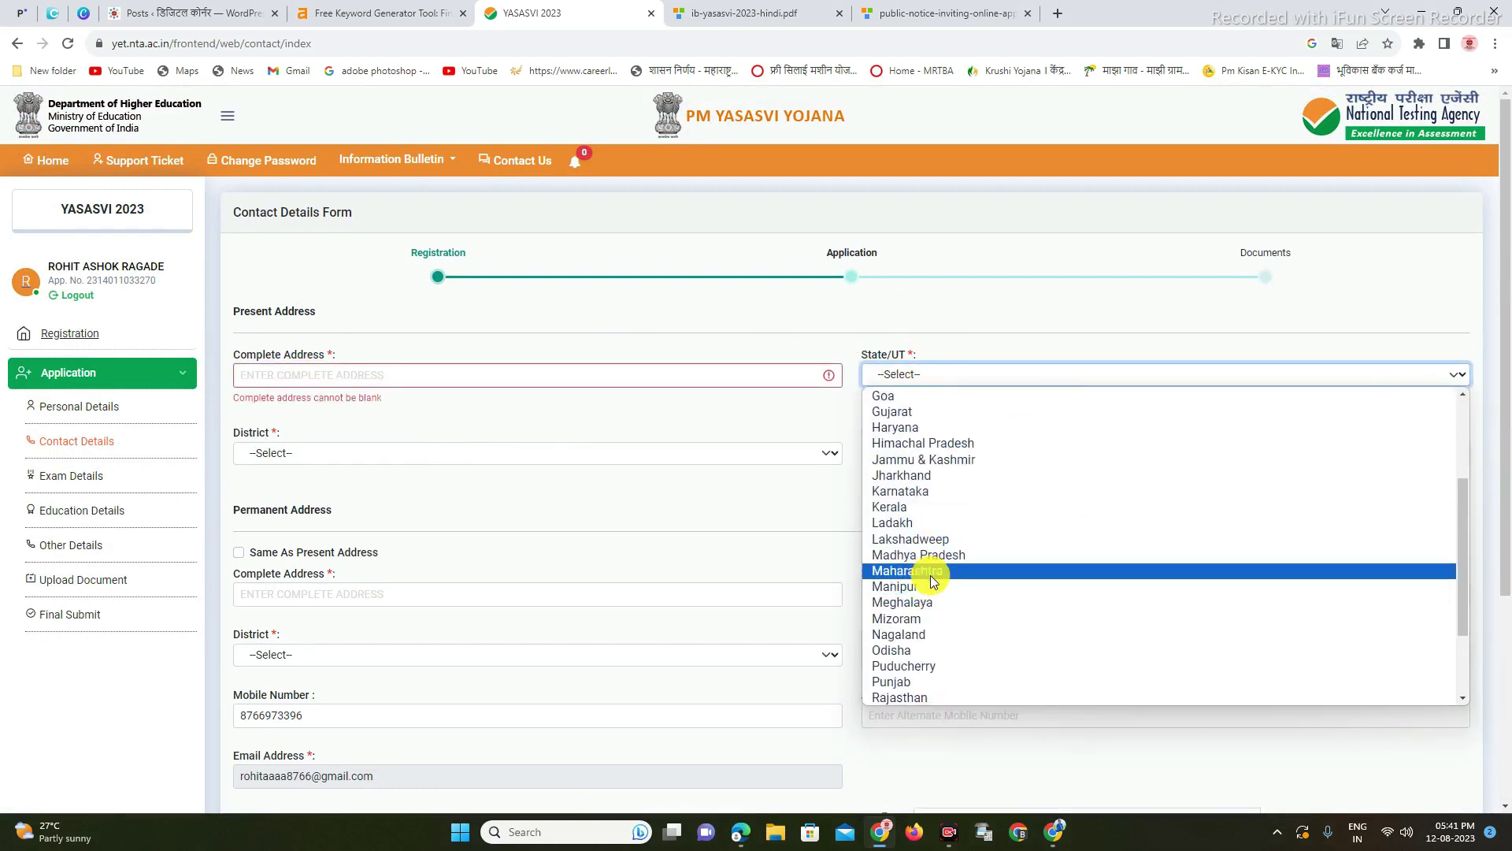
{"action": "left_click", "coordinate": [930, 574]}
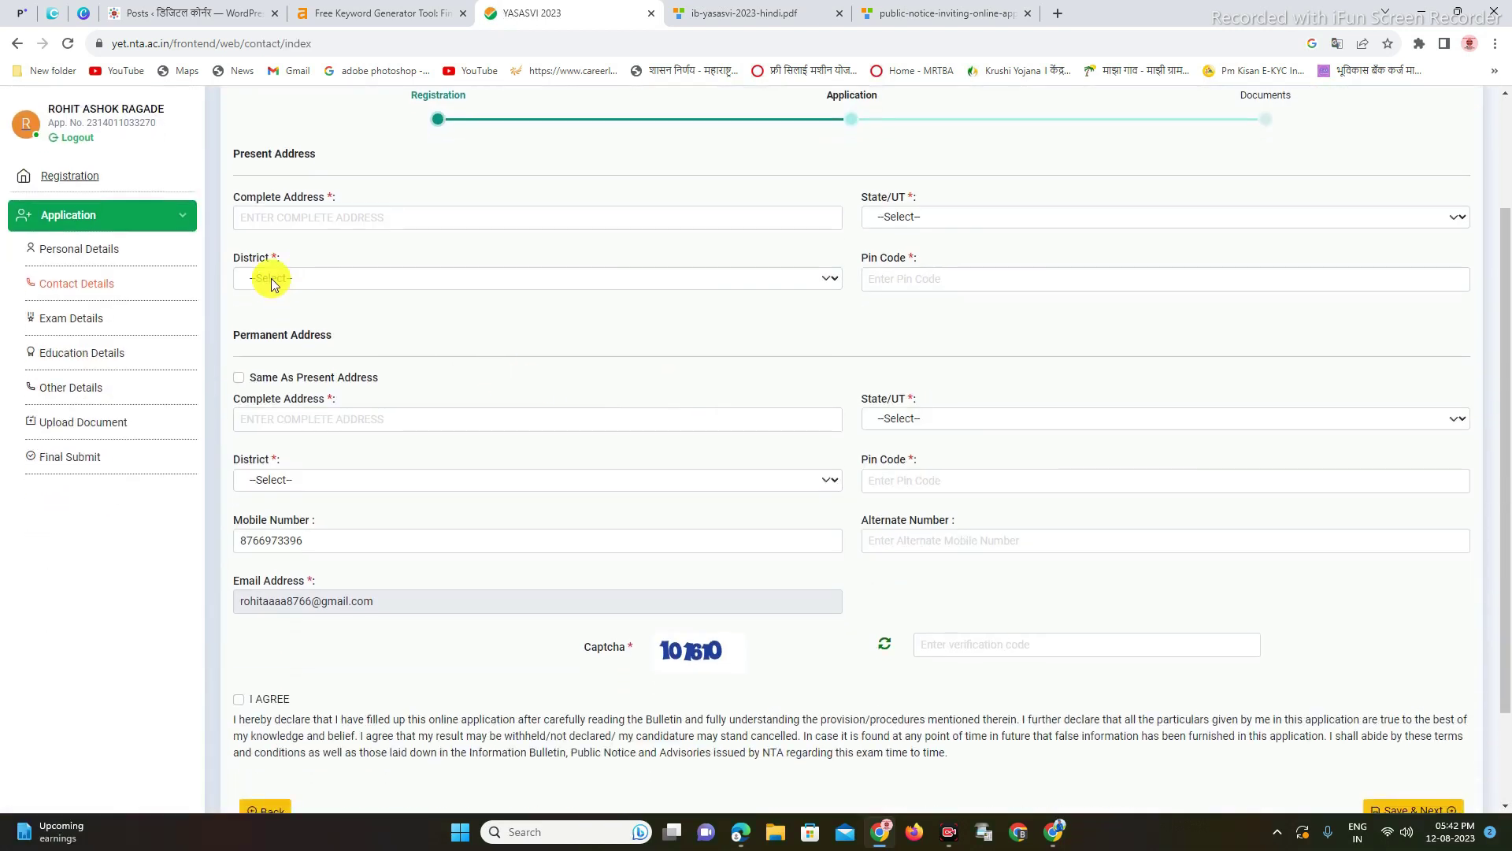
Enter the present address pin code and review the Permanent Address section.
{"action": "left_click", "coordinate": [938, 281]}
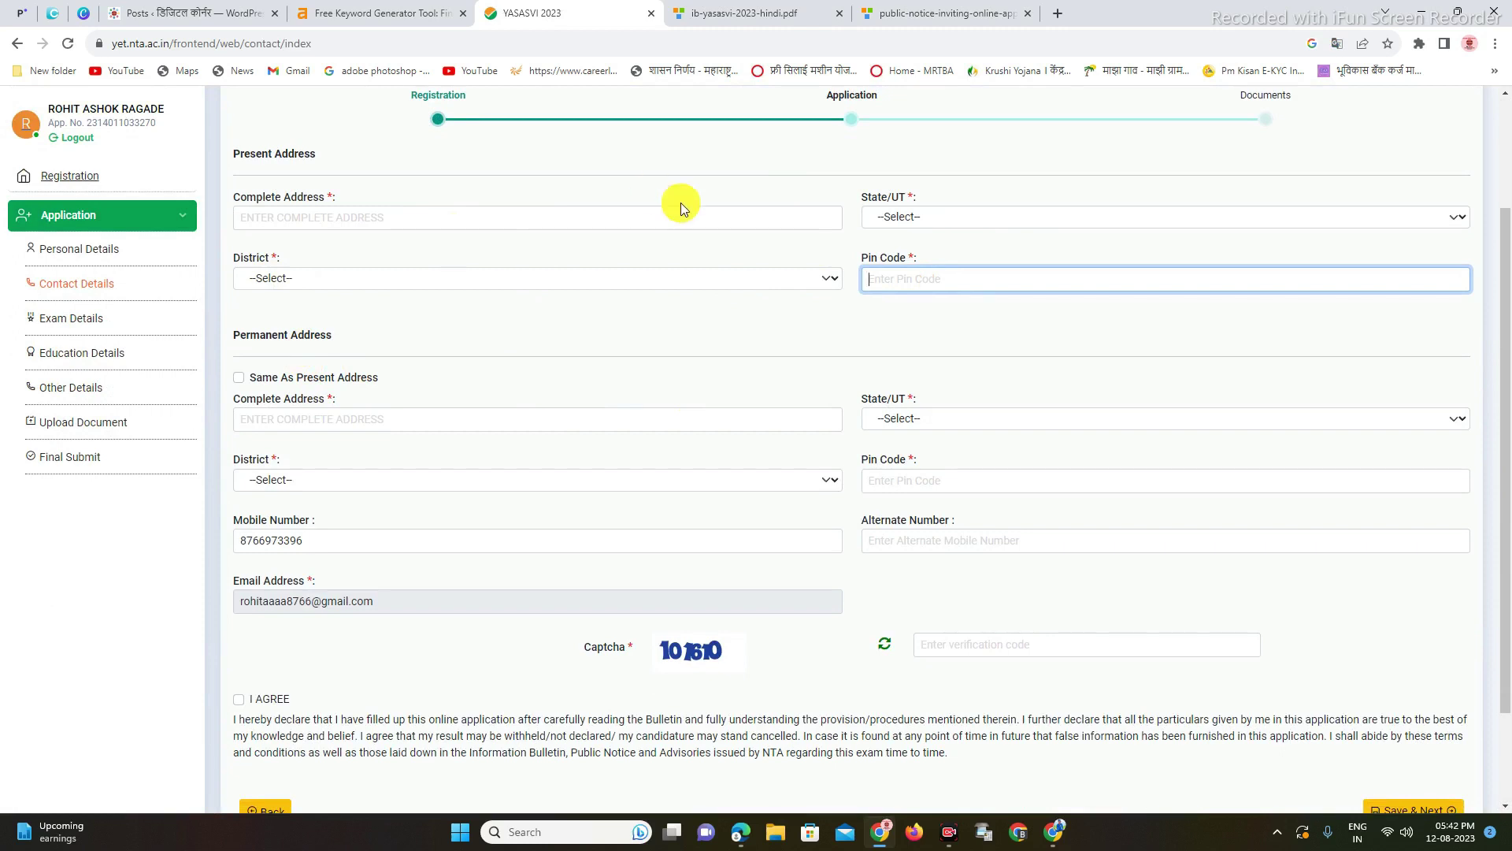
{"action": "left_click", "coordinate": [236, 335]}
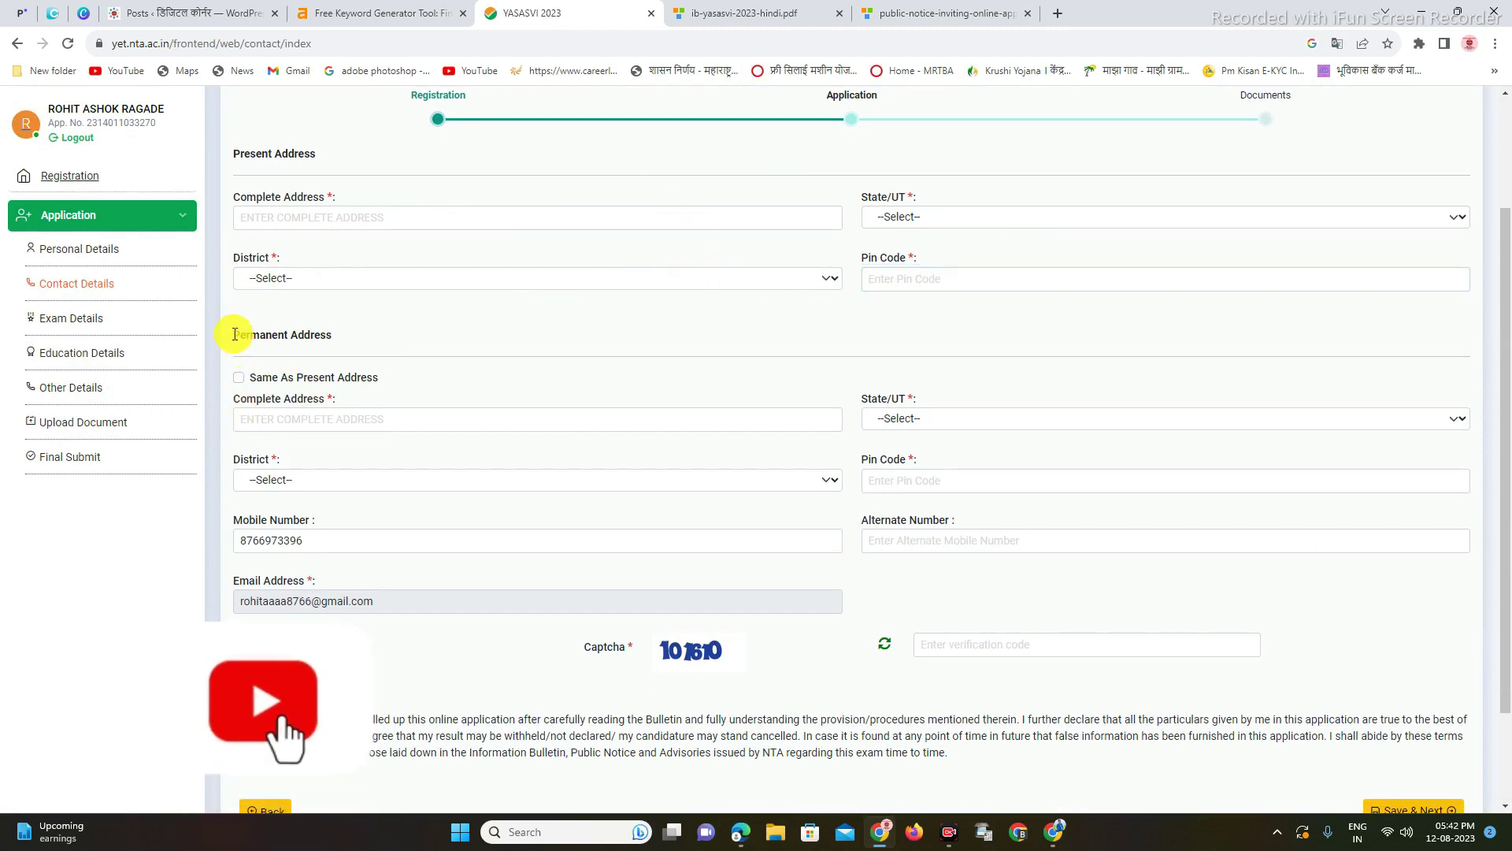
{"action": "triple_click", "coordinate": [339, 348]}
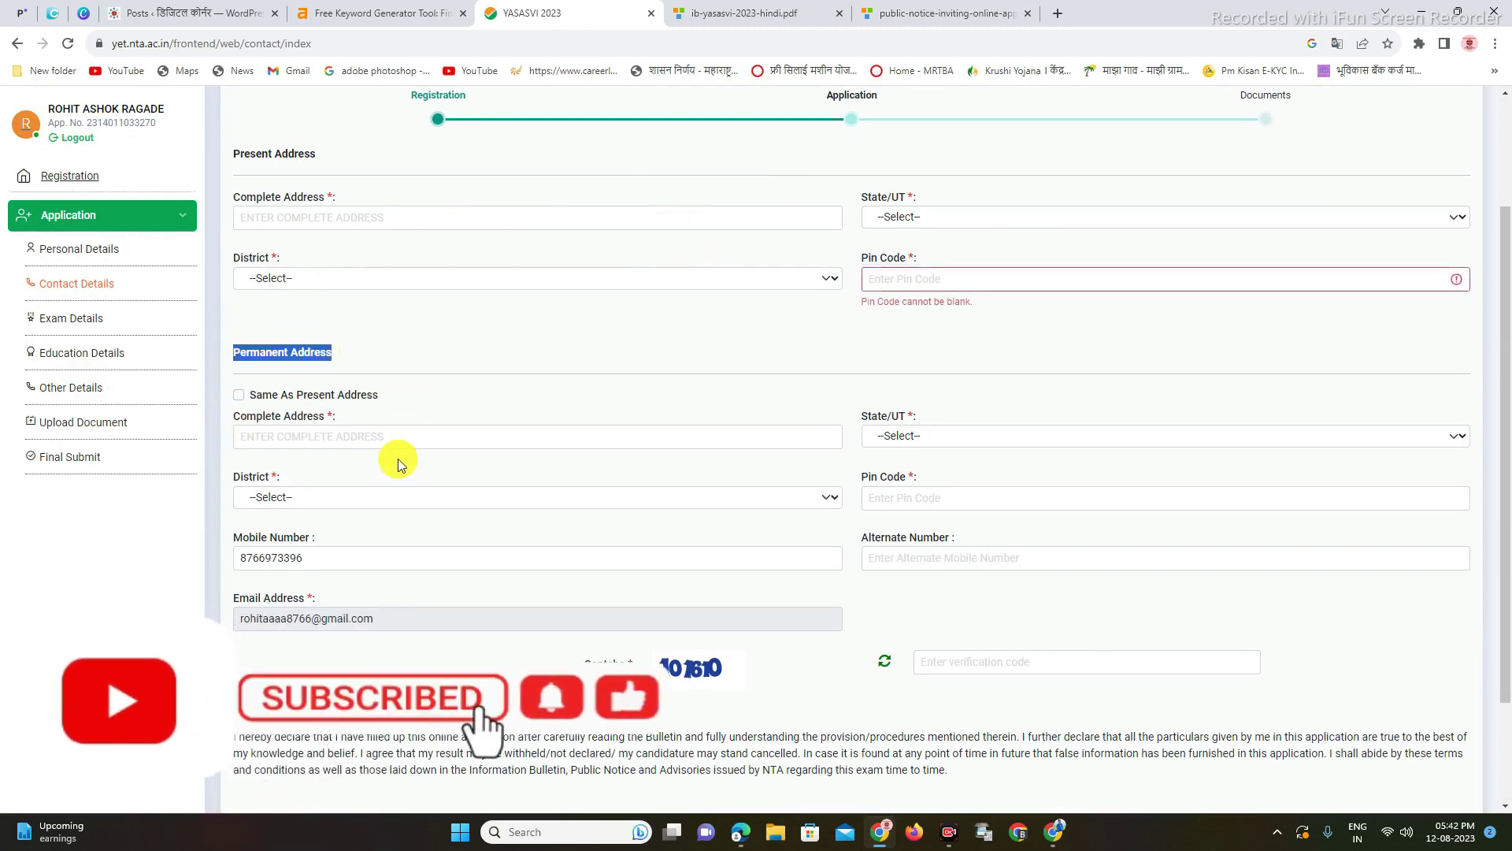
{"action": "scroll", "coordinate": [365, 380], "scroll_direction": "up", "scroll_amount": 1}
{"action": "left_click", "coordinate": [281, 237]}
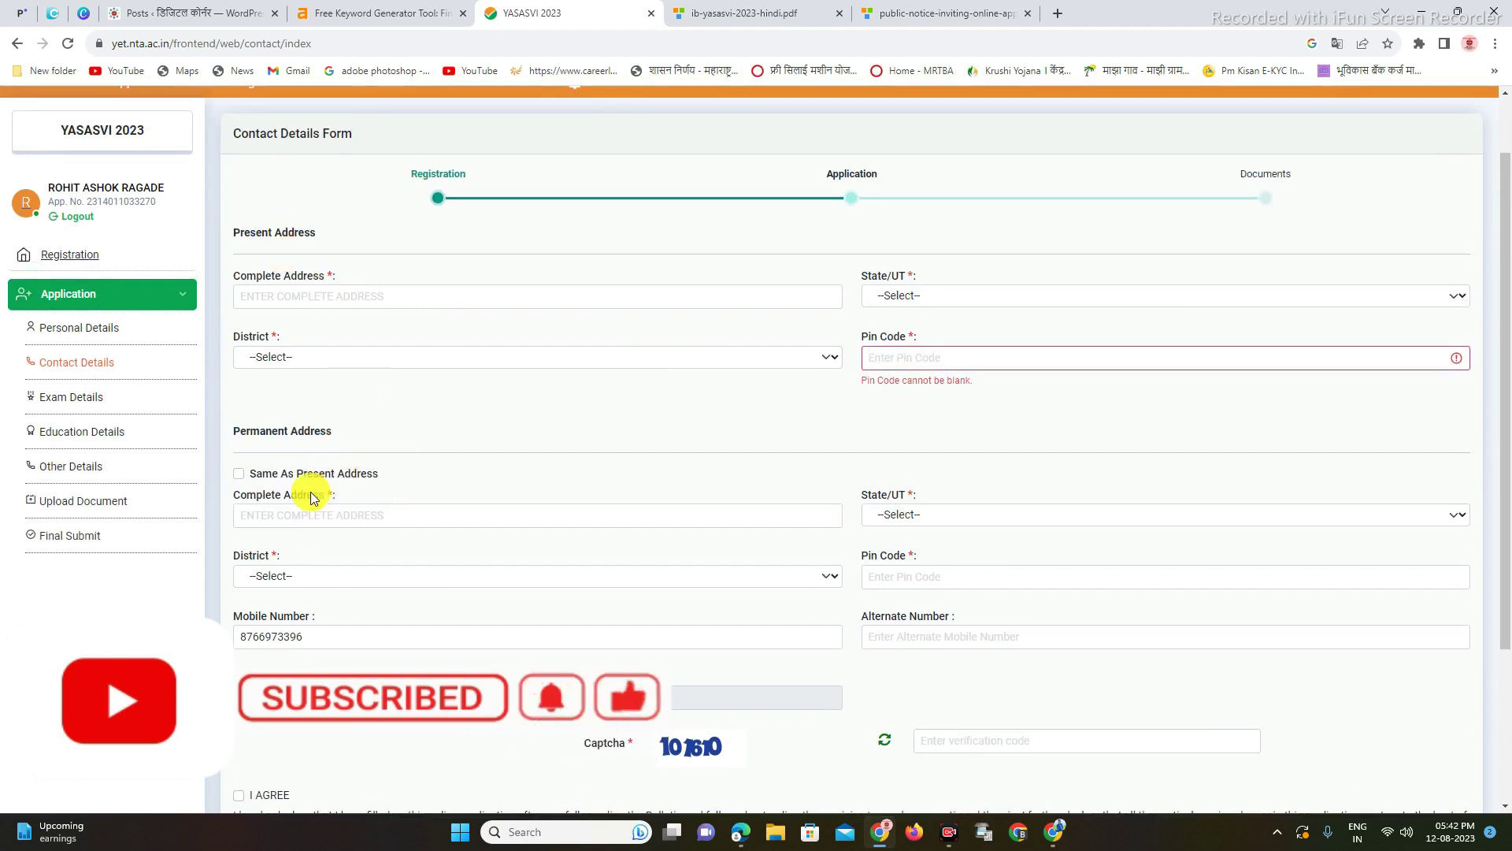
{"action": "left_click", "coordinate": [236, 474]}
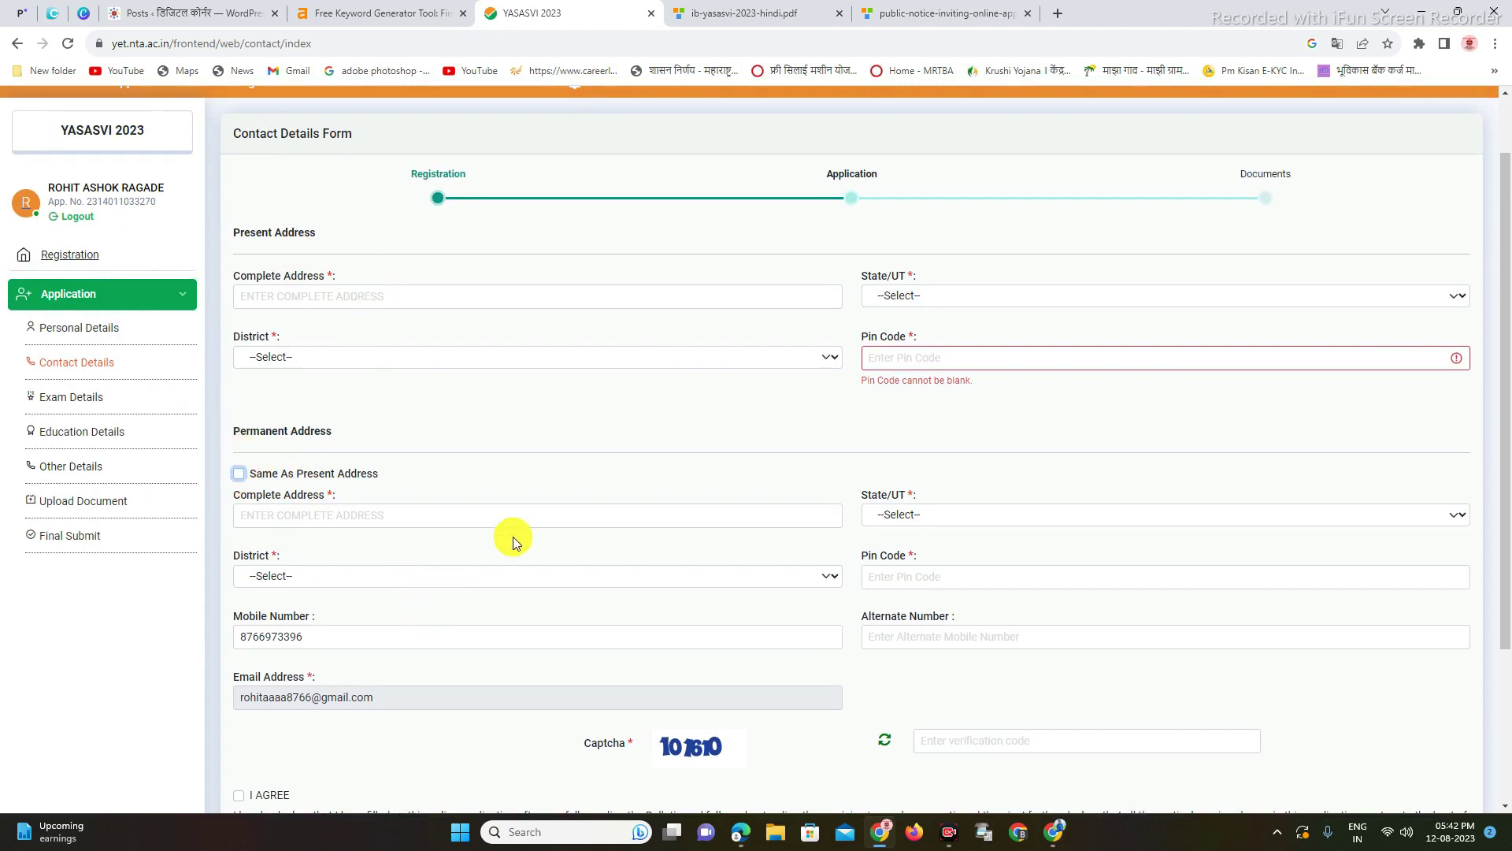
Enter the verification code, agree to the declaration and save the contact details.
{"action": "scroll", "coordinate": [509, 536], "scroll_direction": "down", "scroll_amount": 3}
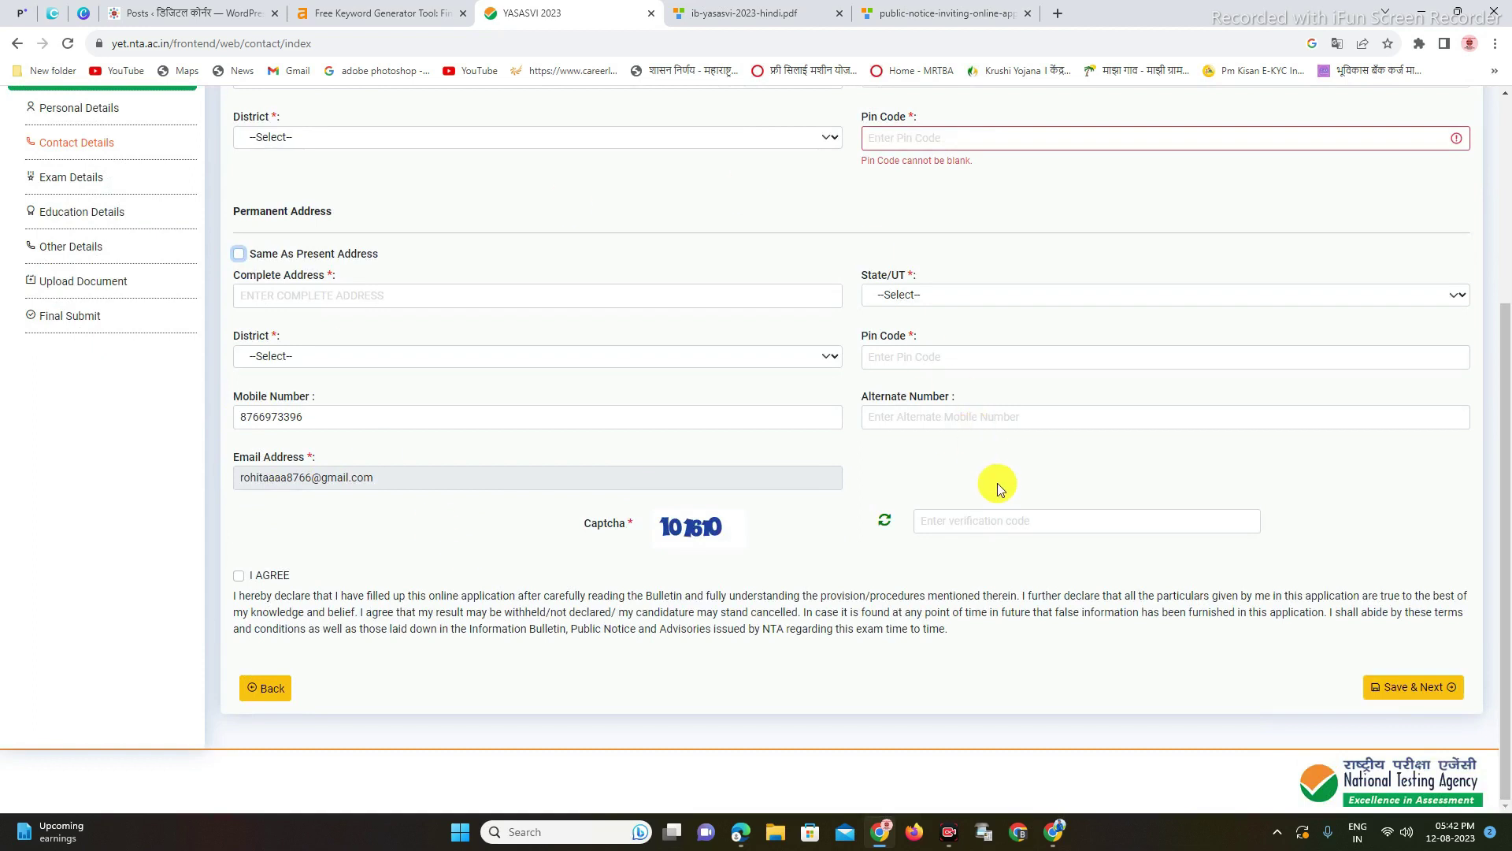
{"action": "left_click", "coordinate": [968, 520]}
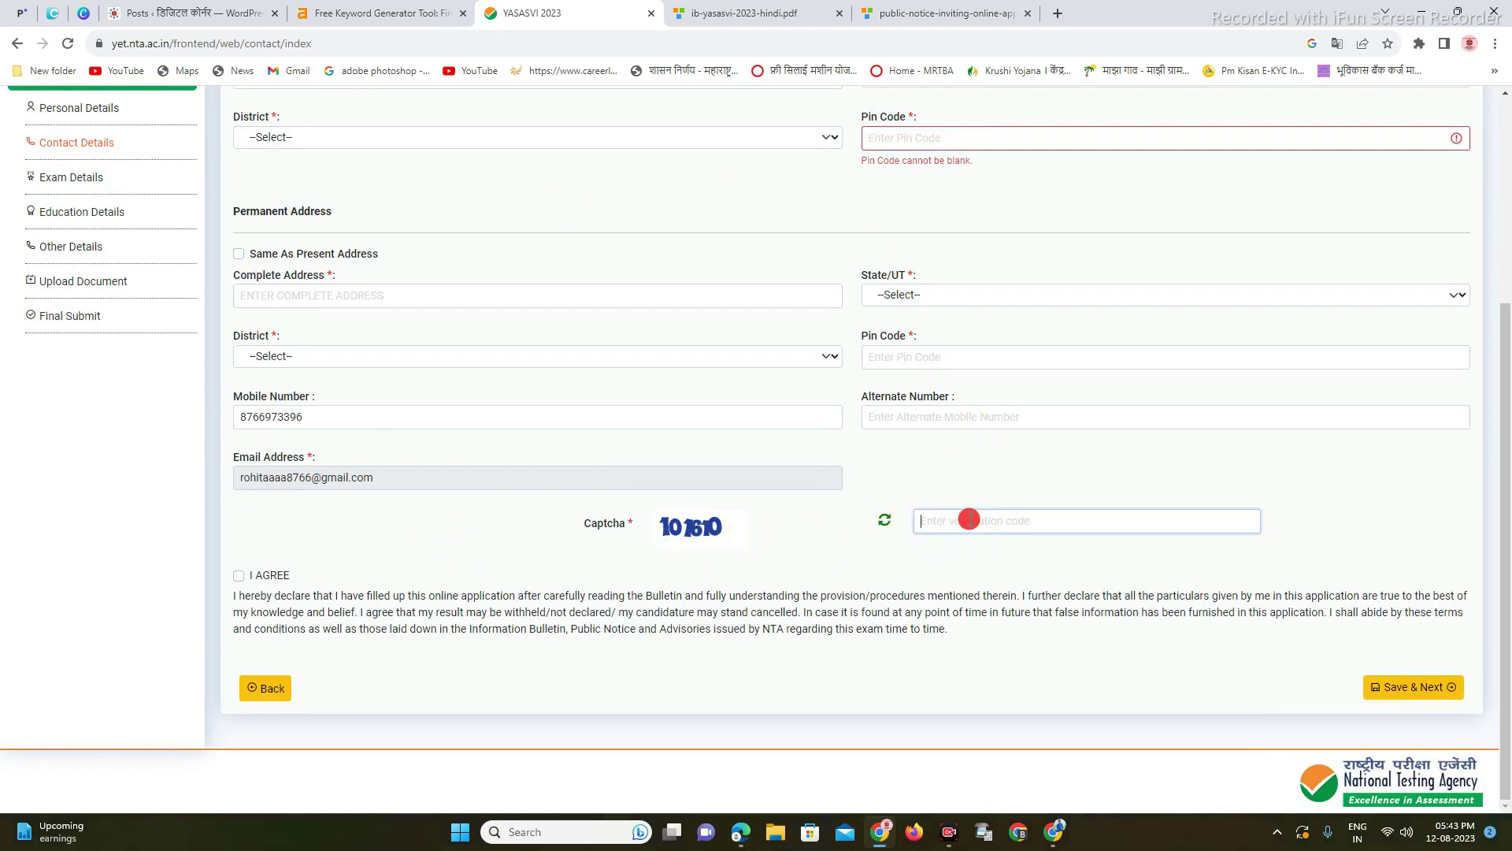
{"action": "left_click", "coordinate": [239, 576]}
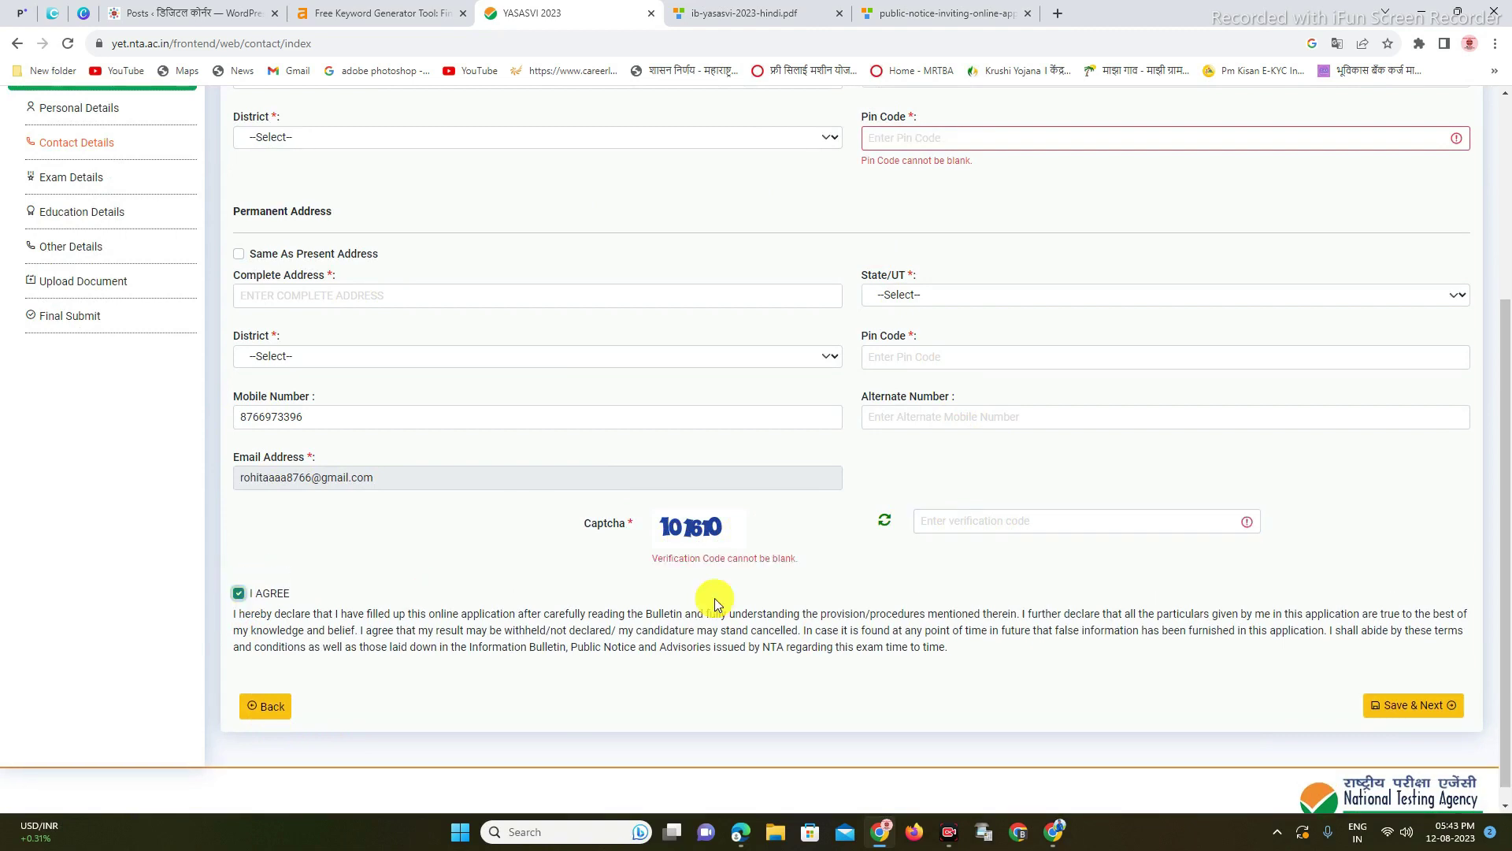
{"action": "left_click", "coordinate": [1400, 707]}
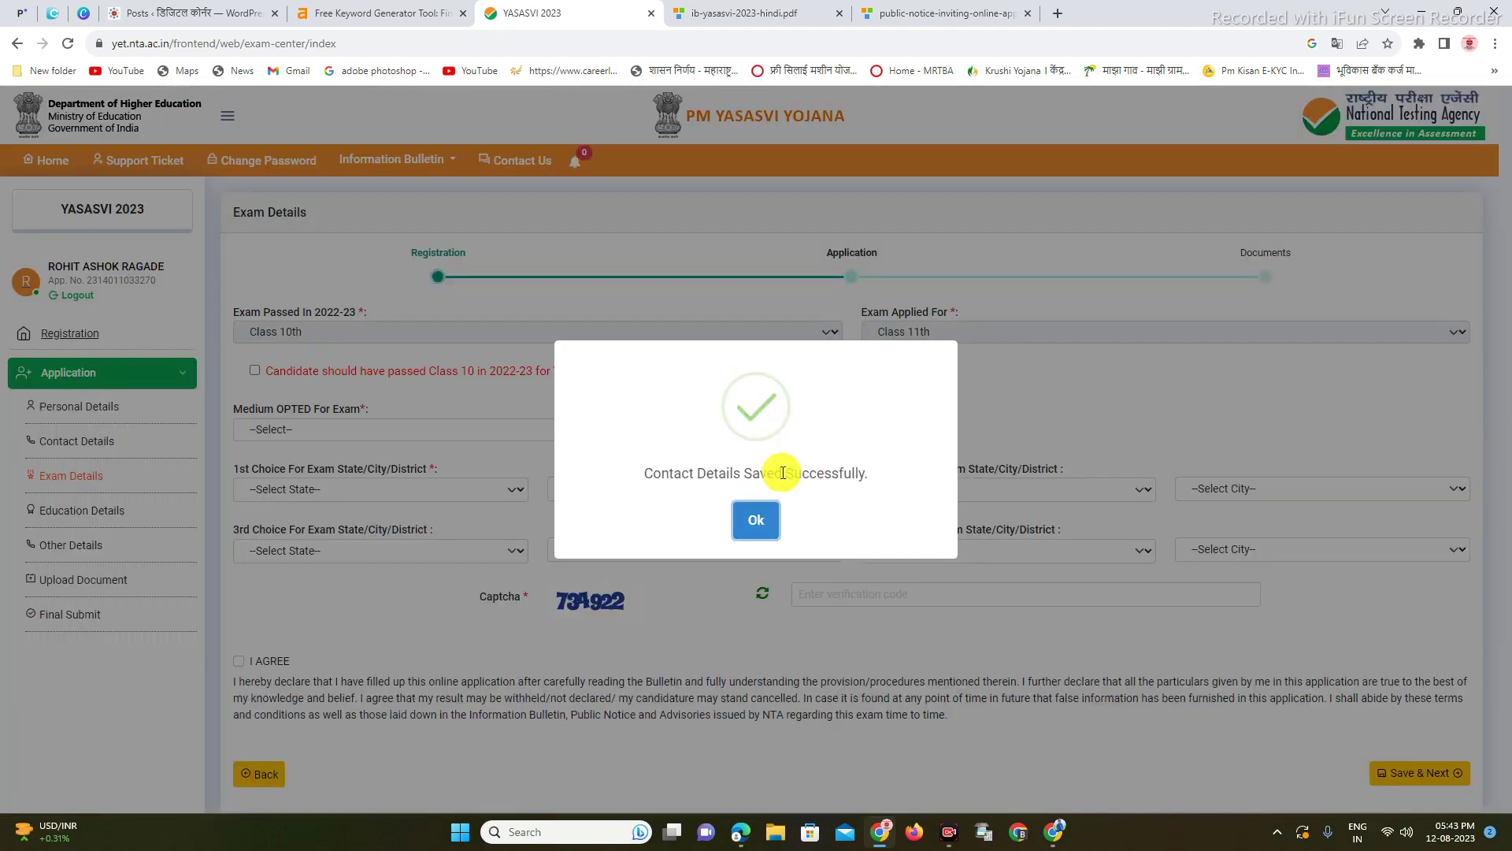
Review the Exam Details fields and confirm Class 10 passed in 2022-23.
{"action": "left_click", "coordinate": [761, 520]}
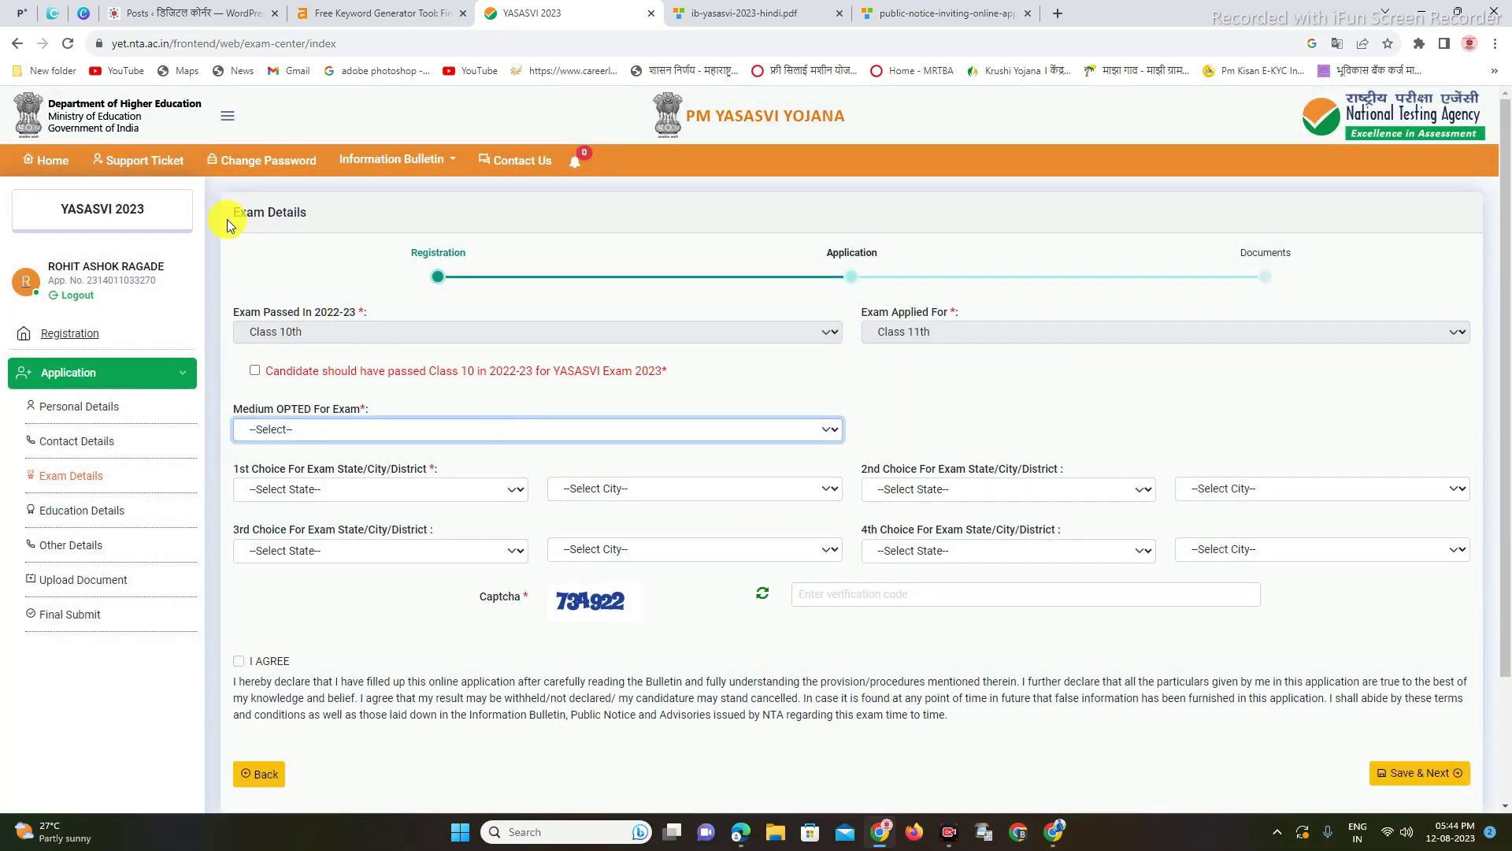
{"action": "left_click_drag", "start_coordinate": [227, 219], "coordinate": [329, 215]}
{"action": "left_click", "coordinate": [701, 347]}
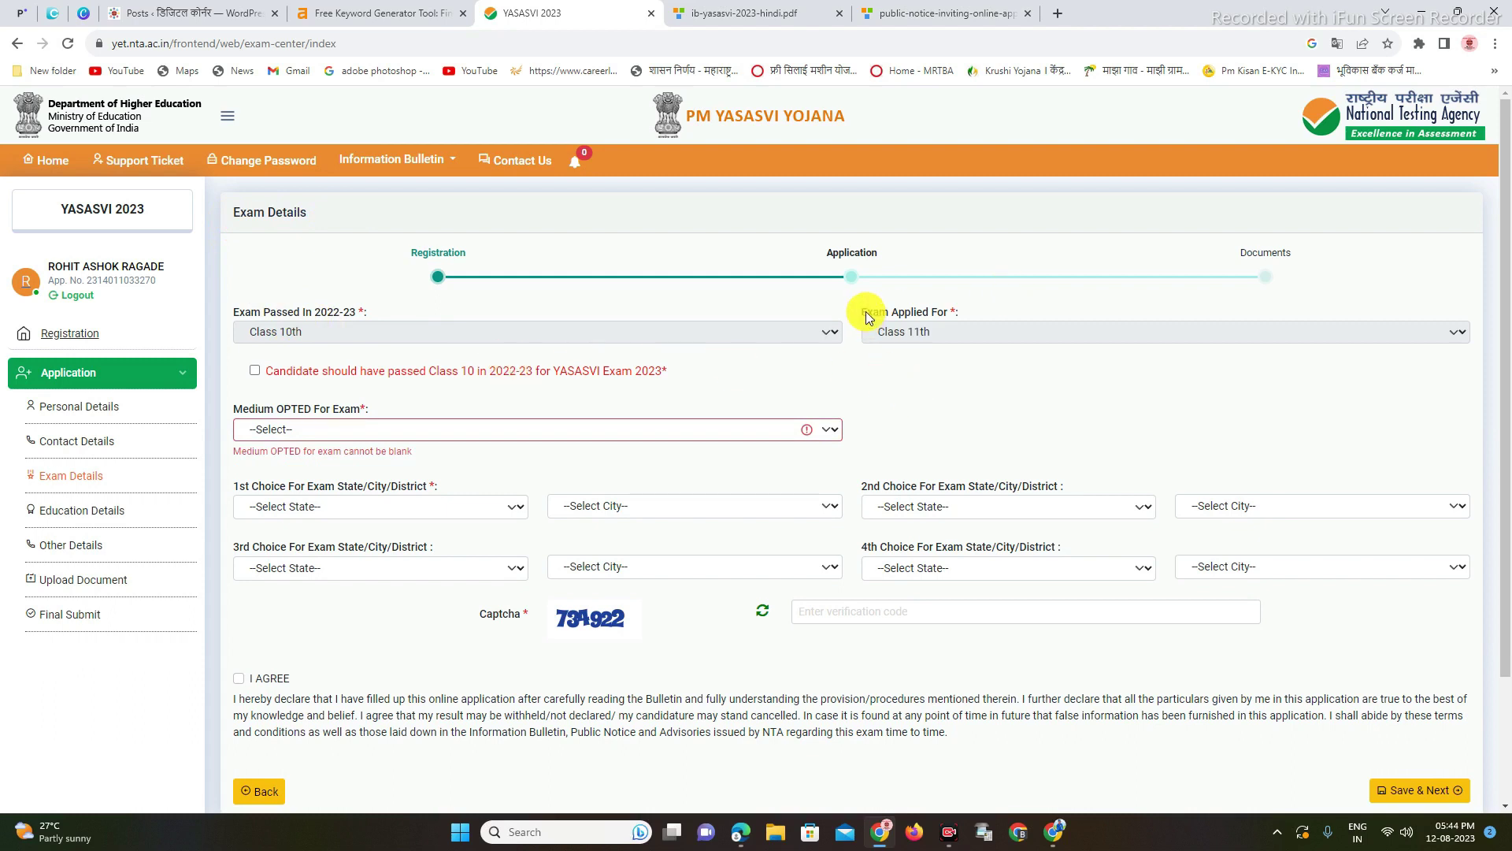
{"action": "left_click_drag", "start_coordinate": [863, 311], "coordinate": [980, 313]}
{"action": "left_click", "coordinate": [981, 336]}
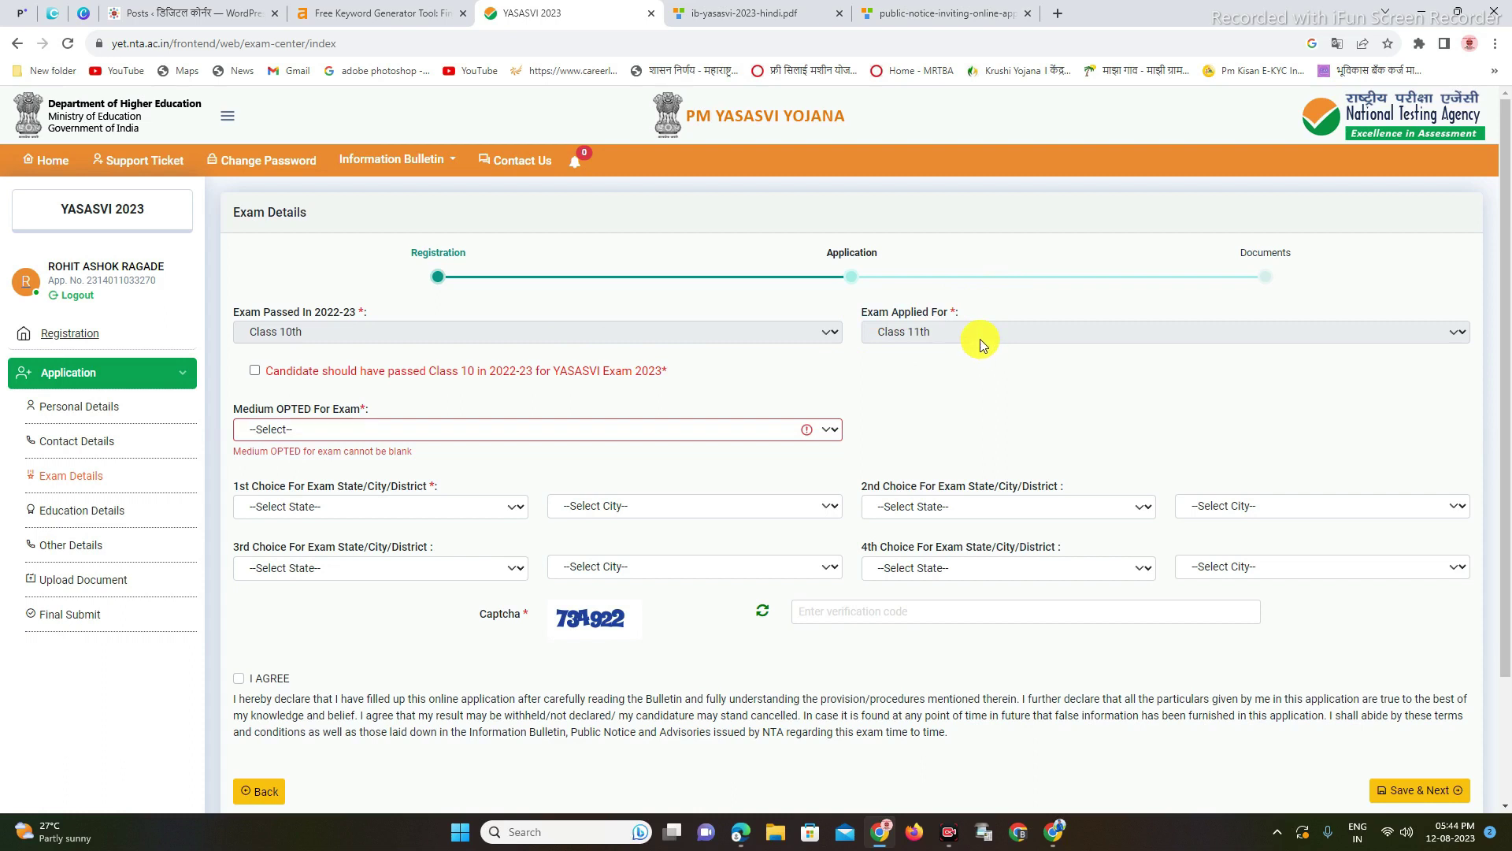
{"action": "left_click_drag", "start_coordinate": [230, 314], "coordinate": [422, 296]}
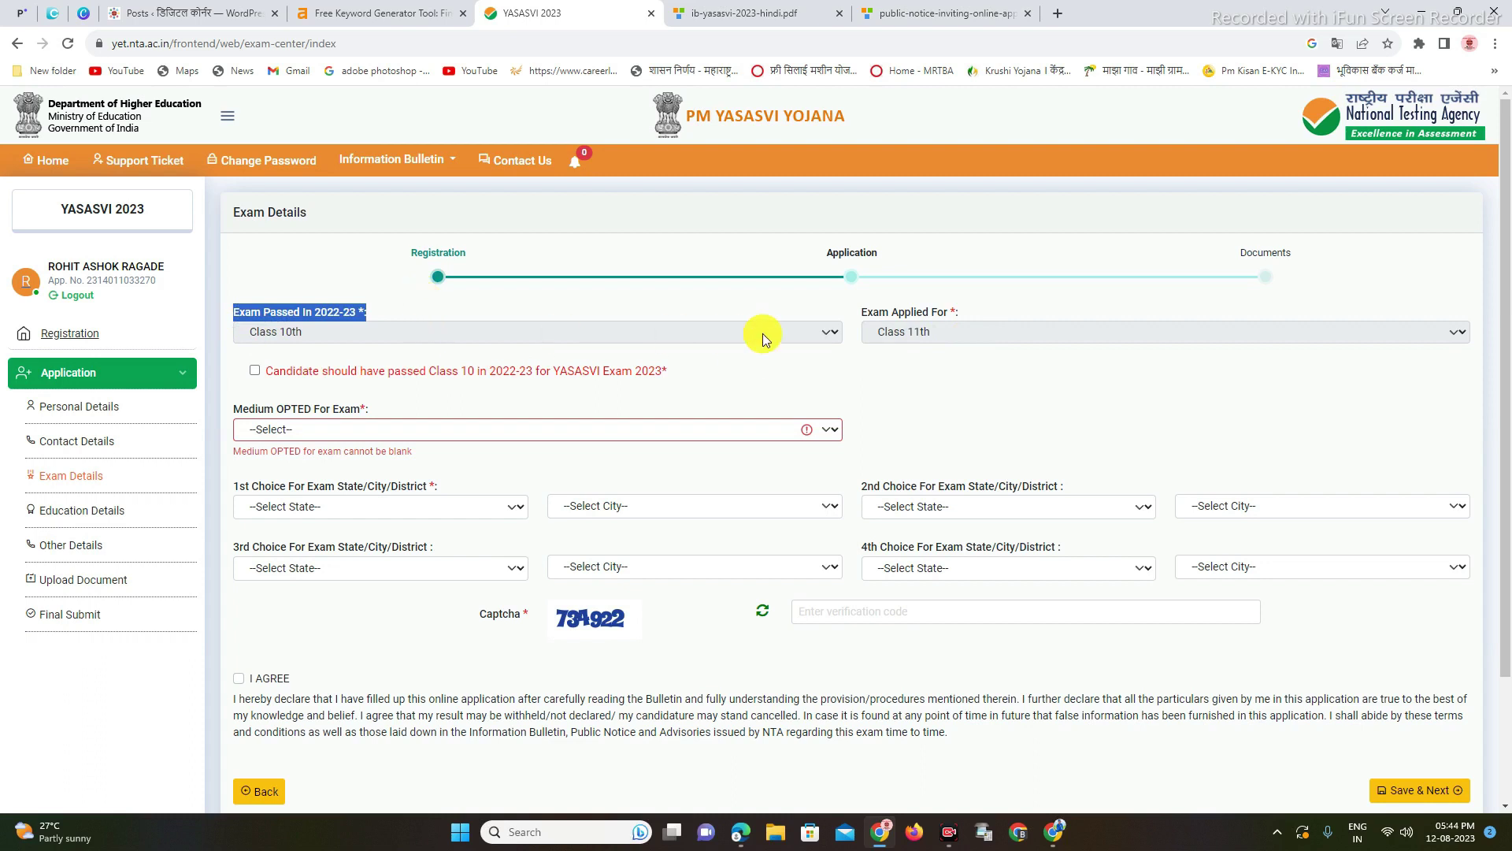
{"action": "left_click", "coordinate": [907, 325]}
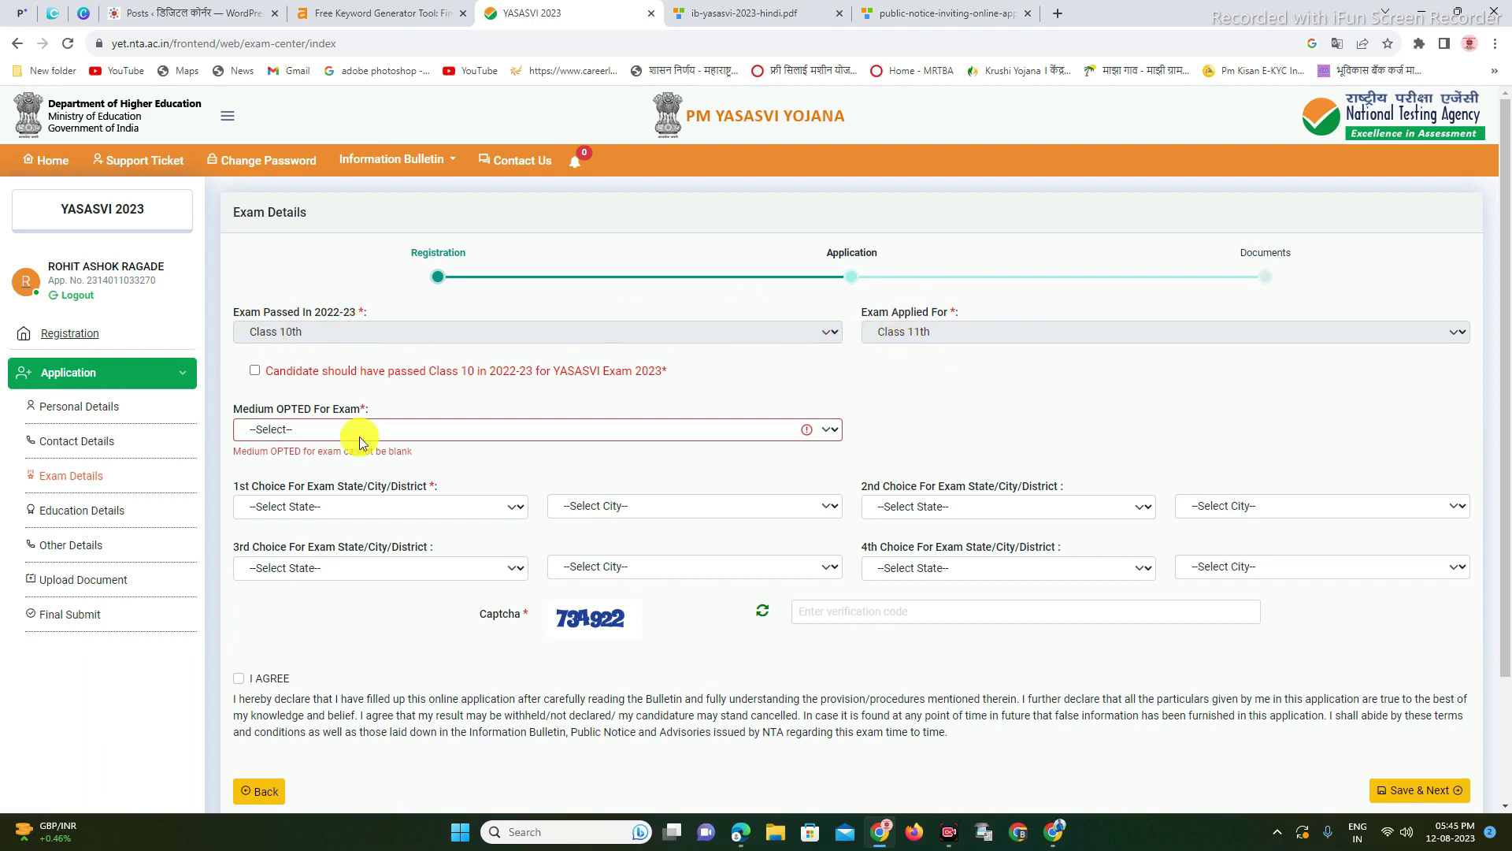
{"action": "left_click", "coordinate": [254, 371]}
Pick the exam medium and set Maharashtra as the first centre choice state.
{"action": "left_click", "coordinate": [302, 428]}
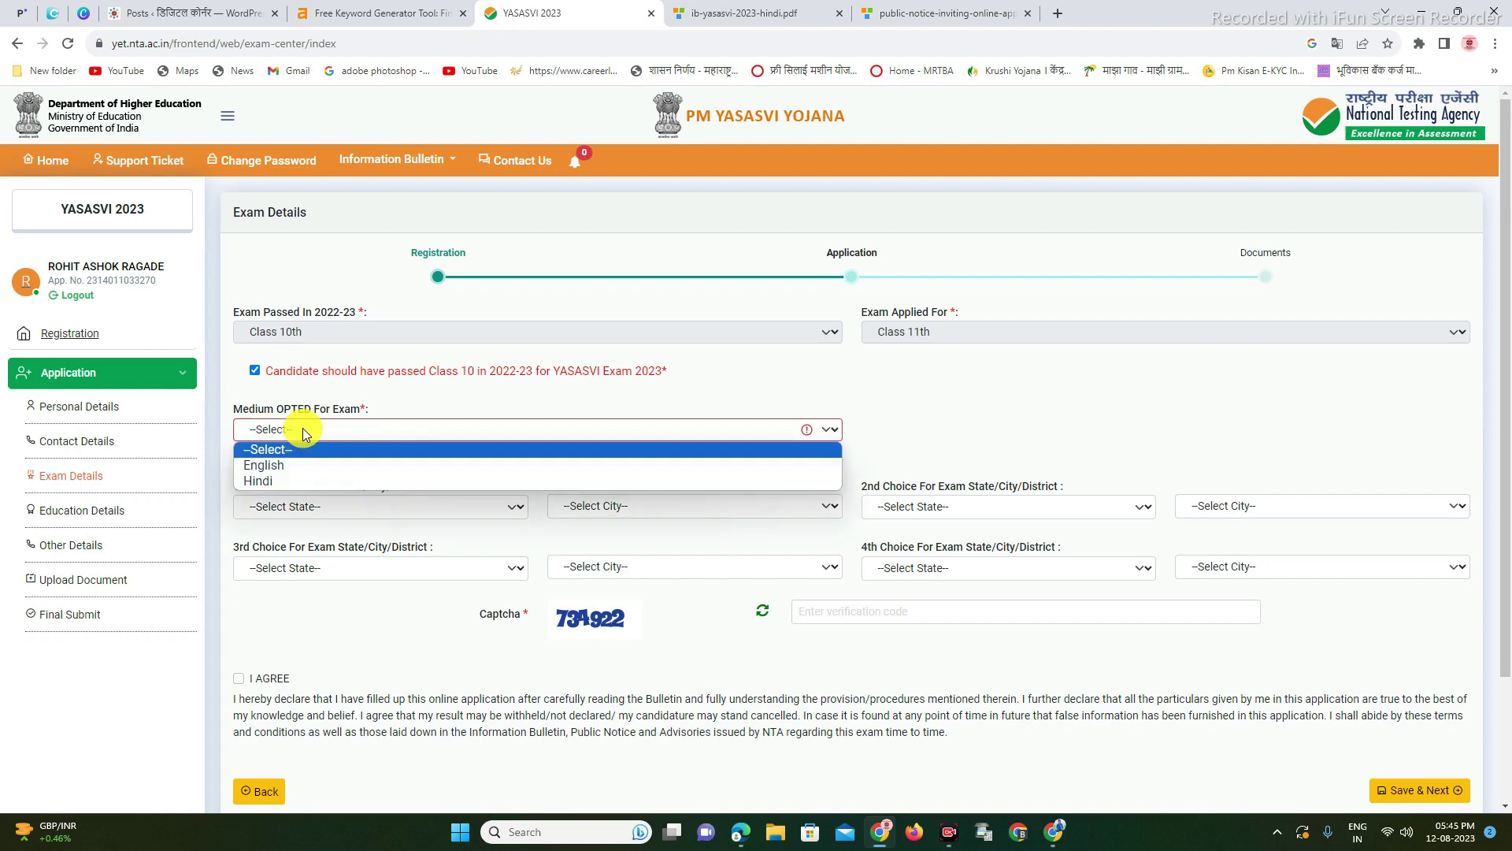
{"action": "left_click", "coordinate": [303, 482]}
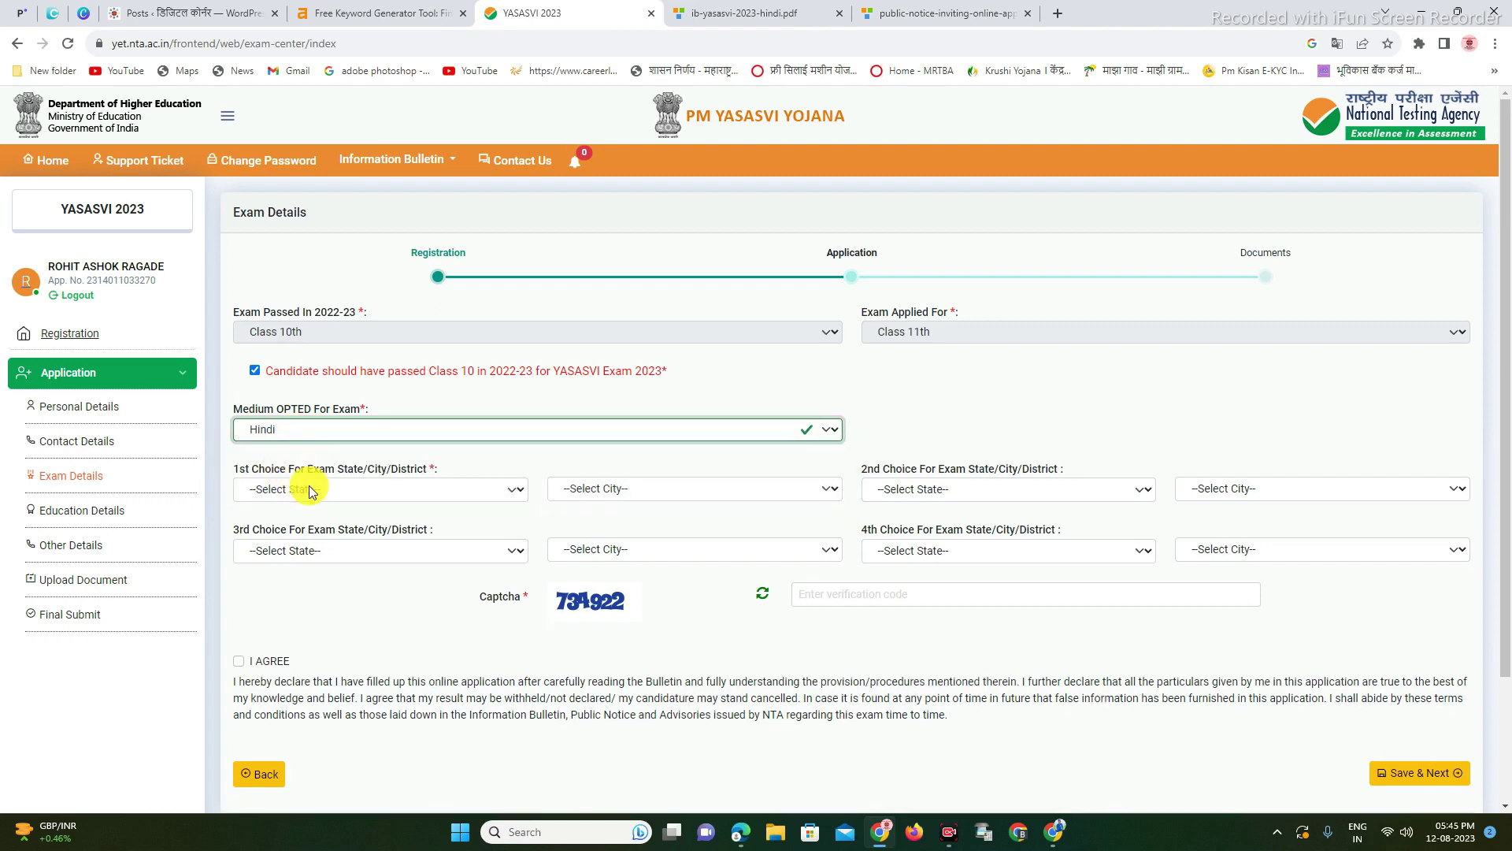
{"action": "left_click_drag", "start_coordinate": [234, 477], "coordinate": [464, 475]}
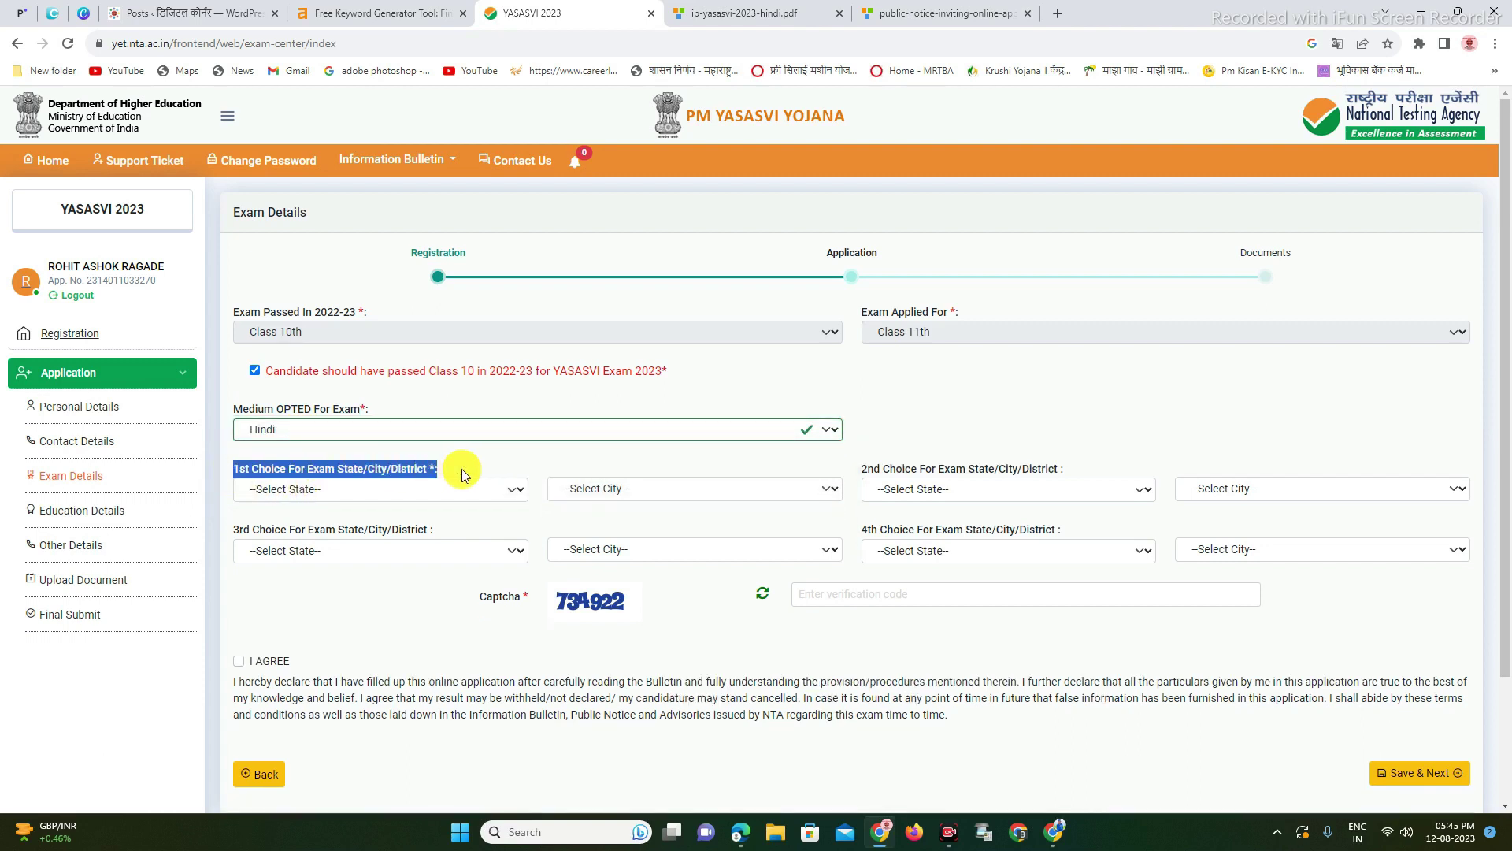
{"action": "left_click", "coordinate": [515, 521]}
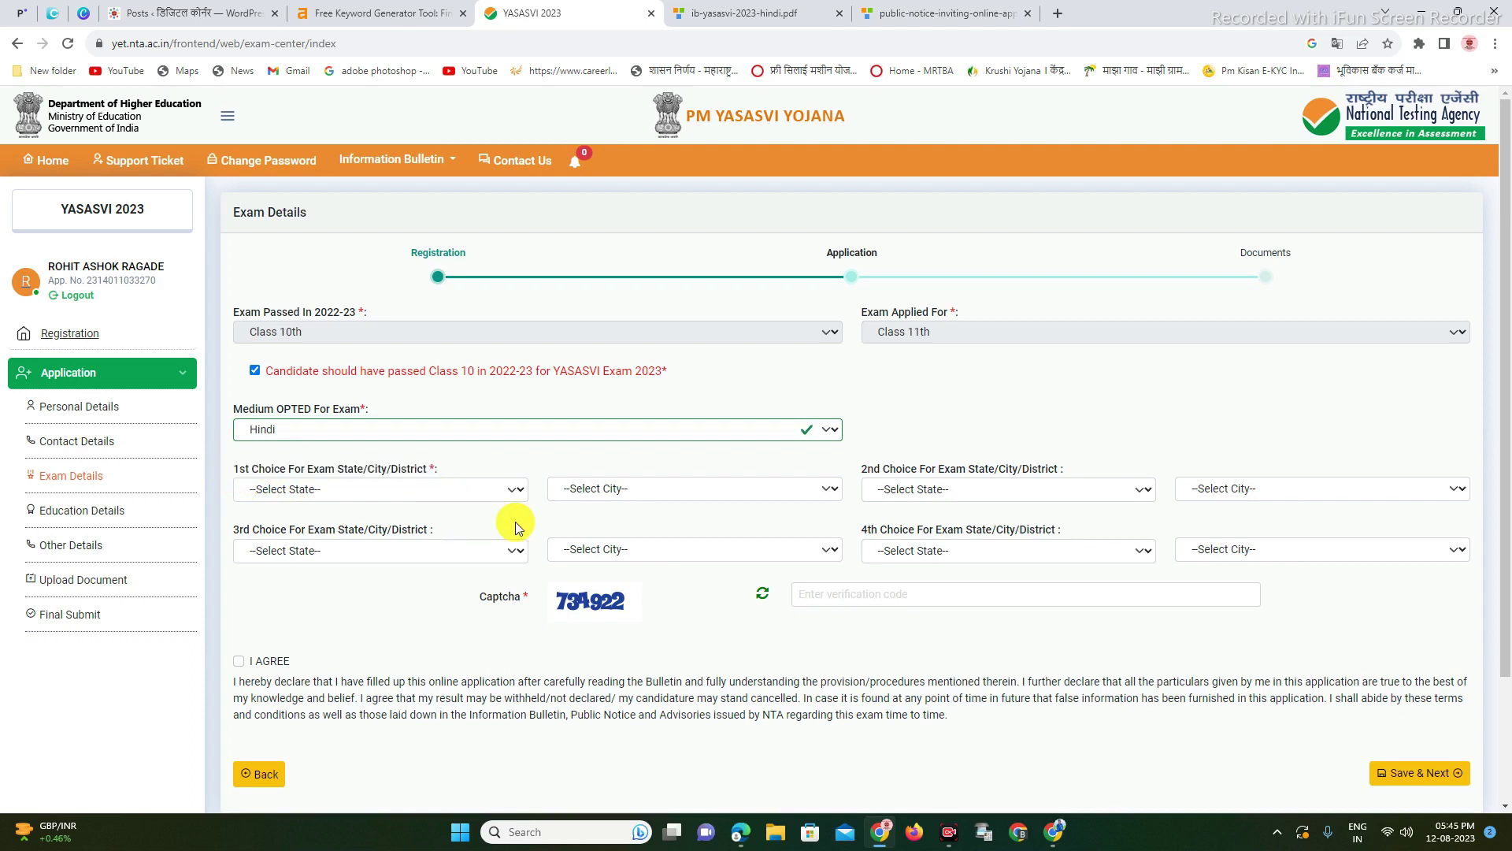
{"action": "left_click", "coordinate": [331, 490]}
{"action": "scroll", "coordinate": [323, 386], "scroll_direction": "down", "scroll_amount": 3}
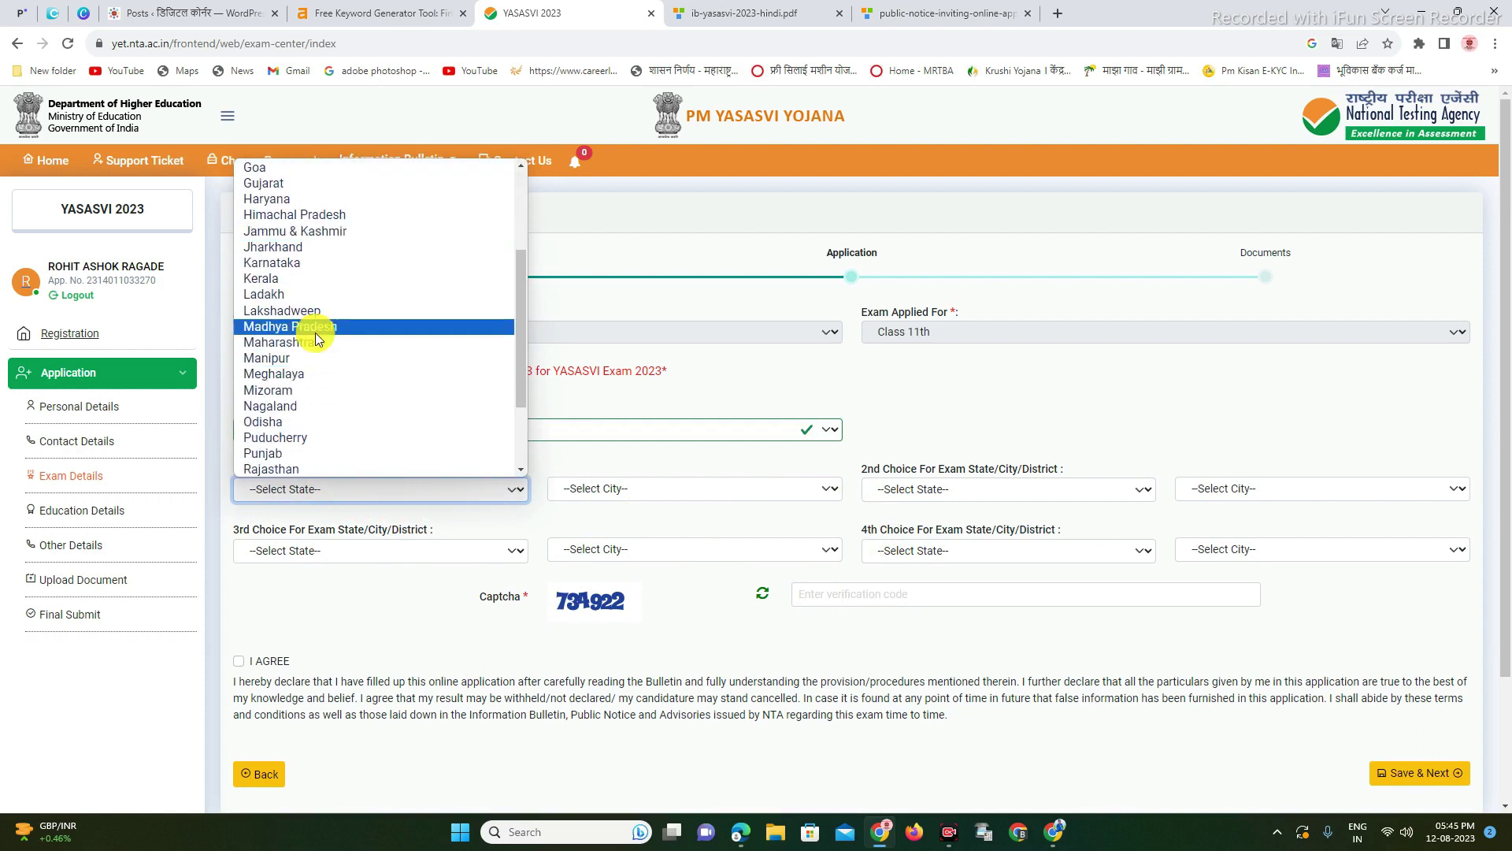
{"action": "left_click", "coordinate": [315, 332]}
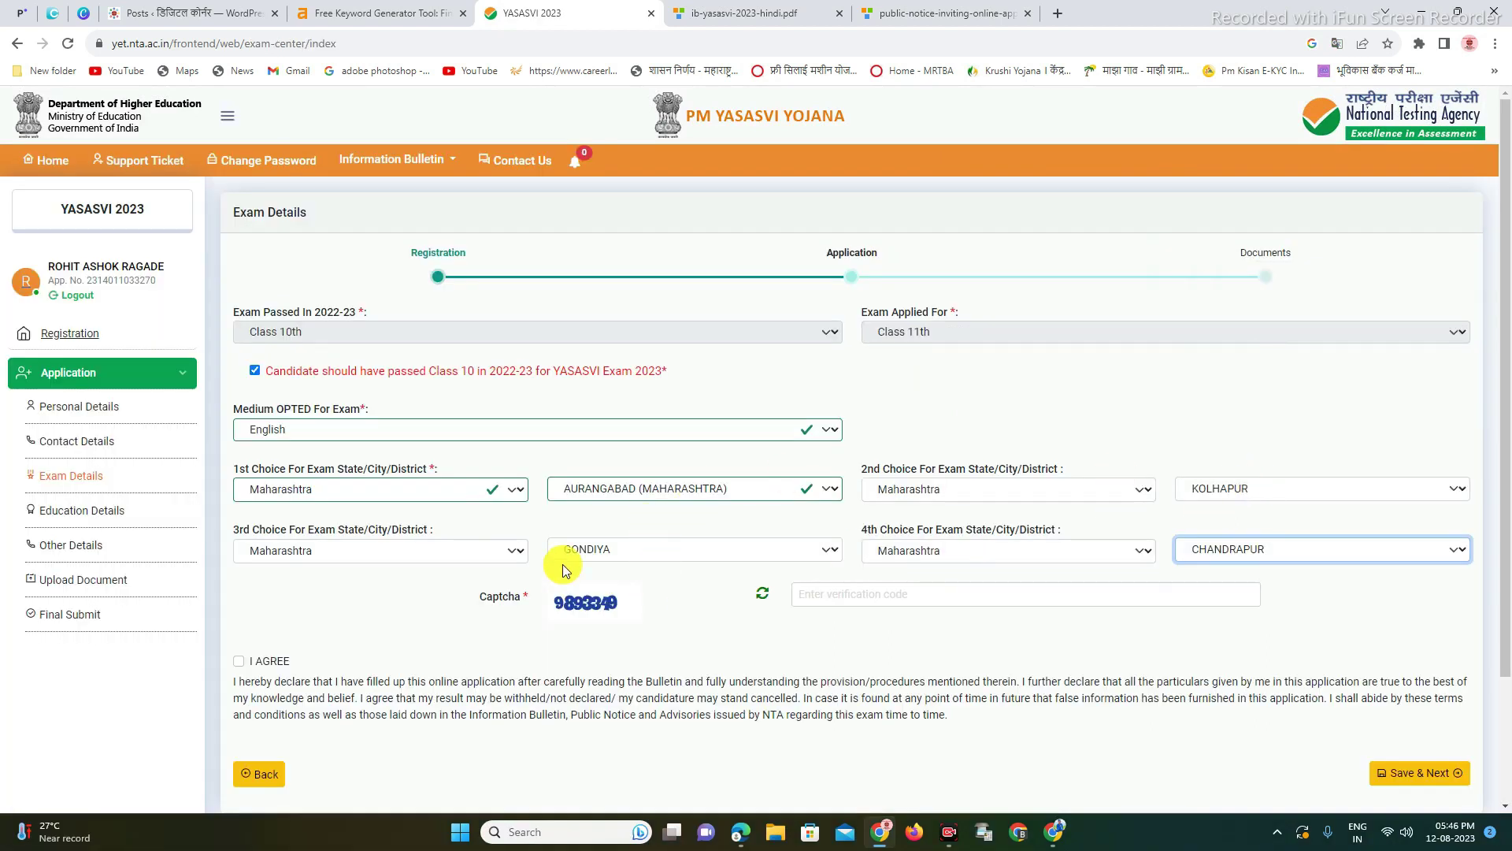
Enter the captcha, agree to the declaration and save the exam details.
{"action": "left_click_drag", "start_coordinate": [470, 594], "coordinate": [827, 587]}
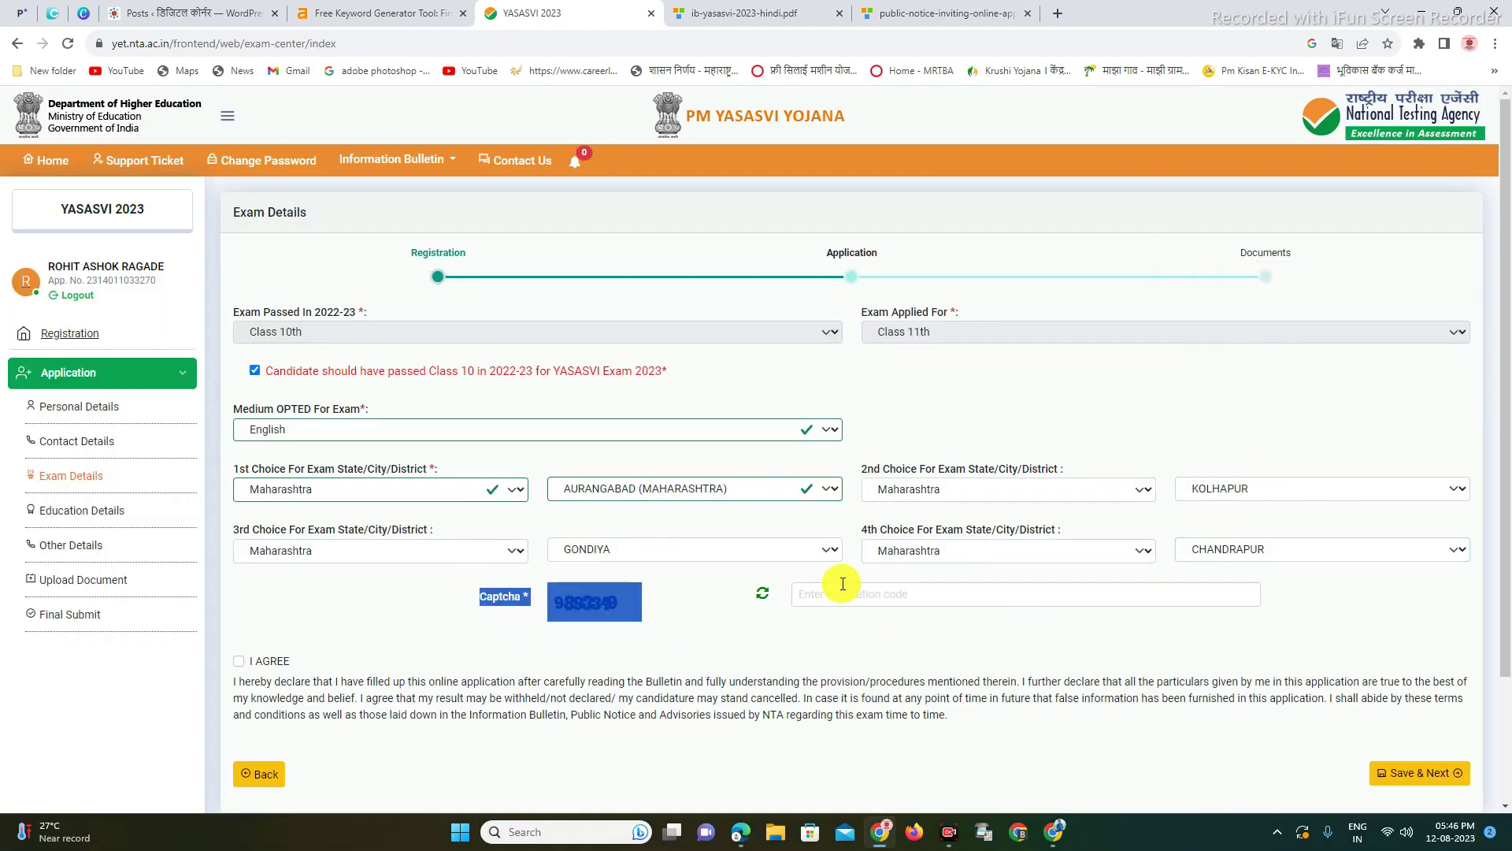
{"action": "left_click", "coordinate": [836, 598]}
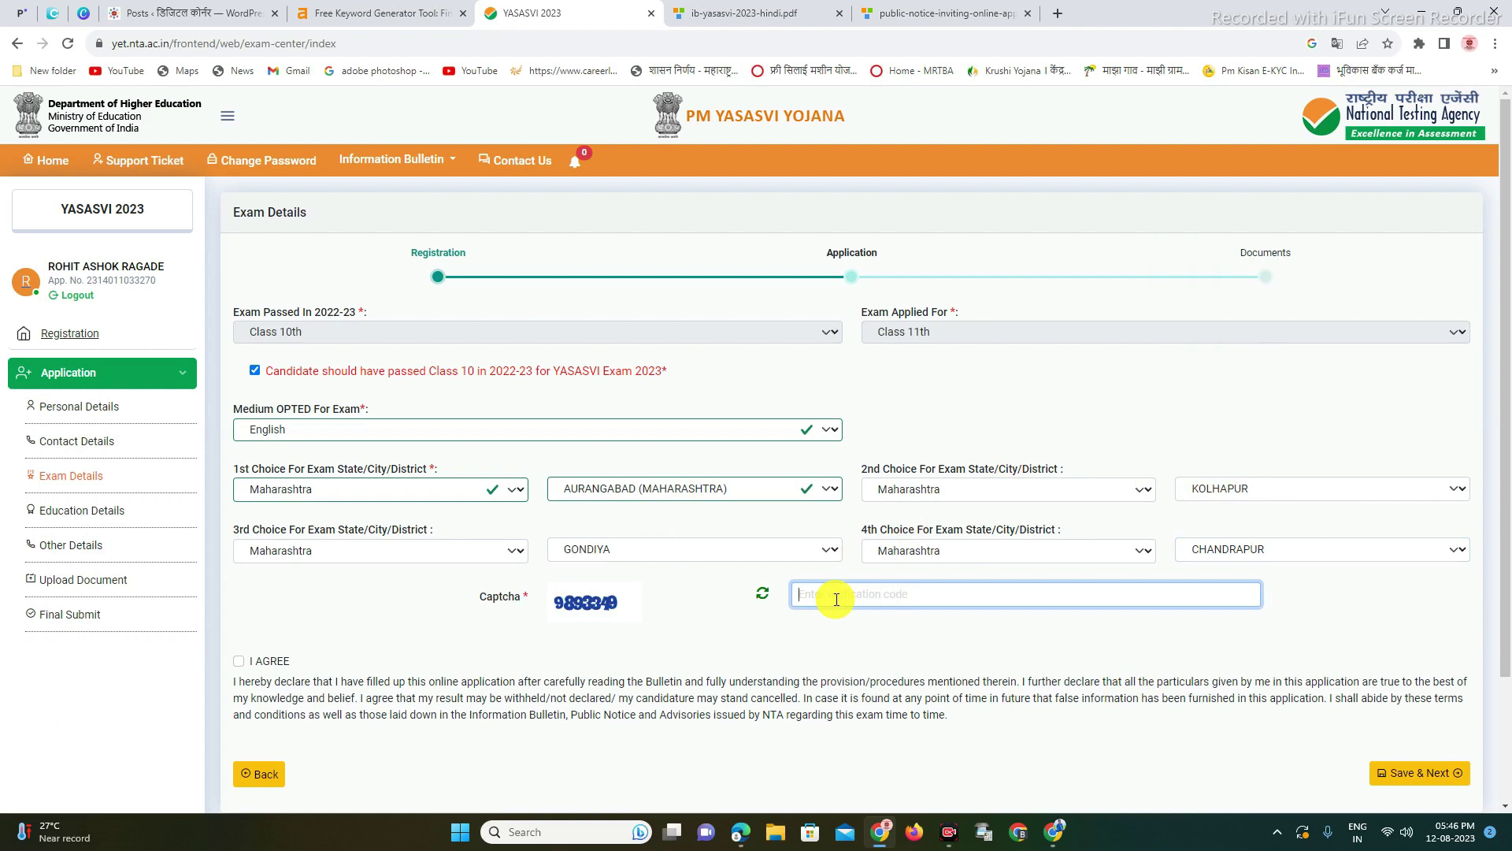
{"action": "scroll", "coordinate": [423, 719], "scroll_direction": "down", "scroll_amount": 2}
{"action": "left_click", "coordinate": [239, 505]}
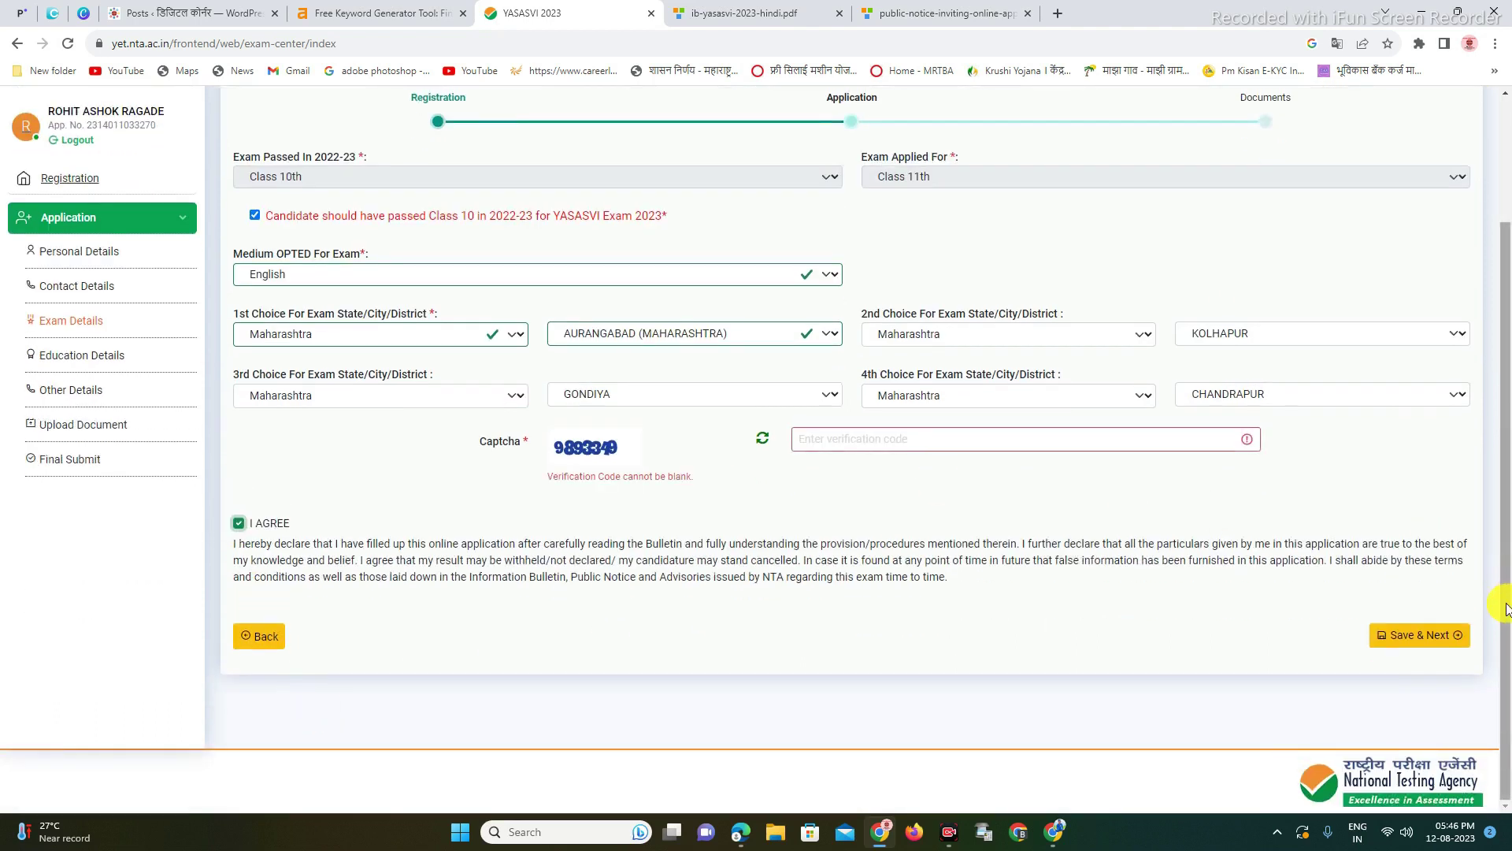
{"action": "left_click", "coordinate": [1439, 636]}
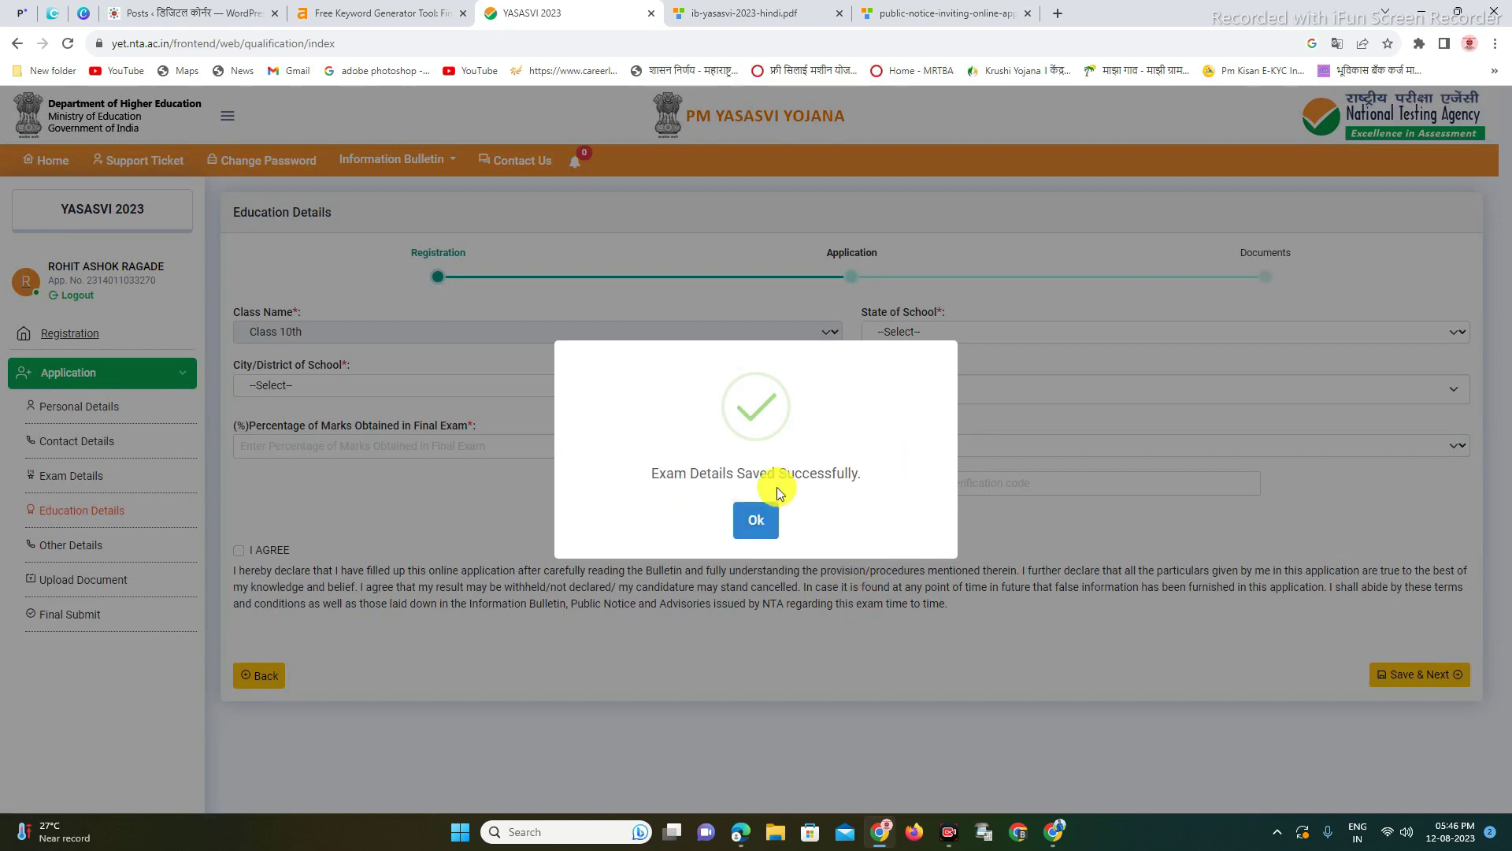
Set the school's state to Maharashtra and city to AURANGABAD (MAHARASHTRA).
{"action": "left_click", "coordinate": [752, 530]}
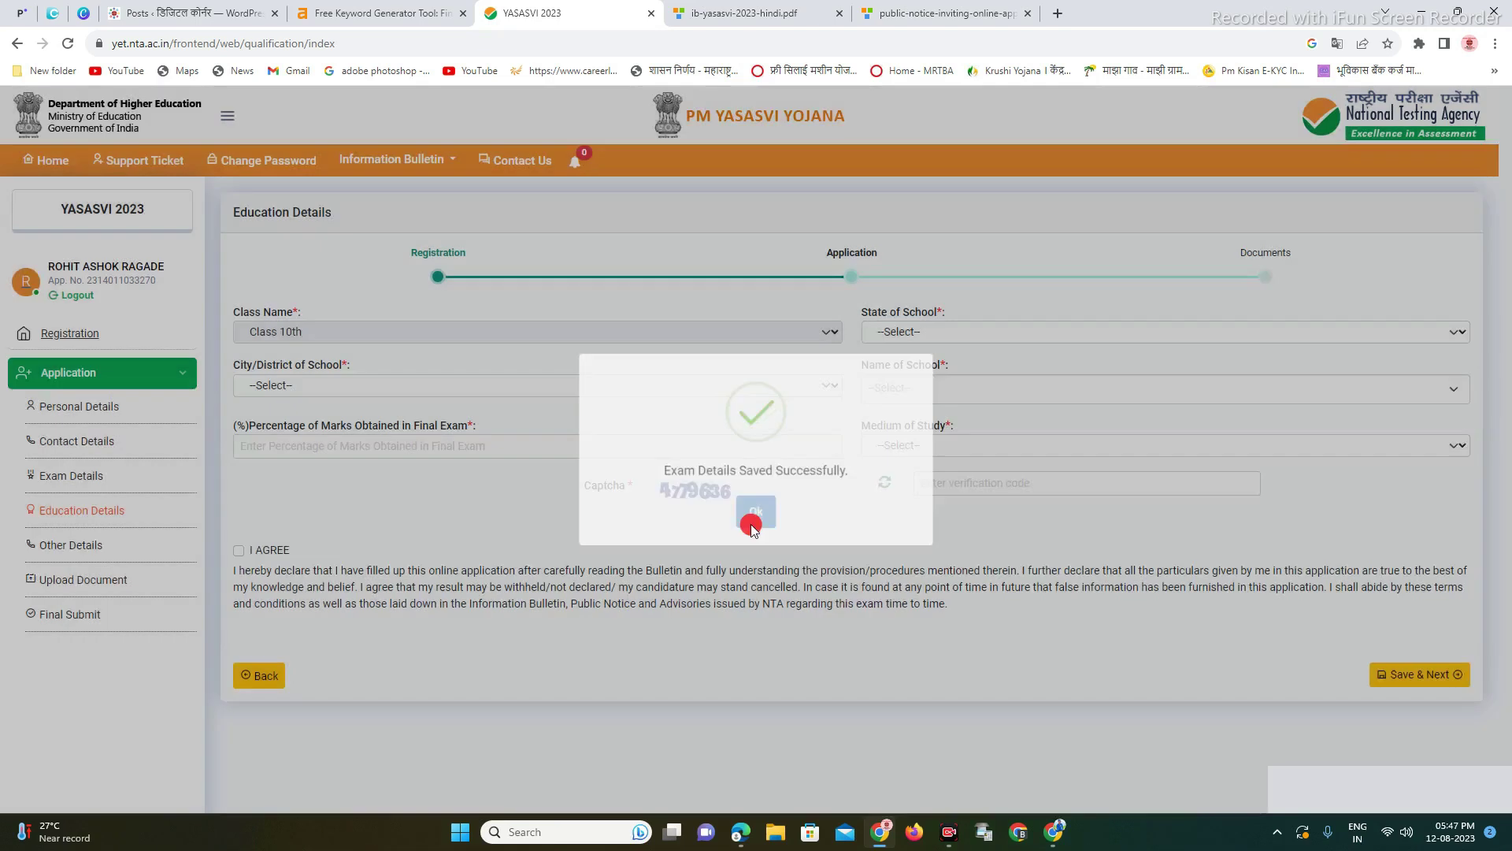
{"action": "left_click_drag", "start_coordinate": [236, 320], "coordinate": [399, 327]}
{"action": "left_click", "coordinate": [399, 329]}
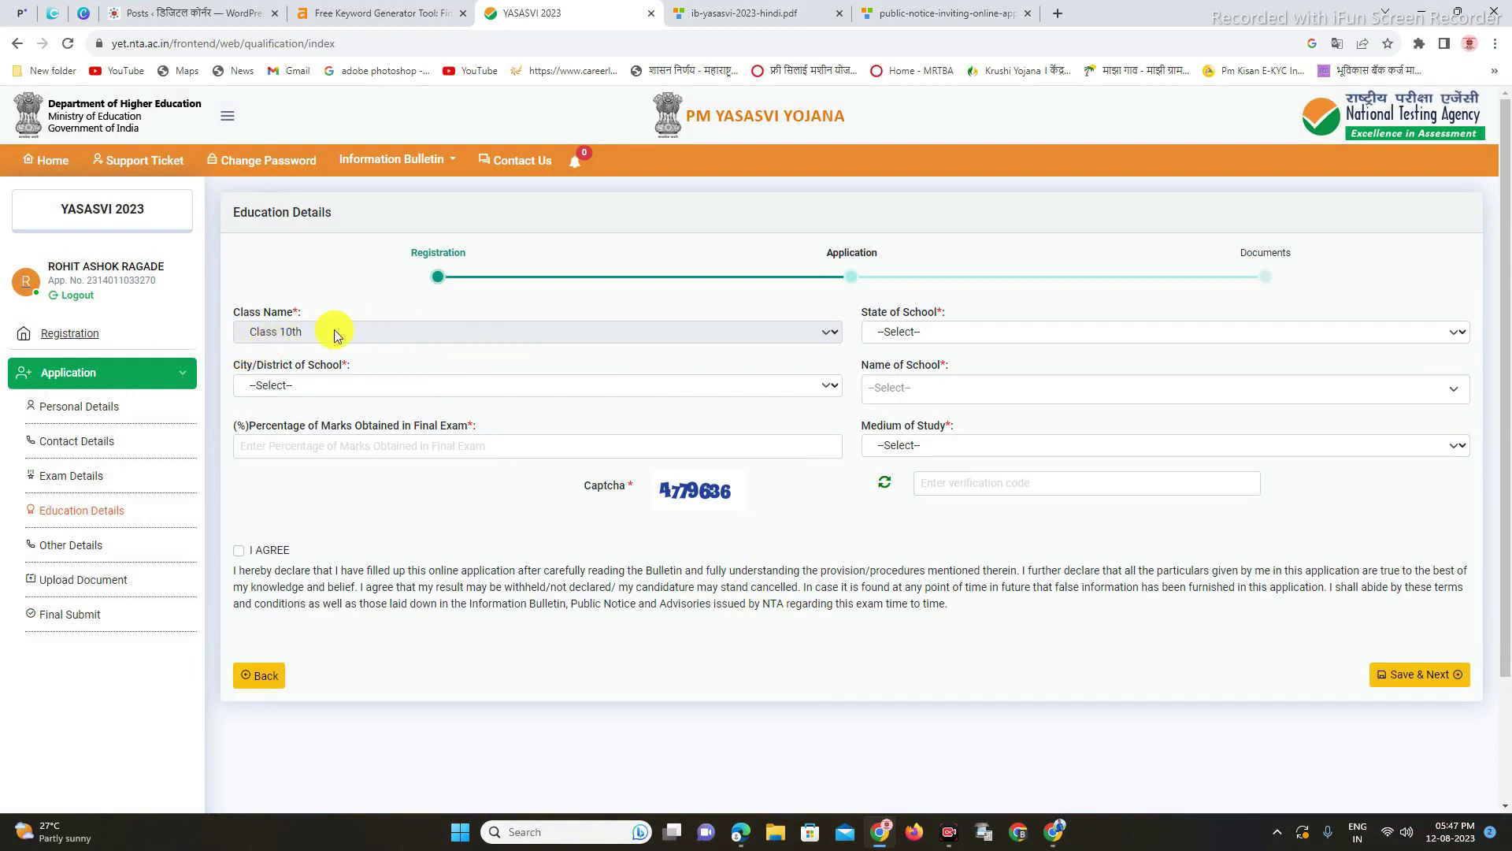
{"action": "left_click", "coordinate": [912, 335]}
{"action": "scroll", "coordinate": [974, 512], "scroll_direction": "down", "scroll_amount": 4}
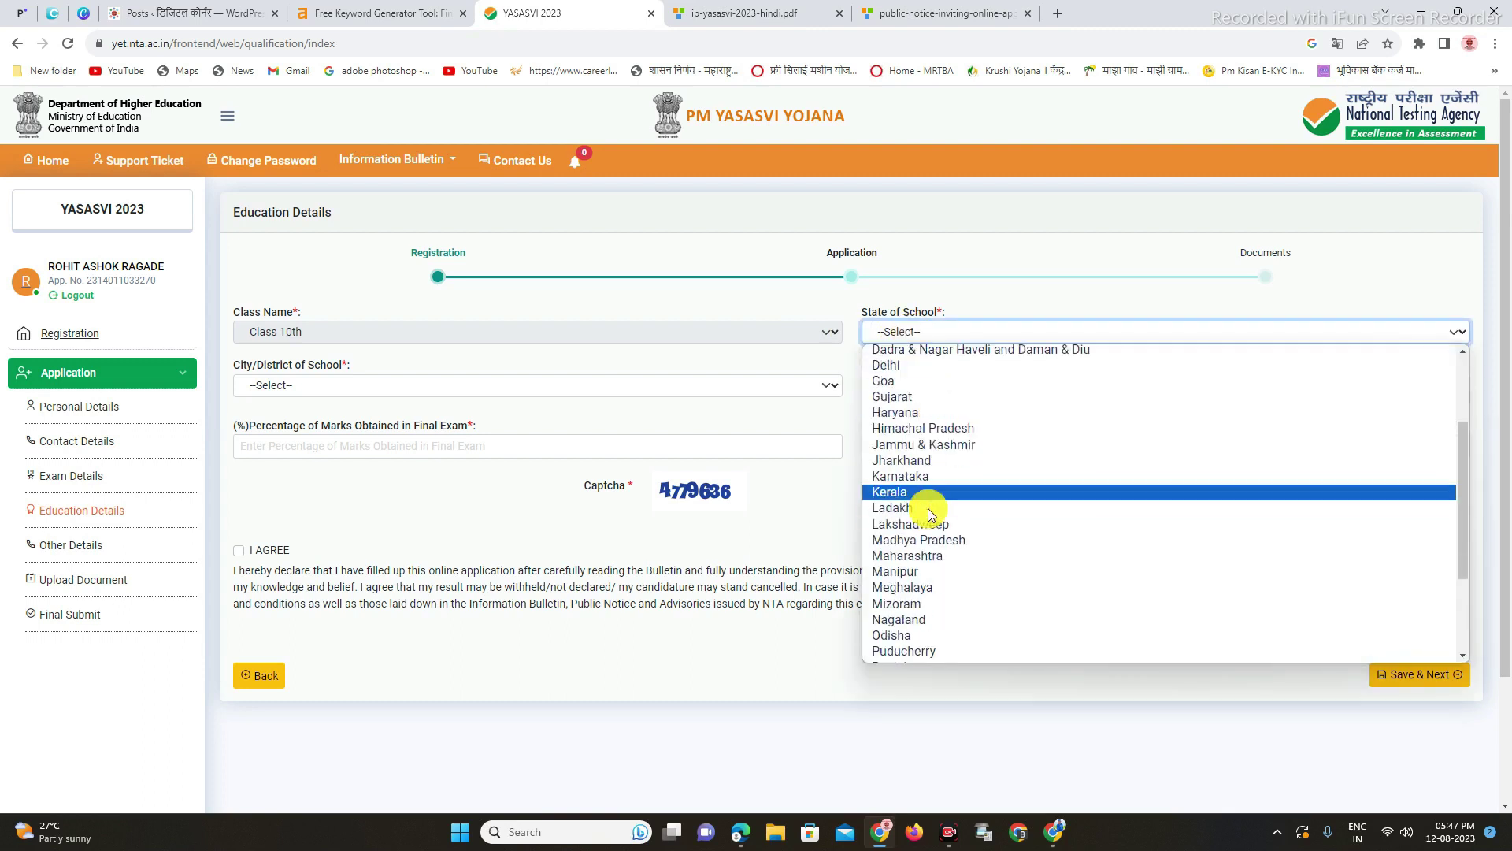
{"action": "left_click", "coordinate": [945, 416]}
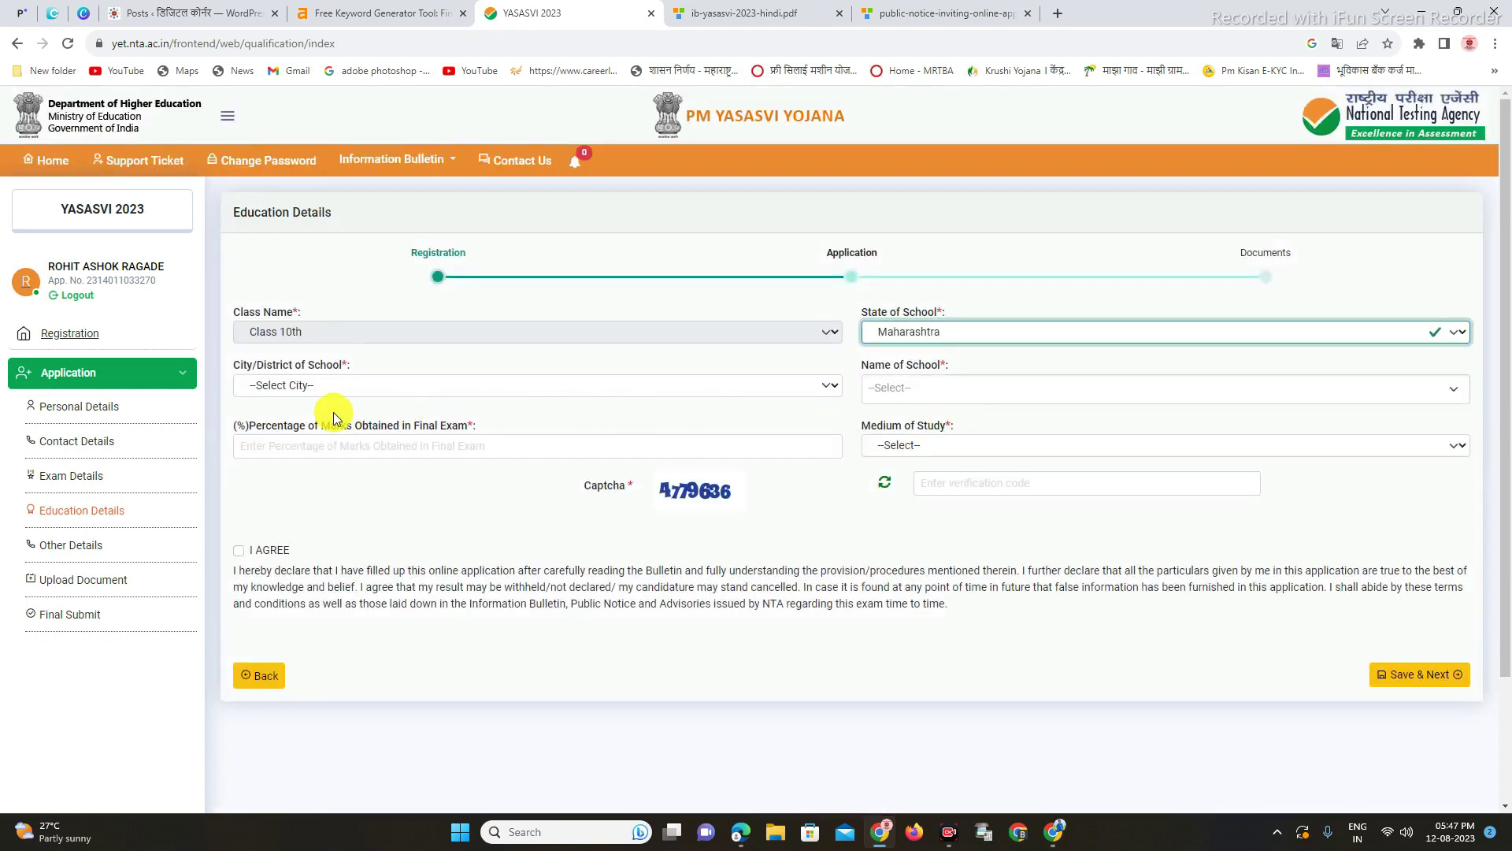
{"action": "left_click", "coordinate": [309, 392]}
{"action": "left_click", "coordinate": [322, 469]}
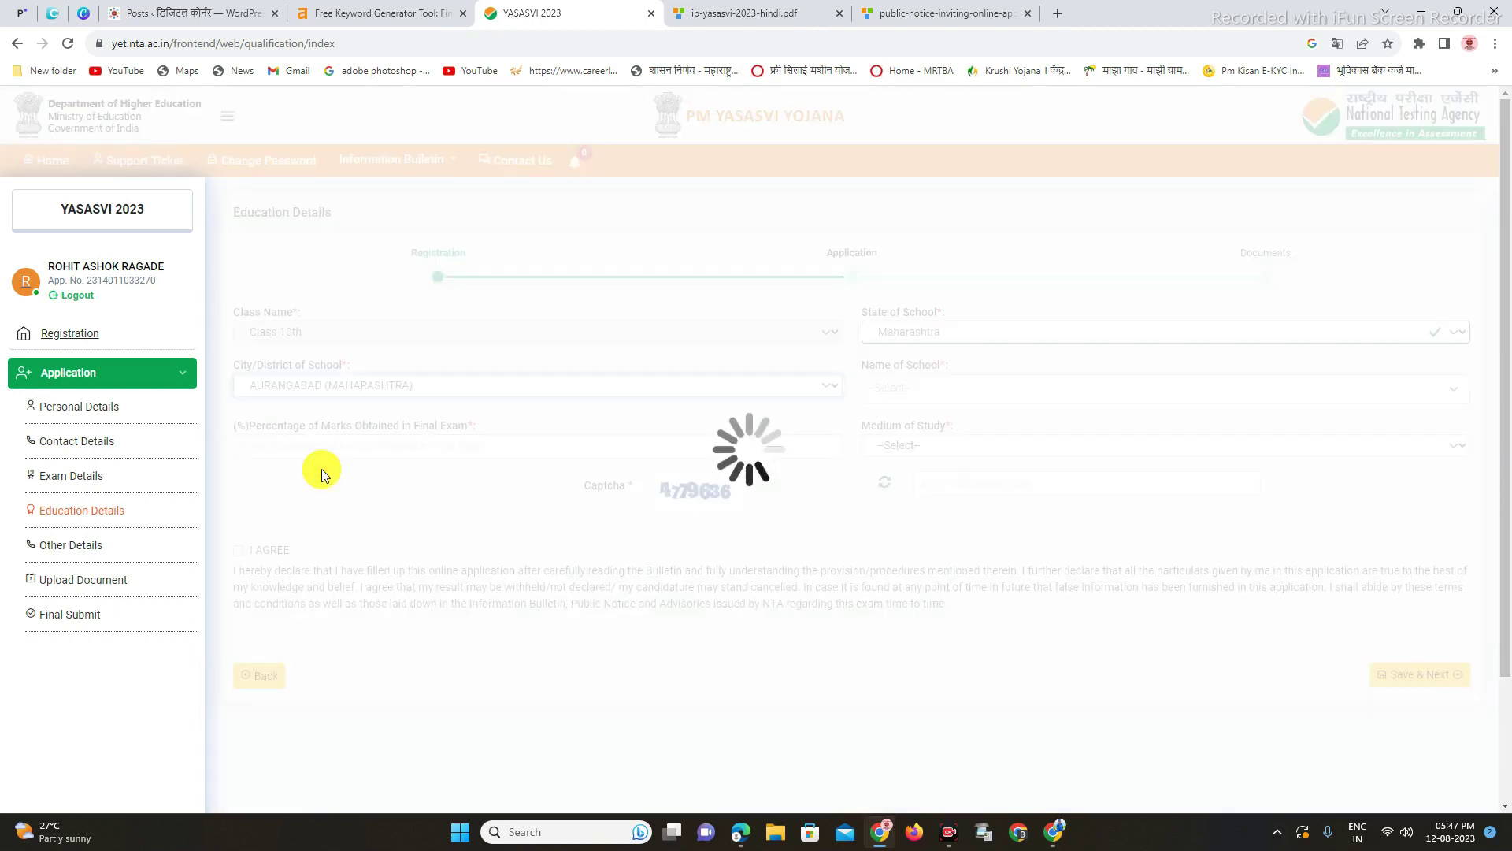
Pick the Rajarshi Shahu Mahraj school, enter 83 percent and Marathi medium.
{"action": "left_click", "coordinate": [1079, 399]}
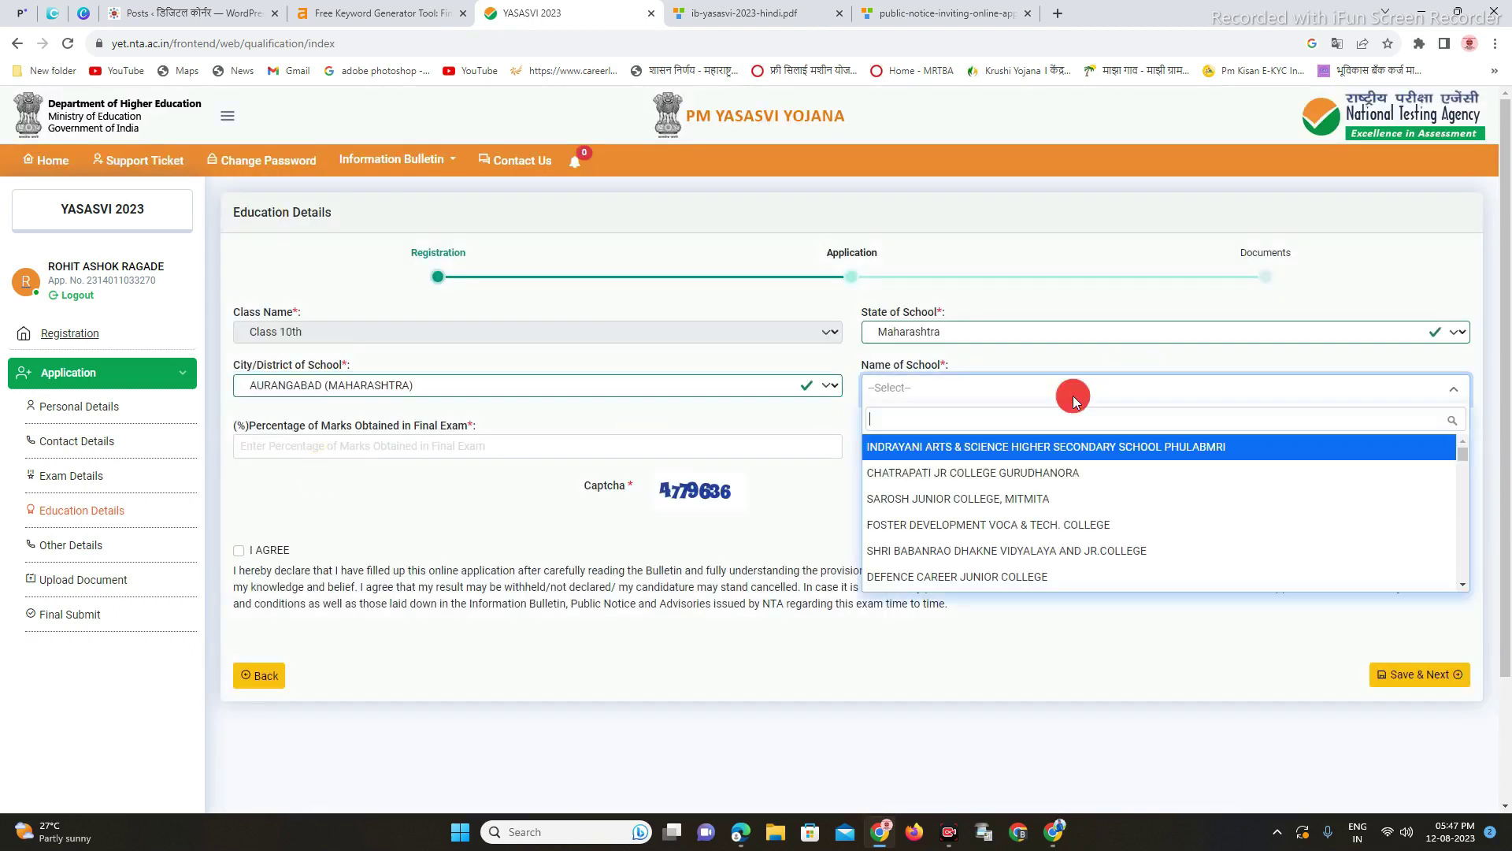
{"action": "scroll", "coordinate": [1078, 510], "scroll_direction": "down", "scroll_amount": 2}
{"action": "left_click", "coordinate": [1076, 498]}
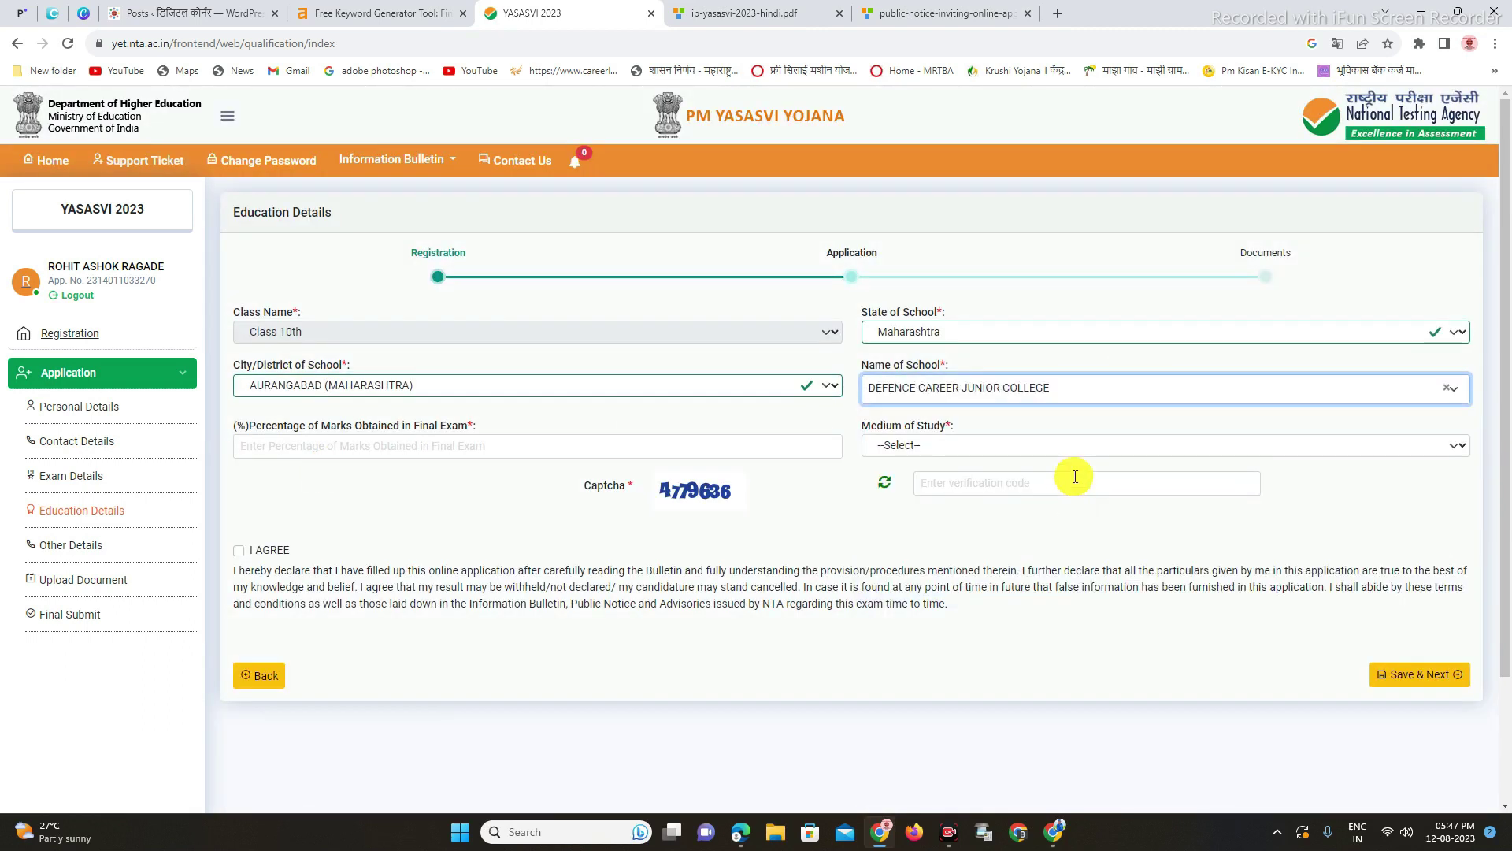
{"action": "left_click", "coordinate": [274, 446]}
{"action": "type", "text": "83"}
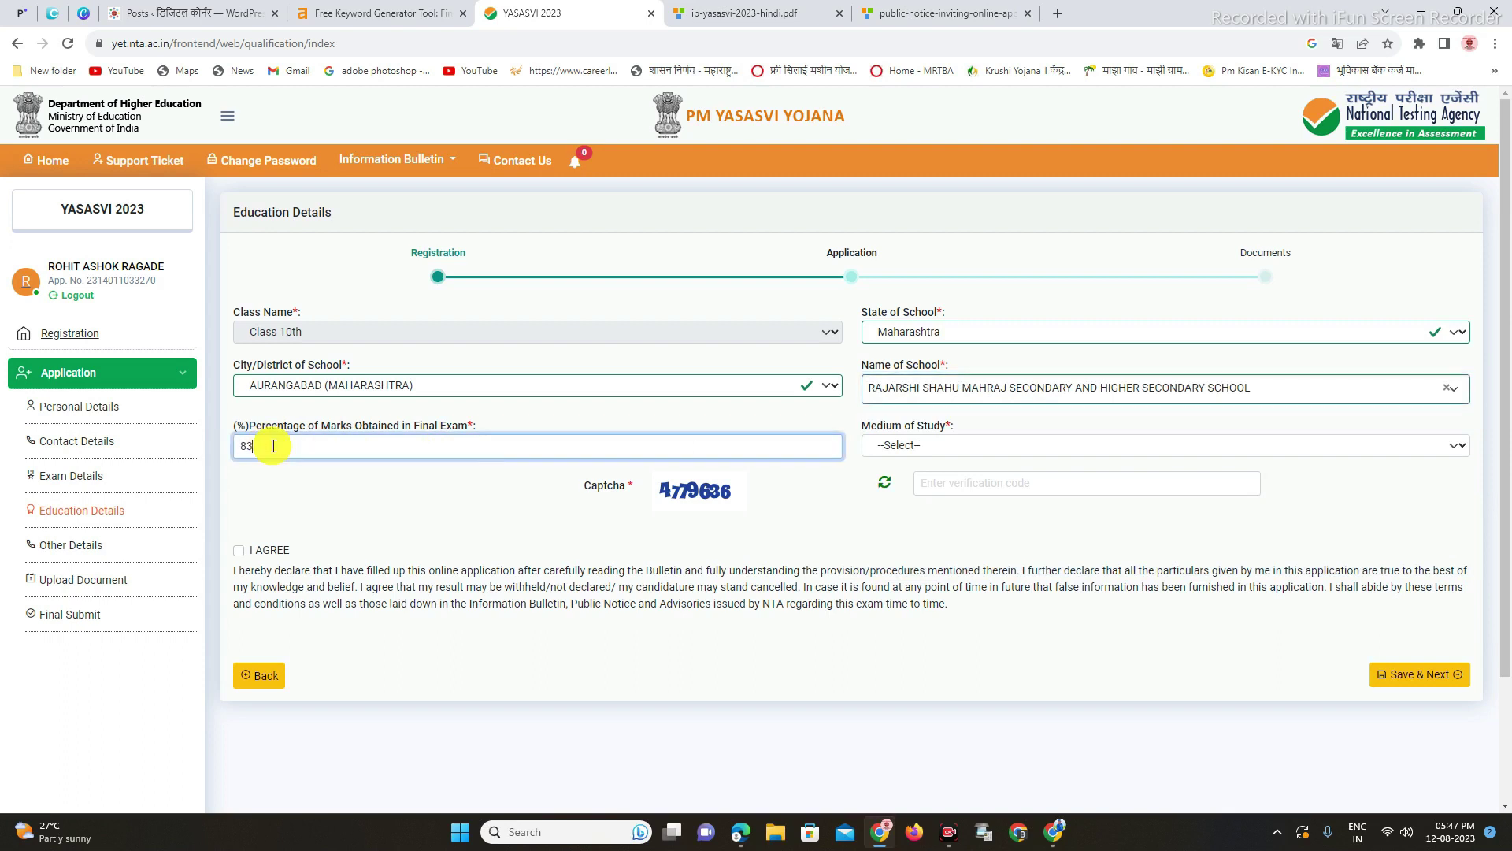
{"action": "left_click", "coordinate": [935, 442]}
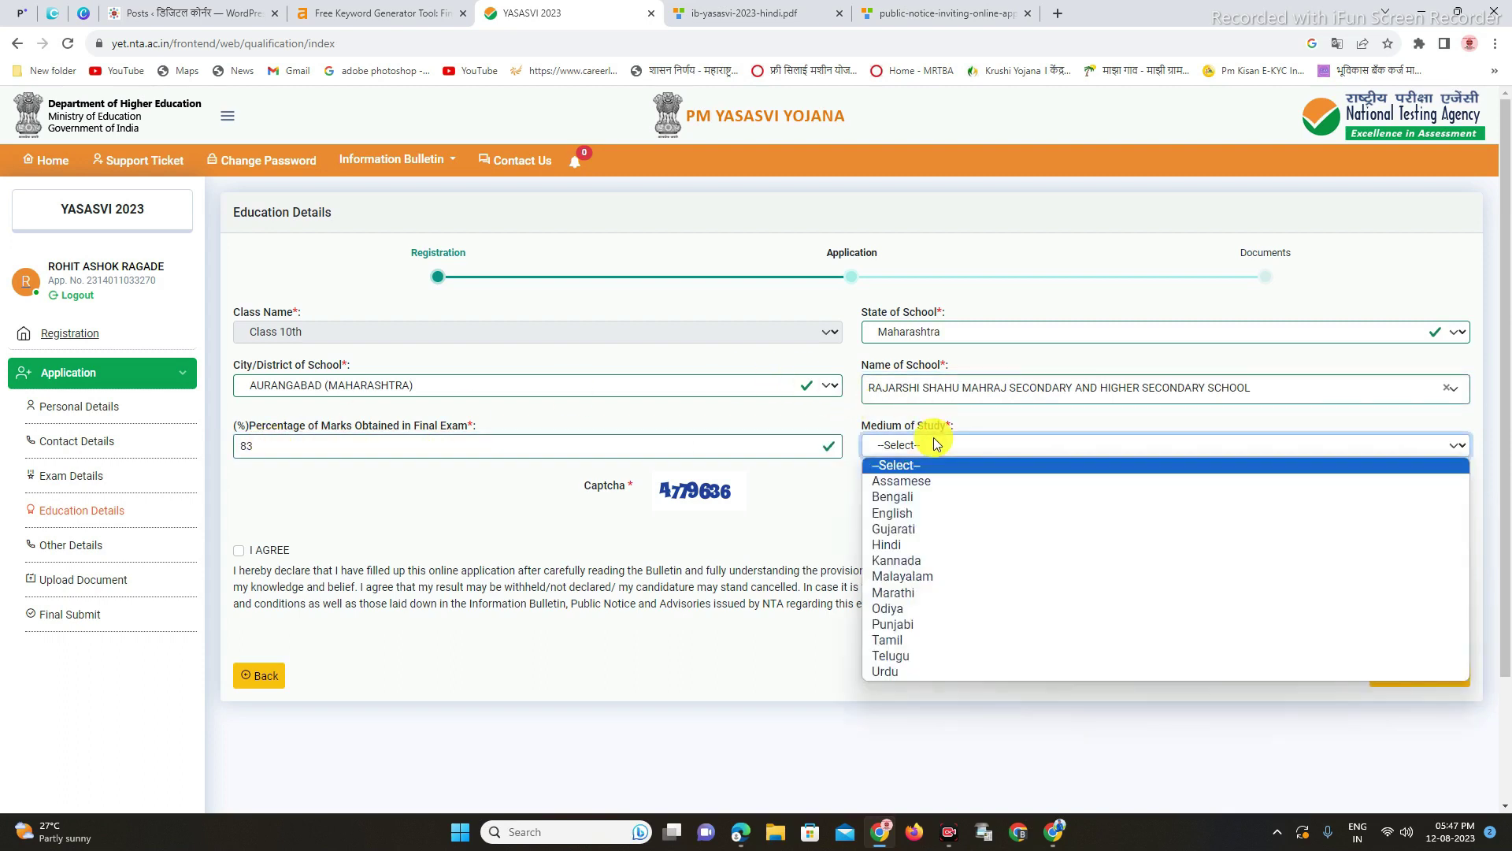
{"action": "left_click", "coordinate": [963, 592]}
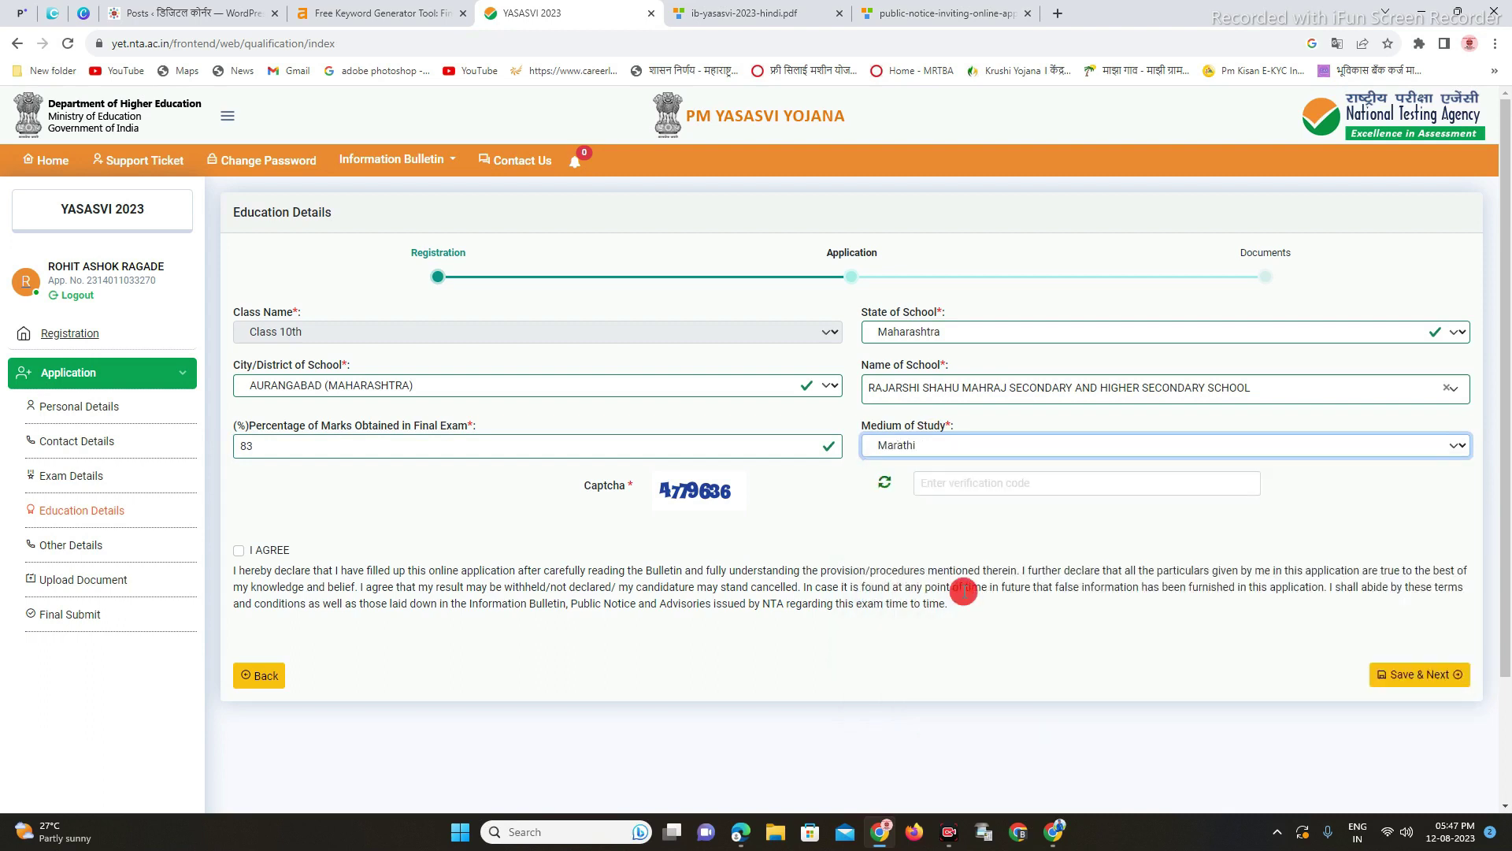
Enter the captcha code, accept the declaration and save the education details.
{"action": "left_click", "coordinate": [949, 484]}
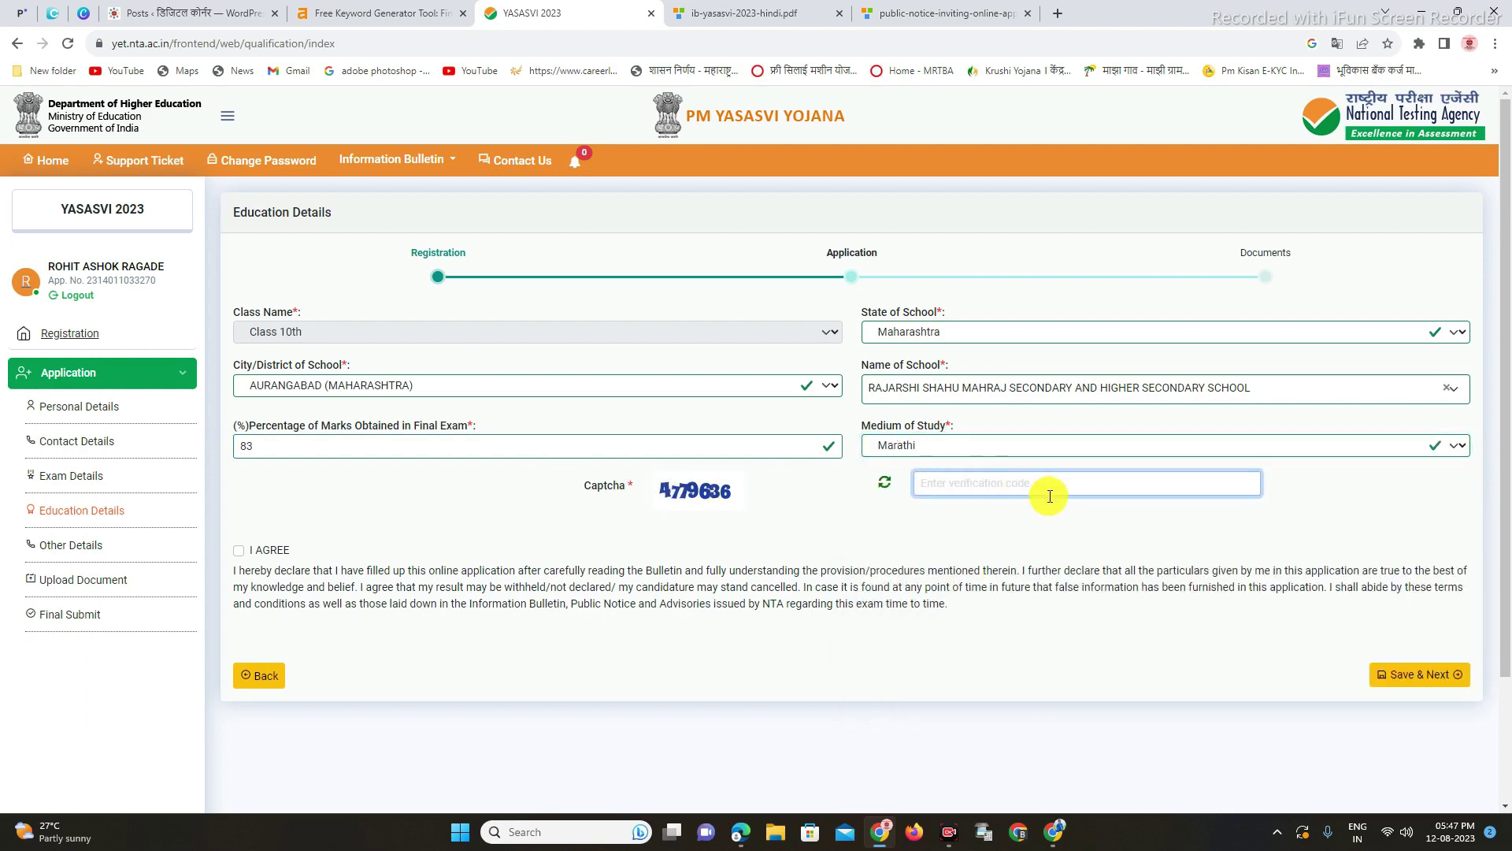
{"action": "type", "text": "4779636"}
{"action": "left_click", "coordinate": [239, 550]}
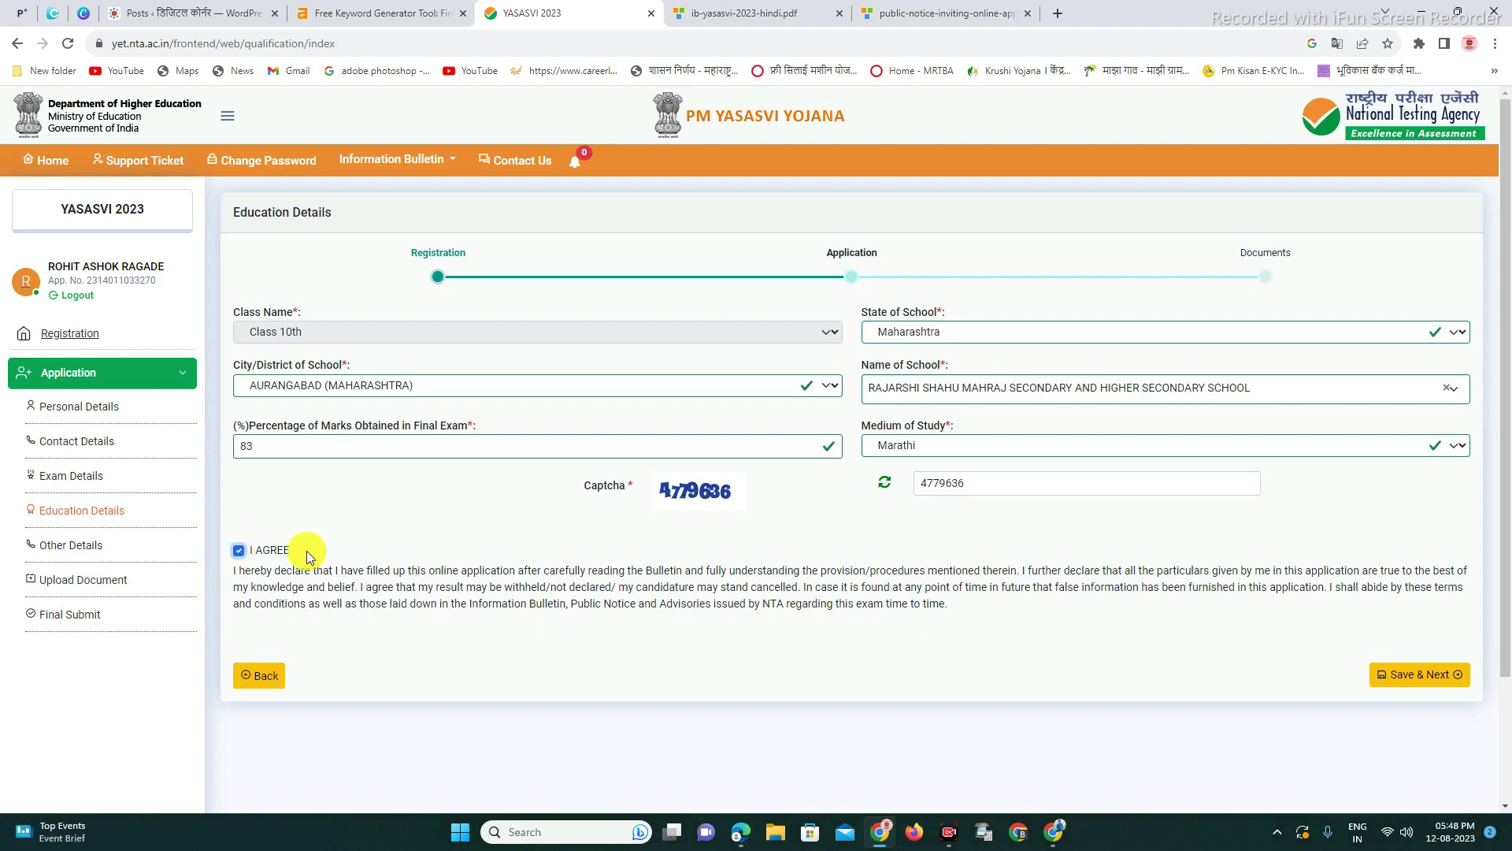
{"action": "left_click", "coordinate": [1432, 675]}
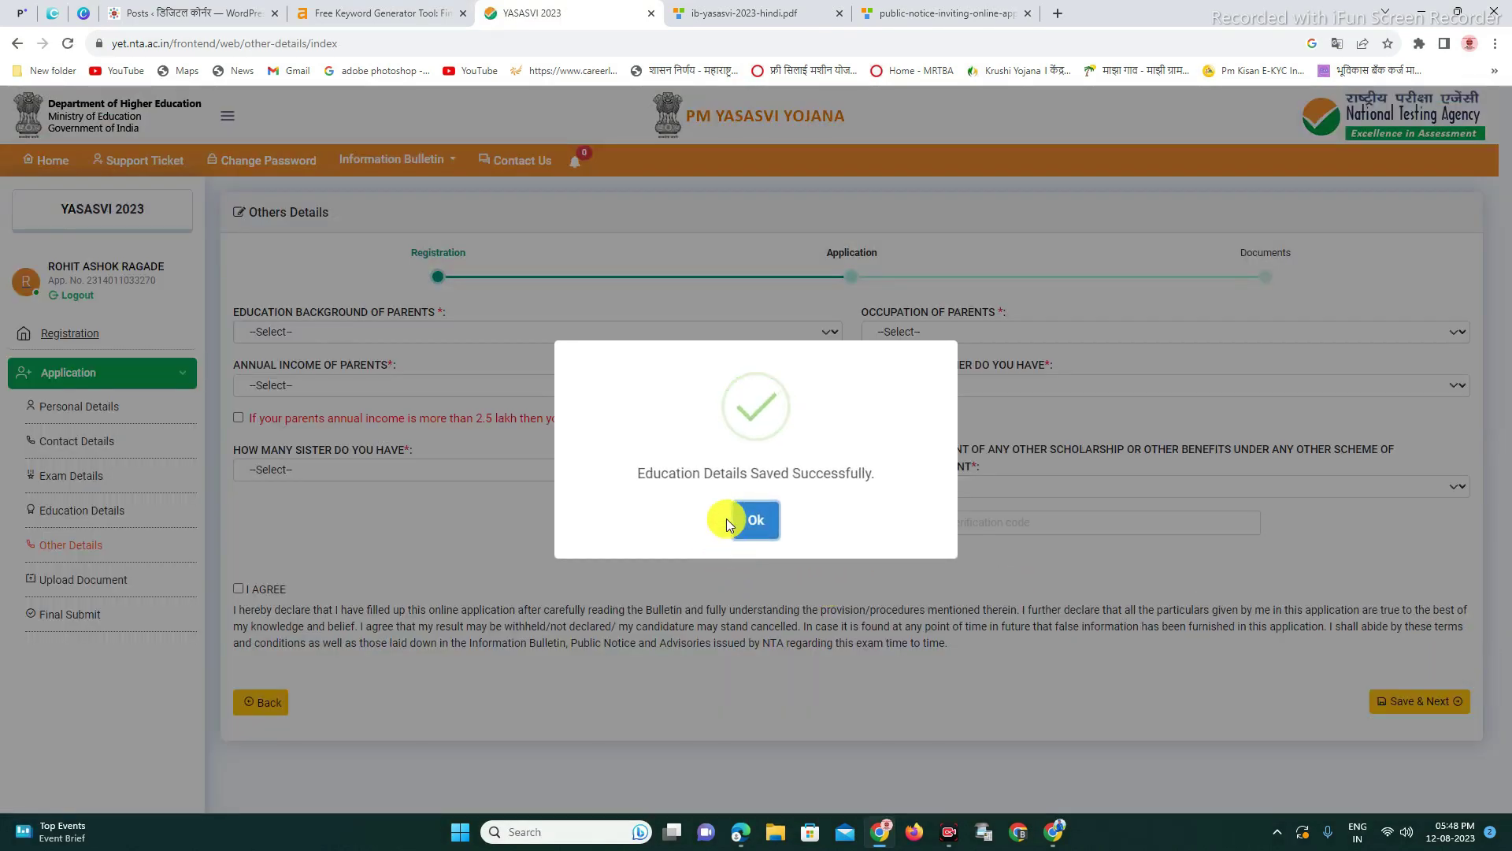
Set parents' education background to ILLITERATE and occupation to OTHERS.
{"action": "left_click", "coordinate": [753, 523]}
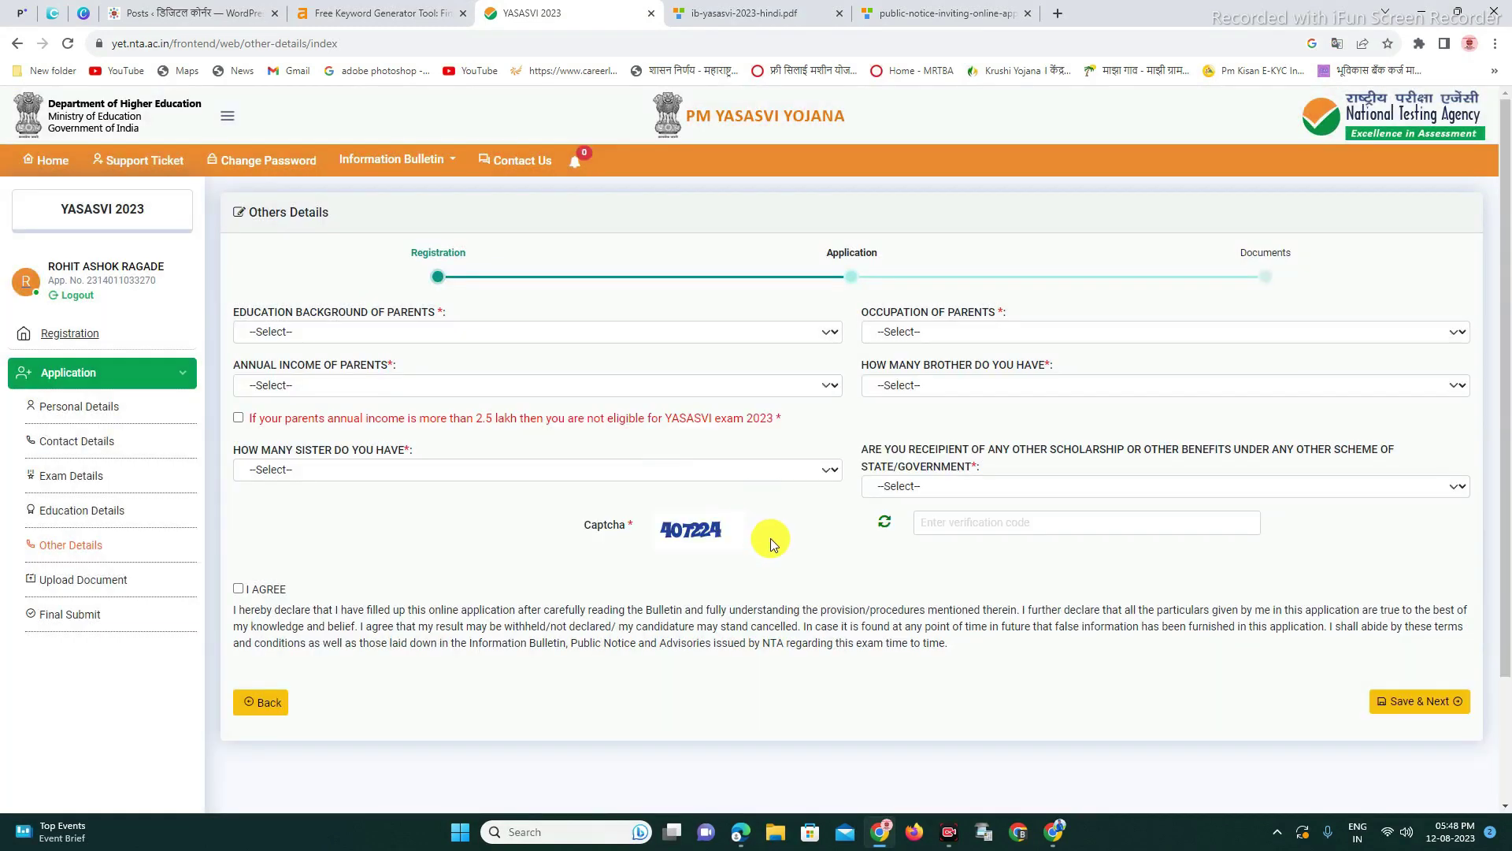
{"action": "left_click_drag", "start_coordinate": [365, 210], "coordinate": [390, 209]}
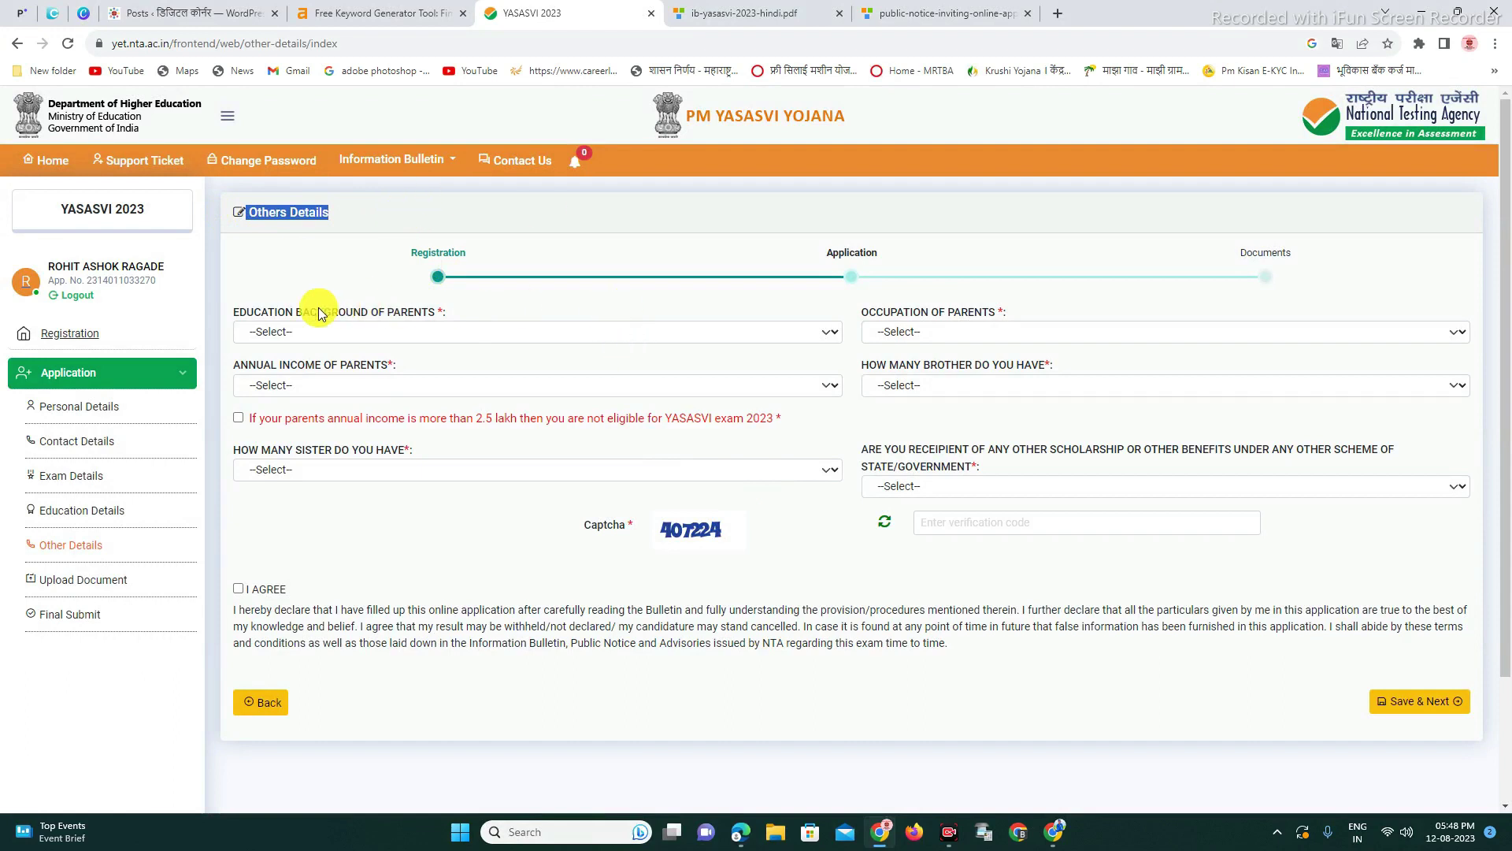
{"action": "left_click_drag", "start_coordinate": [236, 312], "coordinate": [455, 313]}
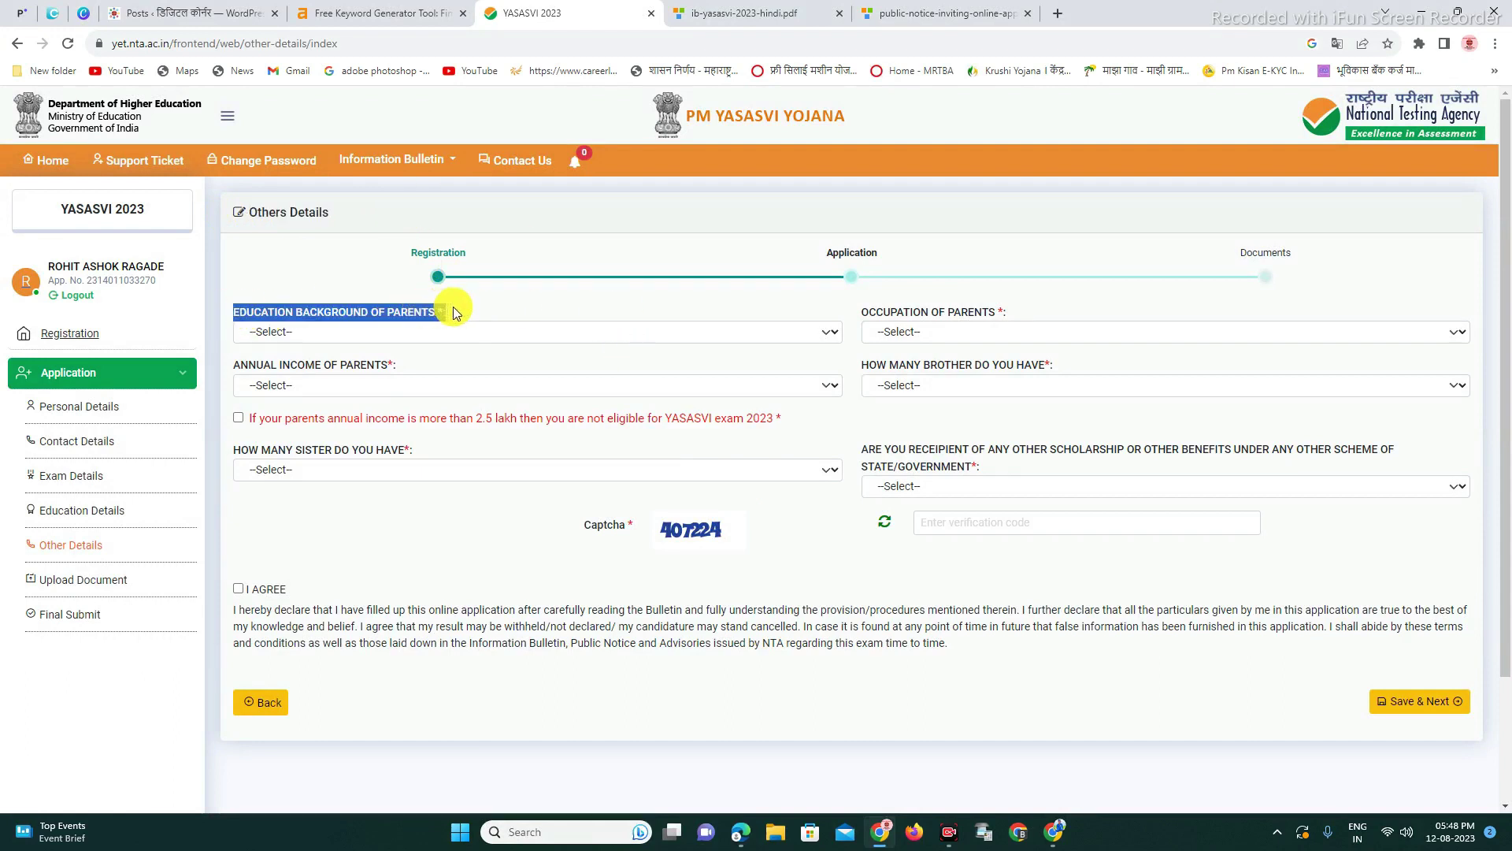
{"action": "left_click", "coordinate": [457, 319]}
{"action": "left_click", "coordinate": [462, 328]}
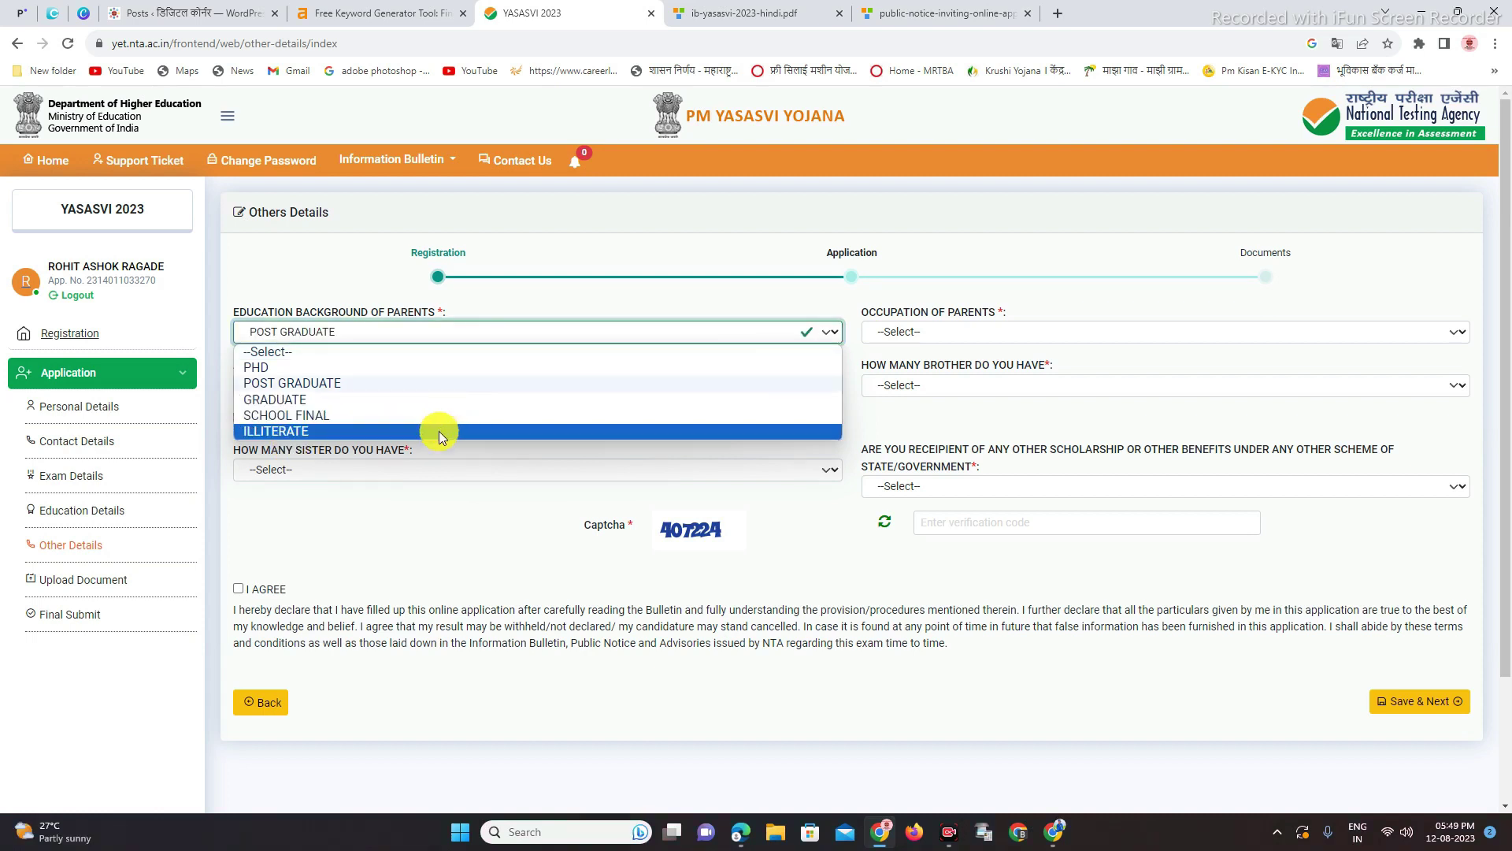
{"action": "left_click", "coordinate": [293, 433]}
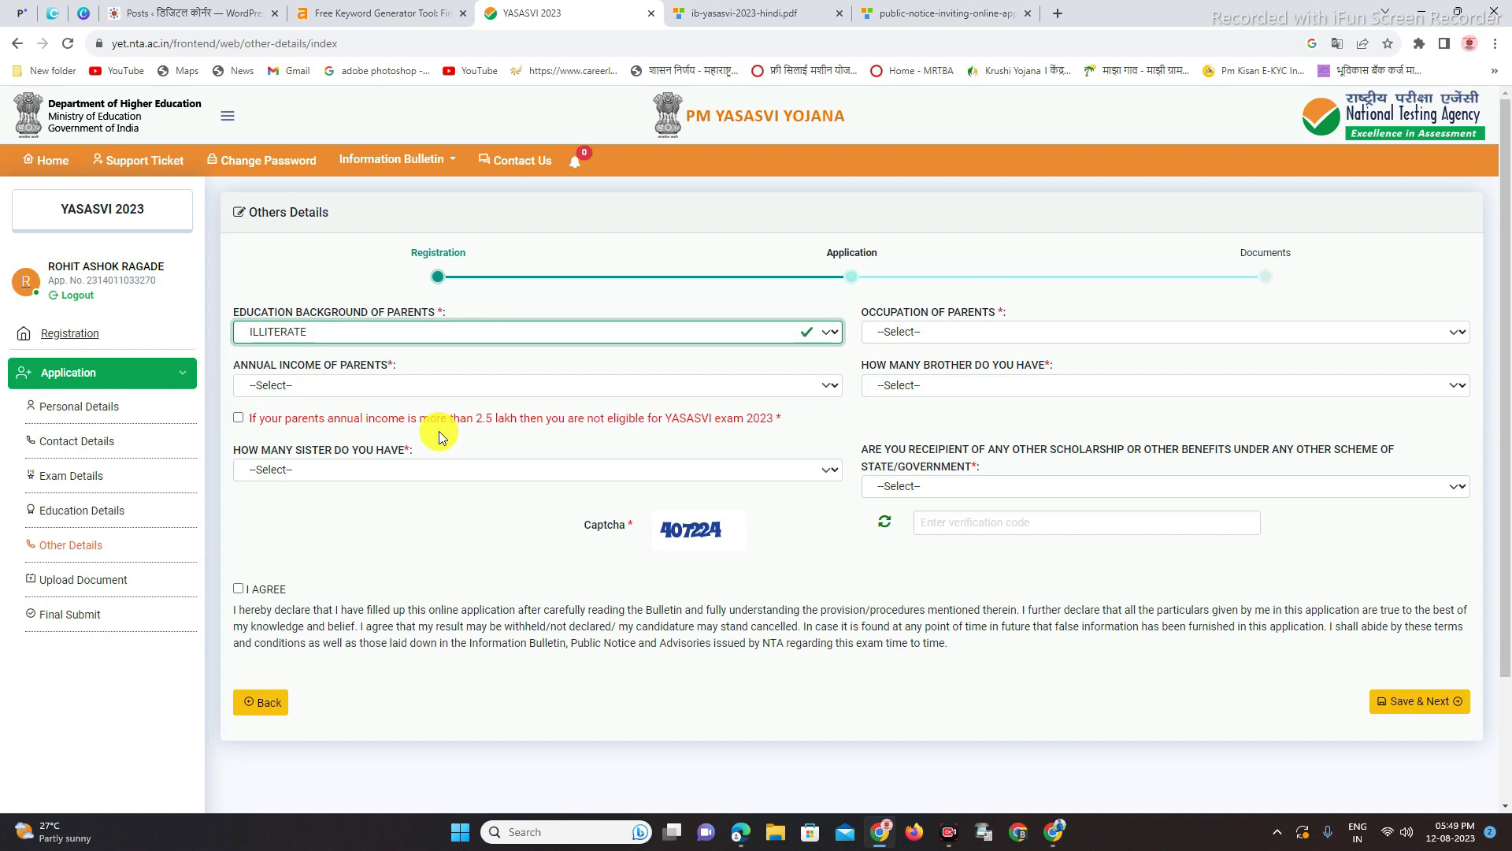
{"action": "left_click", "coordinate": [950, 338]}
{"action": "left_click", "coordinate": [920, 442]}
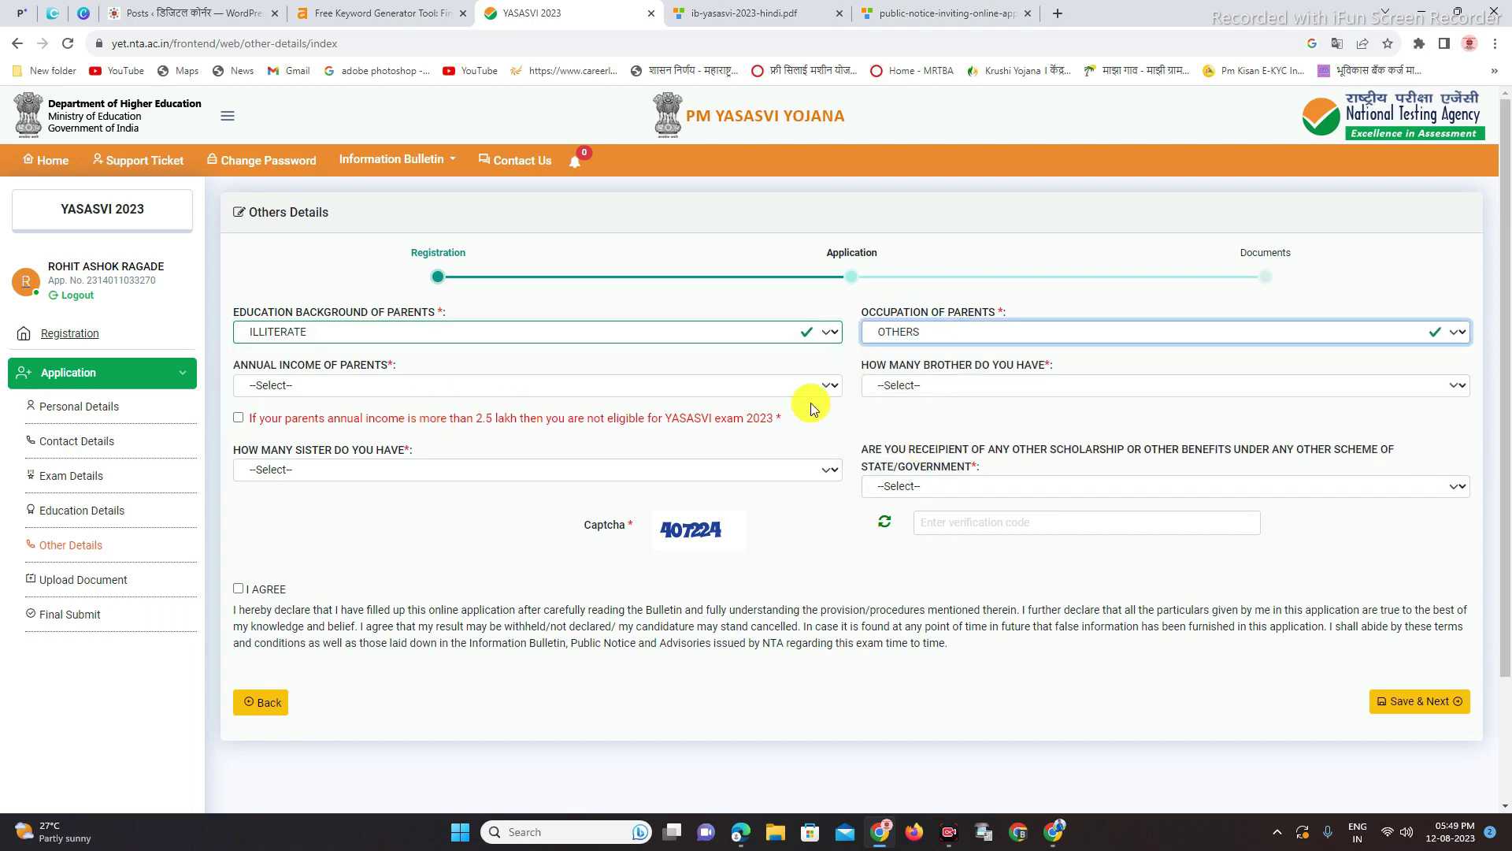
Set annual income to Not more than 2.5 lakhs and number of brothers to 1.
{"action": "left_click", "coordinate": [447, 385]}
{"action": "left_click", "coordinate": [437, 419]}
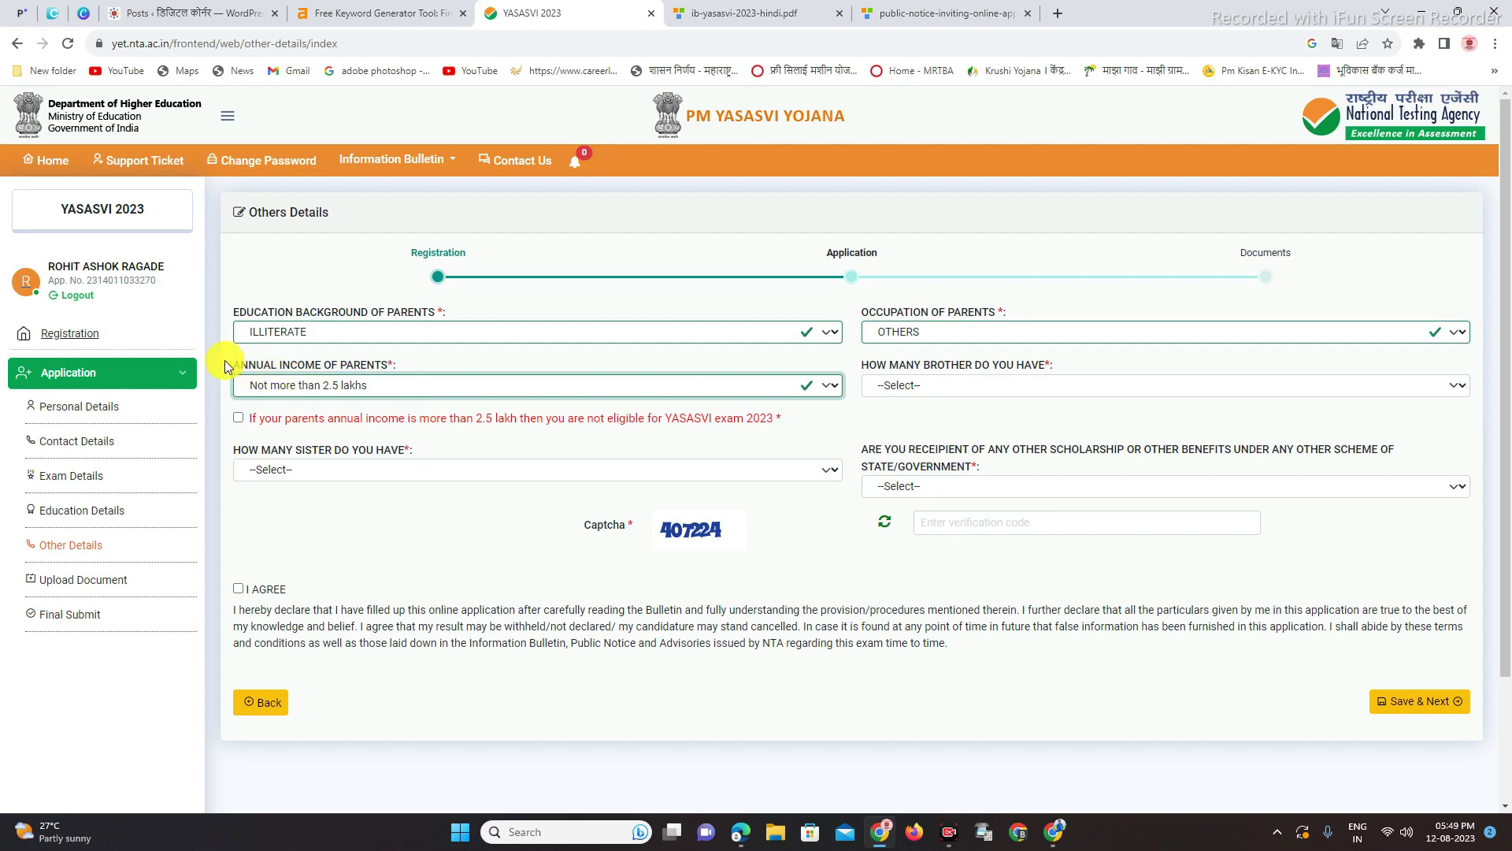
{"action": "left_click_drag", "start_coordinate": [233, 361], "coordinate": [452, 366]}
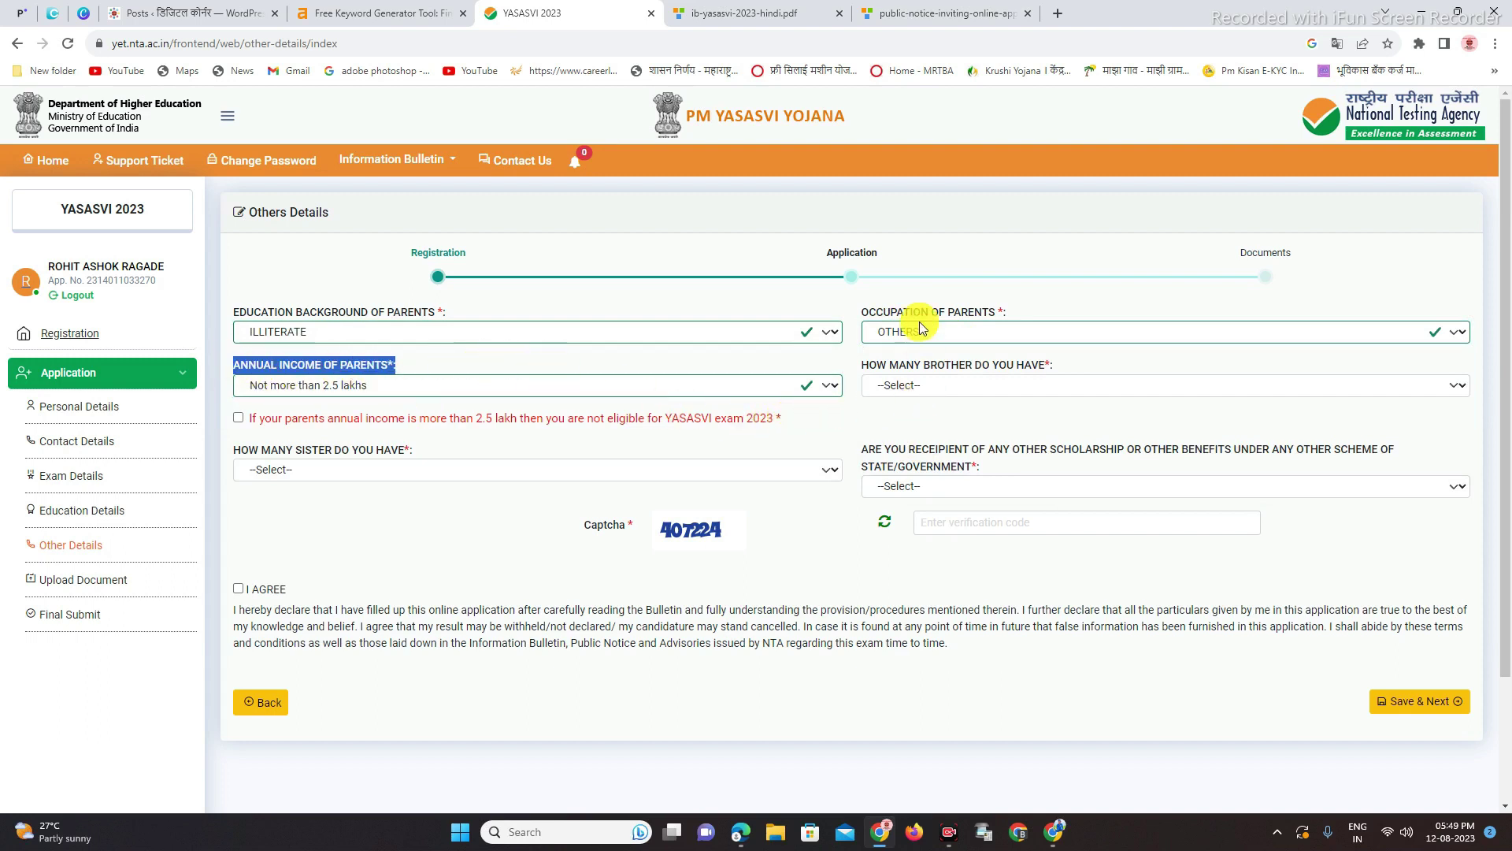
{"action": "left_click", "coordinate": [990, 332]}
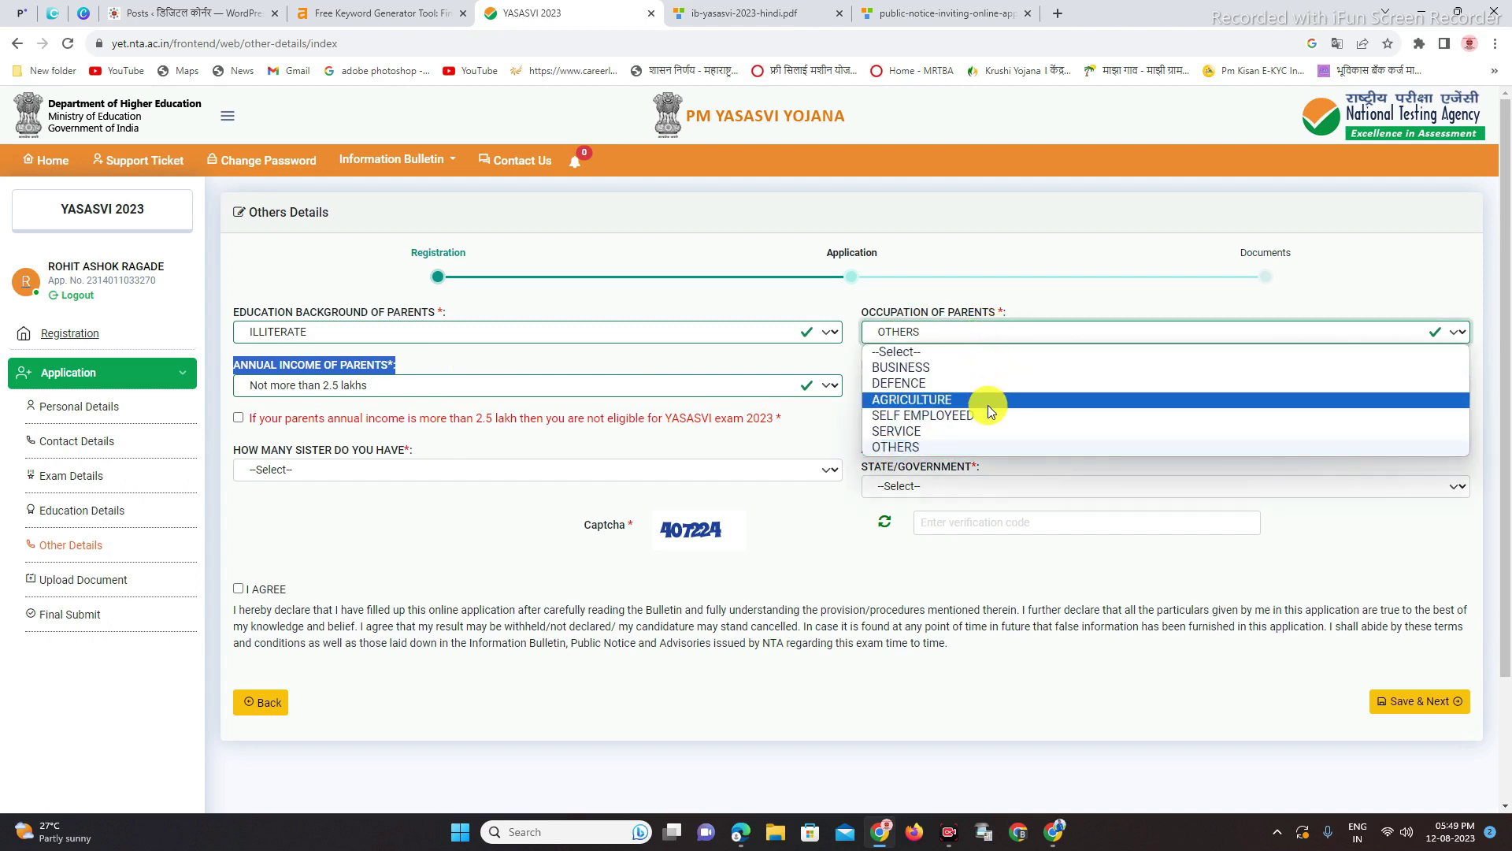
{"action": "left_click", "coordinate": [953, 446]}
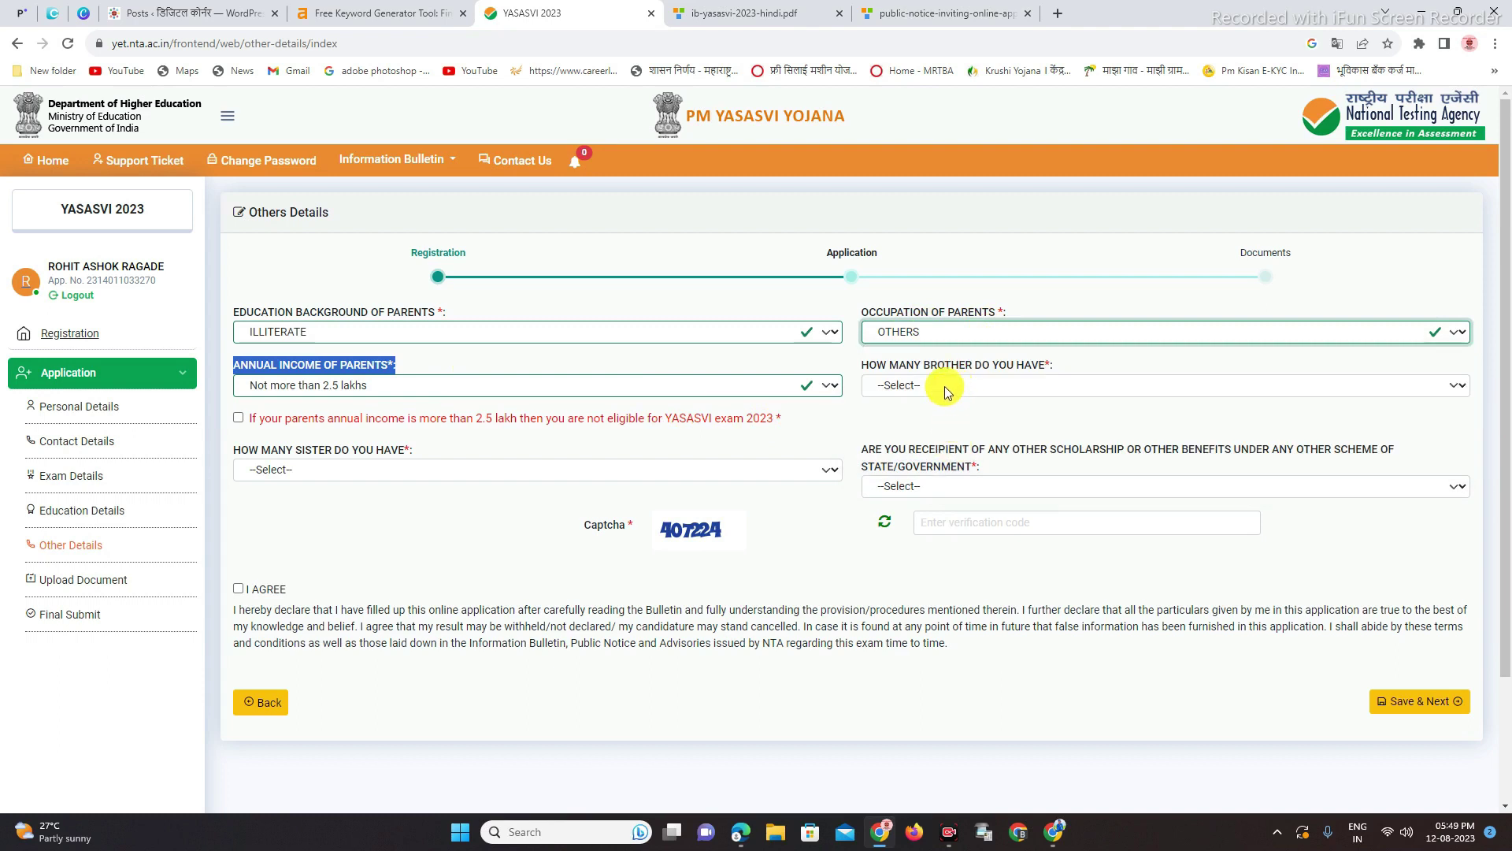
{"action": "left_click", "coordinate": [945, 386]}
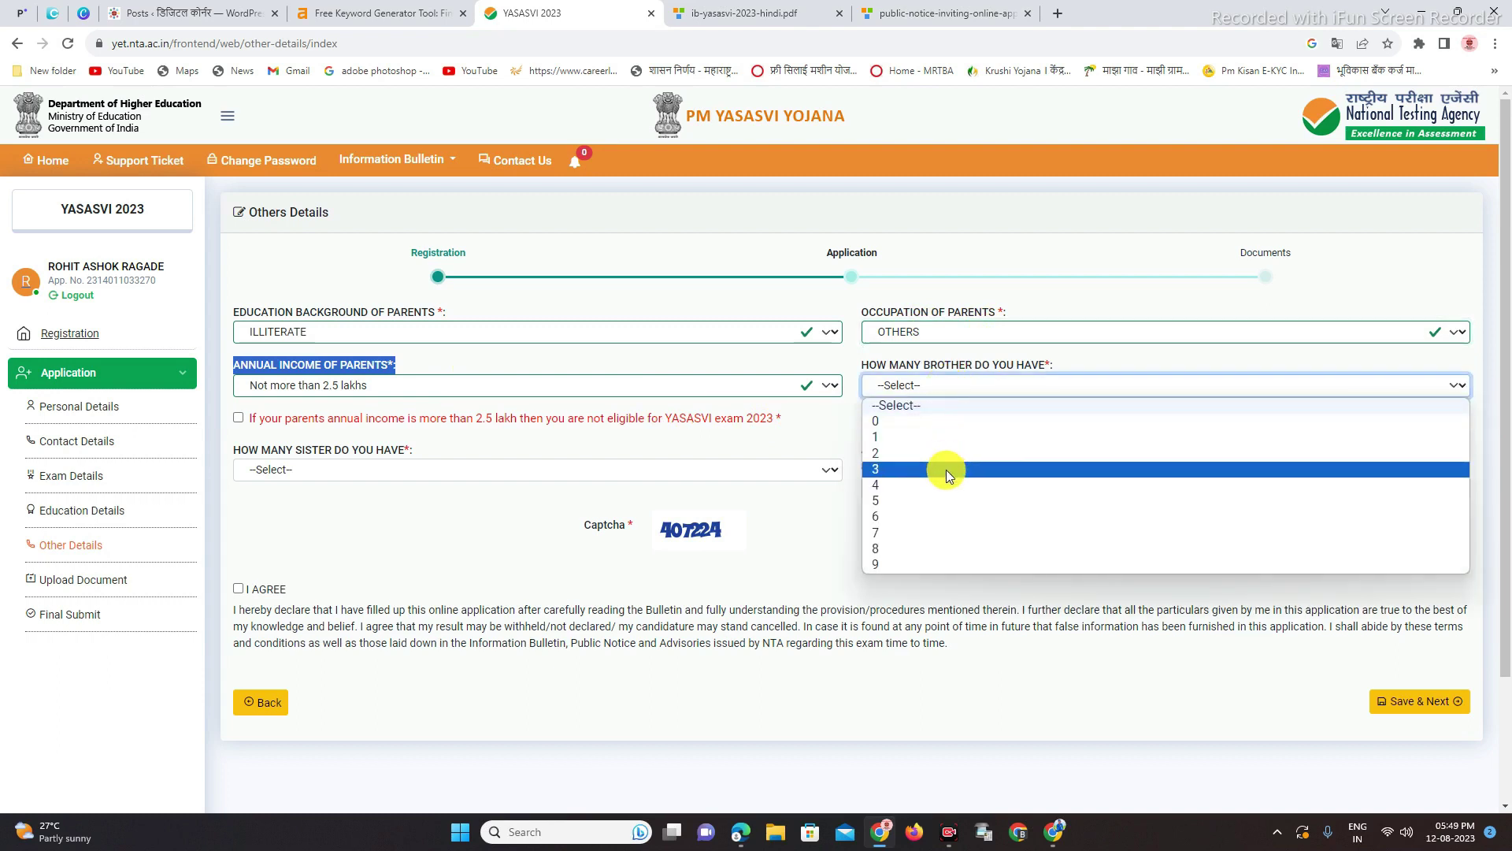
{"action": "left_click", "coordinate": [934, 435]}
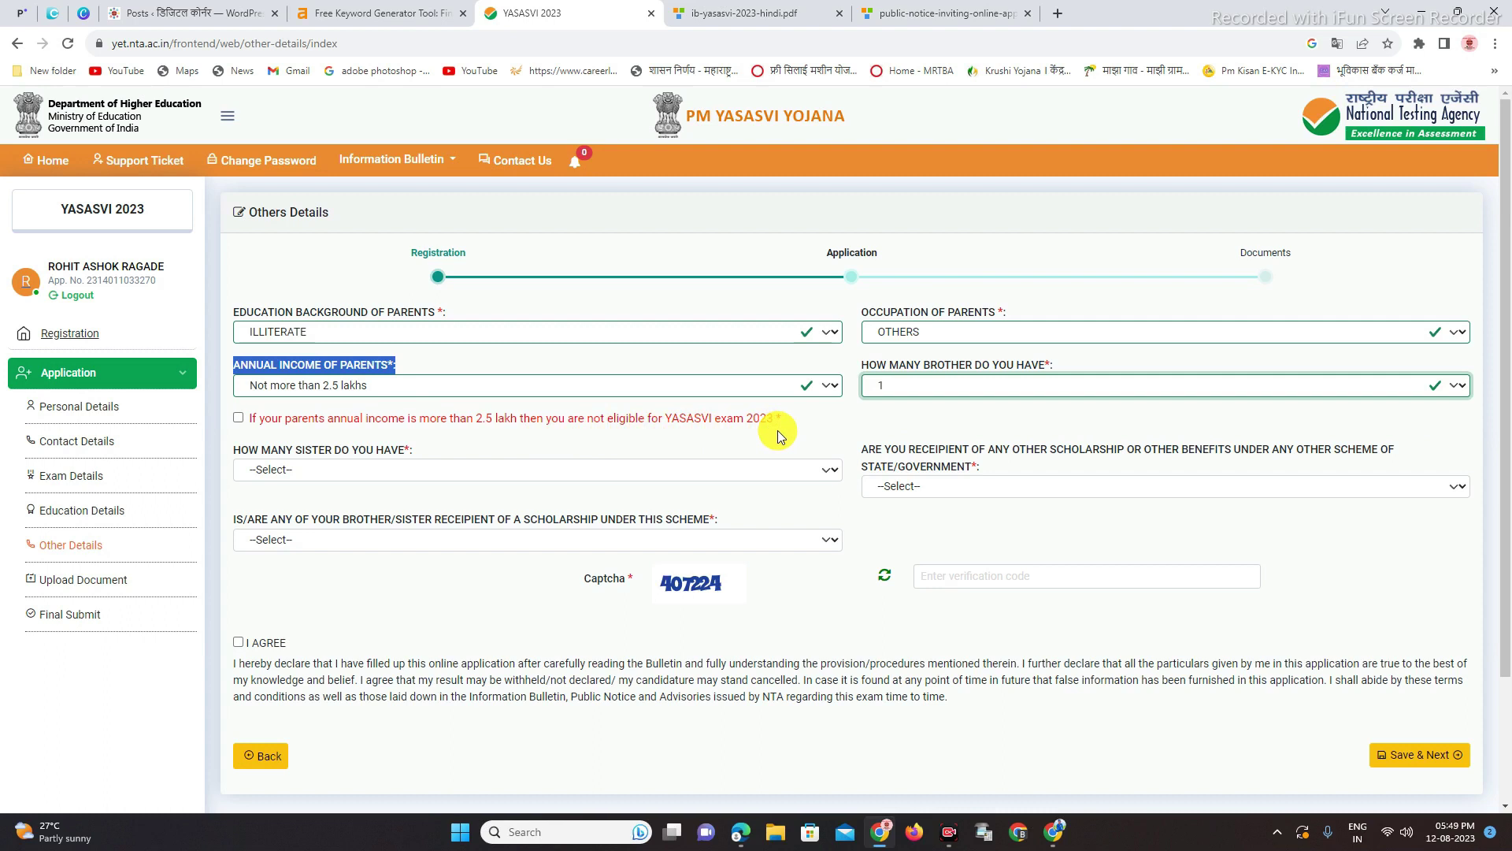
{"action": "left_click", "coordinate": [313, 431]}
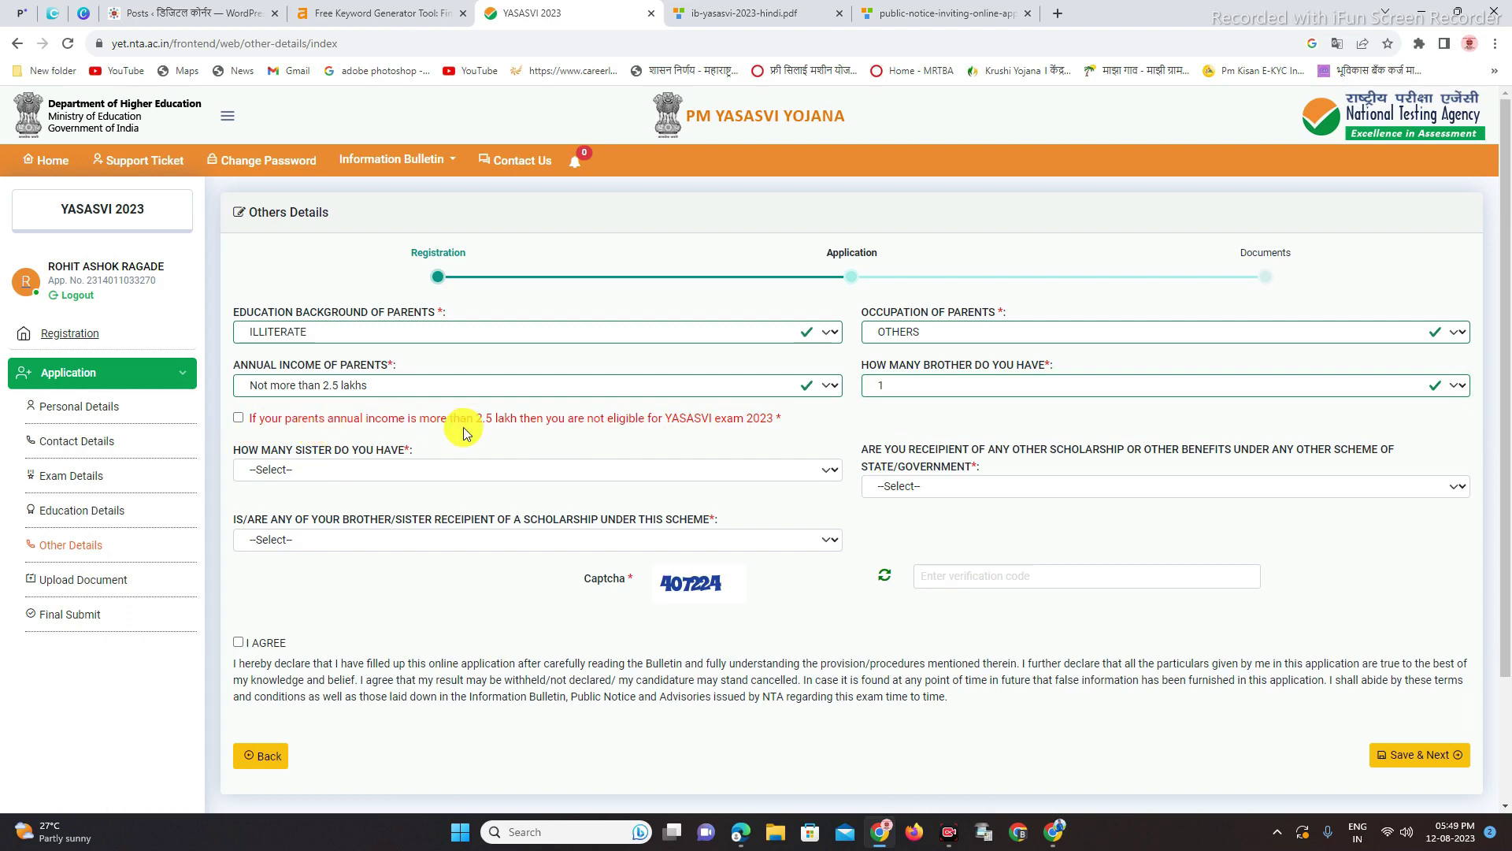
Confirm the income eligibility statement and set the number of sisters to 1.
{"action": "left_click", "coordinate": [239, 417]}
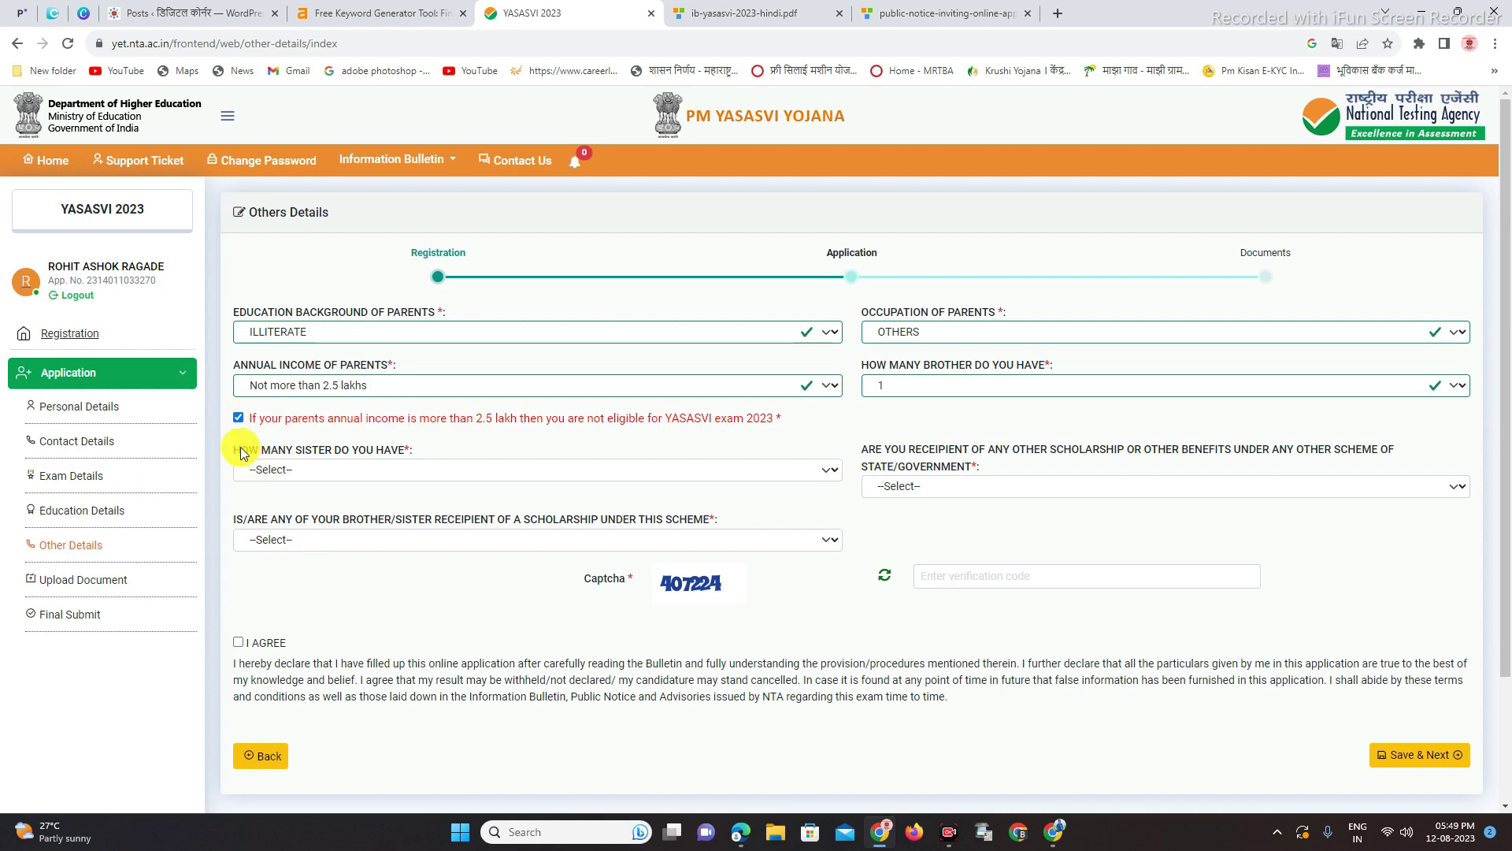
{"action": "left_click_drag", "start_coordinate": [234, 449], "coordinate": [389, 455]}
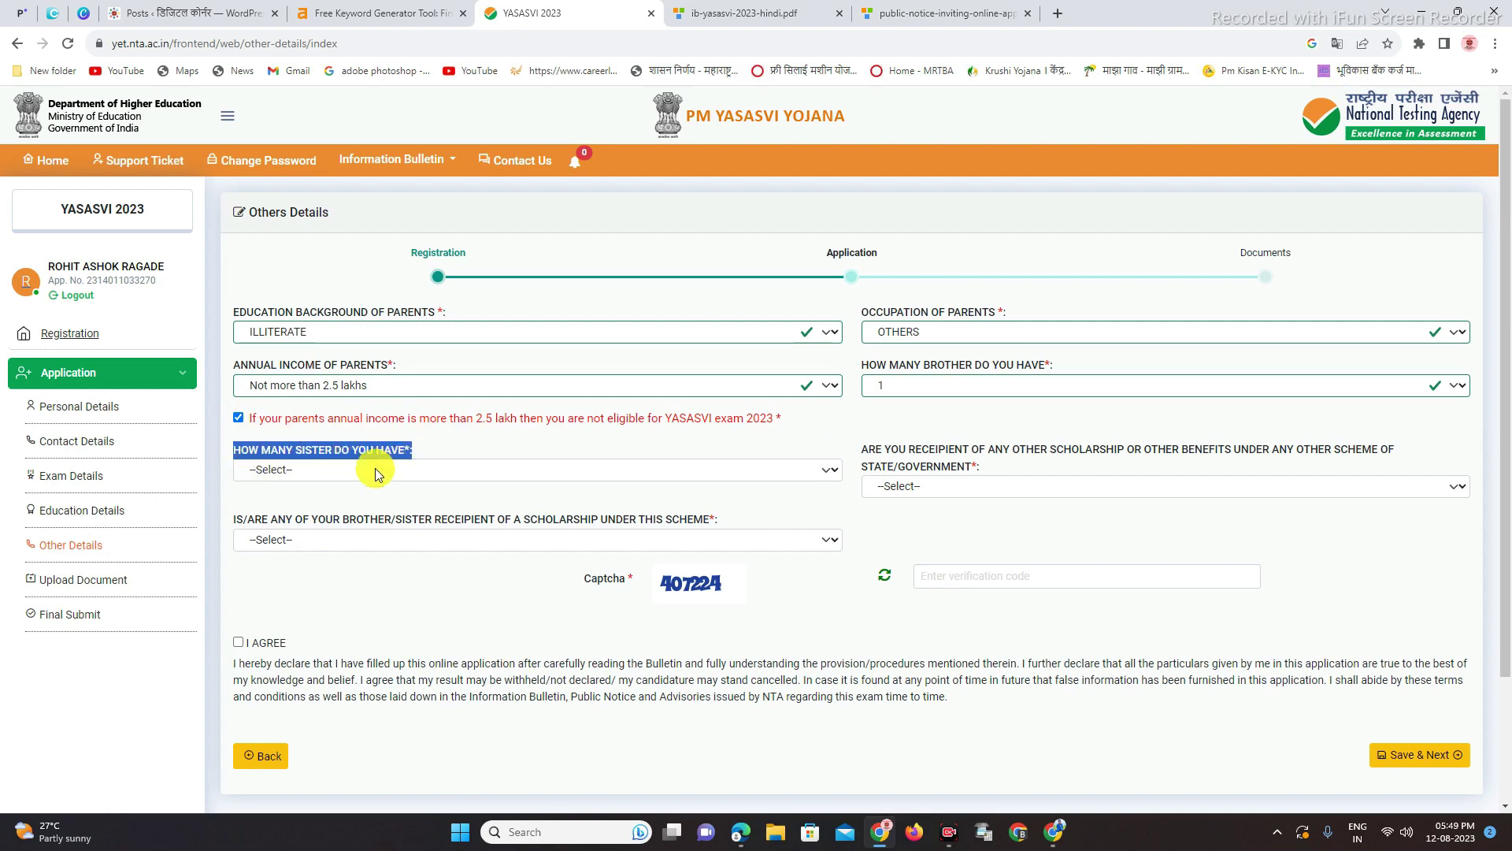
{"action": "left_click", "coordinate": [358, 470]}
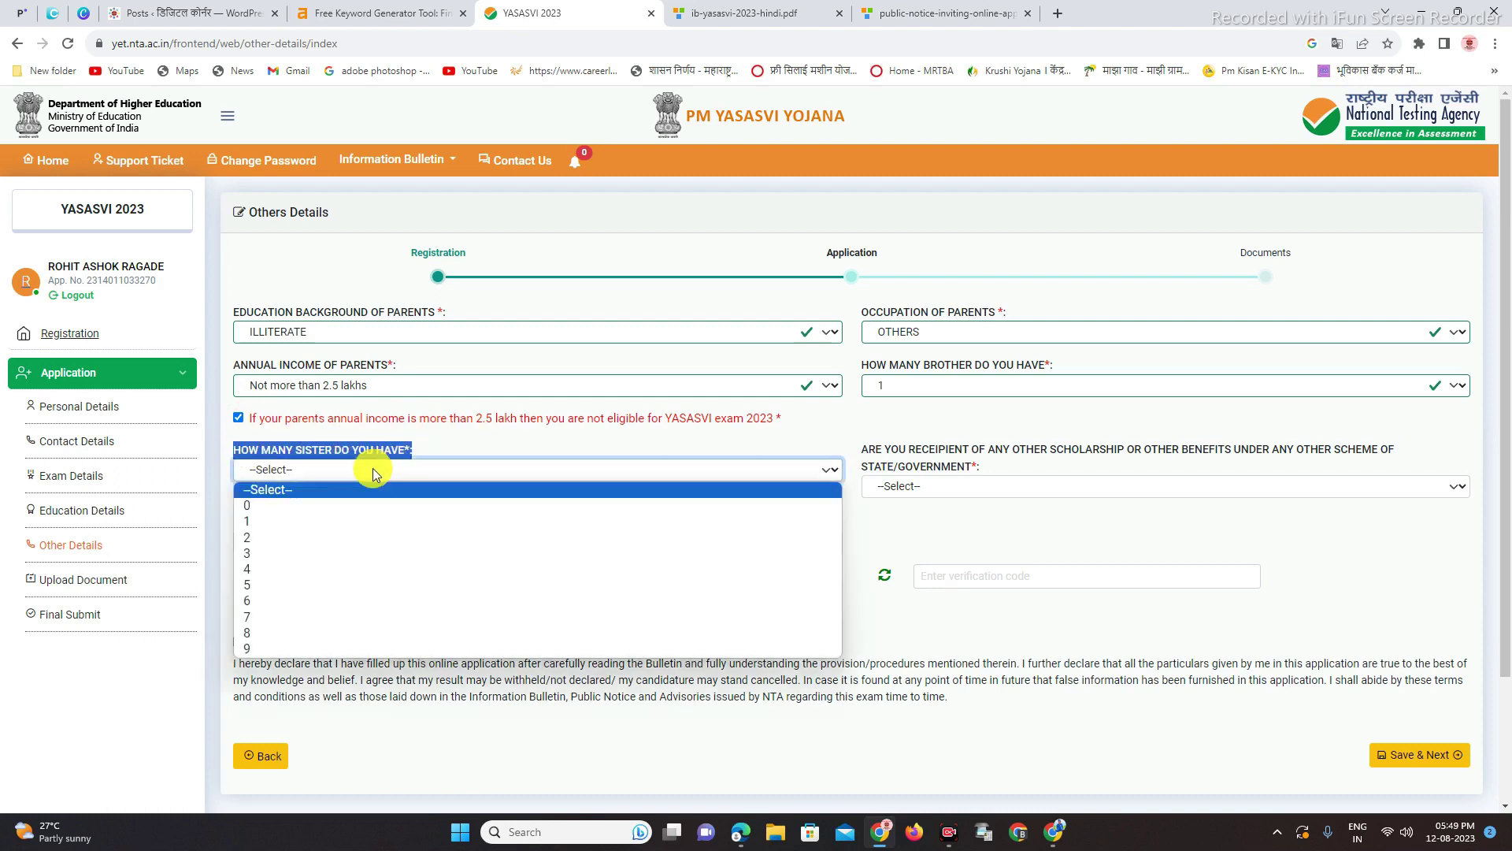
{"action": "left_click", "coordinate": [353, 520]}
Answer No to both the other-scholarship and sibling-scholarship questions.
{"action": "left_click_drag", "start_coordinate": [863, 450], "coordinate": [1363, 467]}
{"action": "left_click", "coordinate": [1281, 457]}
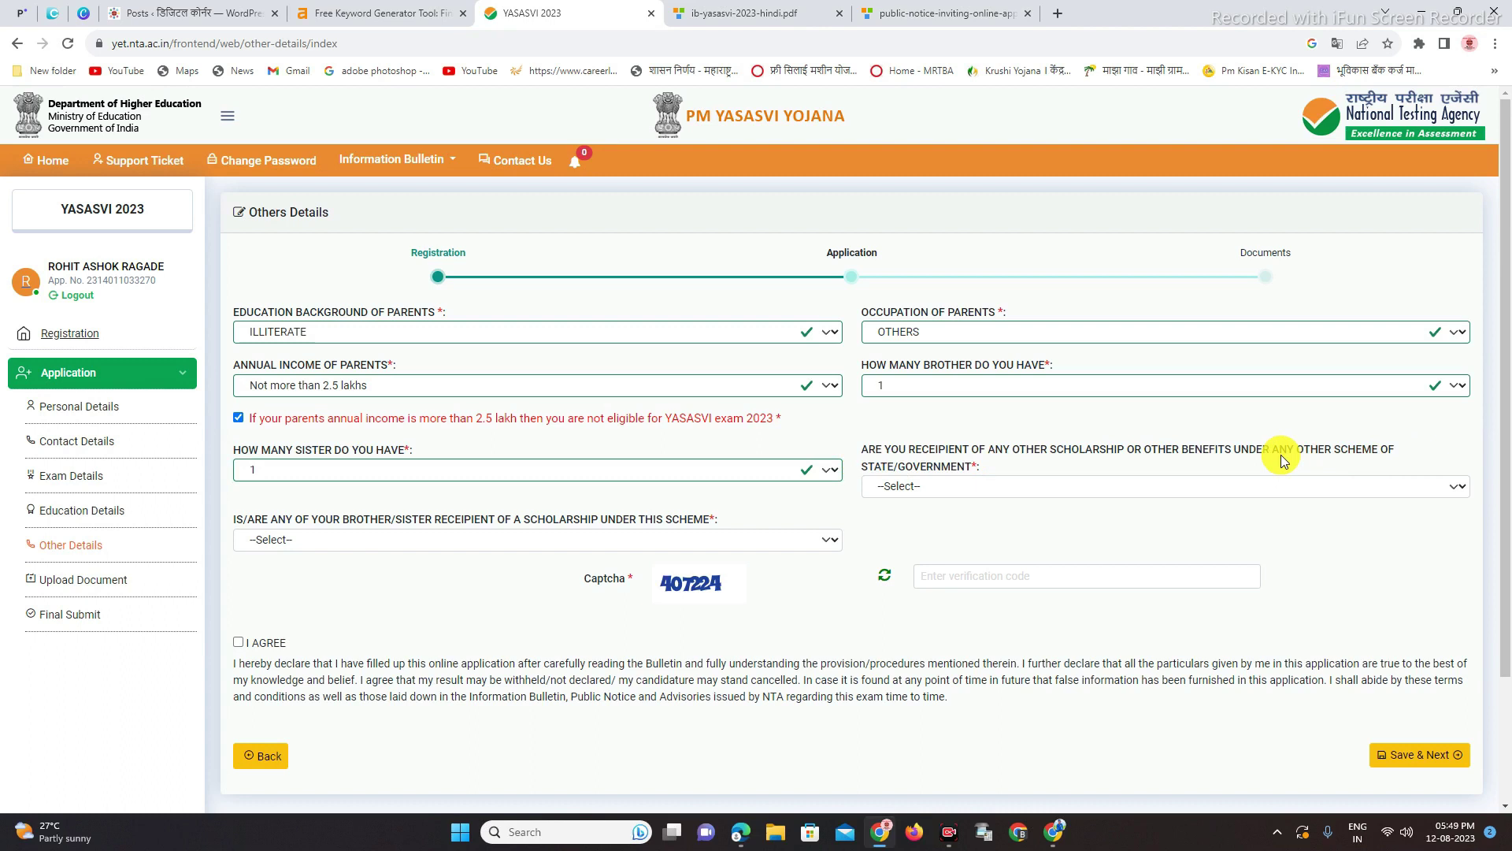
{"action": "left_click", "coordinate": [1037, 488]}
{"action": "left_click", "coordinate": [915, 527]}
{"action": "left_click", "coordinate": [914, 486]}
{"action": "left_click", "coordinate": [913, 538]}
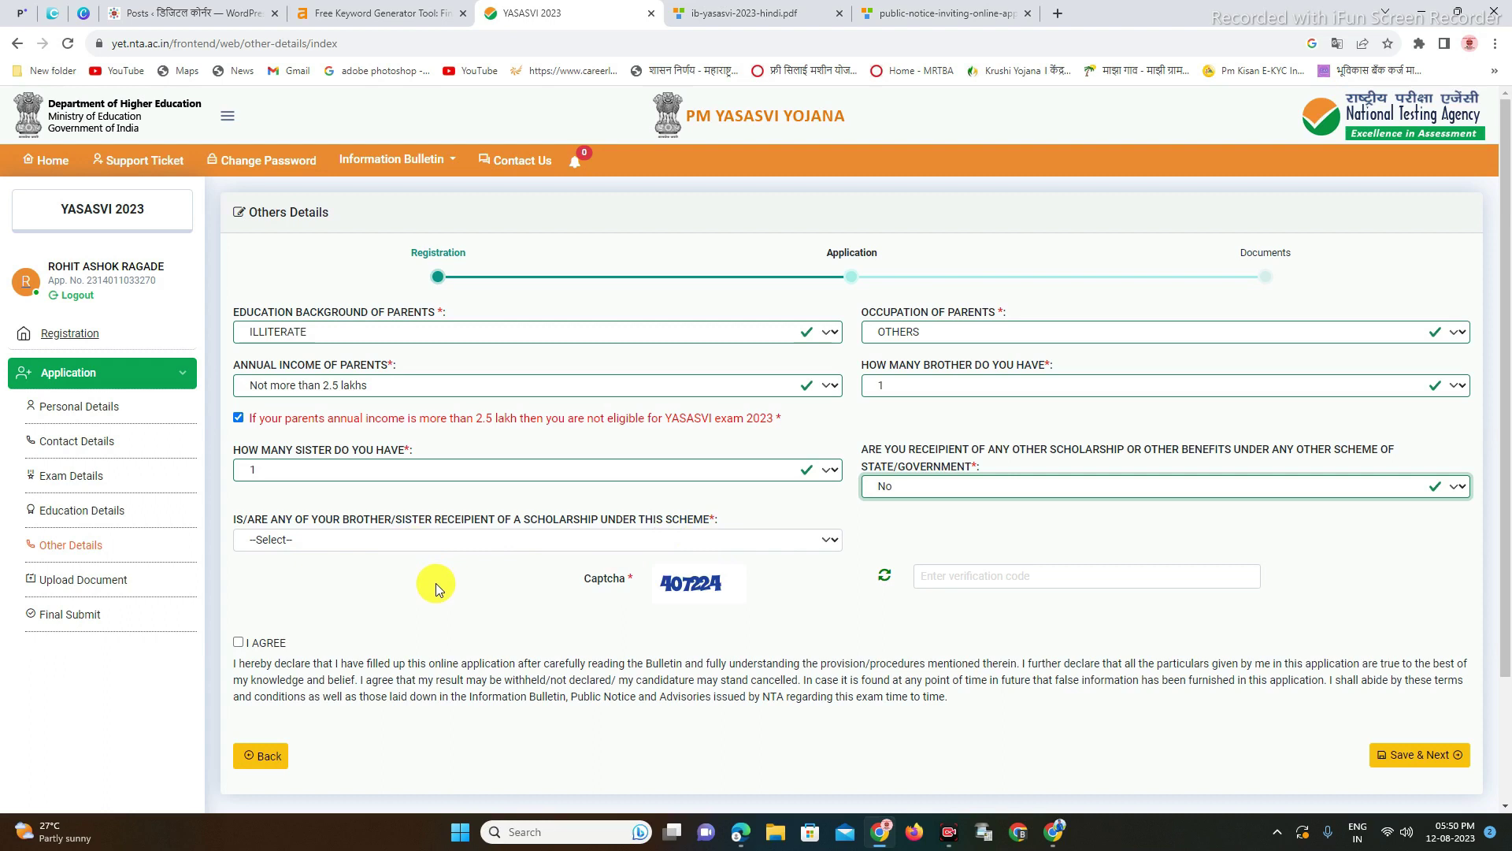
{"action": "left_click", "coordinate": [390, 542]}
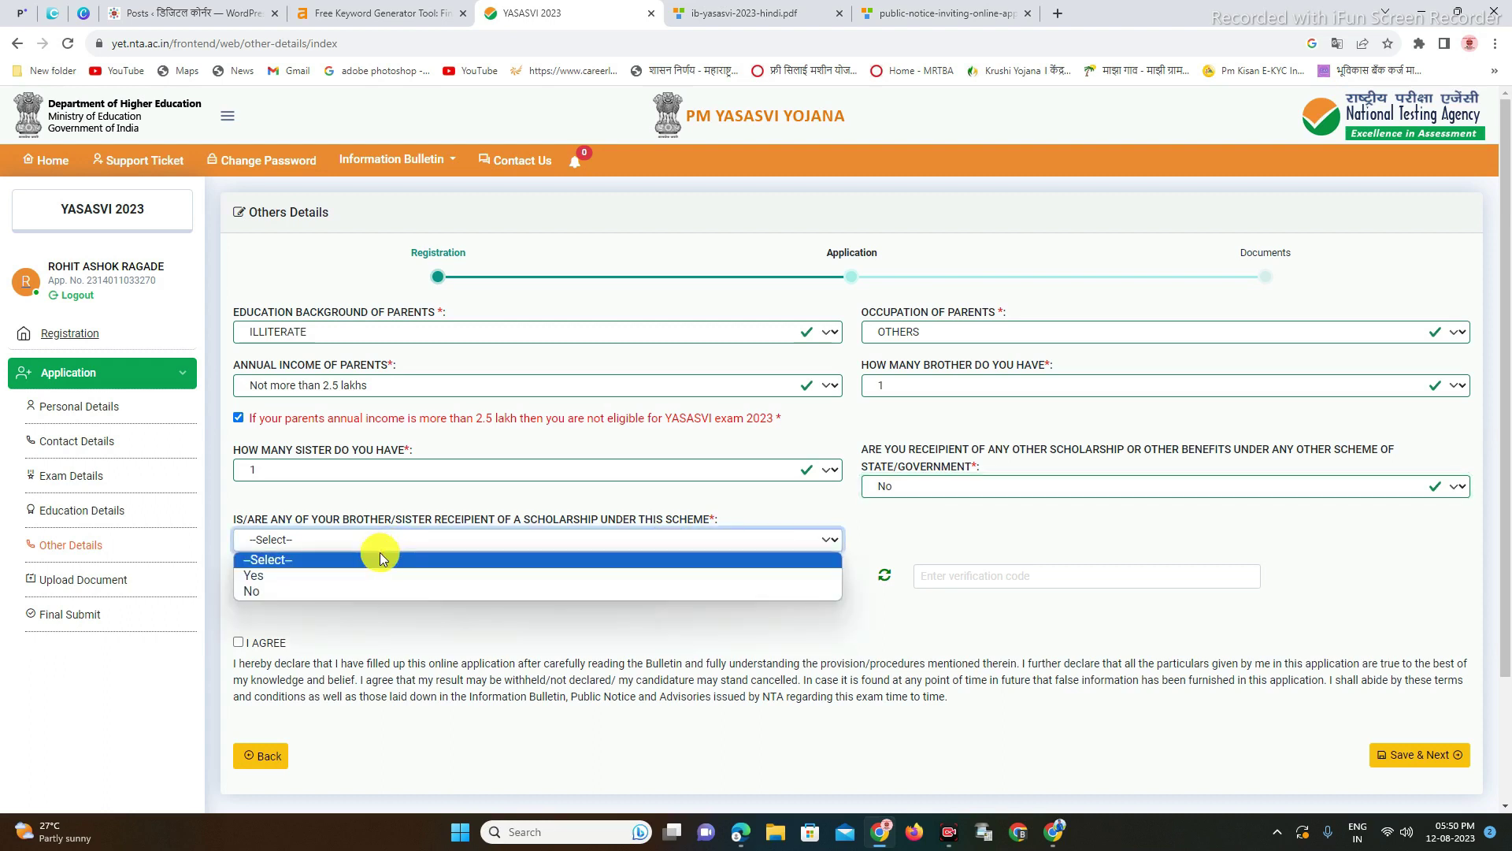
{"action": "left_click", "coordinate": [342, 591]}
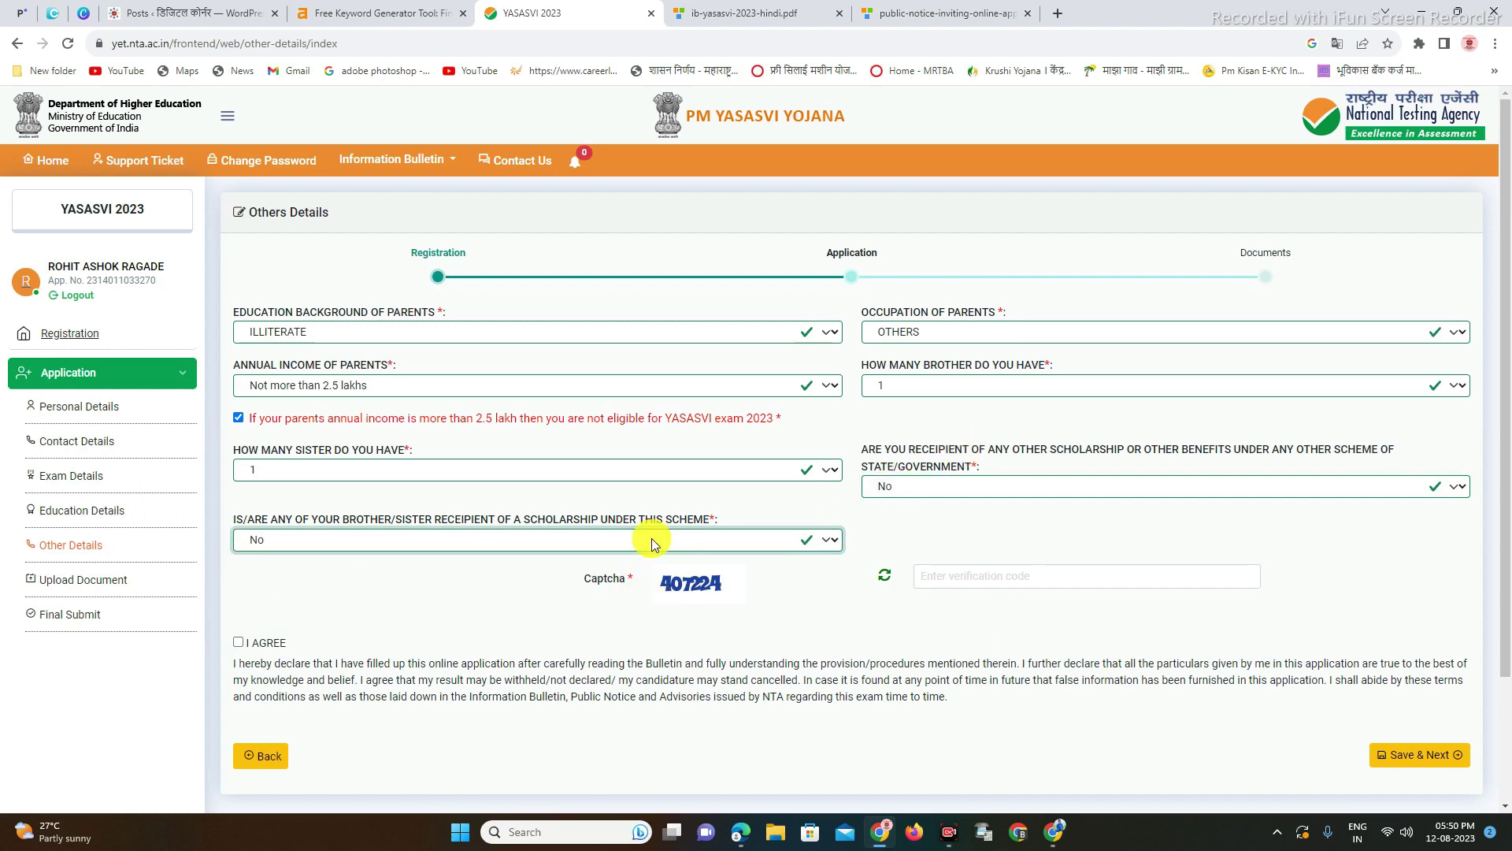
Enter the verification code, agree to the declaration and save Other Details.
{"action": "left_click", "coordinate": [936, 577]}
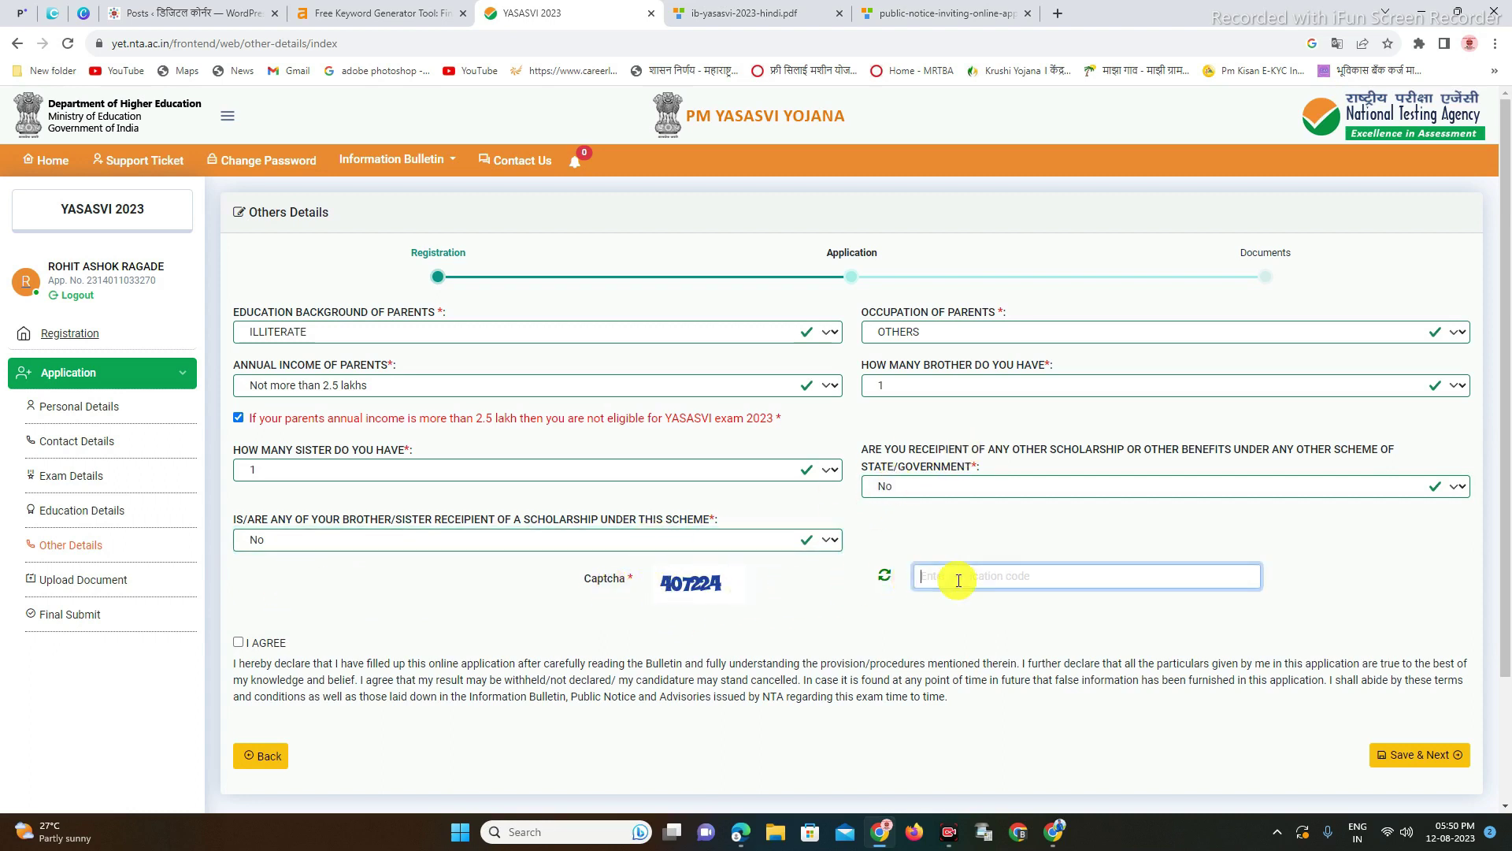
{"action": "left_click", "coordinate": [237, 643]}
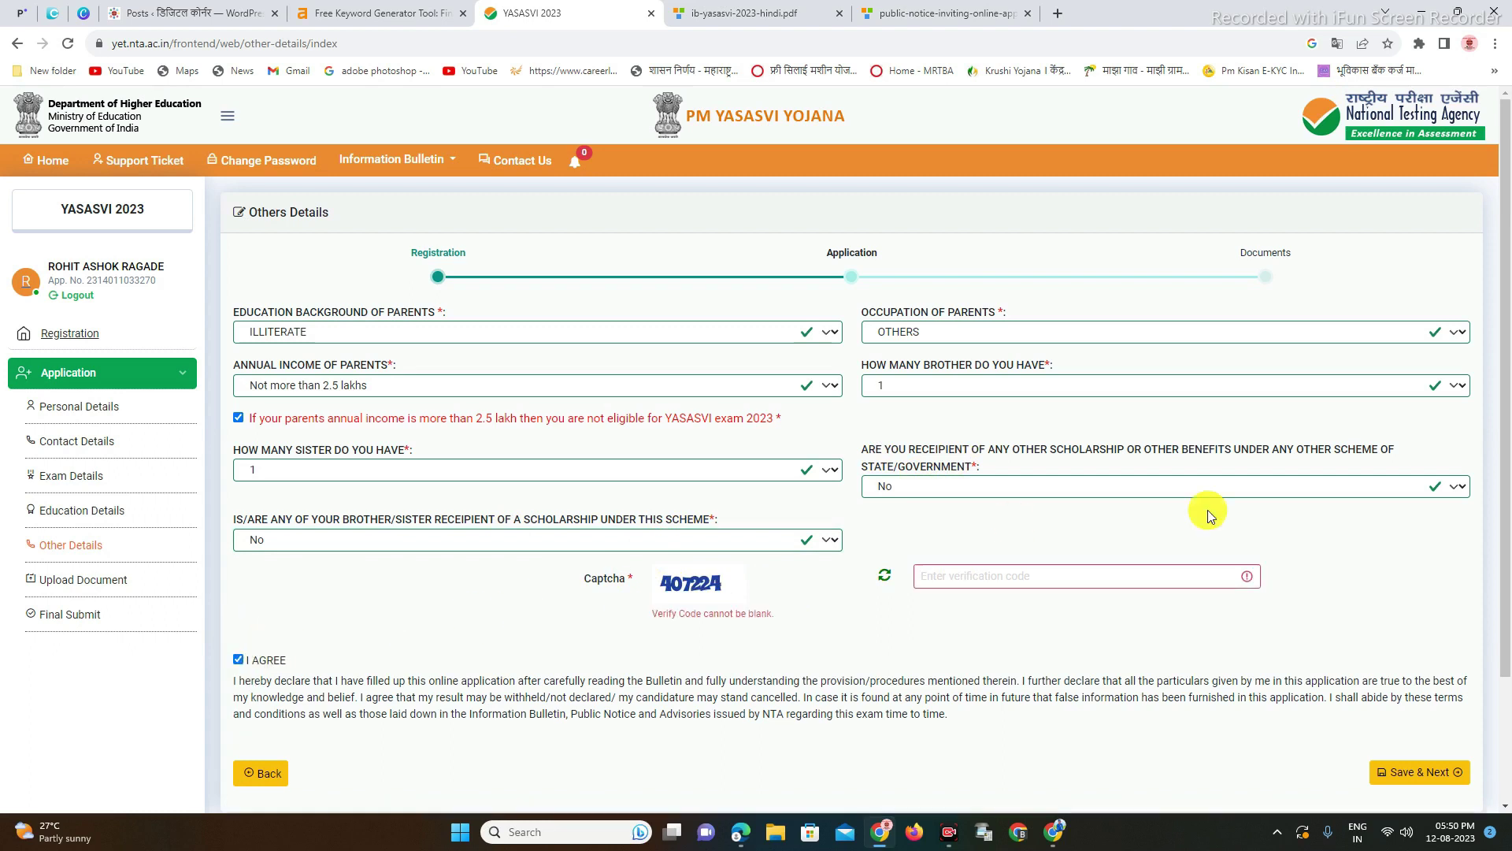
{"action": "left_click", "coordinate": [1420, 764]}
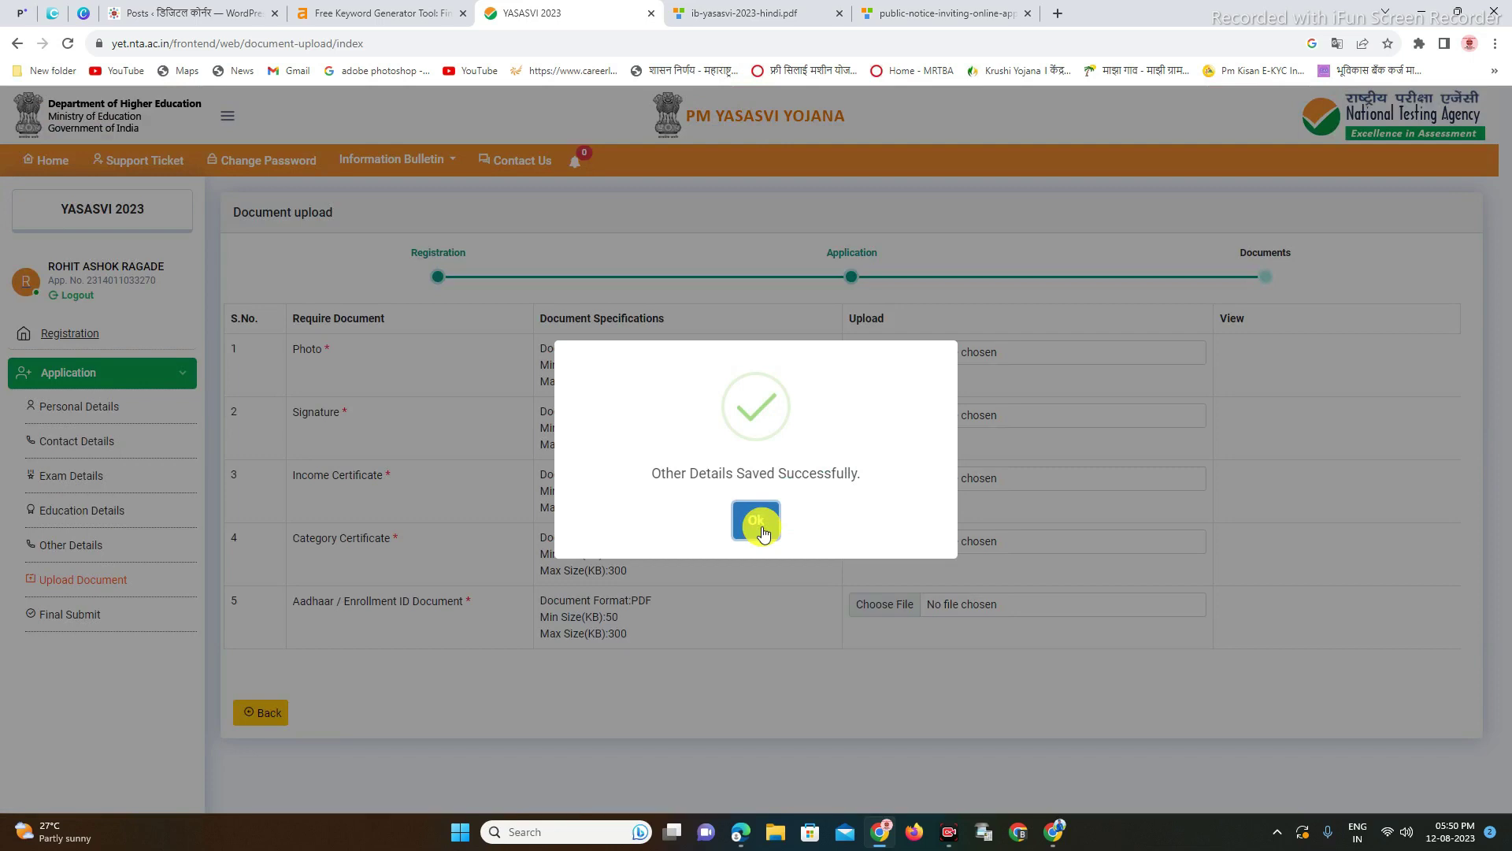
Go over the Photo, Signature, Income, Category and Aadhaar requirements and the Photo 10 KB minimum.
{"action": "left_click", "coordinate": [756, 521]}
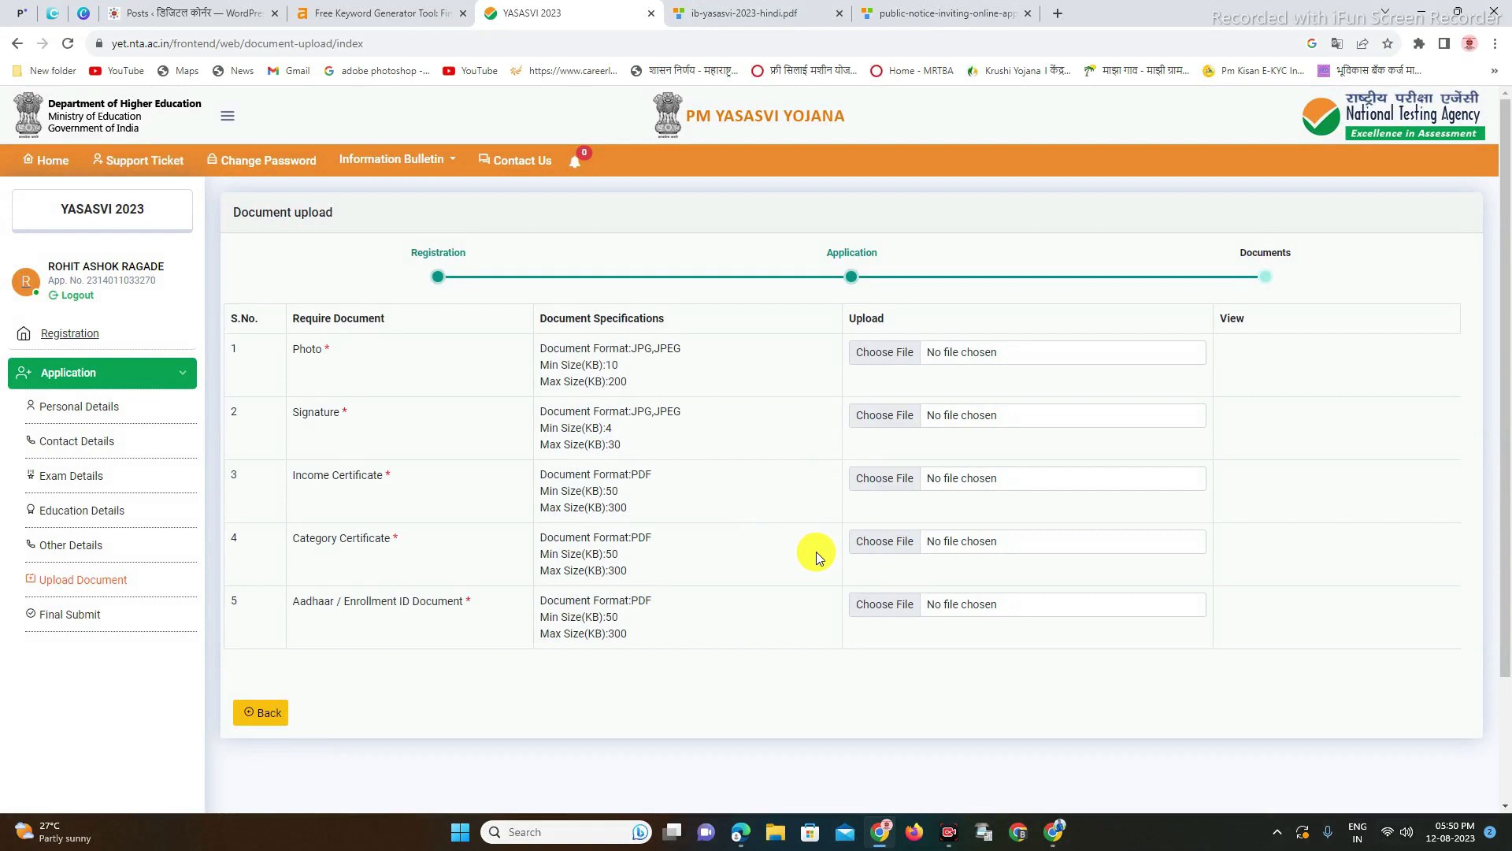
{"action": "triple_click", "coordinate": [338, 347]}
{"action": "triple_click", "coordinate": [352, 418]}
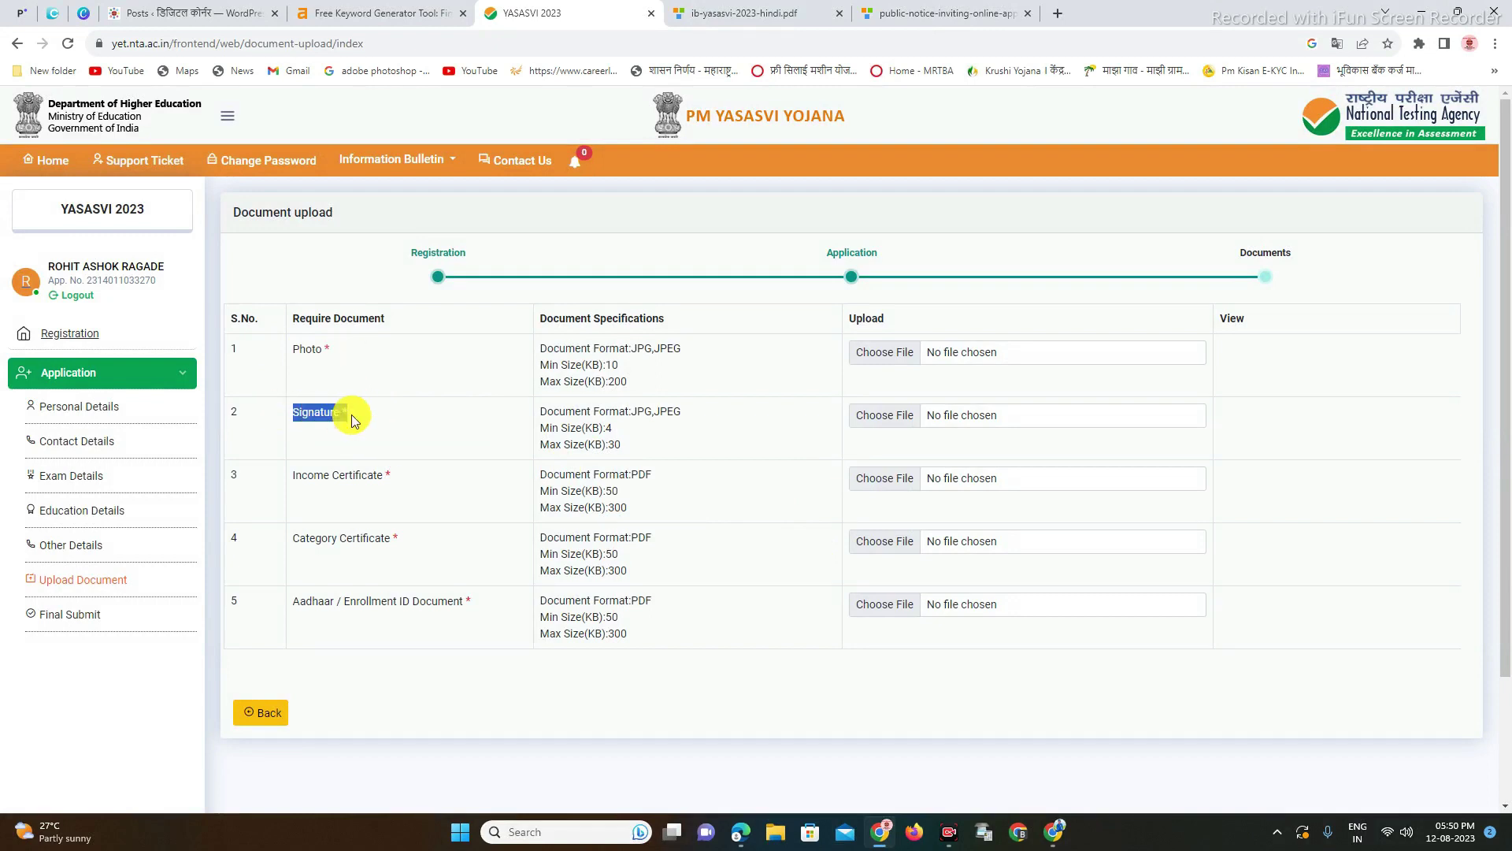
{"action": "triple_click", "coordinate": [299, 482]}
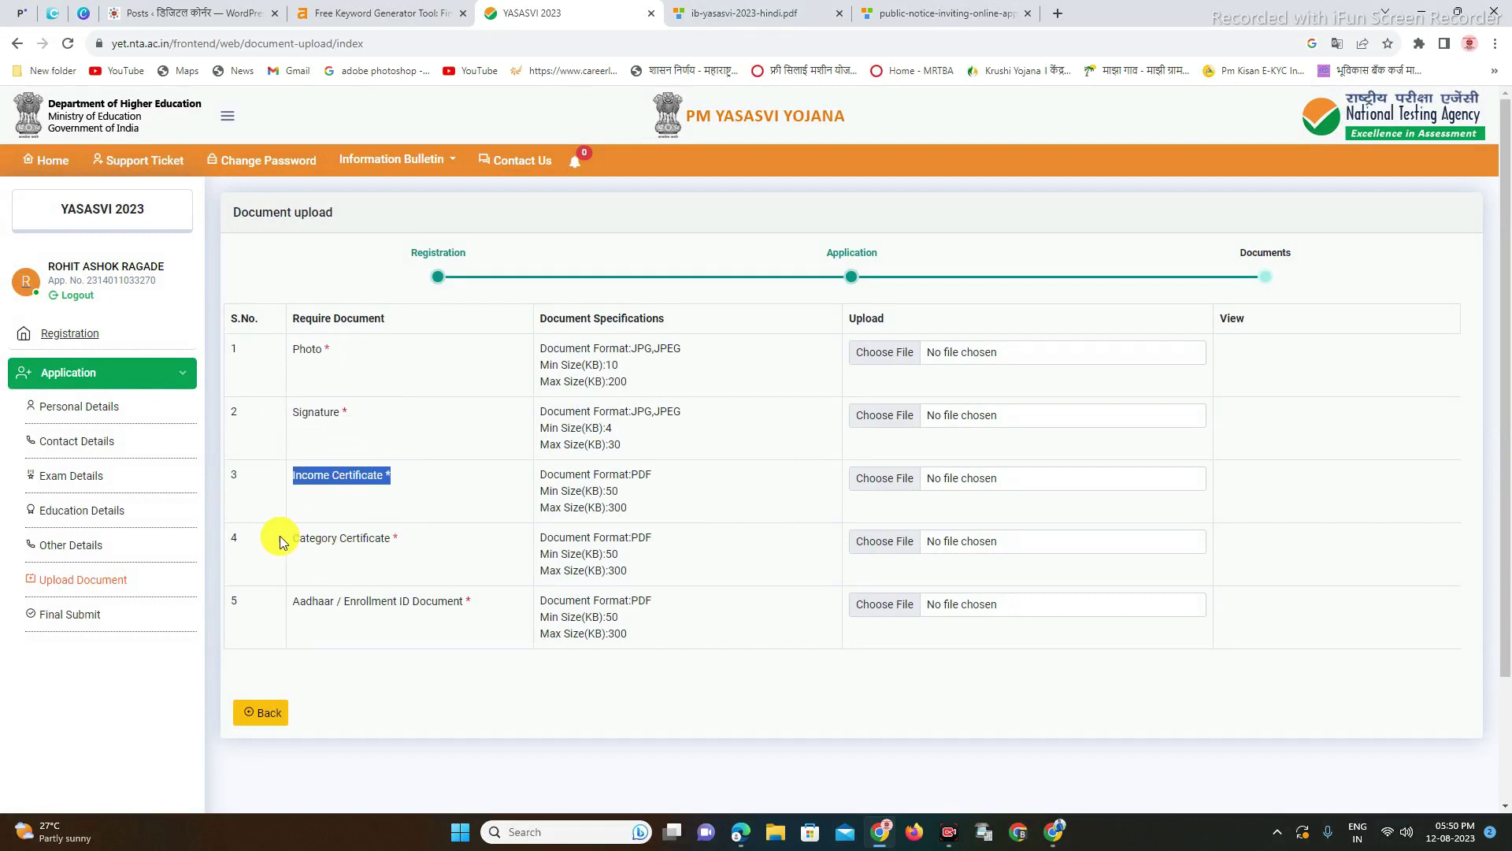
{"action": "left_click_drag", "start_coordinate": [278, 535], "coordinate": [420, 536]}
{"action": "left_click_drag", "start_coordinate": [277, 614], "coordinate": [581, 604]}
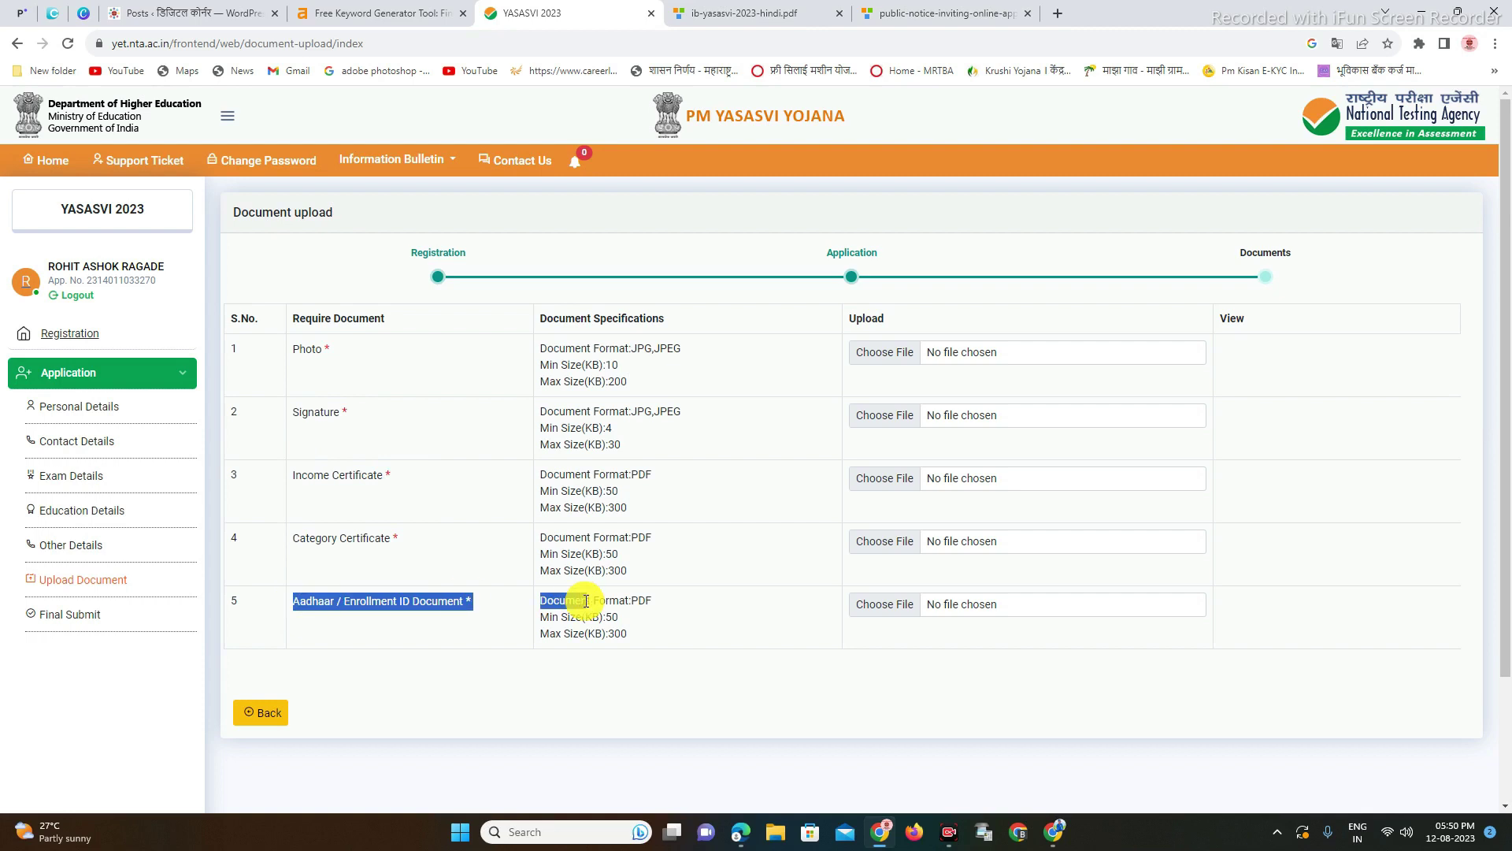
{"action": "left_click", "coordinate": [404, 504]}
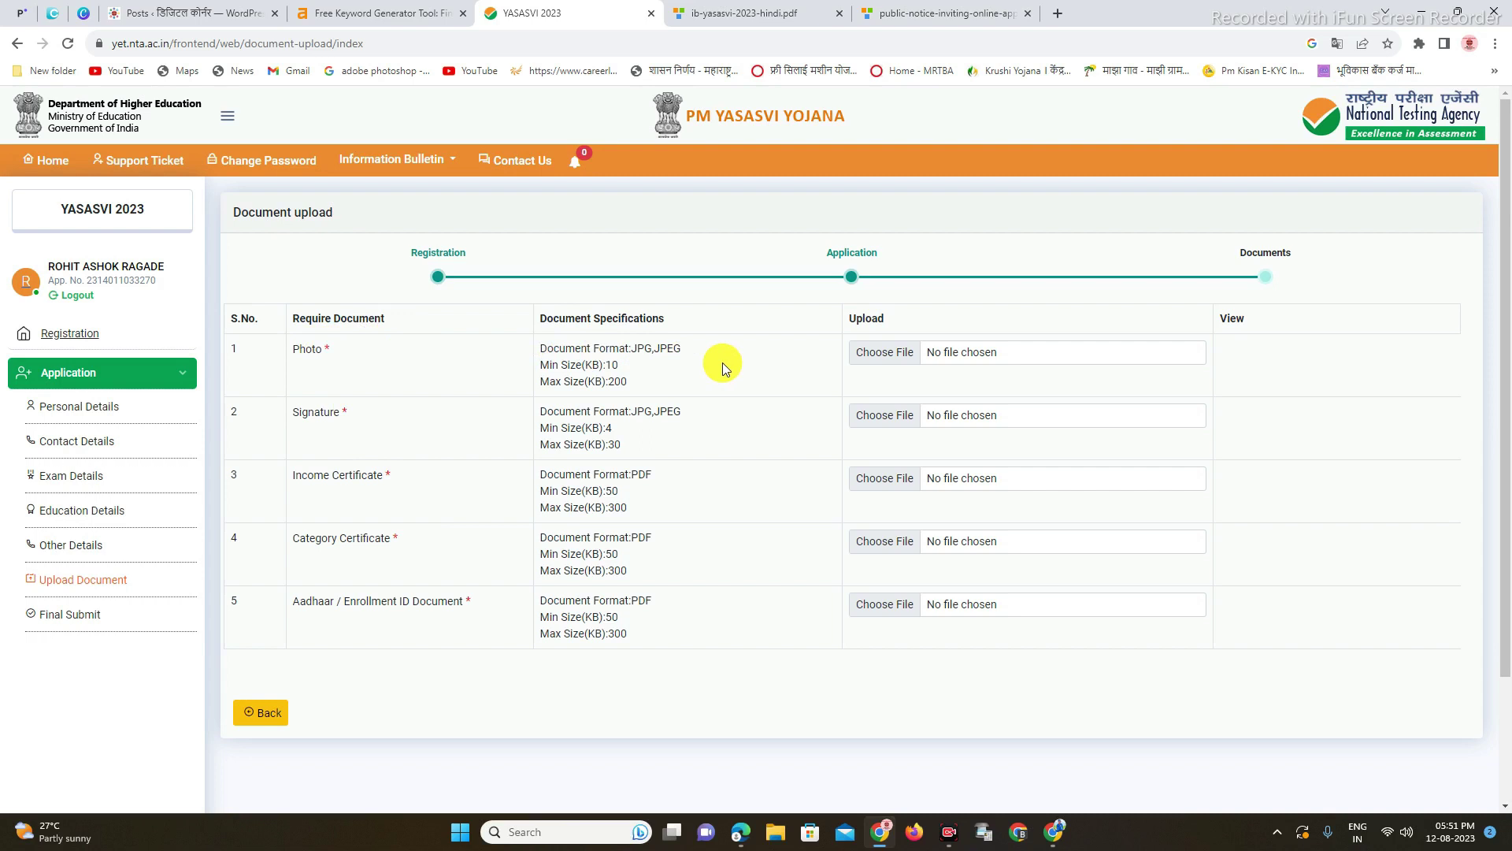
{"action": "left_click_drag", "start_coordinate": [540, 364], "coordinate": [621, 375]}
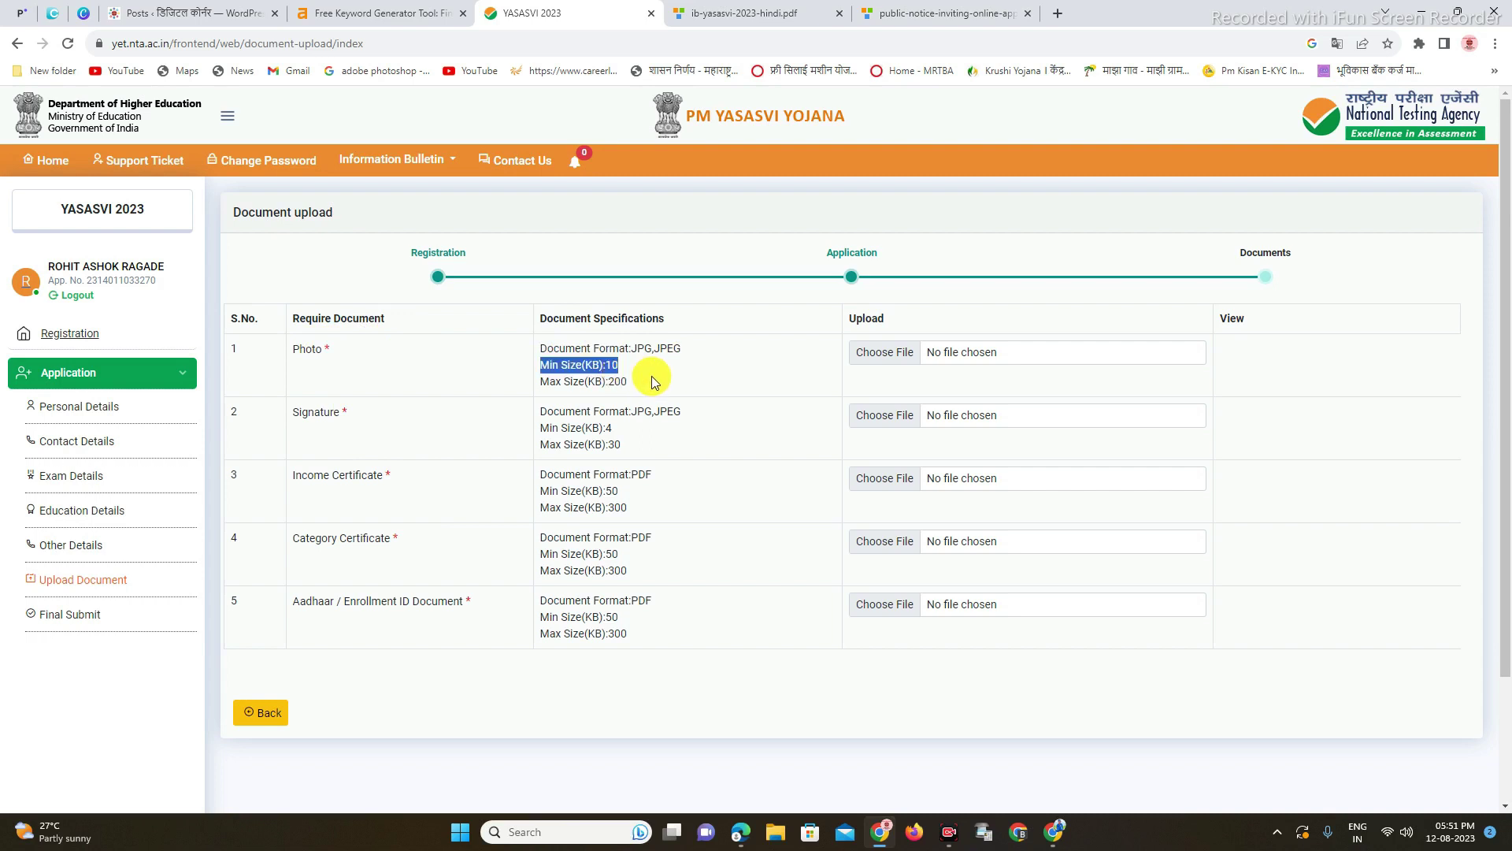
{"action": "left_click", "coordinate": [635, 378]}
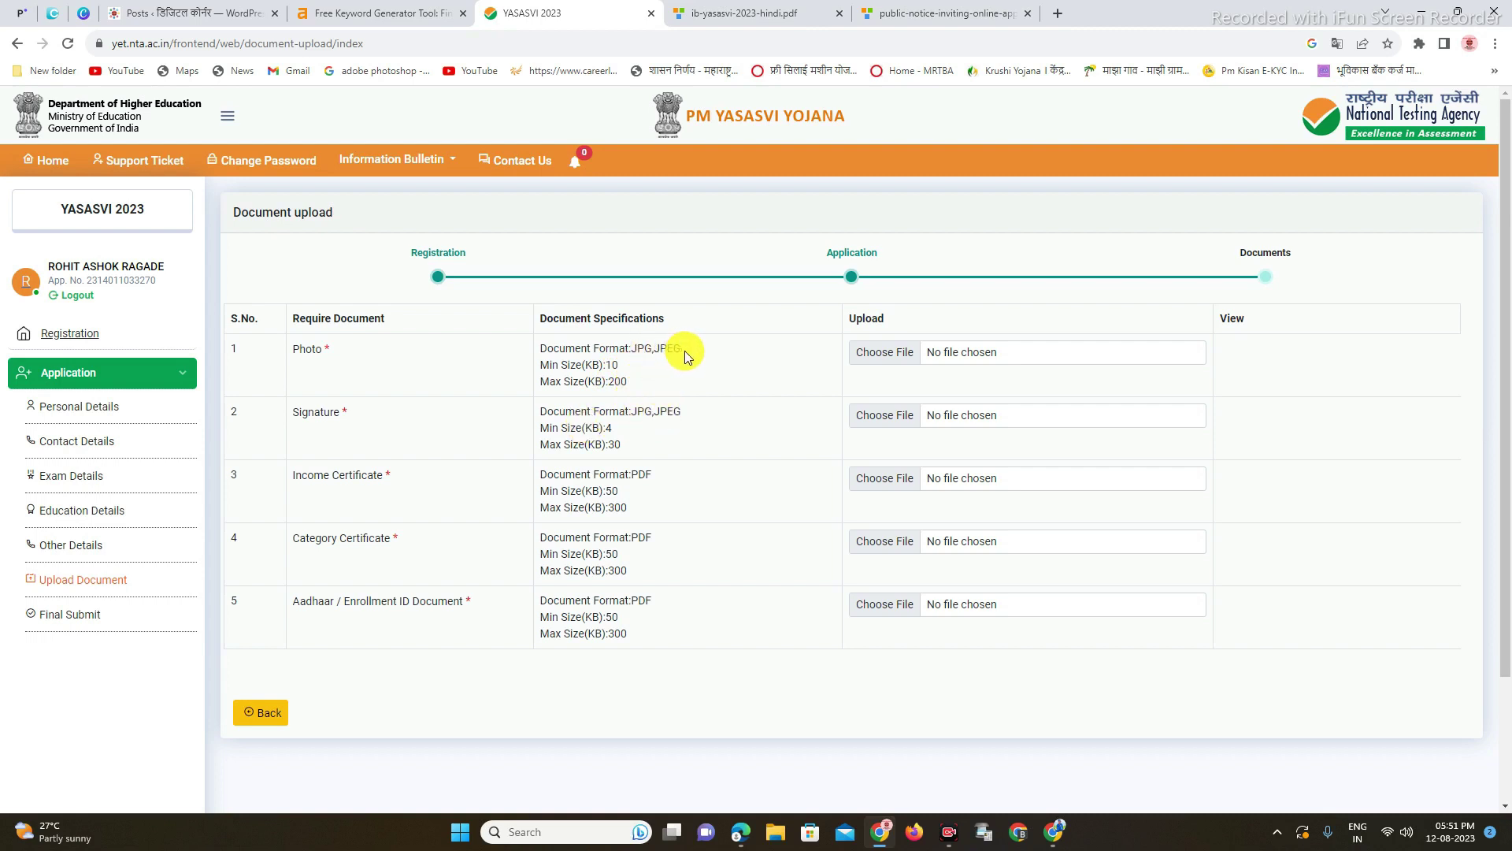
Upload the candidate's photo from New Volume (D:) and confirm the upload.
{"action": "left_click", "coordinate": [897, 358]}
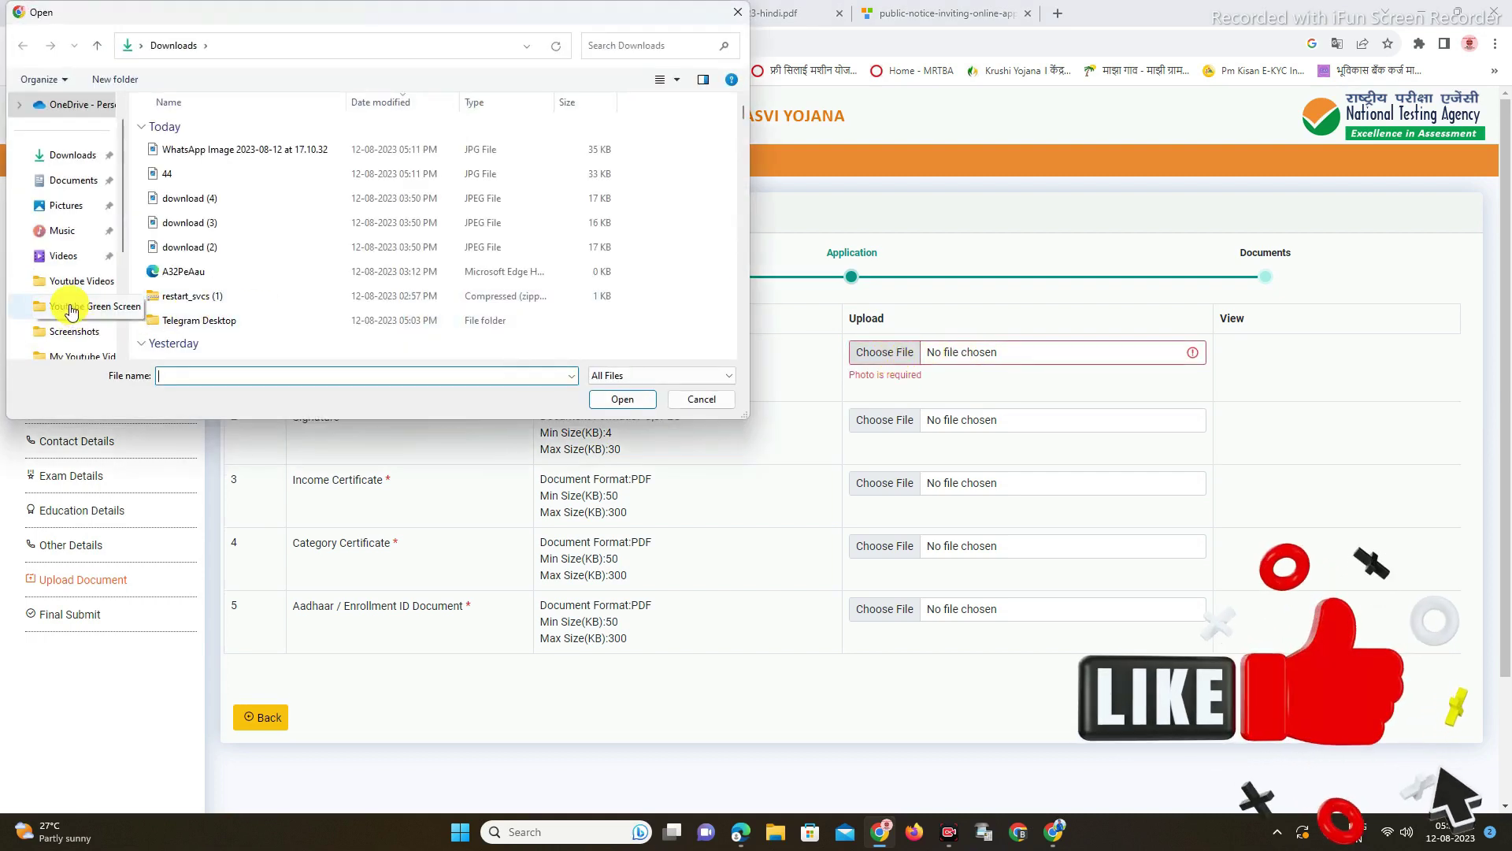
{"action": "scroll", "coordinate": [75, 315], "scroll_direction": "down", "scroll_amount": 2}
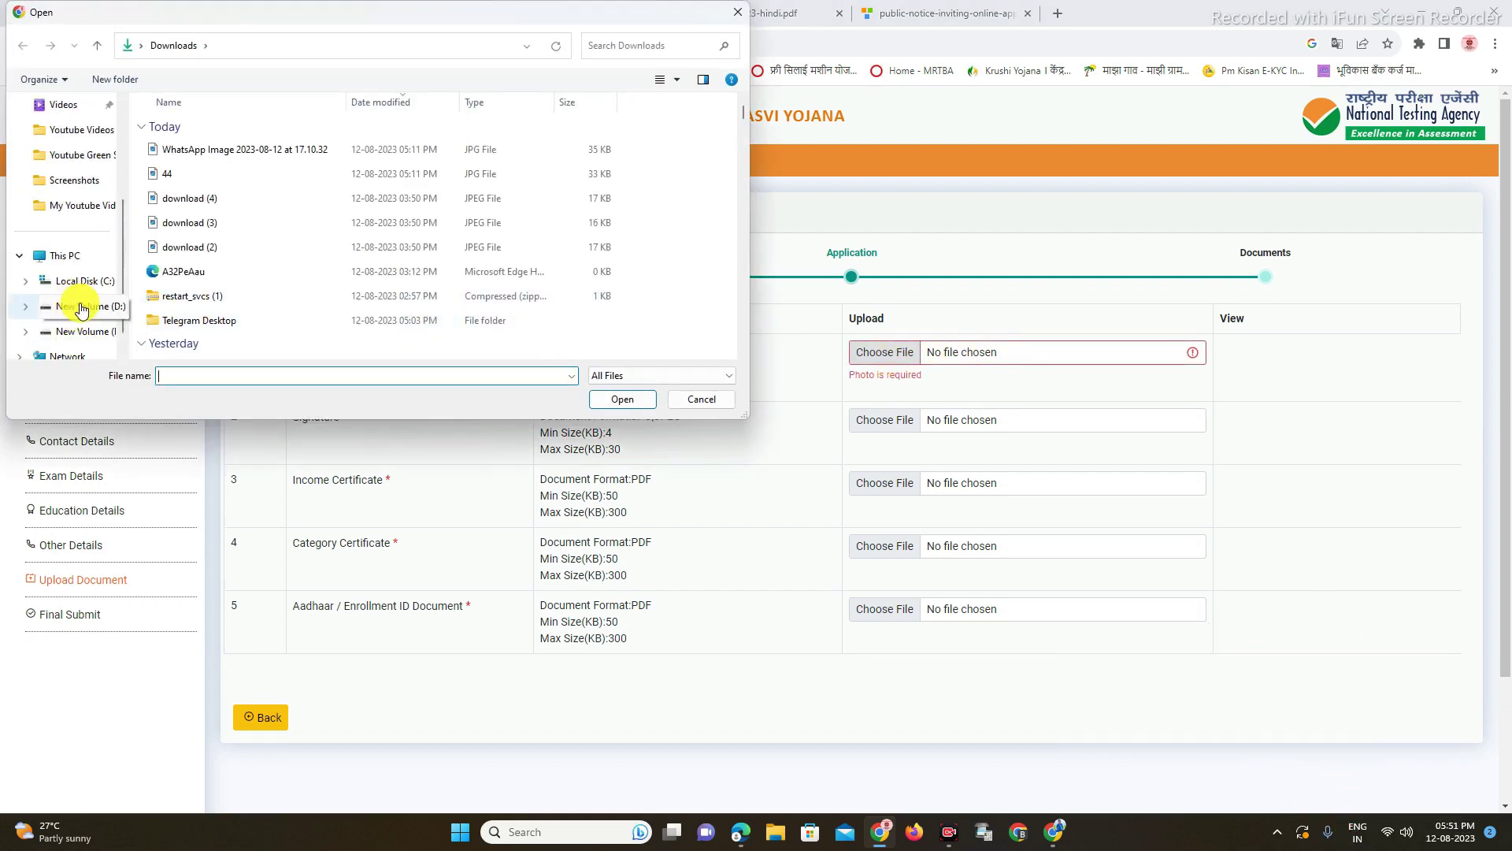
{"action": "left_click", "coordinate": [77, 307]}
{"action": "scroll", "coordinate": [225, 274], "scroll_direction": "down", "scroll_amount": 2}
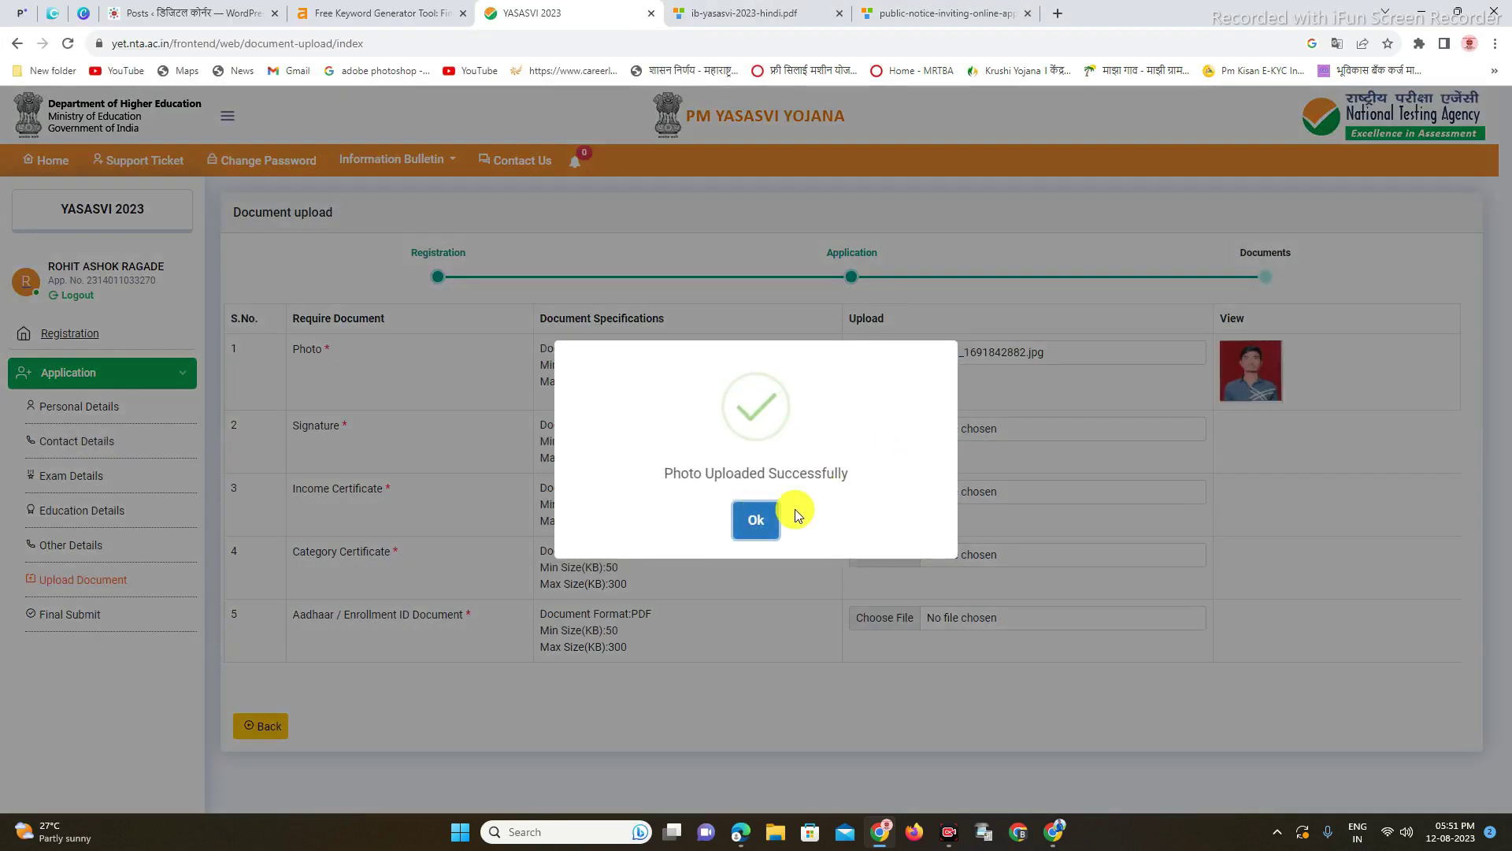
{"action": "left_click", "coordinate": [759, 519]}
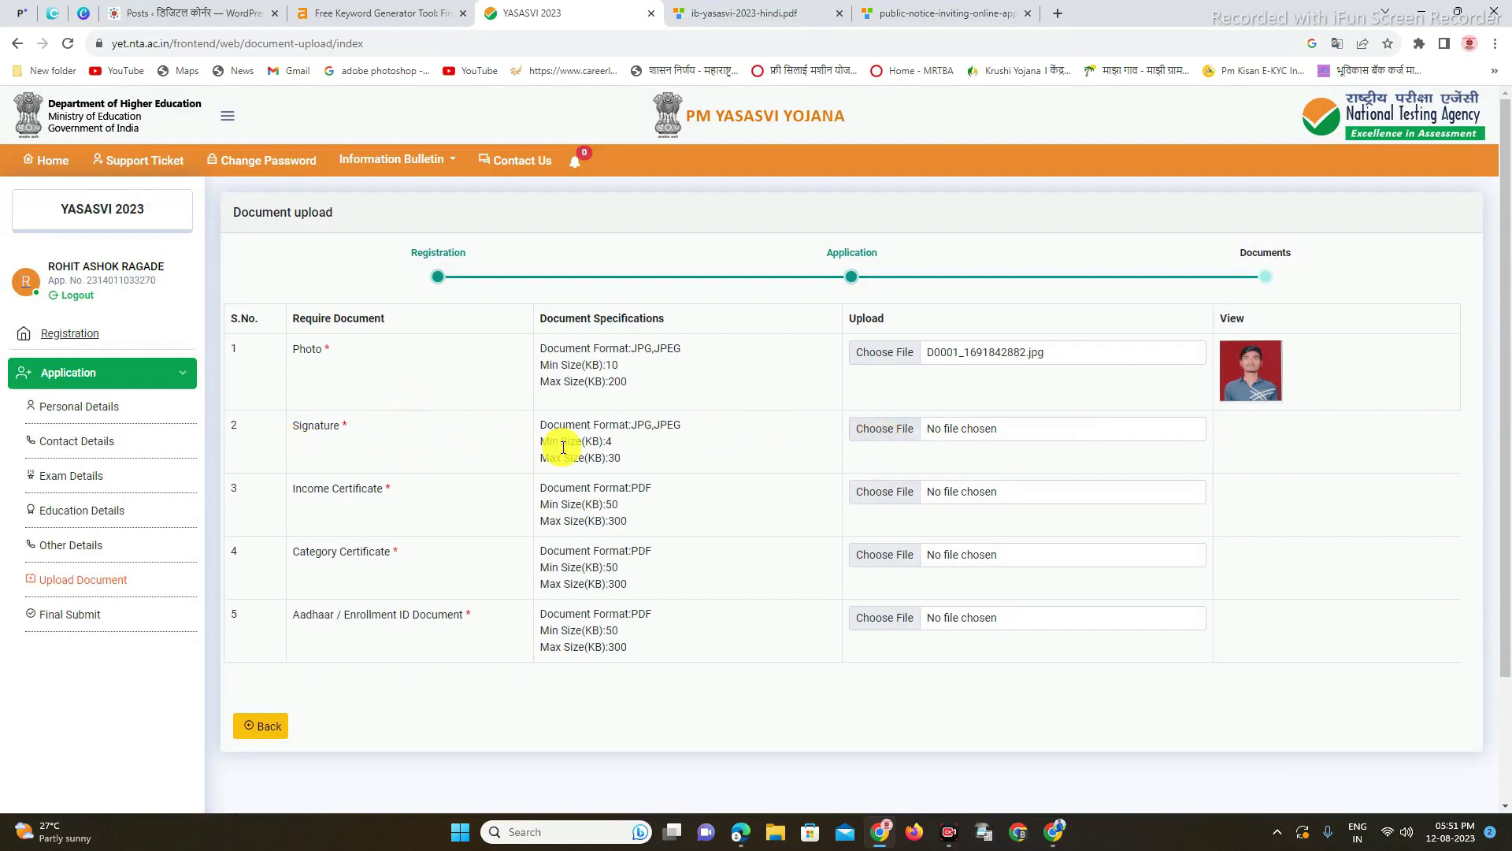
{"action": "double_click", "coordinate": [665, 426]}
{"action": "left_click", "coordinate": [672, 419]}
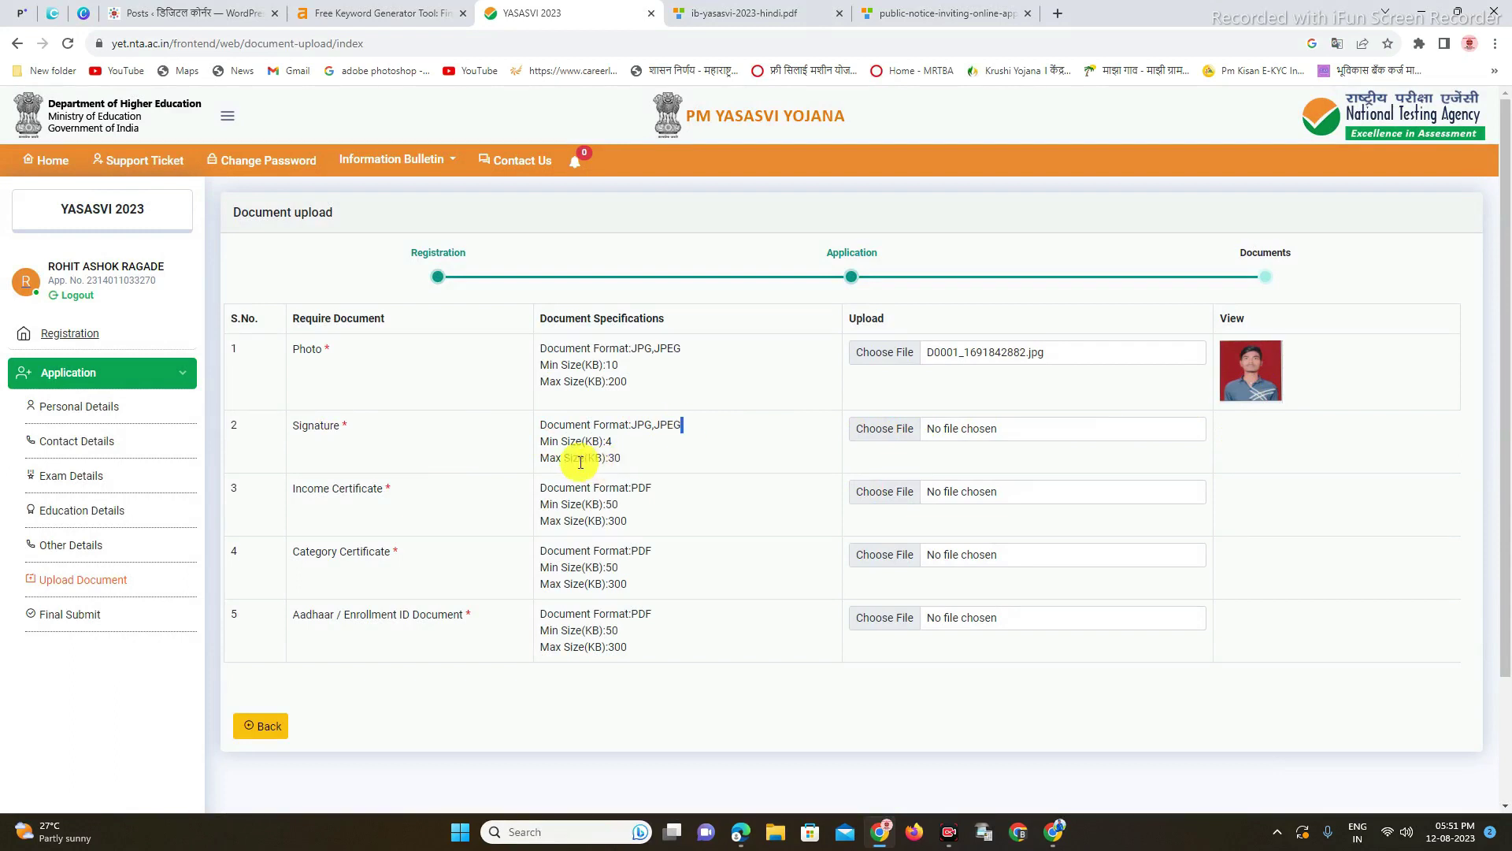
Upload the My signature image in the Signature row and confirm the upload.
{"action": "left_click", "coordinate": [898, 433]}
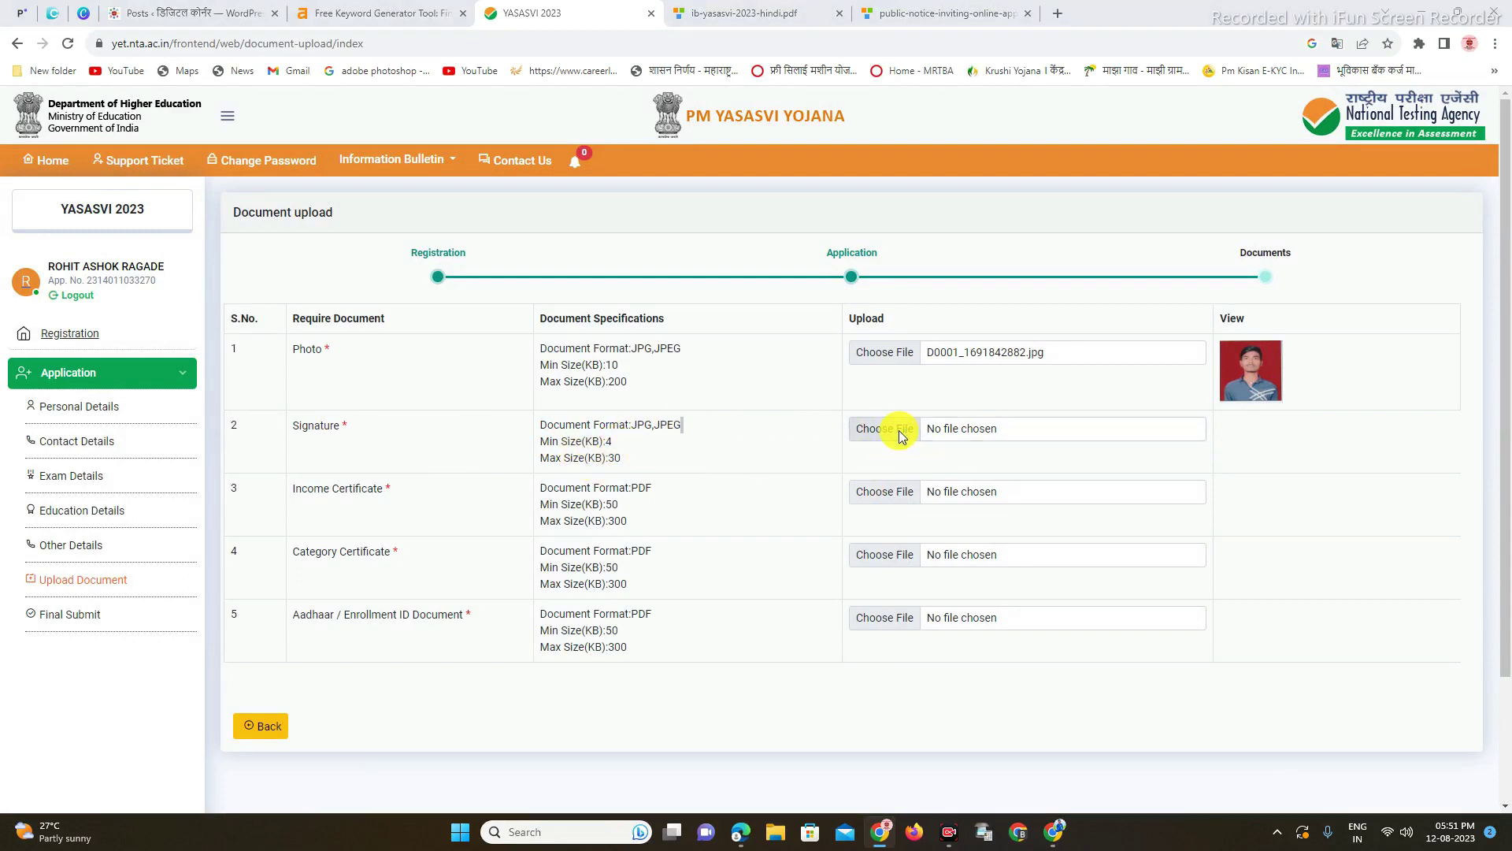
{"action": "scroll", "coordinate": [221, 279], "scroll_direction": "down", "scroll_amount": 3}
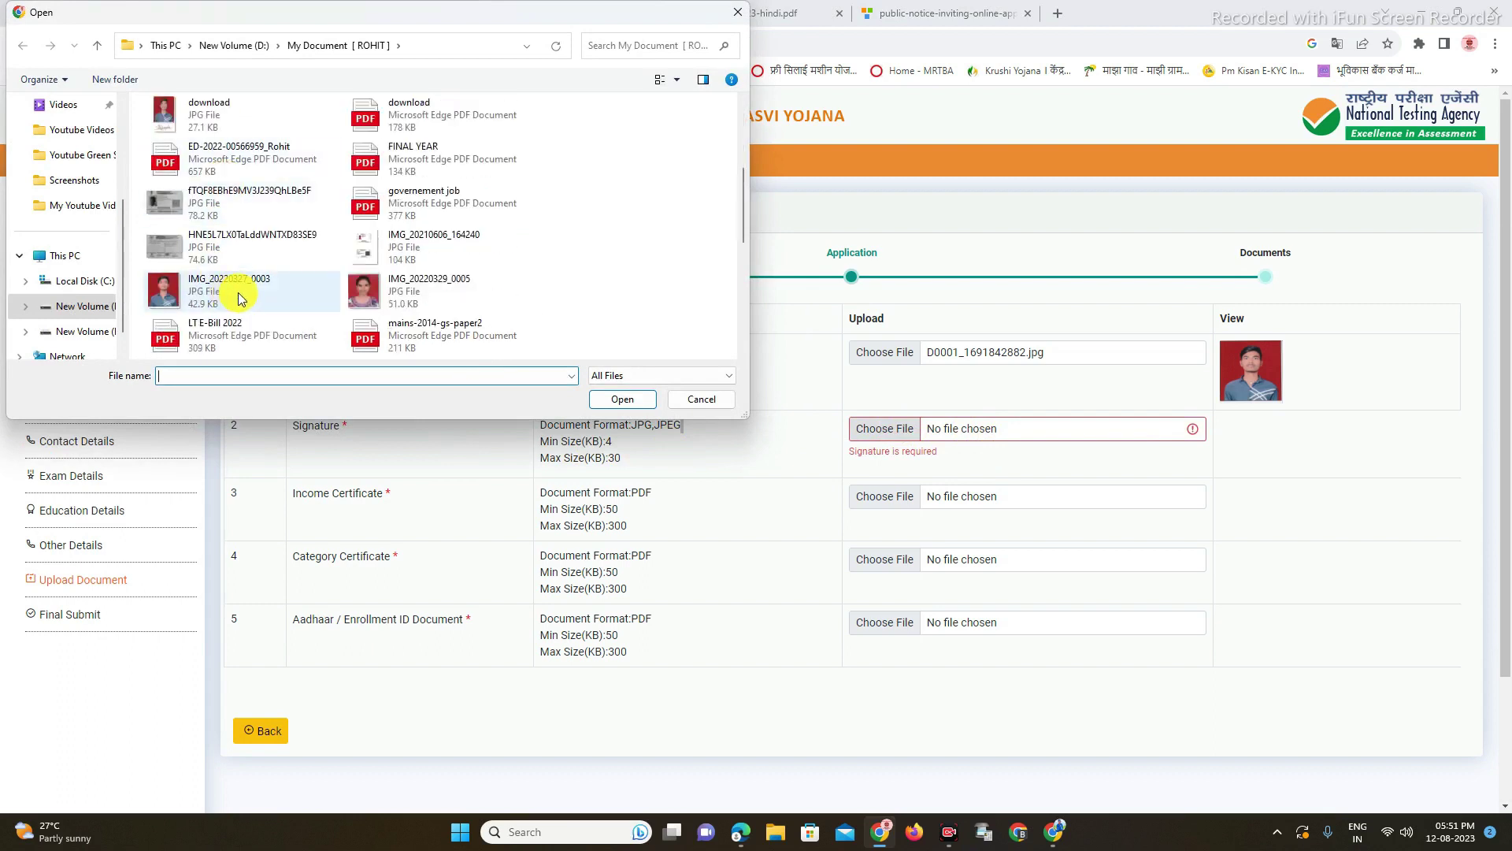
{"action": "scroll", "coordinate": [237, 295], "scroll_direction": "down", "scroll_amount": 3}
{"action": "left_click", "coordinate": [211, 260]}
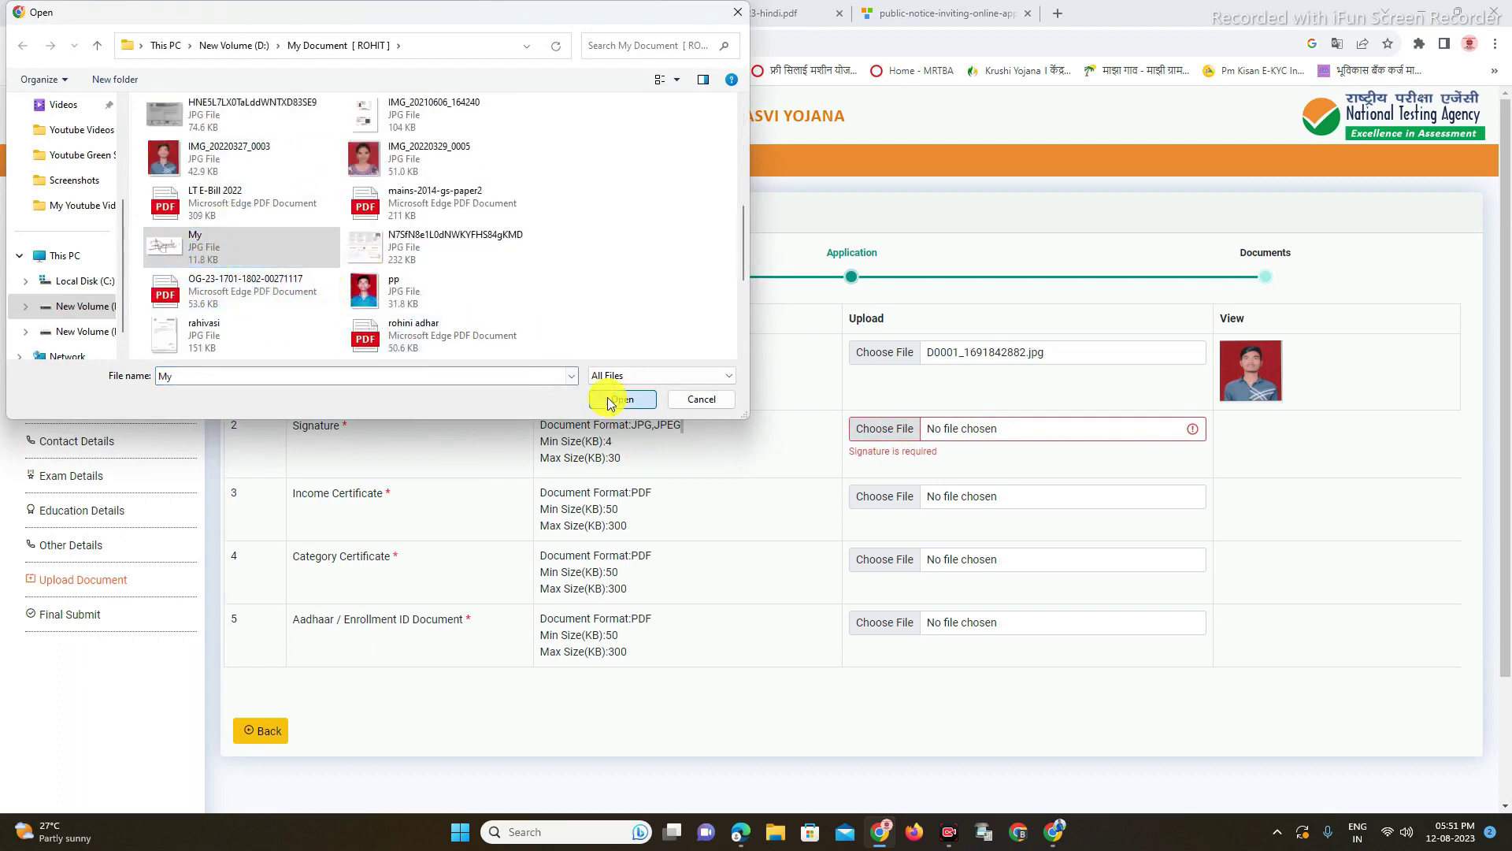
{"action": "left_click", "coordinate": [605, 396]}
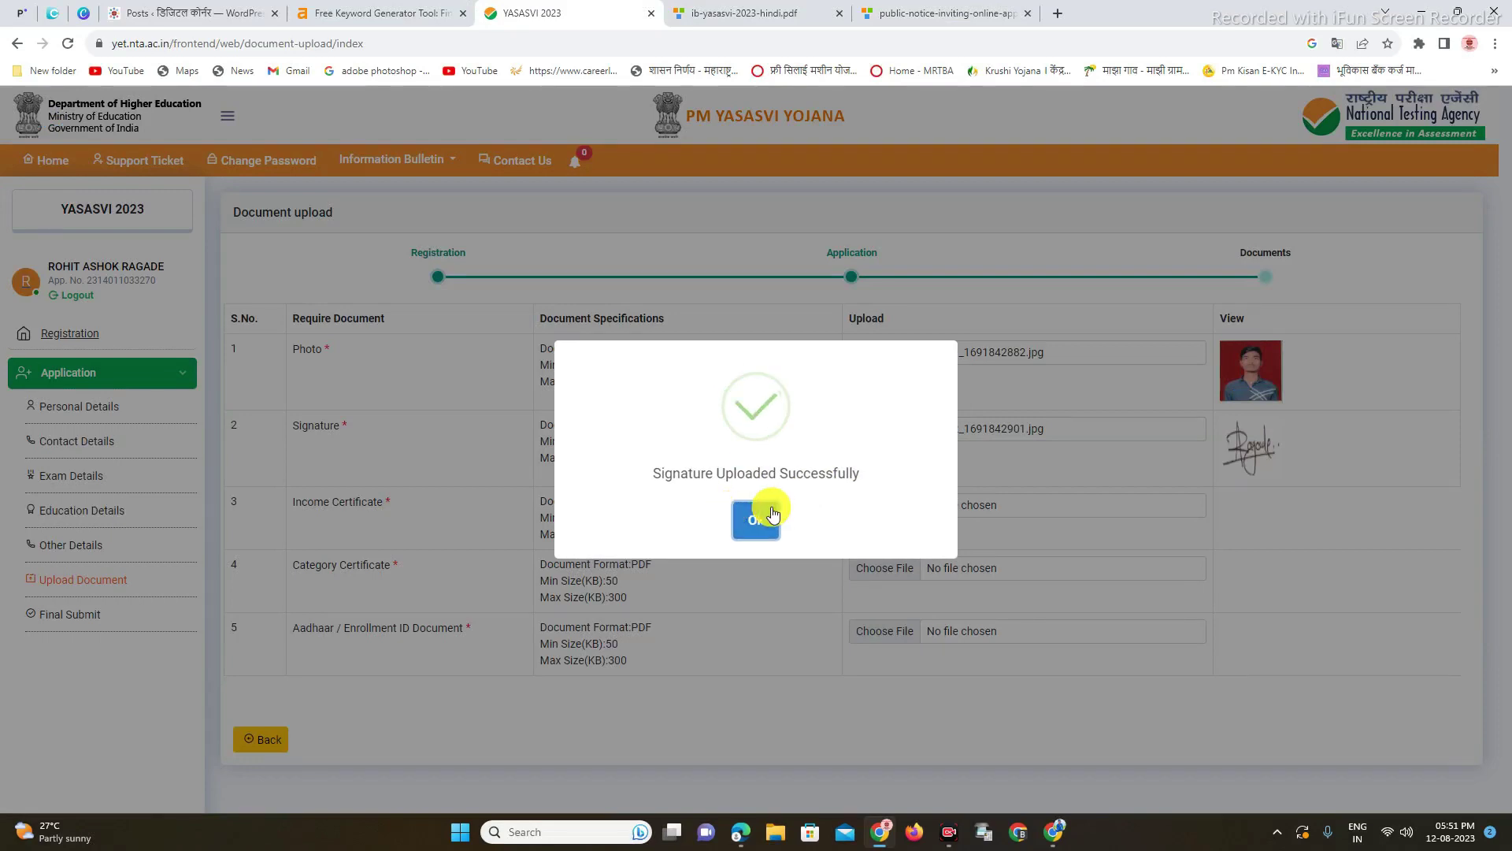
{"action": "left_click", "coordinate": [758, 522]}
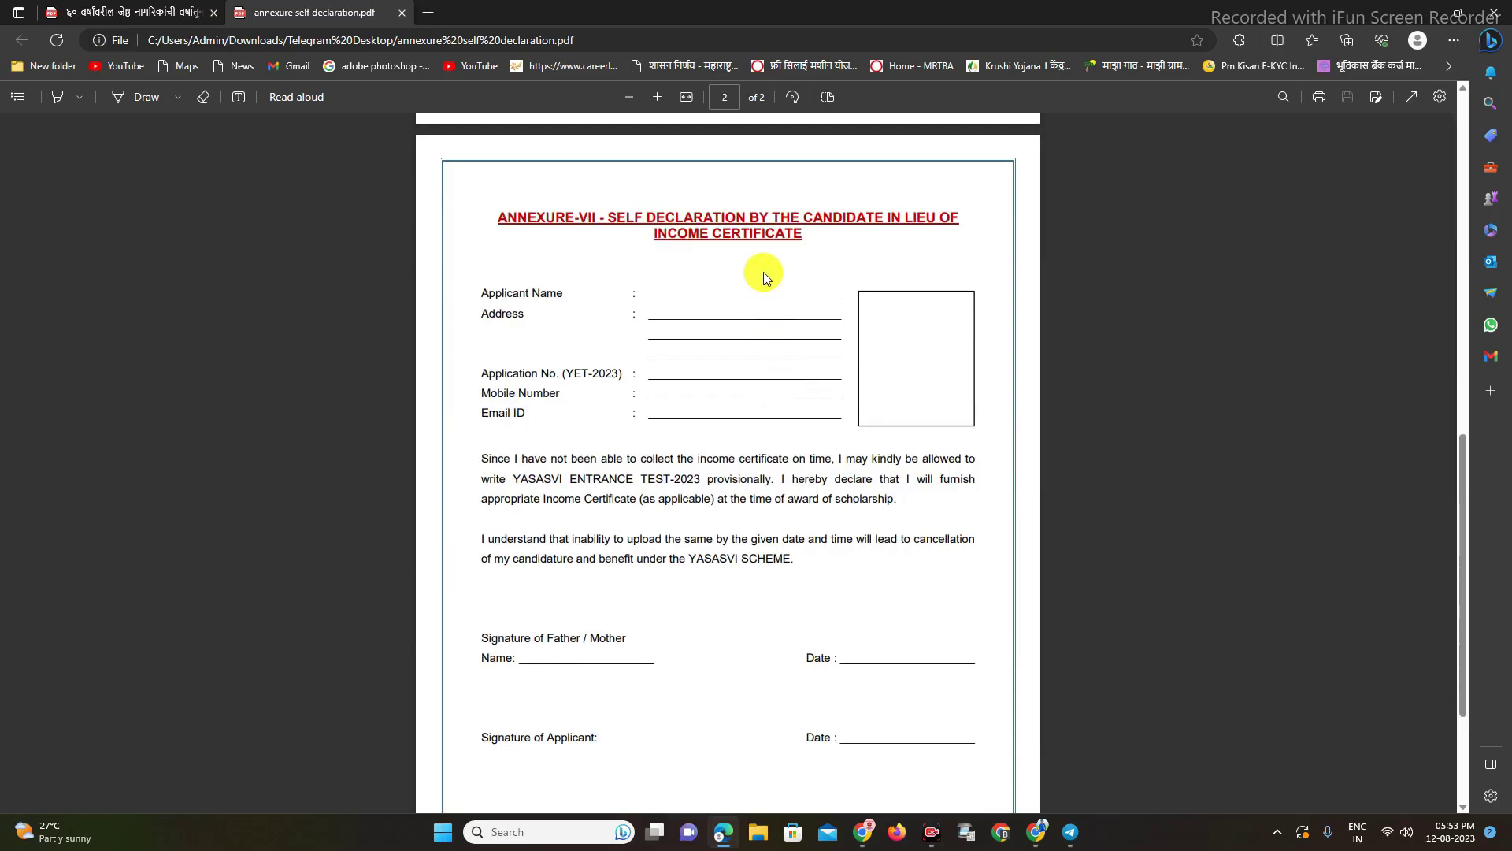
Scroll through the Annexure-VII income self-declaration PDF in Edge.
{"action": "scroll", "coordinate": [746, 506], "scroll_direction": "down", "scroll_amount": 3}
{"action": "scroll", "coordinate": [745, 506], "scroll_direction": "up", "scroll_amount": 5}
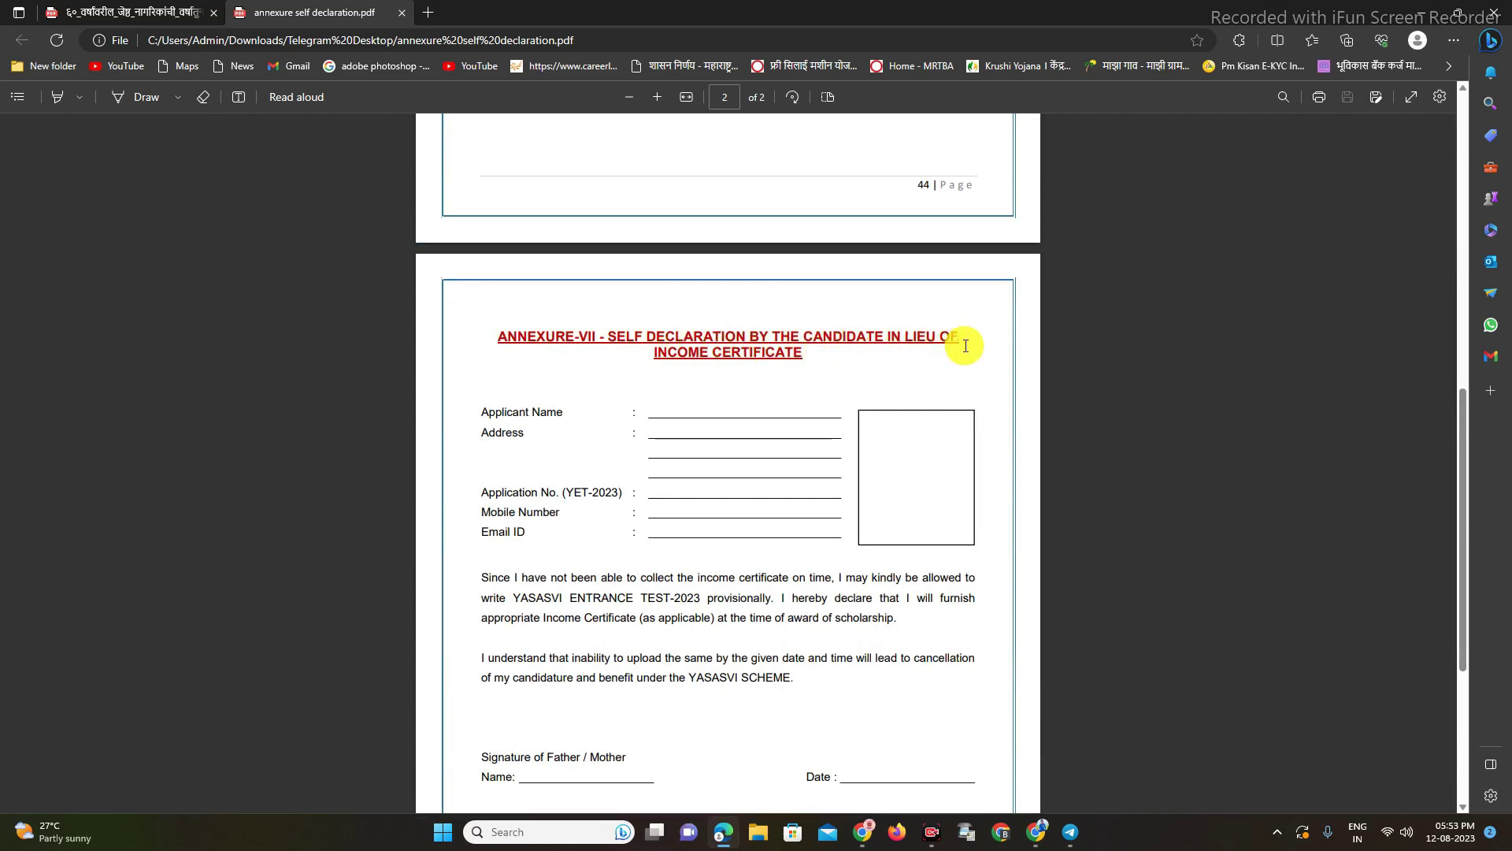
{"action": "scroll", "coordinate": [815, 479], "scroll_direction": "down", "scroll_amount": 4}
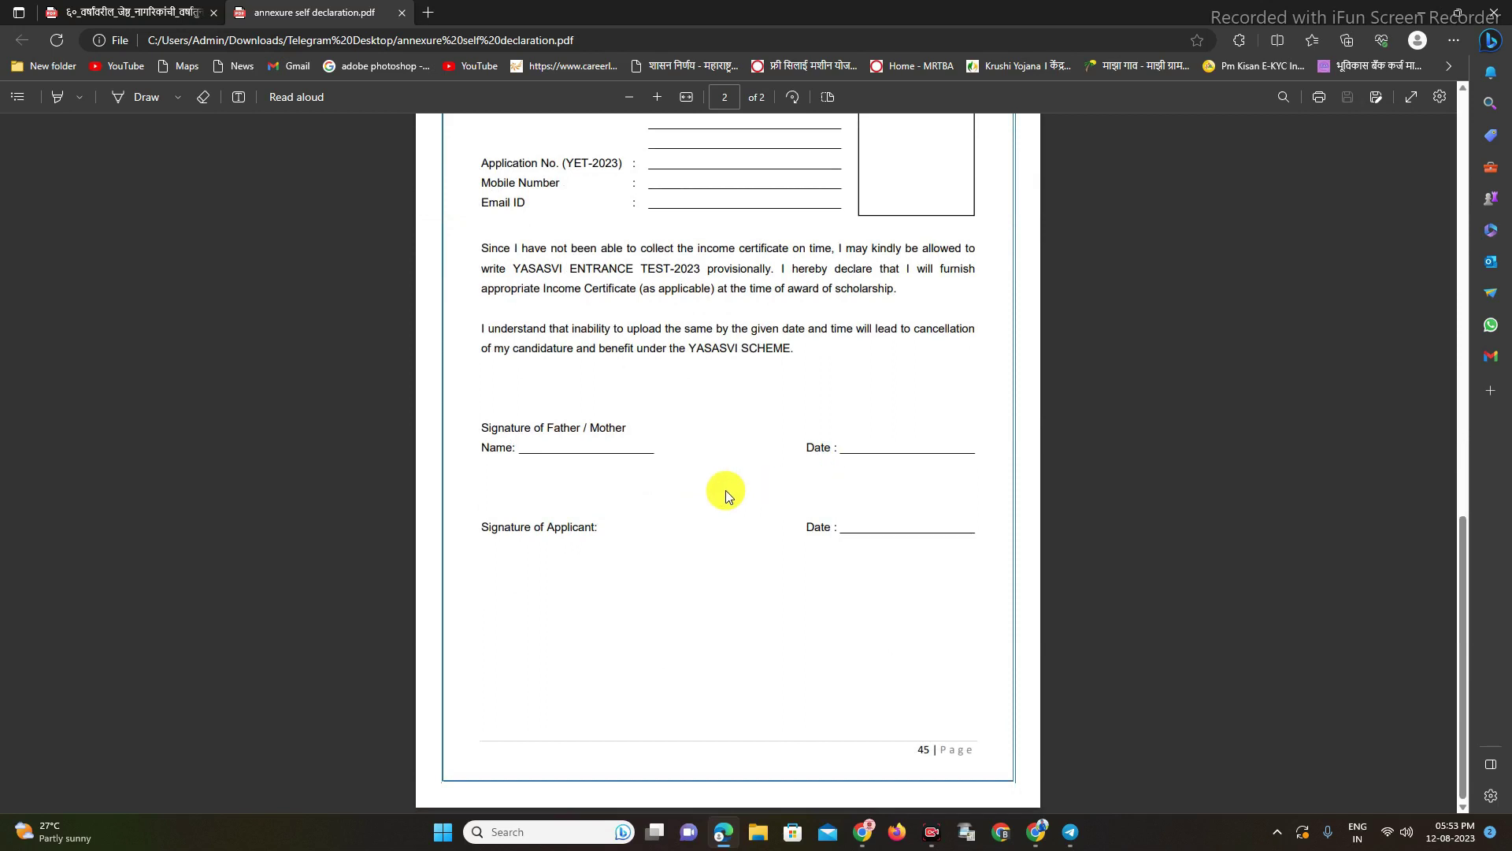
{"action": "scroll", "coordinate": [726, 490], "scroll_direction": "up", "scroll_amount": 3}
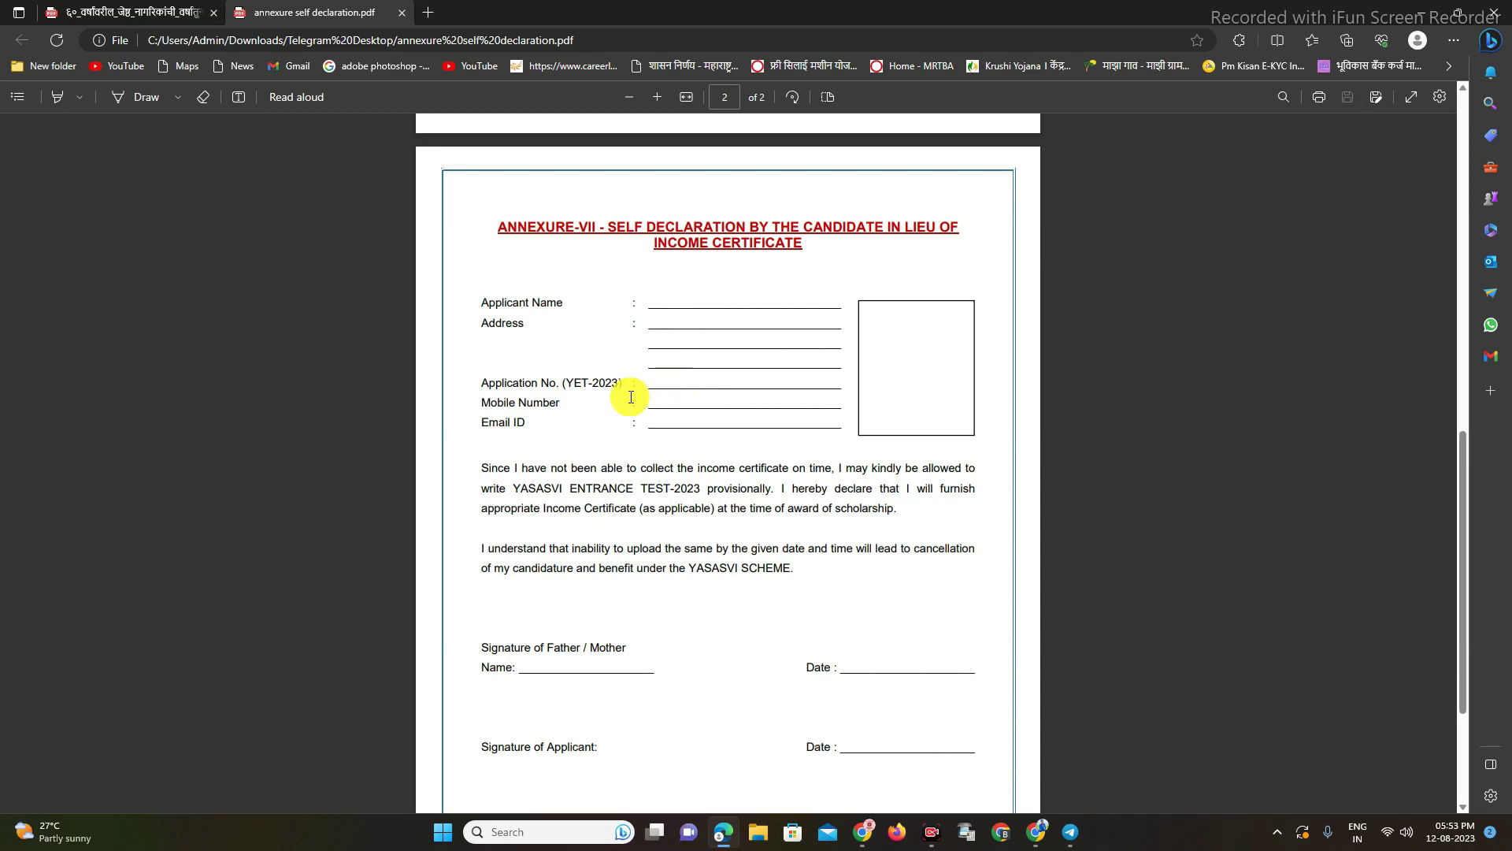
{"action": "scroll", "coordinate": [711, 647], "scroll_direction": "down", "scroll_amount": 2}
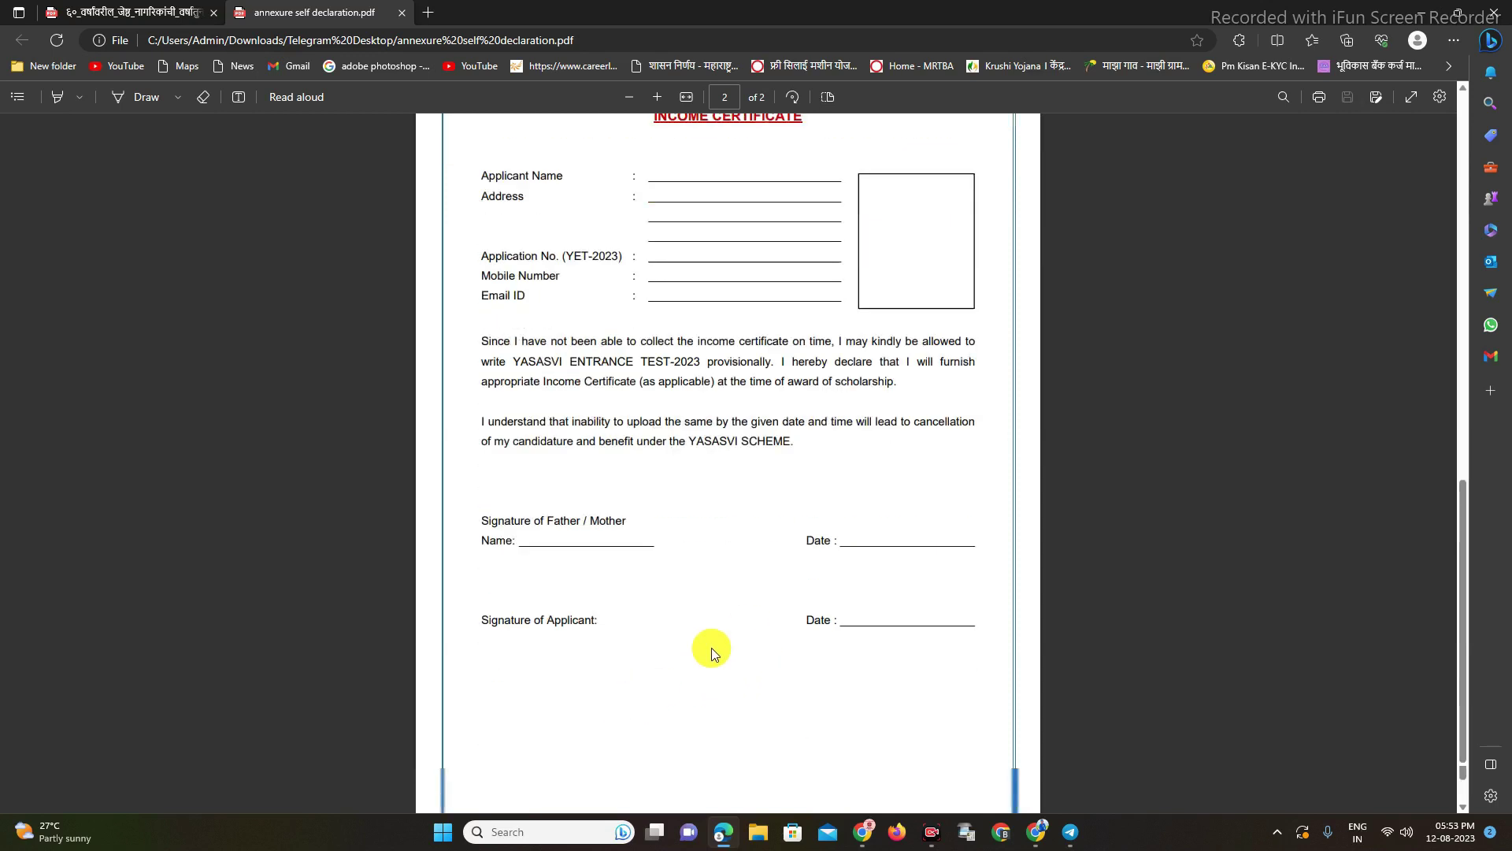
{"action": "scroll", "coordinate": [963, 270], "scroll_direction": "up", "scroll_amount": 2}
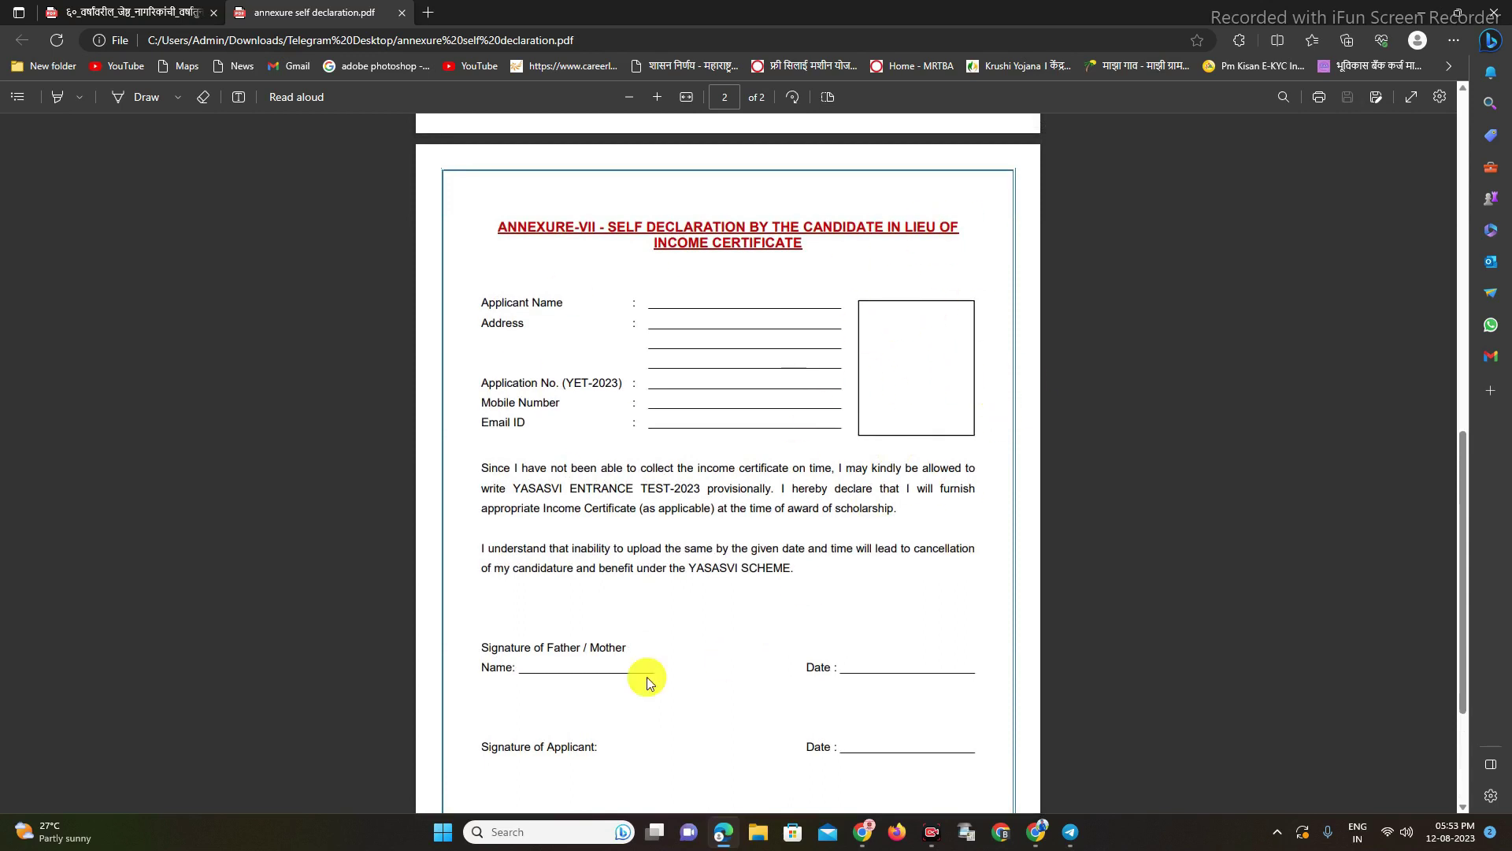
Compare the Category Certificate requirement with the annexure self-declaration PDF.
{"action": "key", "text": "alt+Tab"}
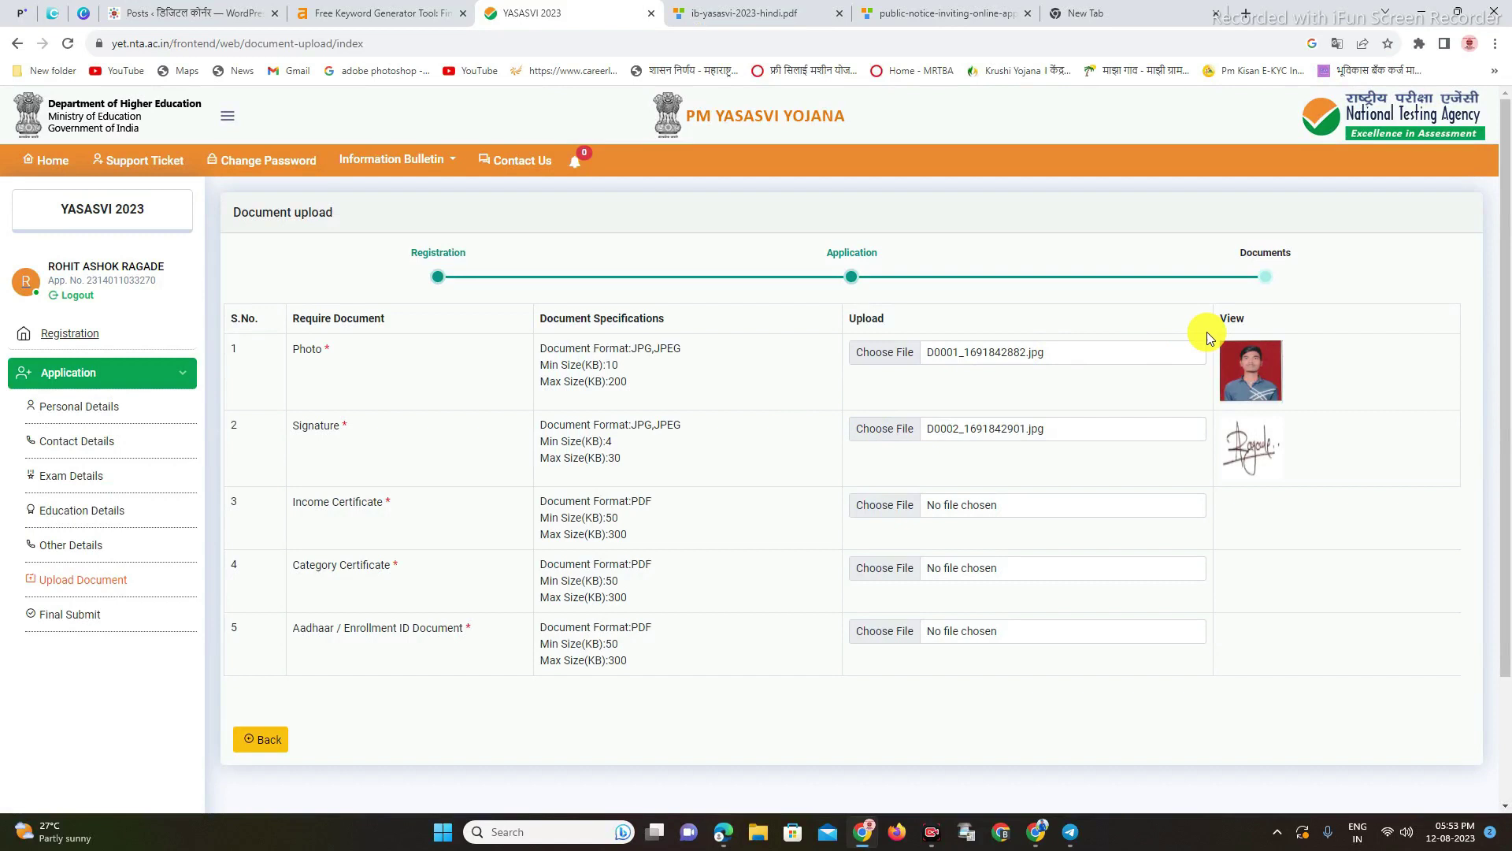
{"action": "left_click_drag", "start_coordinate": [287, 577], "coordinate": [443, 572]}
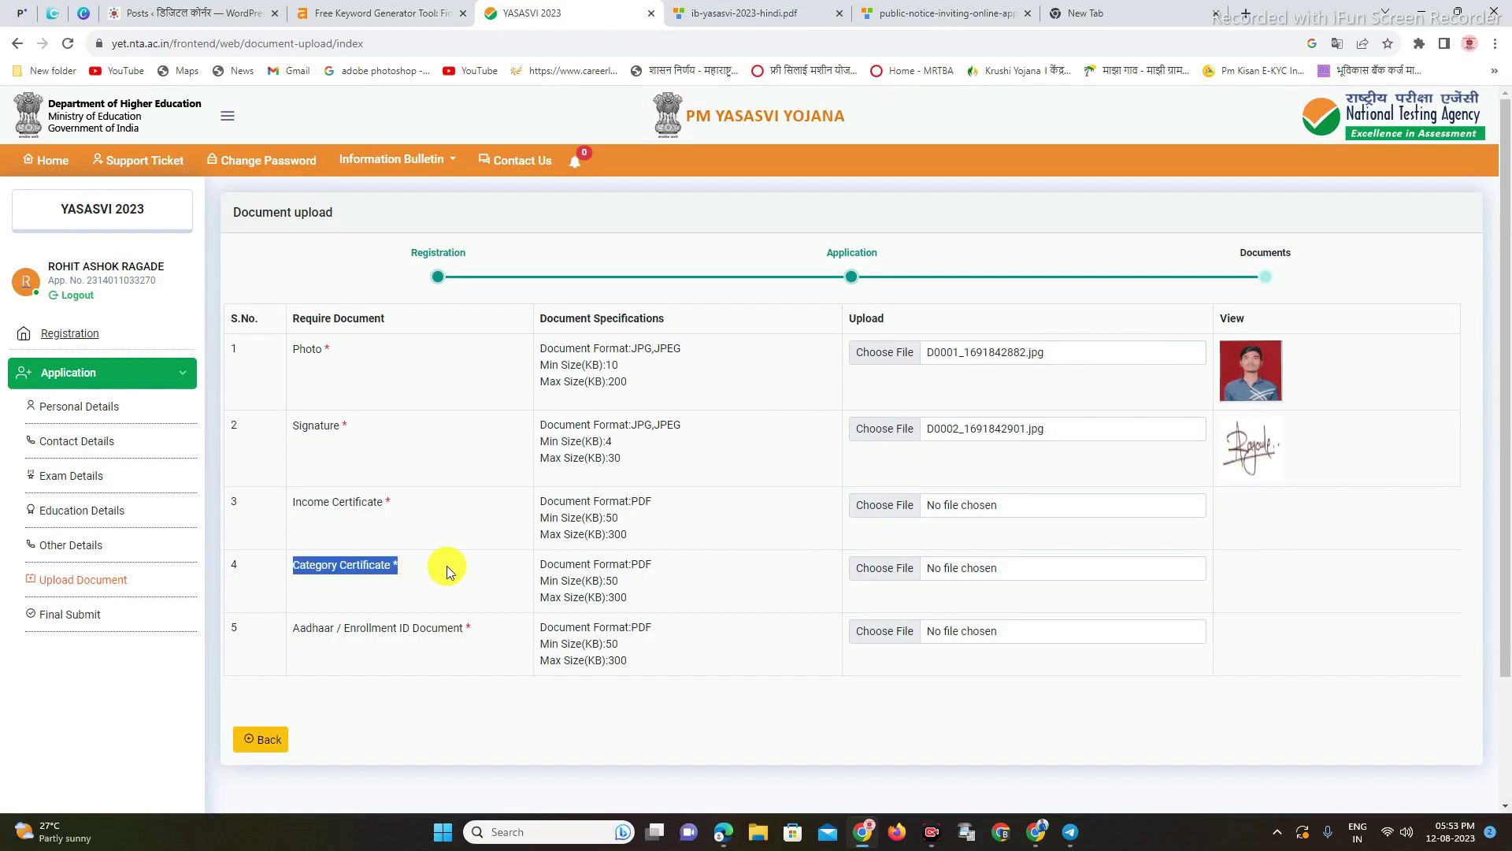
{"action": "key", "text": "alt+Tab"}
{"action": "scroll", "coordinate": [719, 418], "scroll_direction": "down", "scroll_amount": 5}
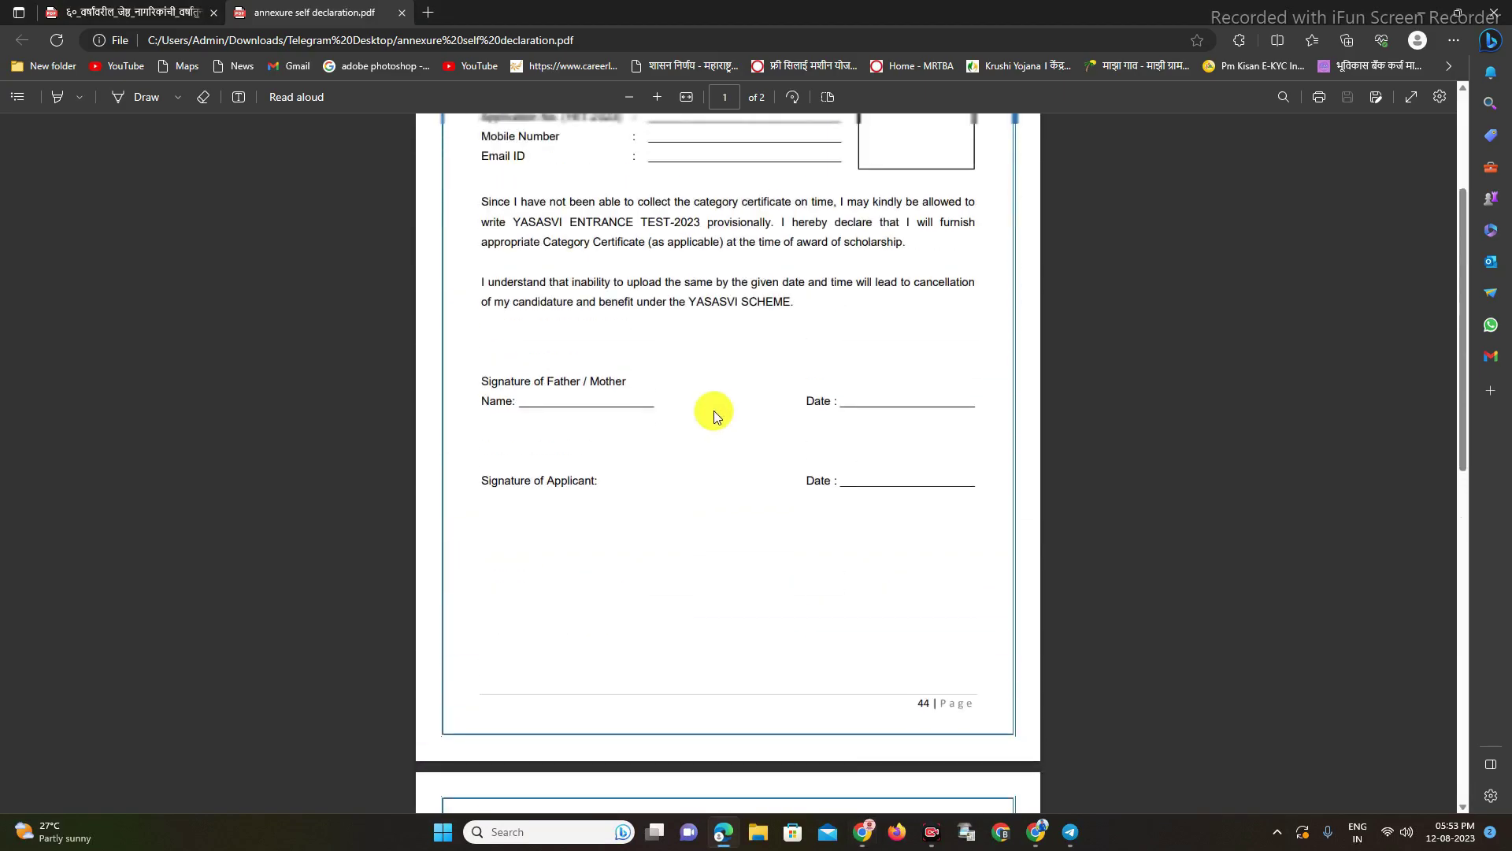
{"action": "scroll", "coordinate": [709, 409], "scroll_direction": "up", "scroll_amount": 3}
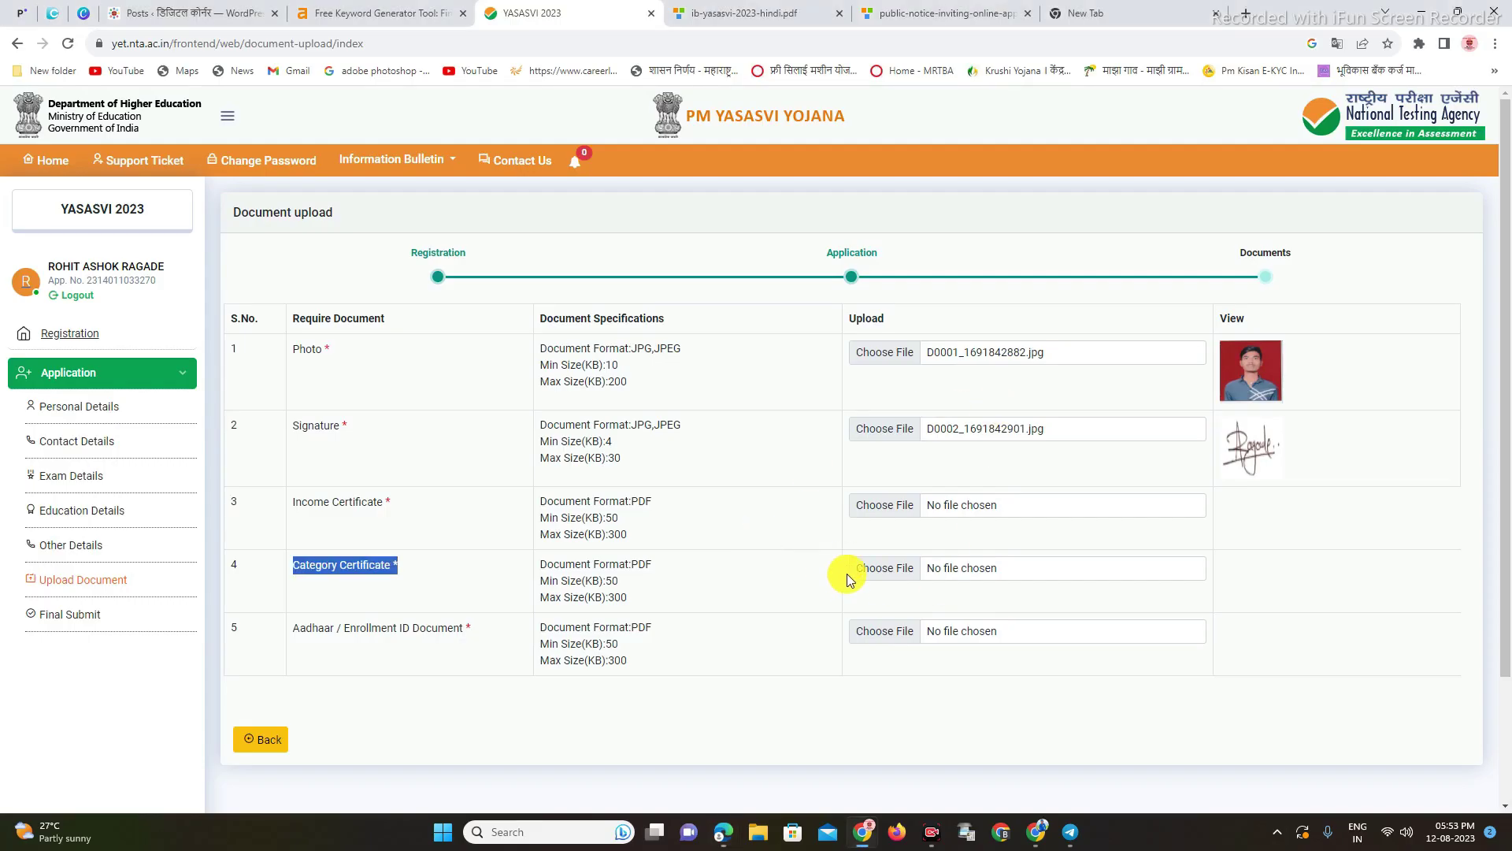
{"action": "left_click", "coordinate": [365, 566]}
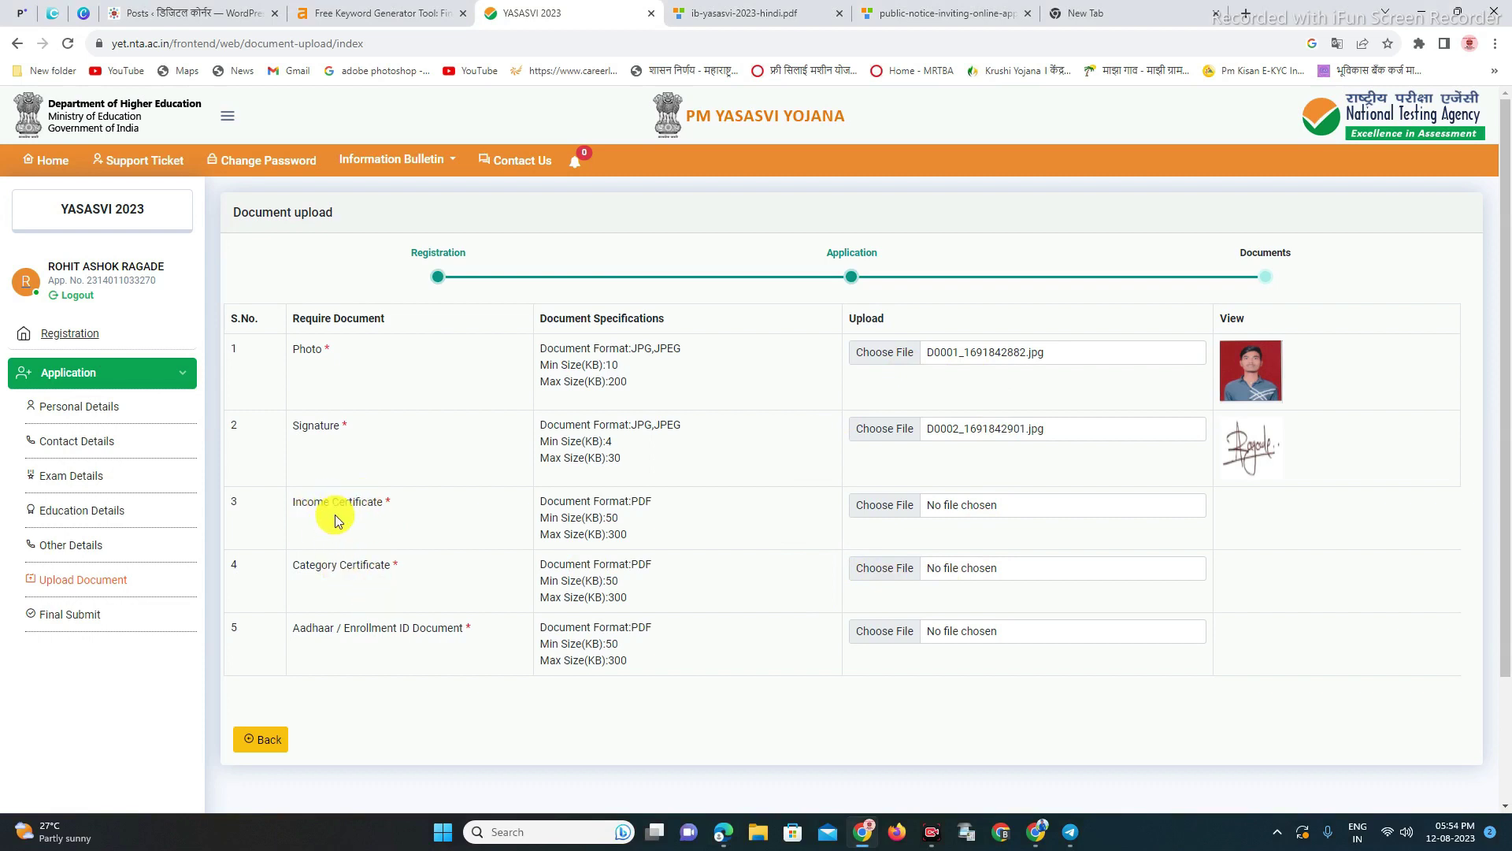
Check the category certificate's maximum size and save all uploaded documents.
{"action": "left_click_drag", "start_coordinate": [287, 626], "coordinate": [541, 603]}
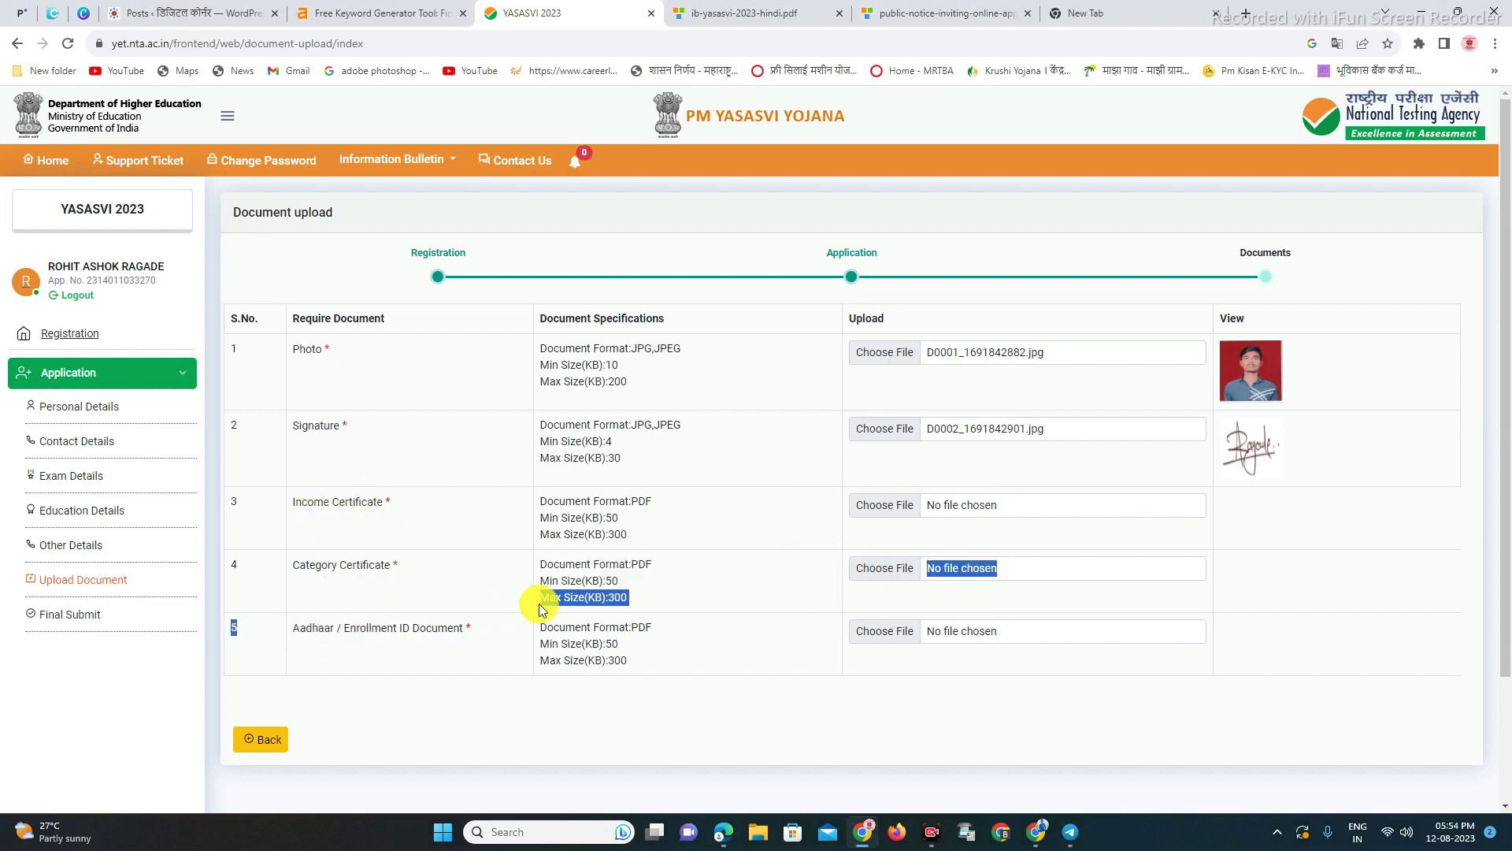
{"action": "left_click", "coordinate": [577, 629]}
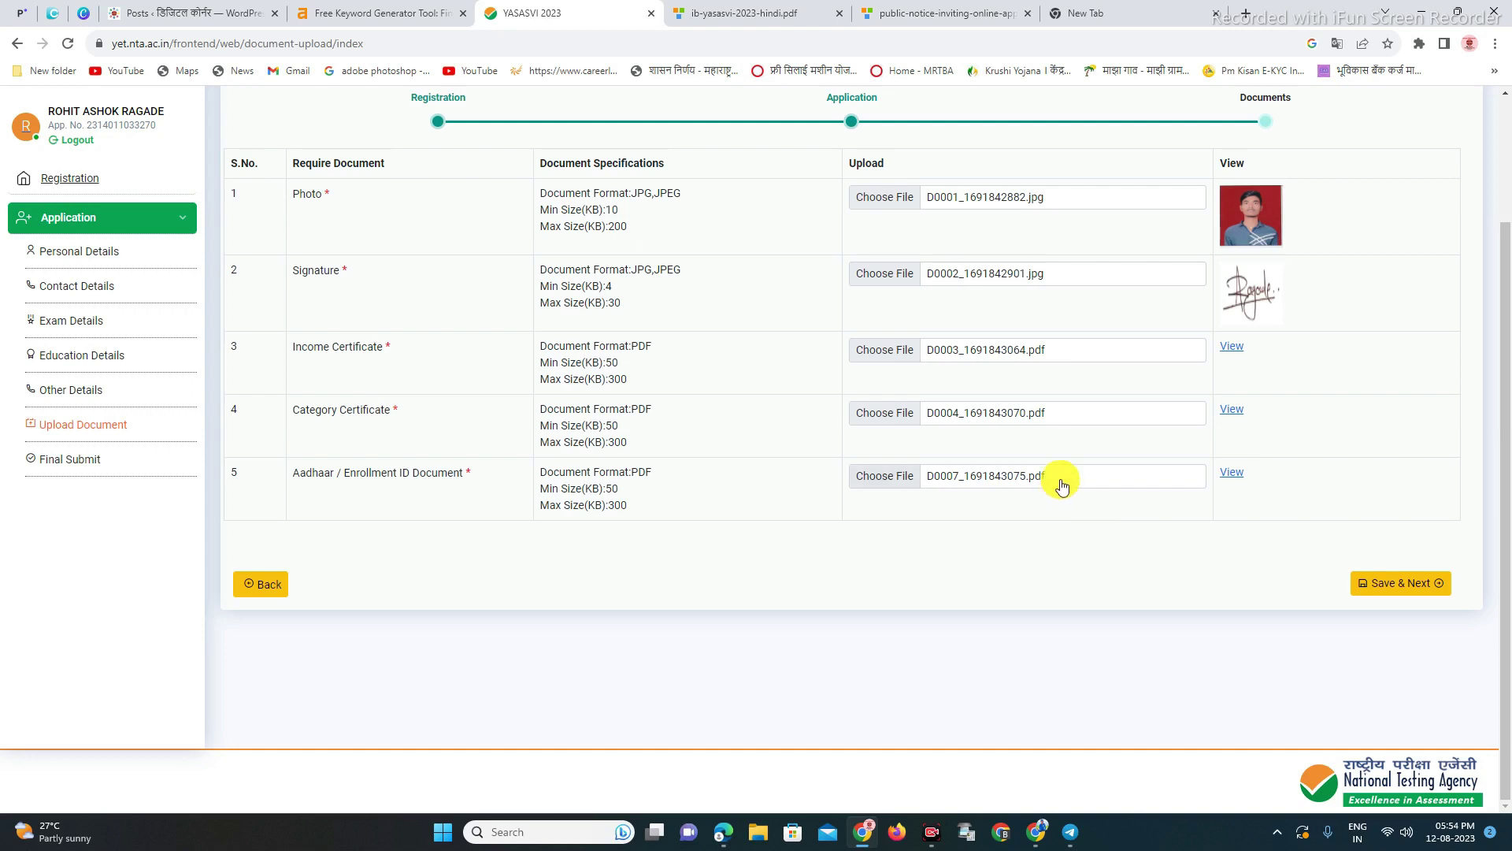
{"action": "left_click", "coordinate": [1399, 587]}
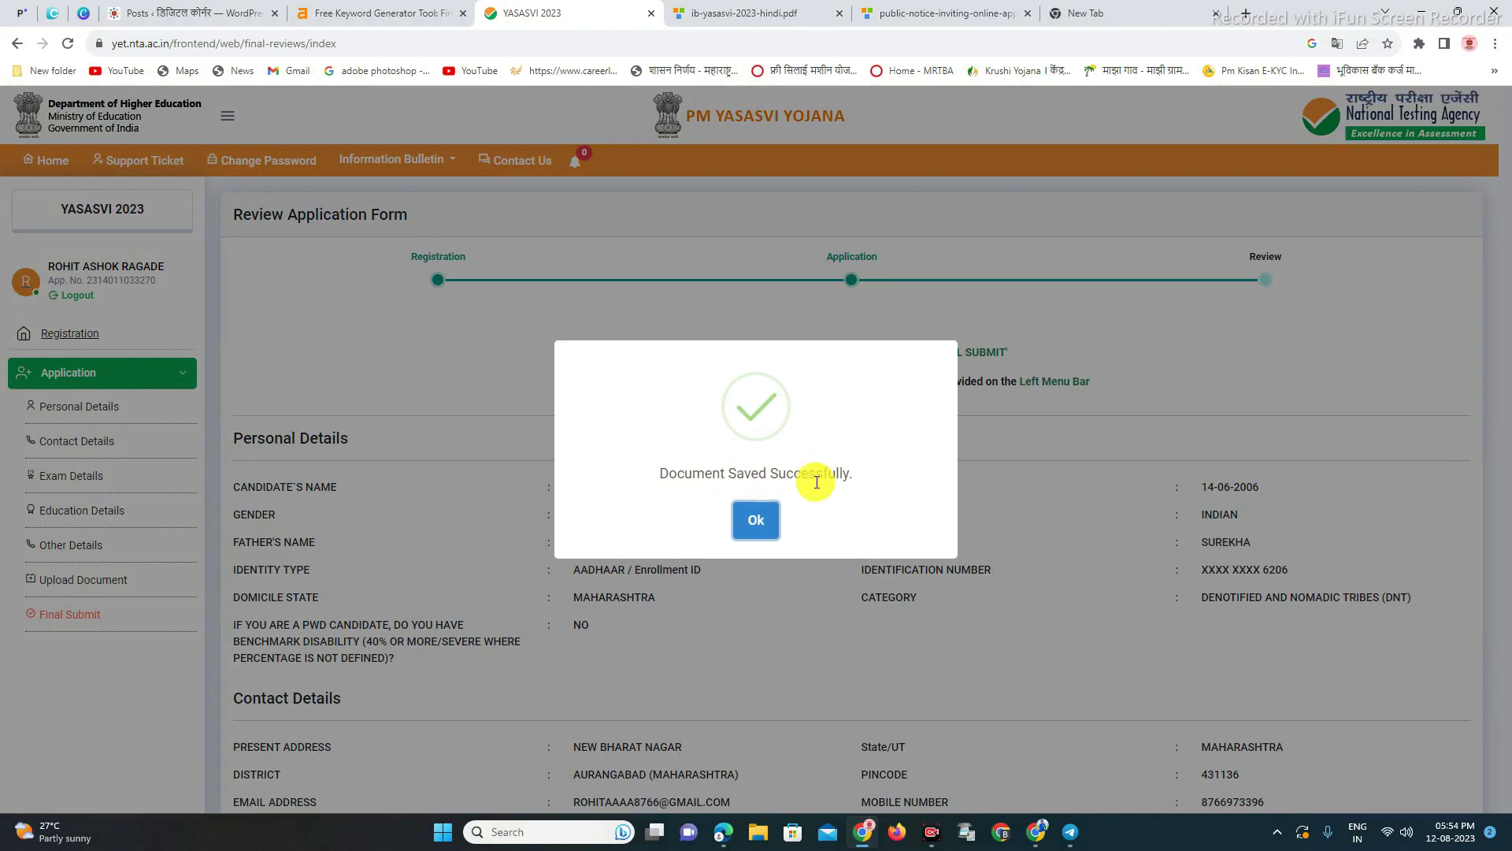
Dismiss the Document Saved Successfully message and return to the Review Application Form.
{"action": "left_click", "coordinate": [756, 522]}
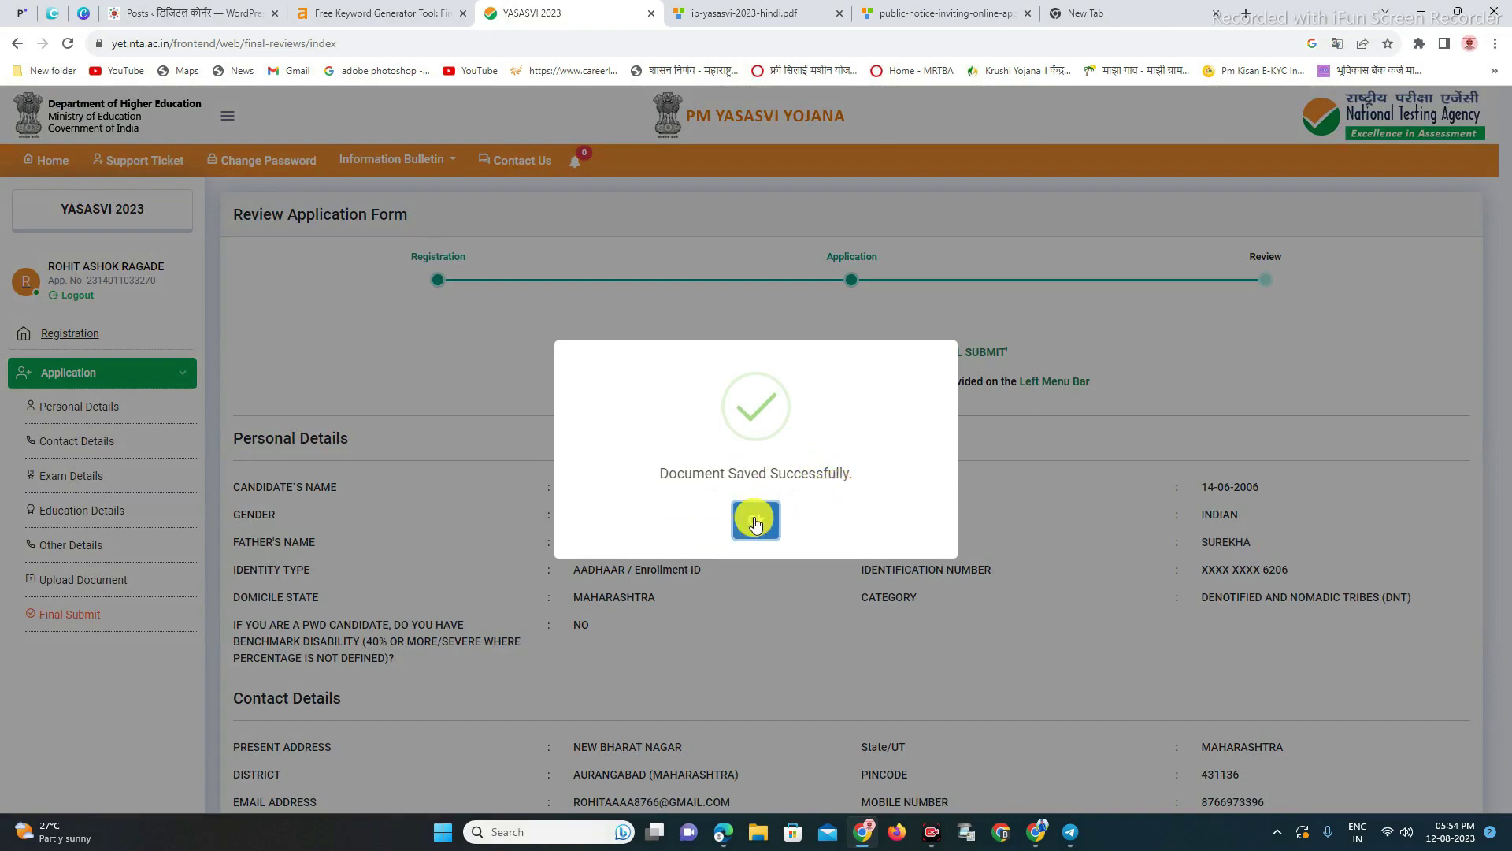
{"action": "left_click", "coordinate": [755, 522]}
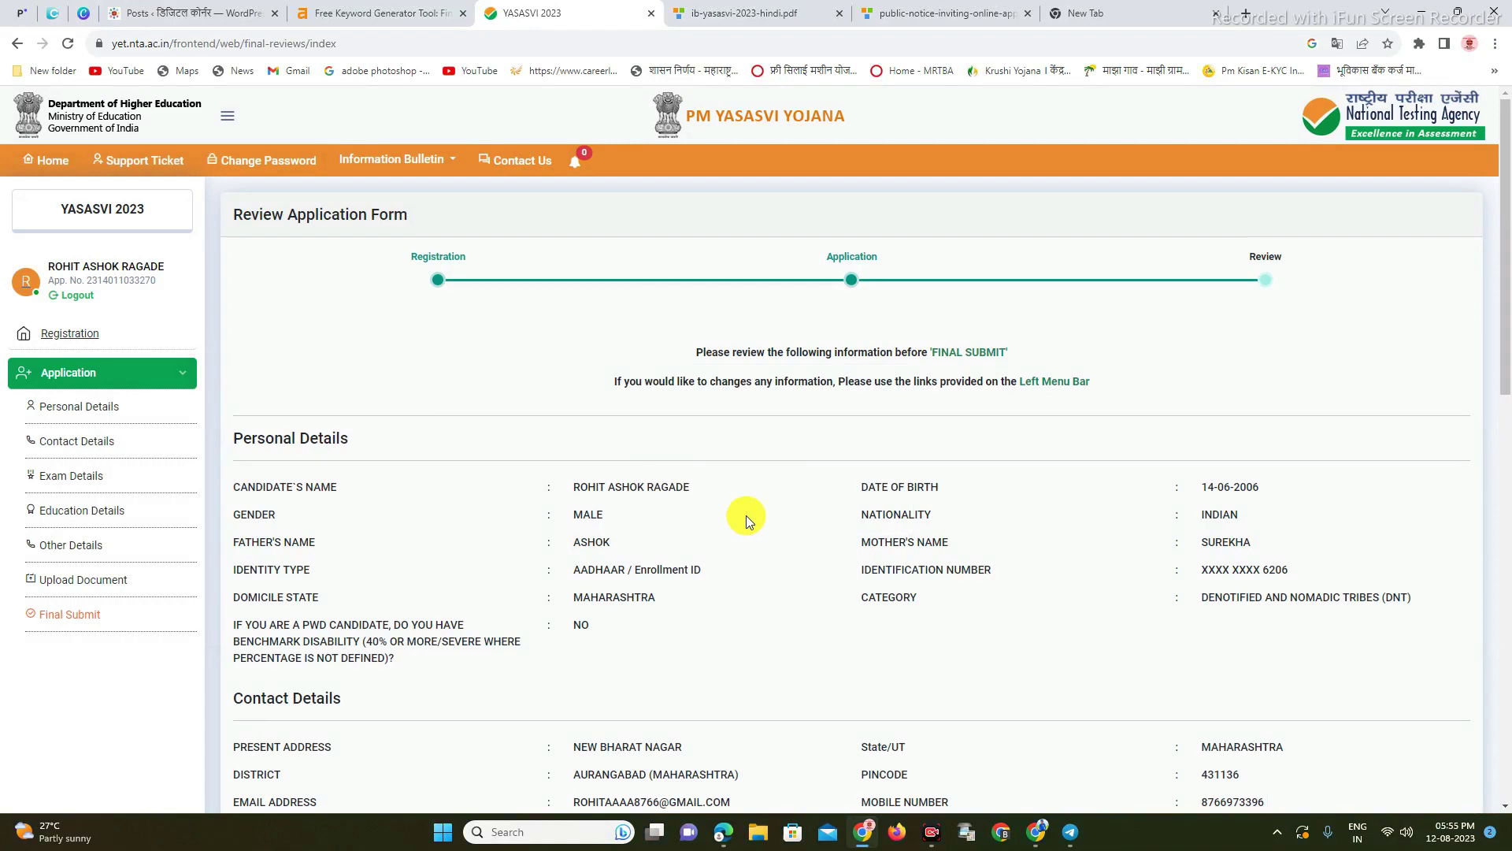
{"action": "scroll", "coordinate": [706, 446], "scroll_direction": "down", "scroll_amount": 14}
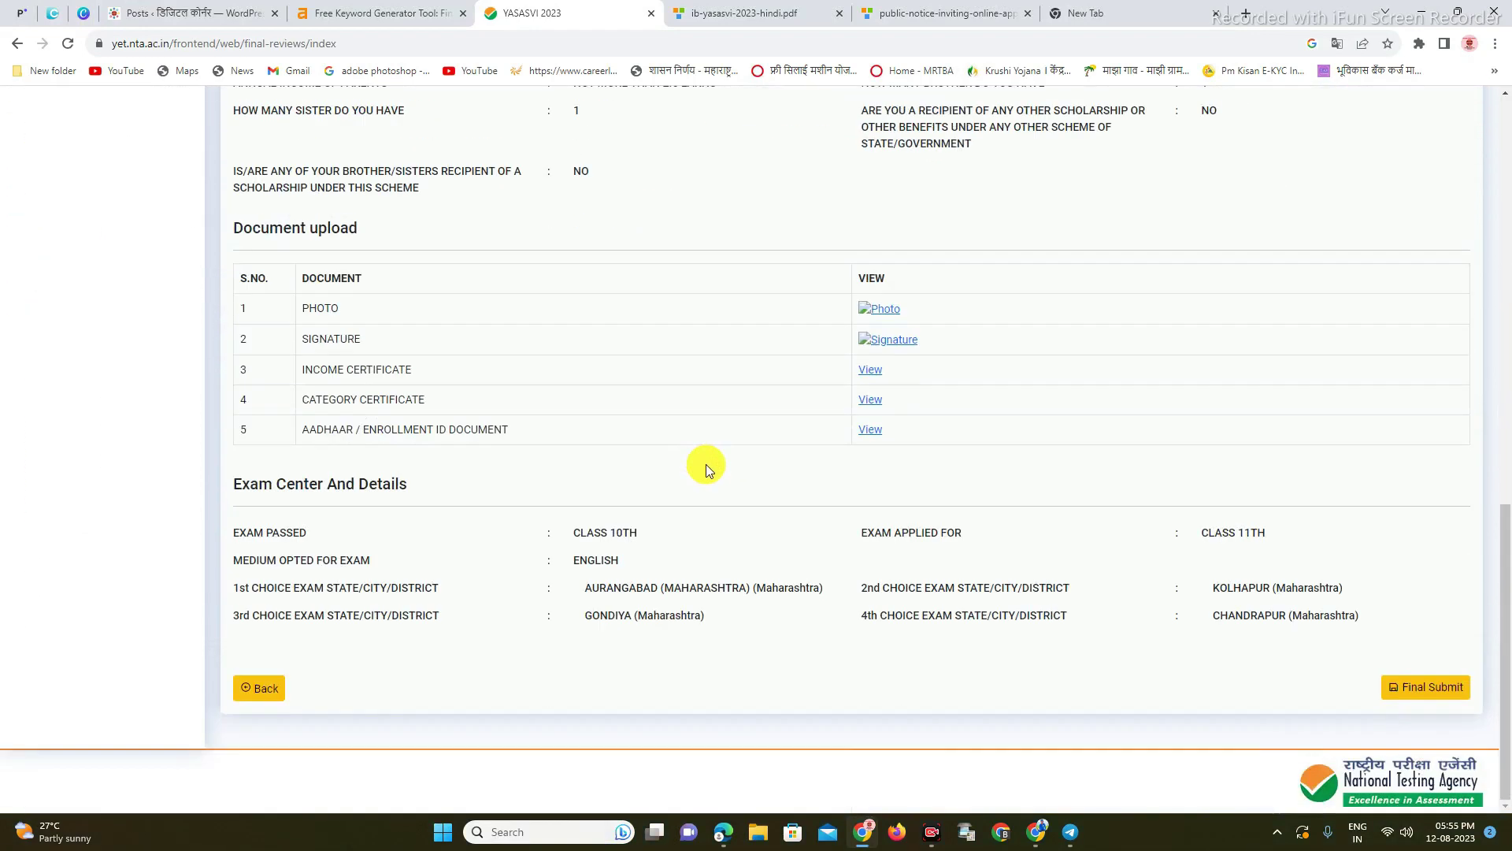
{"action": "scroll", "coordinate": [710, 468], "scroll_direction": "up", "scroll_amount": 14}
{"action": "scroll", "coordinate": [711, 468], "scroll_direction": "down", "scroll_amount": 7}
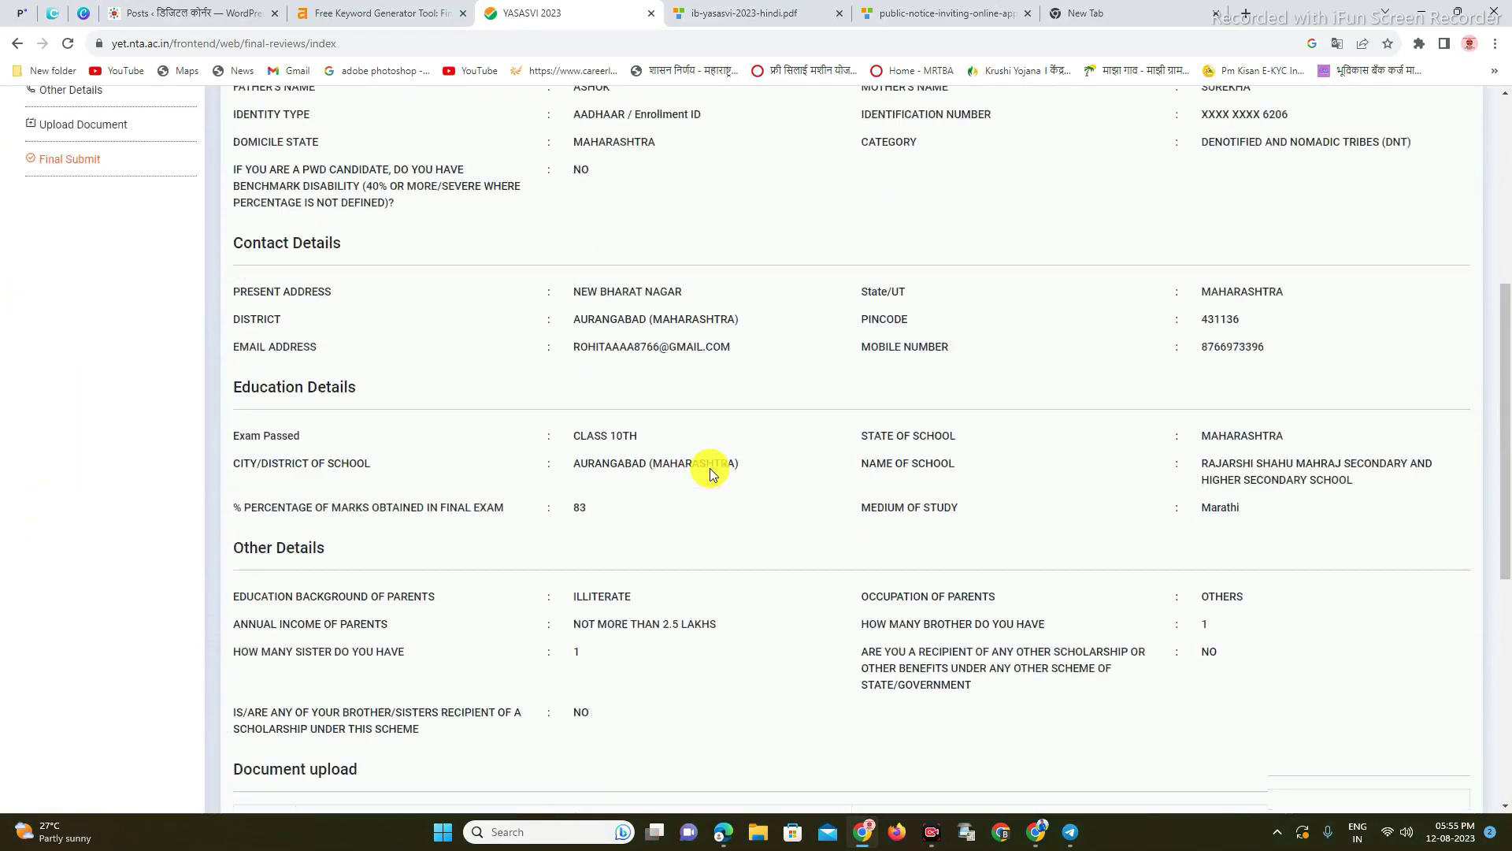
{"action": "scroll", "coordinate": [686, 473], "scroll_direction": "up", "scroll_amount": 6}
Go over the Personal Details and Contact Details sections of the review form.
{"action": "left_click_drag", "start_coordinate": [234, 439], "coordinate": [348, 441]}
{"action": "scroll", "coordinate": [328, 480], "scroll_direction": "down", "scroll_amount": 4}
{"action": "left_click_drag", "start_coordinate": [227, 368], "coordinate": [341, 380]}
{"action": "scroll", "coordinate": [315, 482], "scroll_direction": "down", "scroll_amount": 3}
{"action": "left_click", "coordinate": [230, 310]}
{"action": "left_click_drag", "start_coordinate": [240, 460], "coordinate": [326, 454]}
{"action": "scroll", "coordinate": [352, 536], "scroll_direction": "down", "scroll_amount": 4}
{"action": "left_click_drag", "start_coordinate": [236, 352], "coordinate": [359, 355]}
{"action": "scroll", "coordinate": [756, 496], "scroll_direction": "up", "scroll_amount": 7}
{"action": "scroll", "coordinate": [768, 488], "scroll_direction": "up", "scroll_amount": 4}
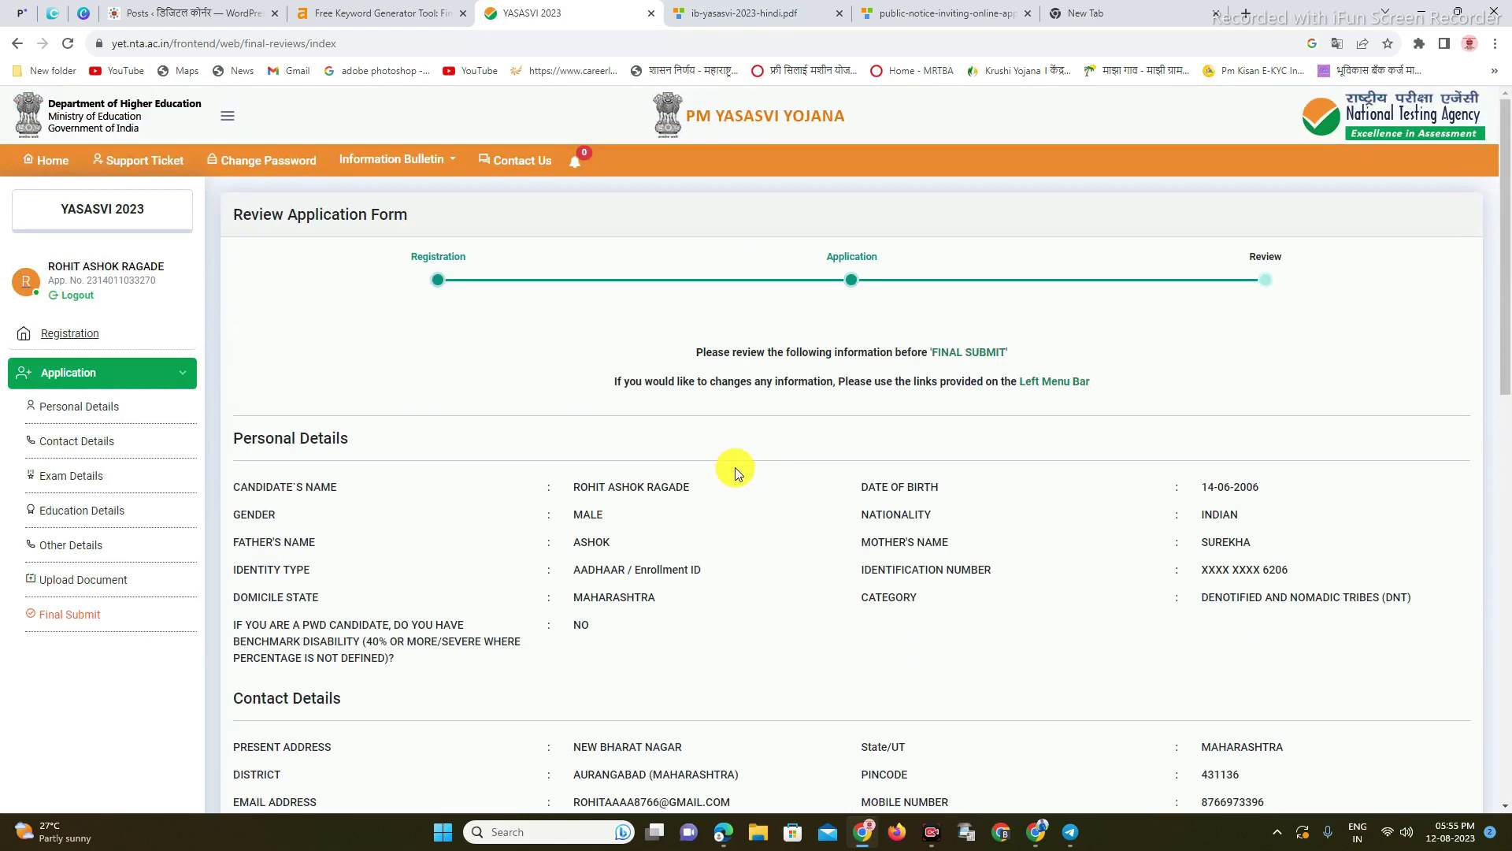
{"action": "scroll", "coordinate": [735, 467], "scroll_direction": "down", "scroll_amount": 1}
Reread the instruction to review the form before FINAL SUBMIT.
{"action": "left_click_drag", "start_coordinate": [695, 269], "coordinate": [989, 278]}
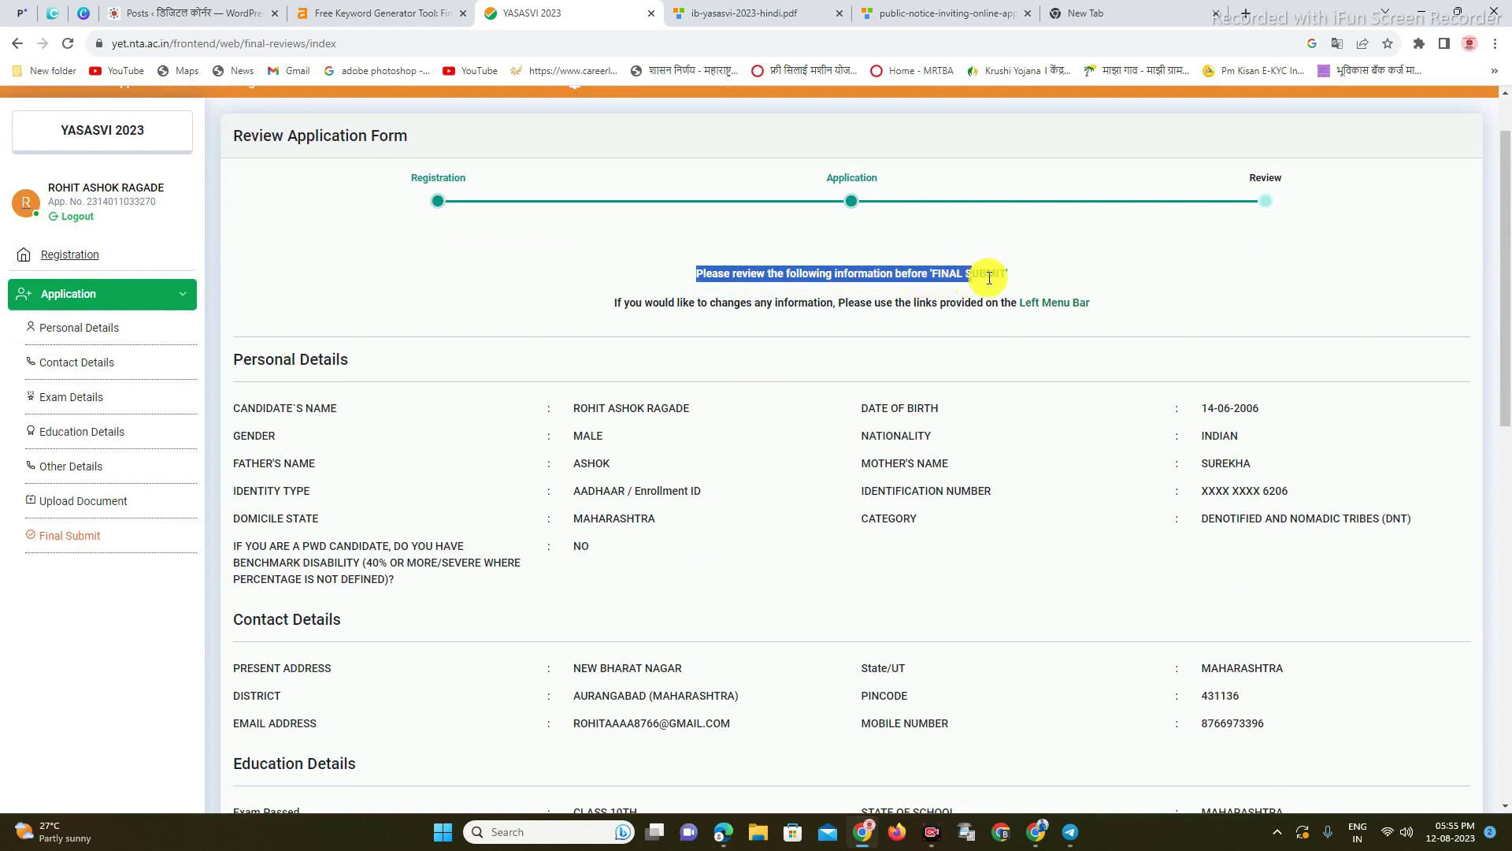
{"action": "scroll", "coordinate": [895, 426], "scroll_direction": "down", "scroll_amount": 15}
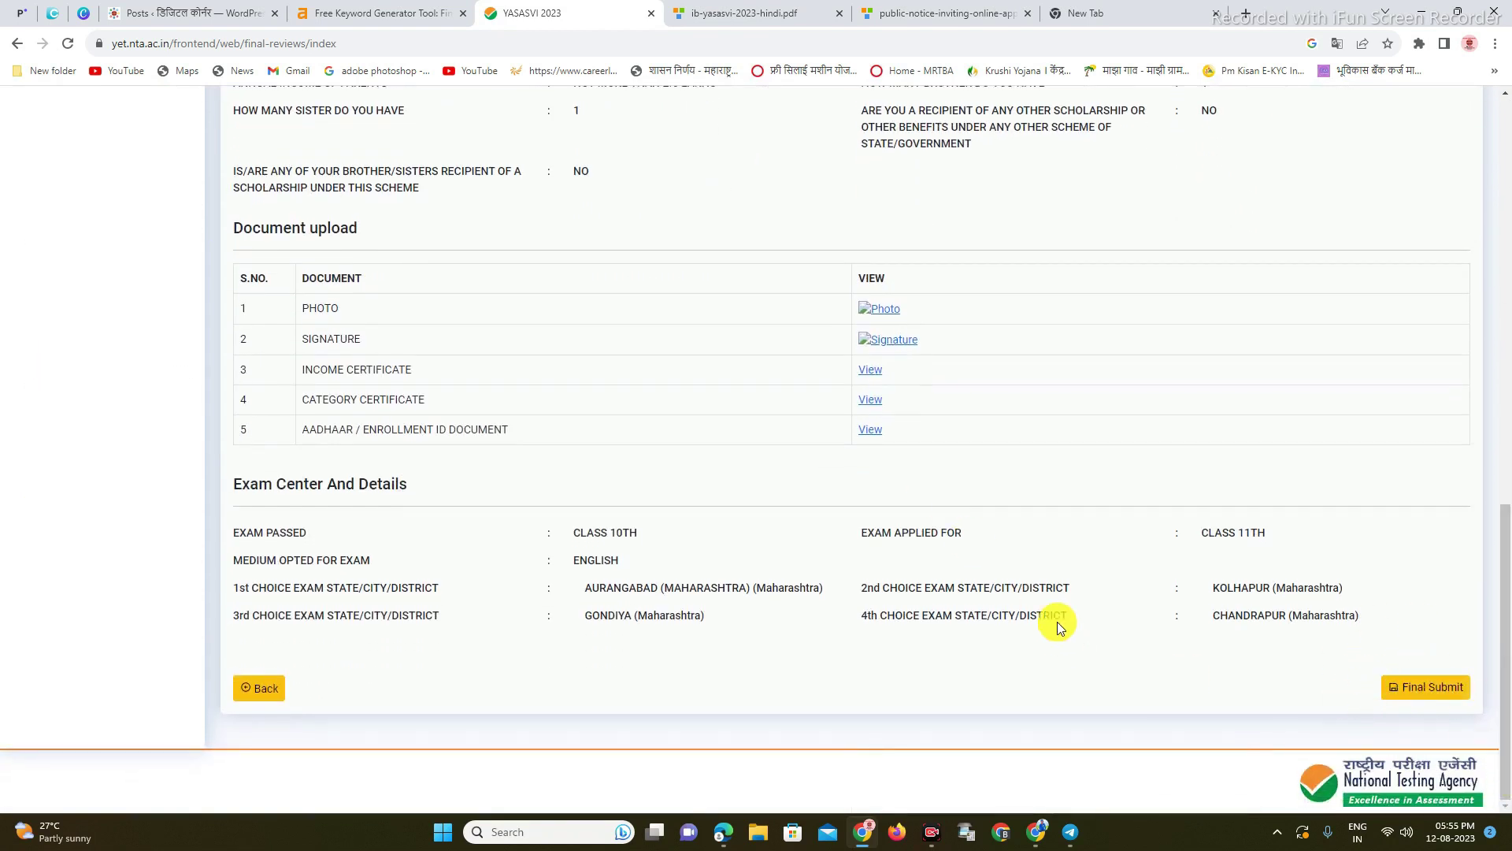
{"action": "scroll", "coordinate": [1026, 597], "scroll_direction": "up", "scroll_amount": 15}
{"action": "left_click", "coordinate": [1026, 597]}
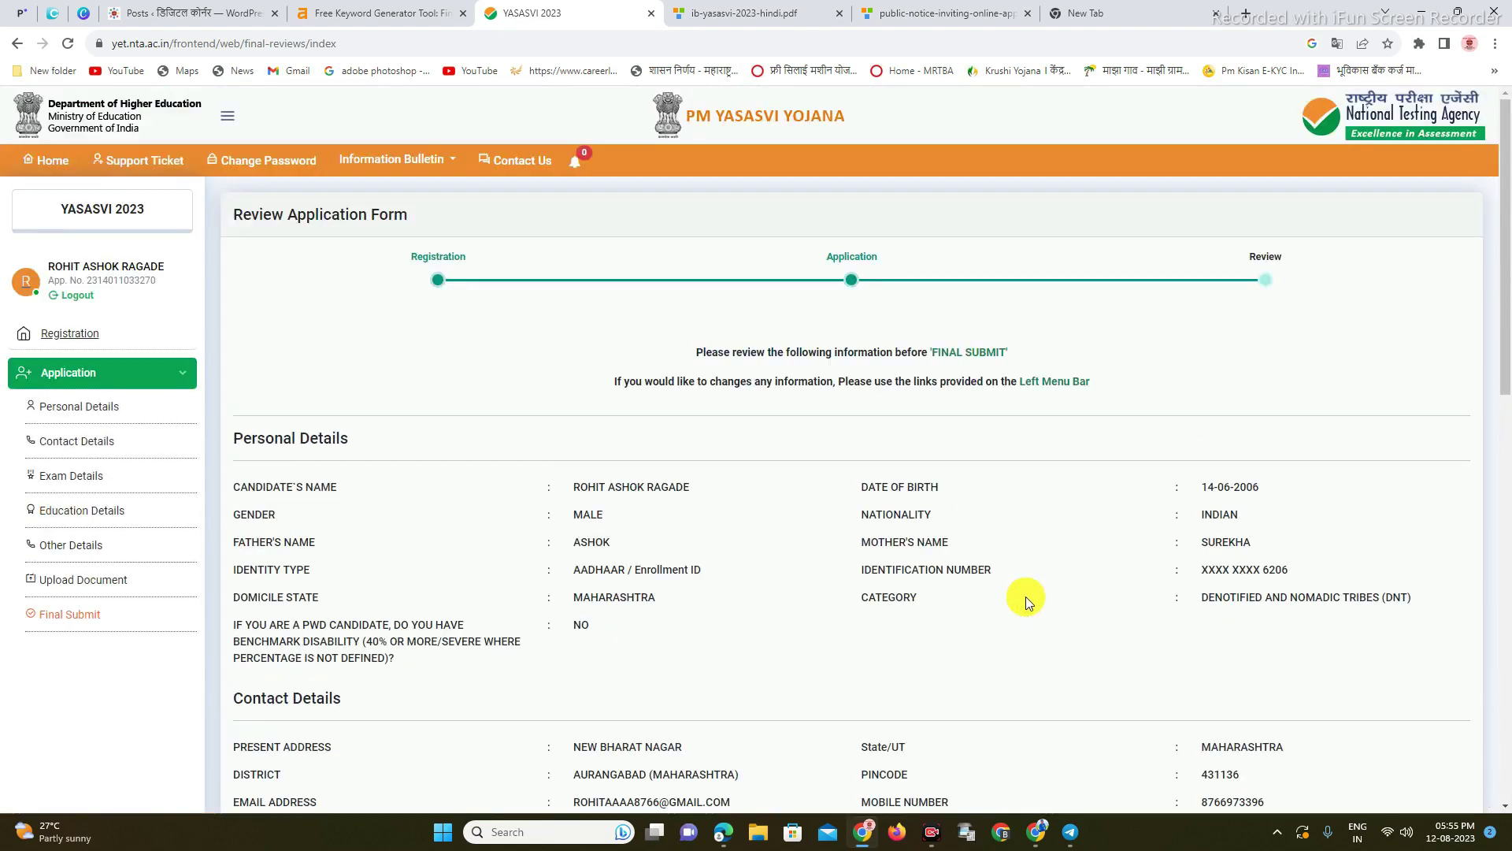
Check exam centres Aurangabad, Kolhapur, Gondiya, Chandrapur and all five uploaded documents.
{"action": "scroll", "coordinate": [962, 581], "scroll_direction": "down", "scroll_amount": 15}
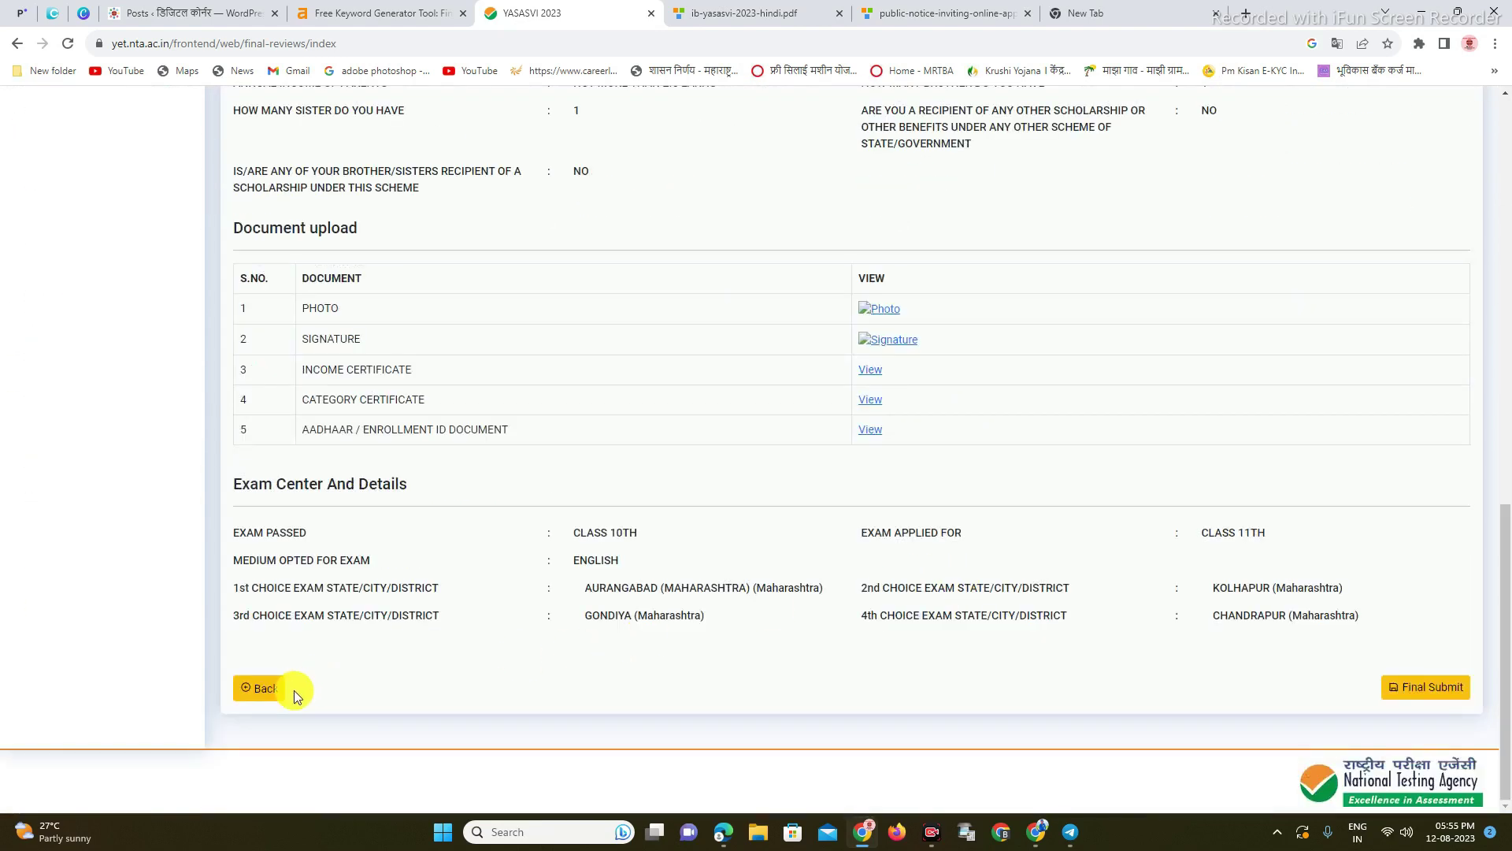
{"action": "scroll", "coordinate": [1256, 397], "scroll_direction": "up", "scroll_amount": 15}
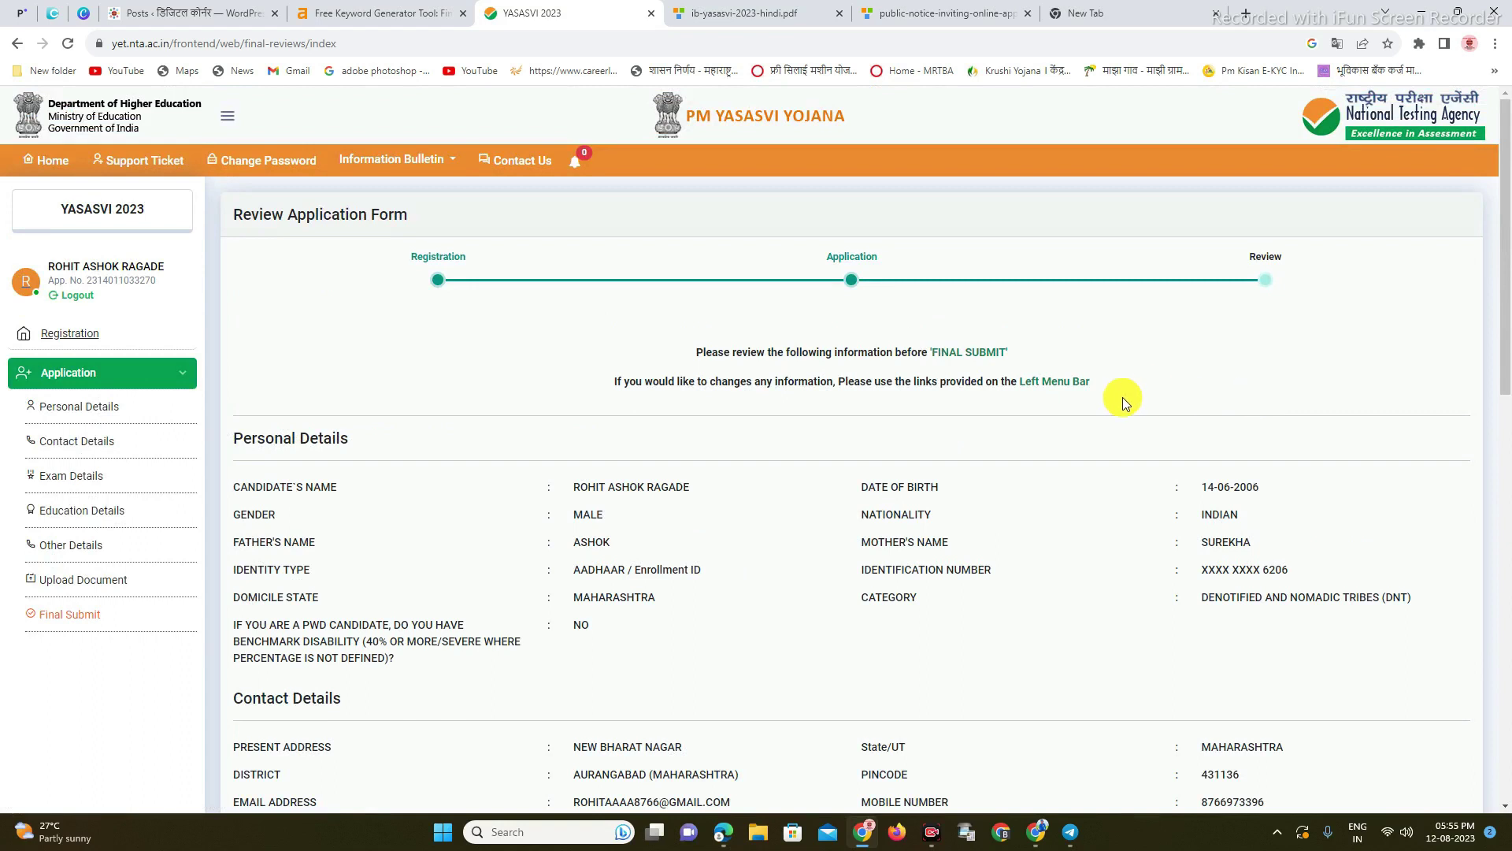
{"action": "scroll", "coordinate": [1068, 425], "scroll_direction": "down", "scroll_amount": 6}
{"action": "scroll", "coordinate": [1055, 426], "scroll_direction": "down", "scroll_amount": 7}
{"action": "scroll", "coordinate": [1055, 427], "scroll_direction": "up", "scroll_amount": 11}
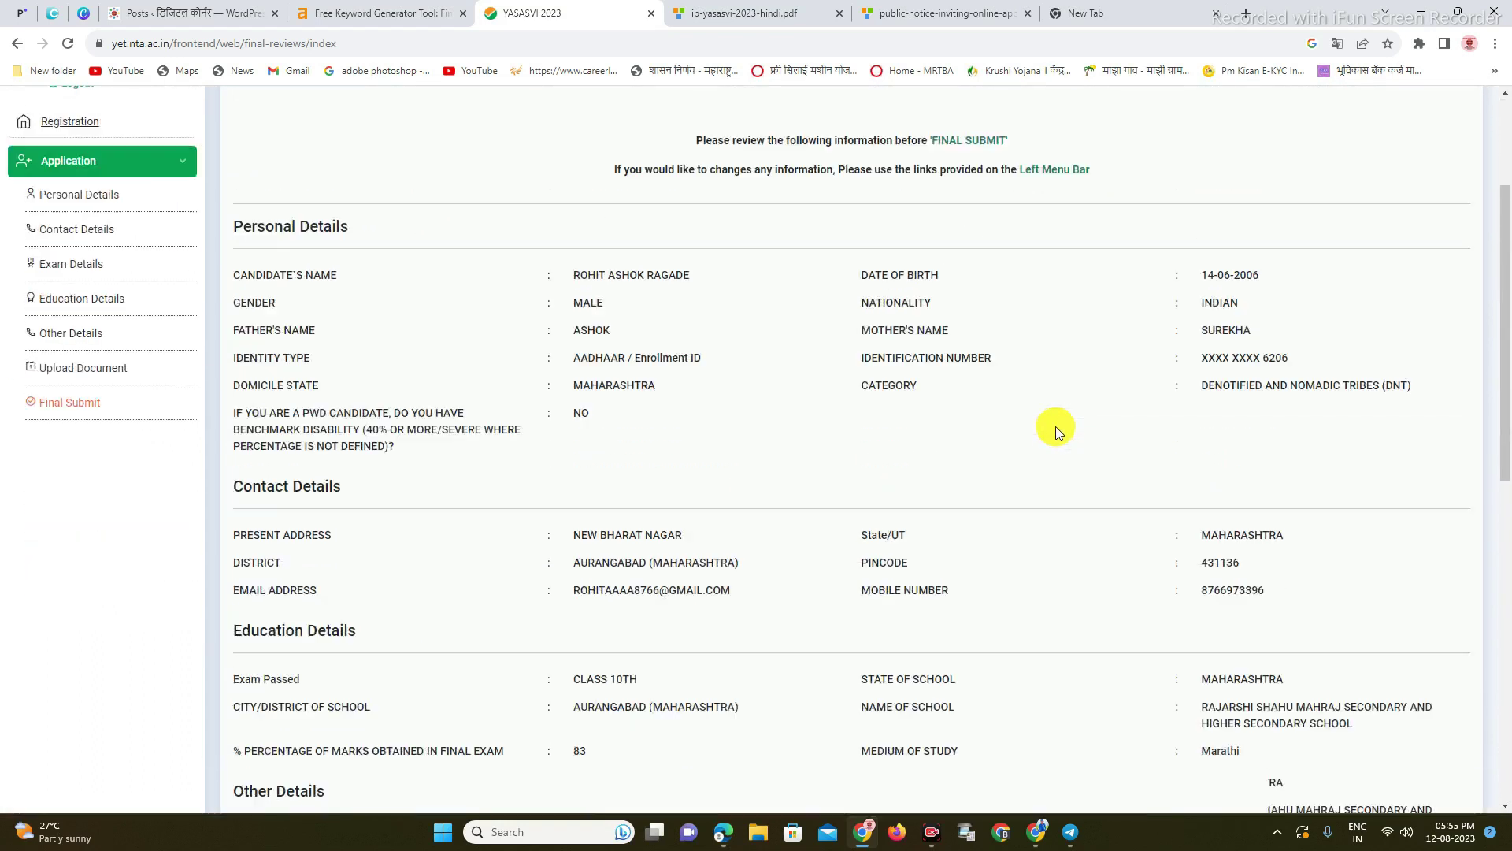
{"action": "scroll", "coordinate": [1056, 427], "scroll_direction": "up", "scroll_amount": 3}
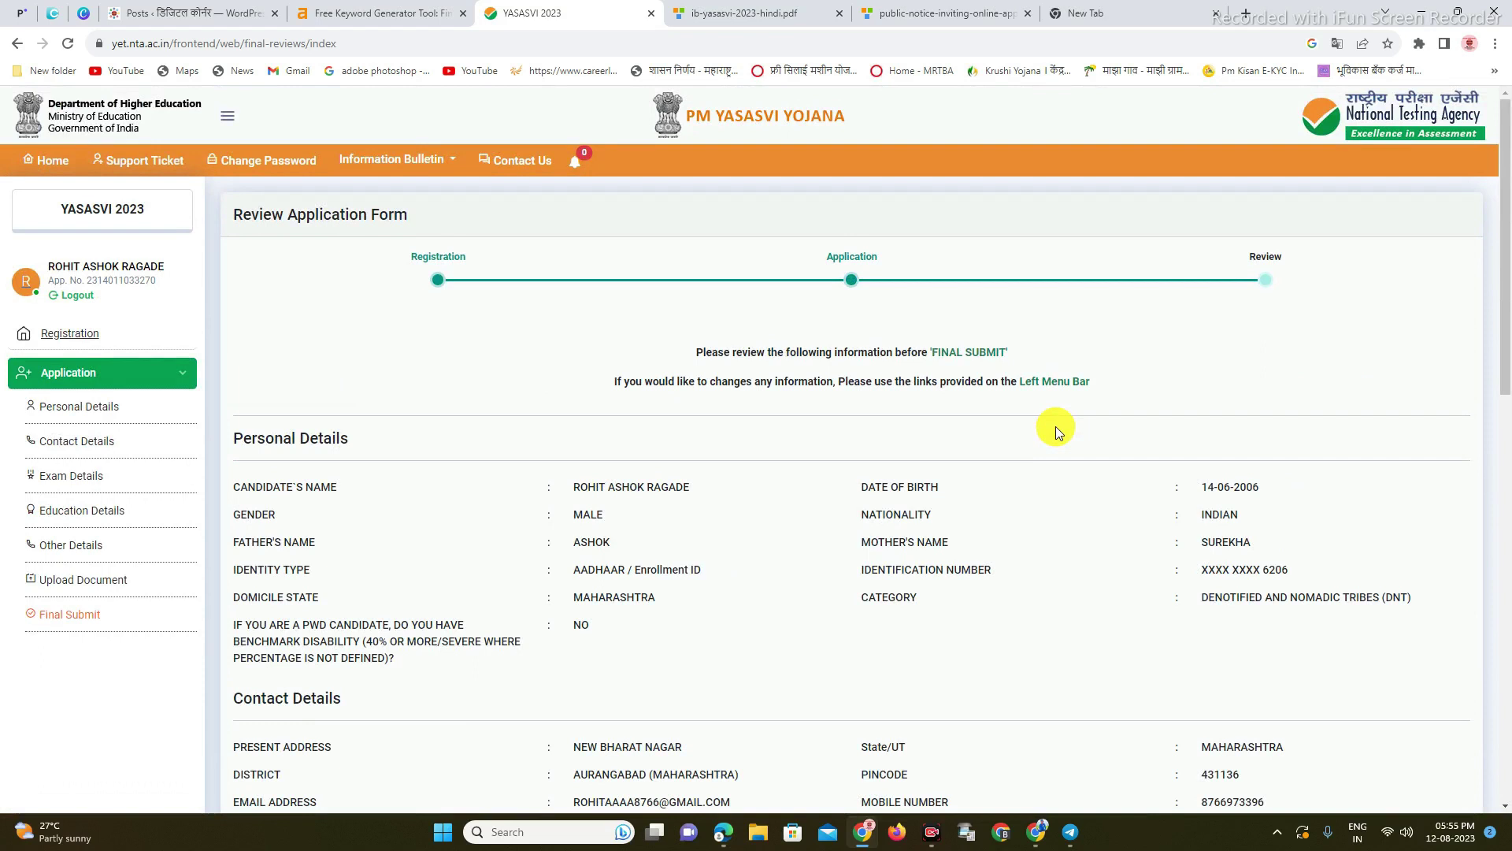
{"action": "scroll", "coordinate": [1056, 432], "scroll_direction": "down", "scroll_amount": 7}
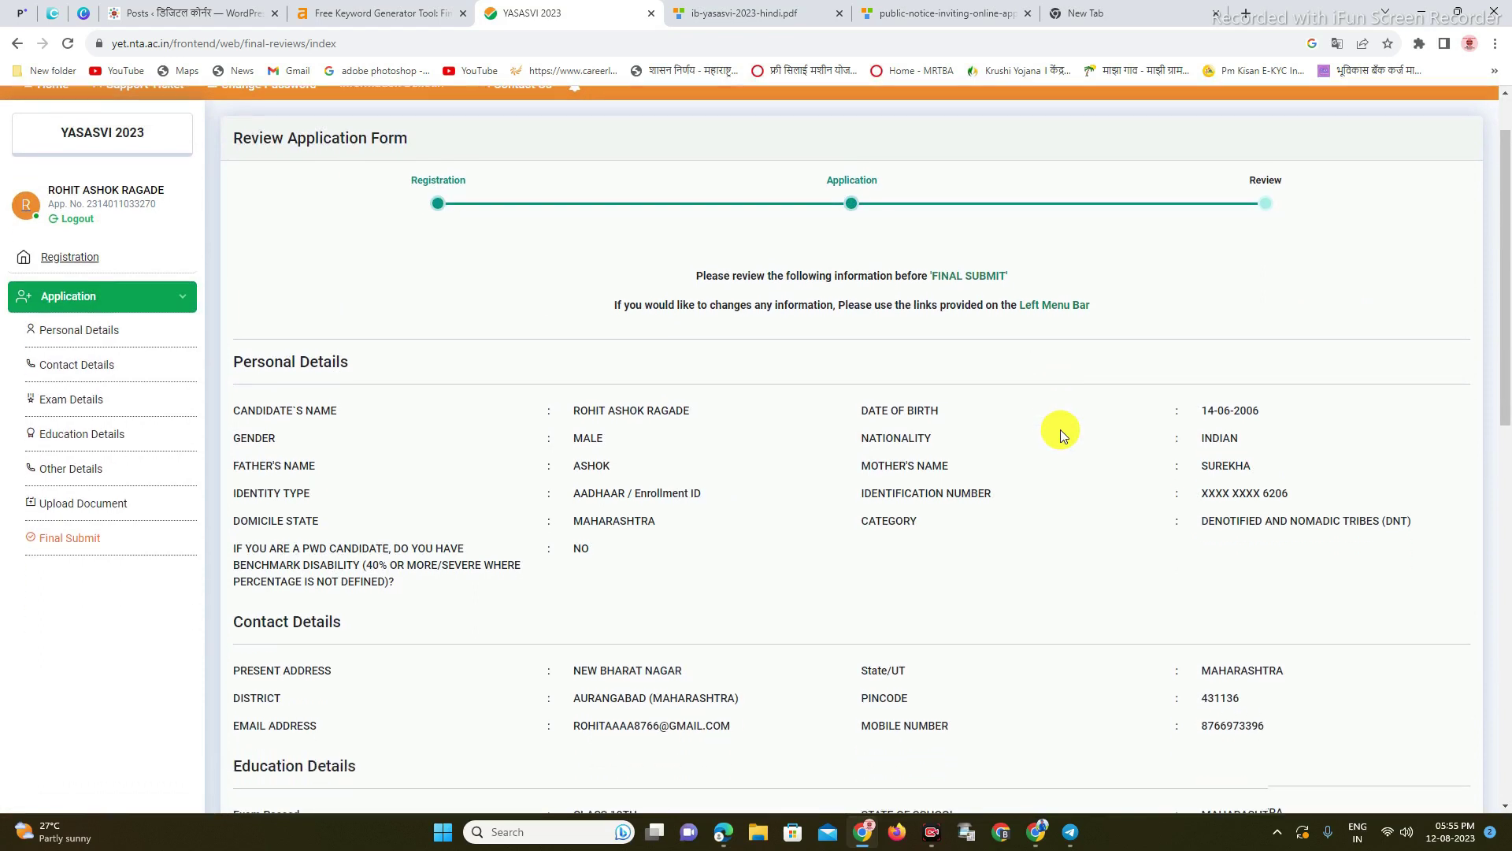
{"action": "scroll", "coordinate": [1060, 433], "scroll_direction": "up", "scroll_amount": 7}
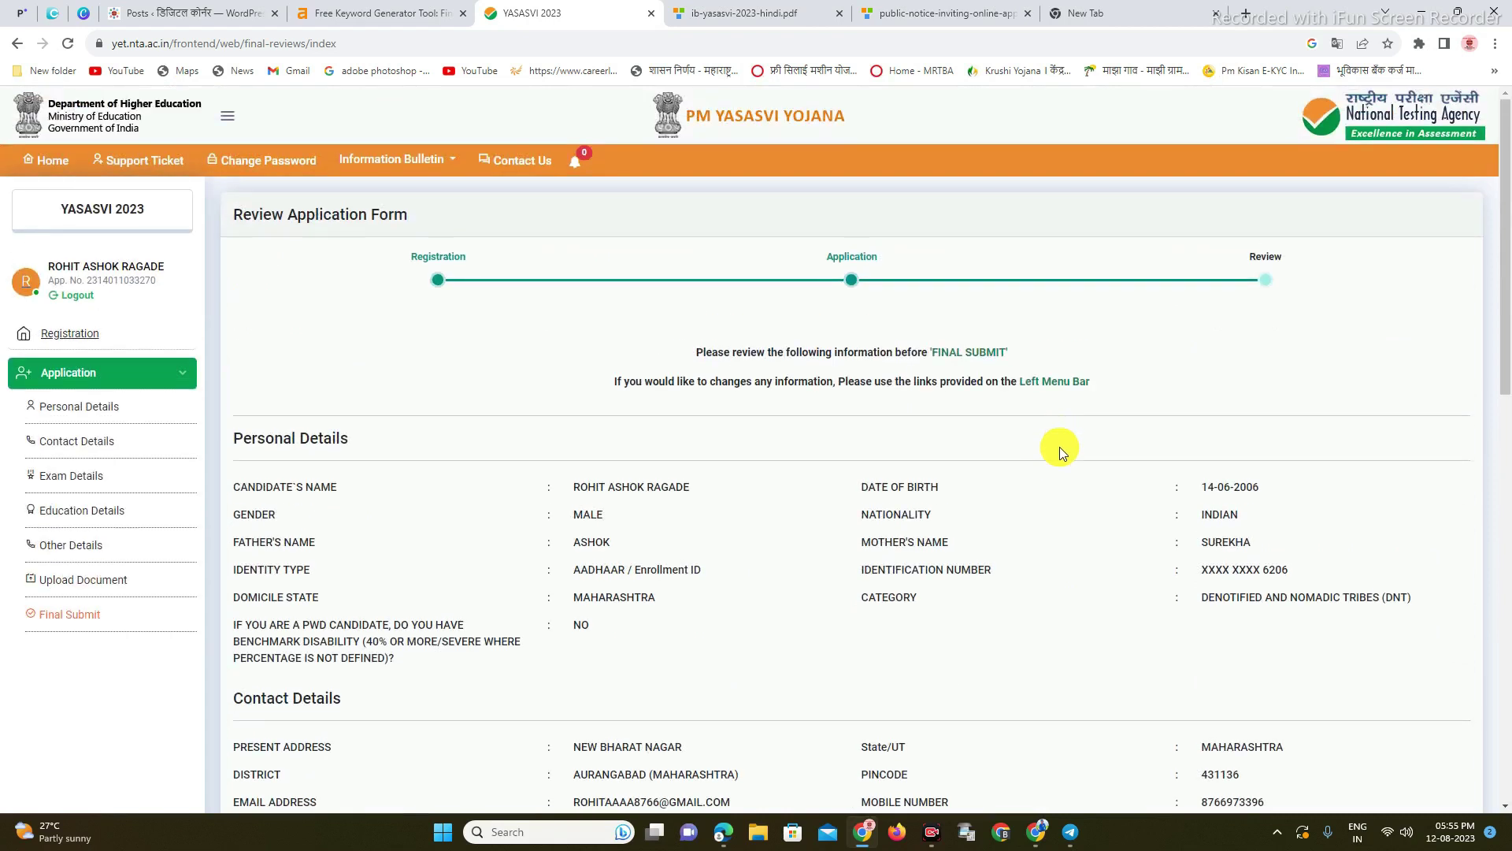
{"action": "scroll", "coordinate": [293, 381], "scroll_direction": "down", "scroll_amount": 4}
{"action": "scroll", "coordinate": [310, 472], "scroll_direction": "up", "scroll_amount": 4}
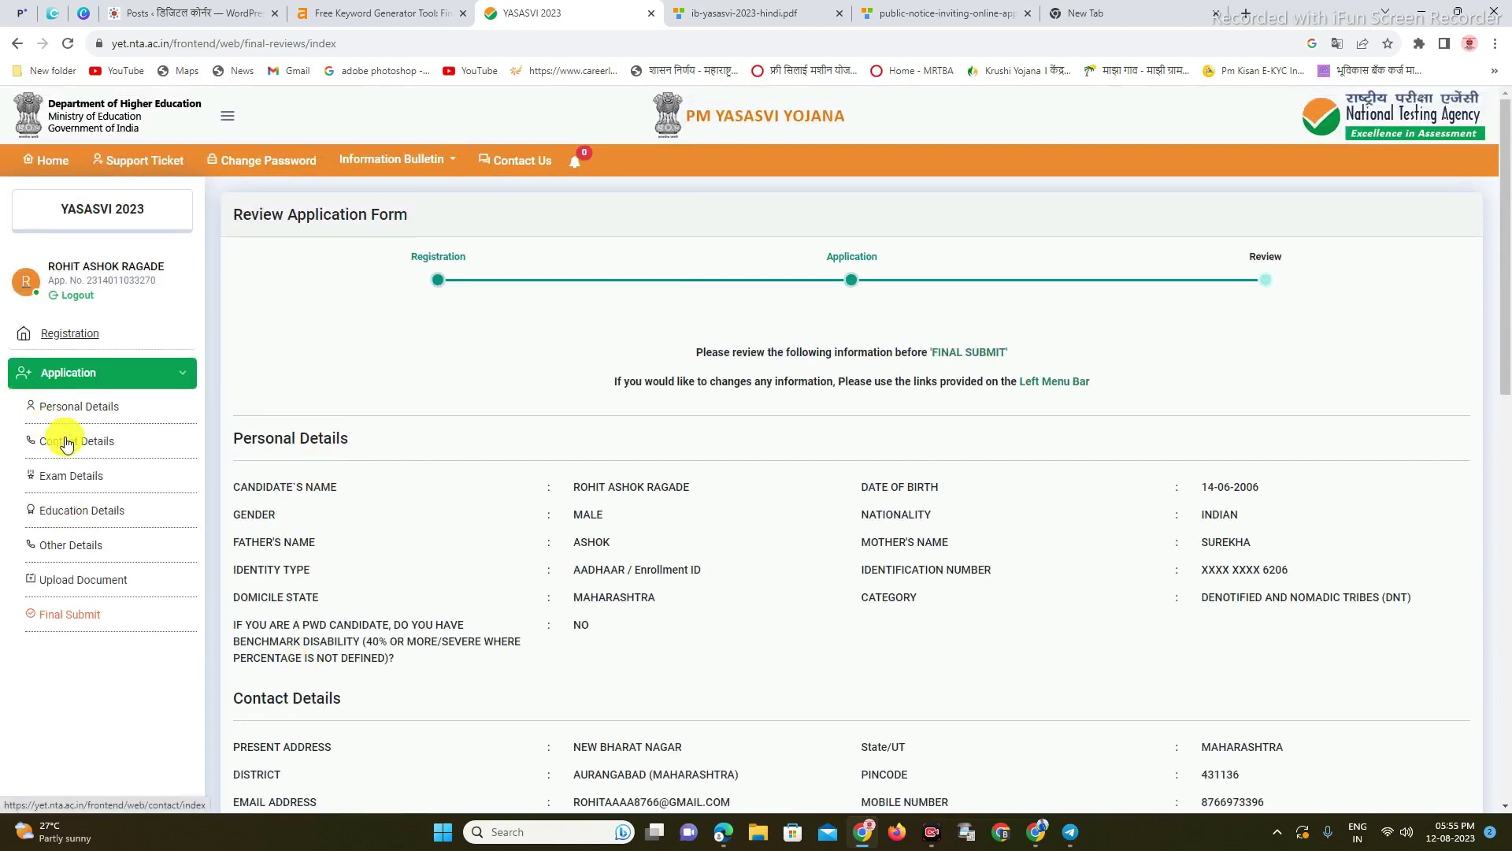
{"action": "scroll", "coordinate": [556, 428], "scroll_direction": "down", "scroll_amount": 7}
{"action": "scroll", "coordinate": [556, 427], "scroll_direction": "down", "scroll_amount": 6}
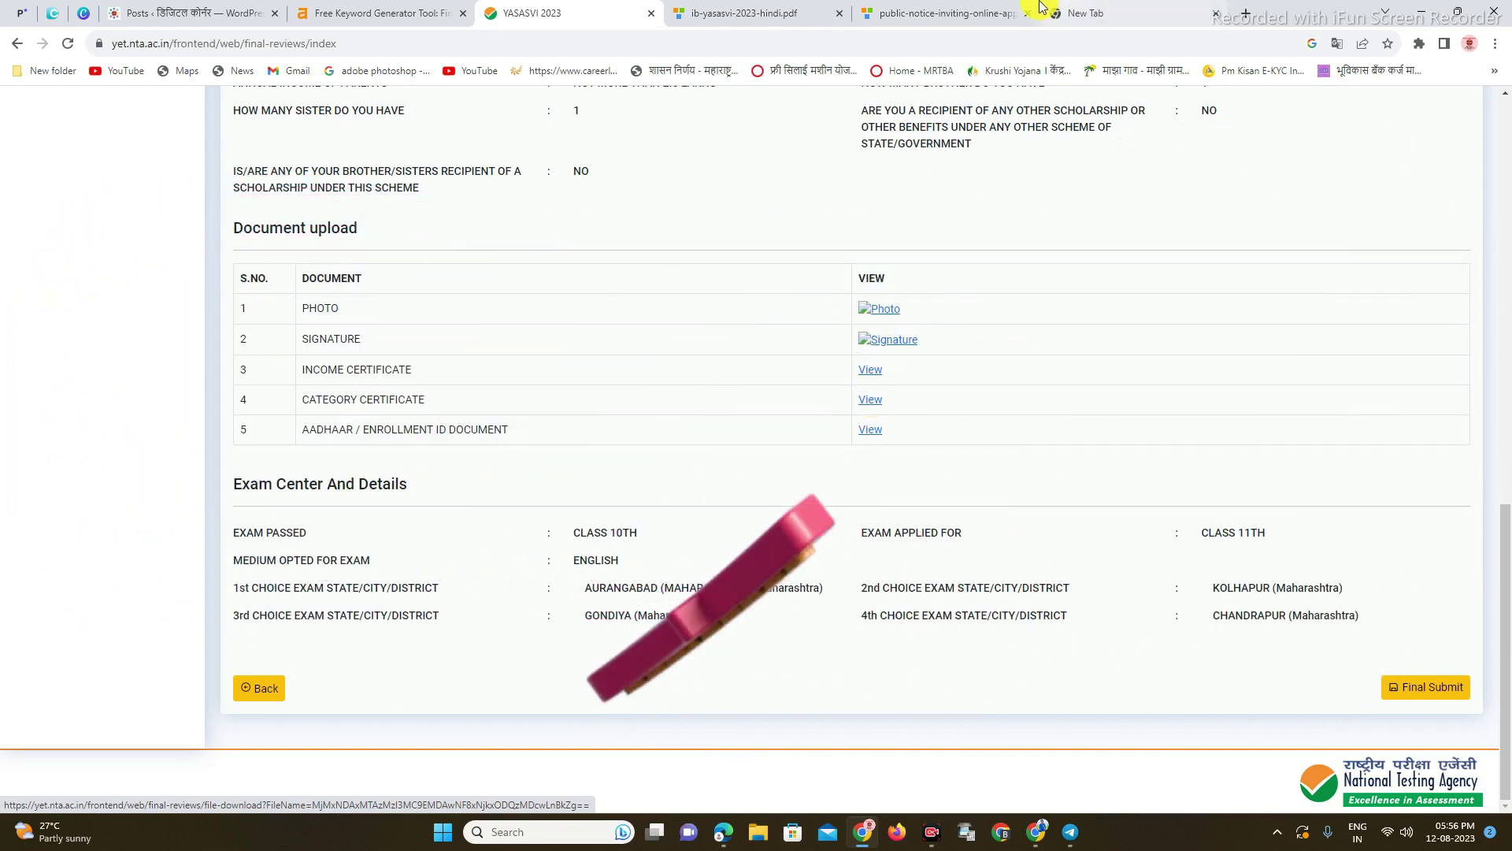
{"action": "left_click", "coordinate": [945, 12]}
Bring the ib-yasasvi-2023-hindi.pdf bulletin tab to the front.
{"action": "left_click", "coordinate": [764, 11]}
{"action": "left_click", "coordinate": [874, 12]}
{"action": "left_click", "coordinate": [741, 12]}
Read the bulletin's important dates and contents pages 4–5, covering chapters 10–12 and annexures.
{"action": "scroll", "coordinate": [792, 438], "scroll_direction": "down", "scroll_amount": 20}
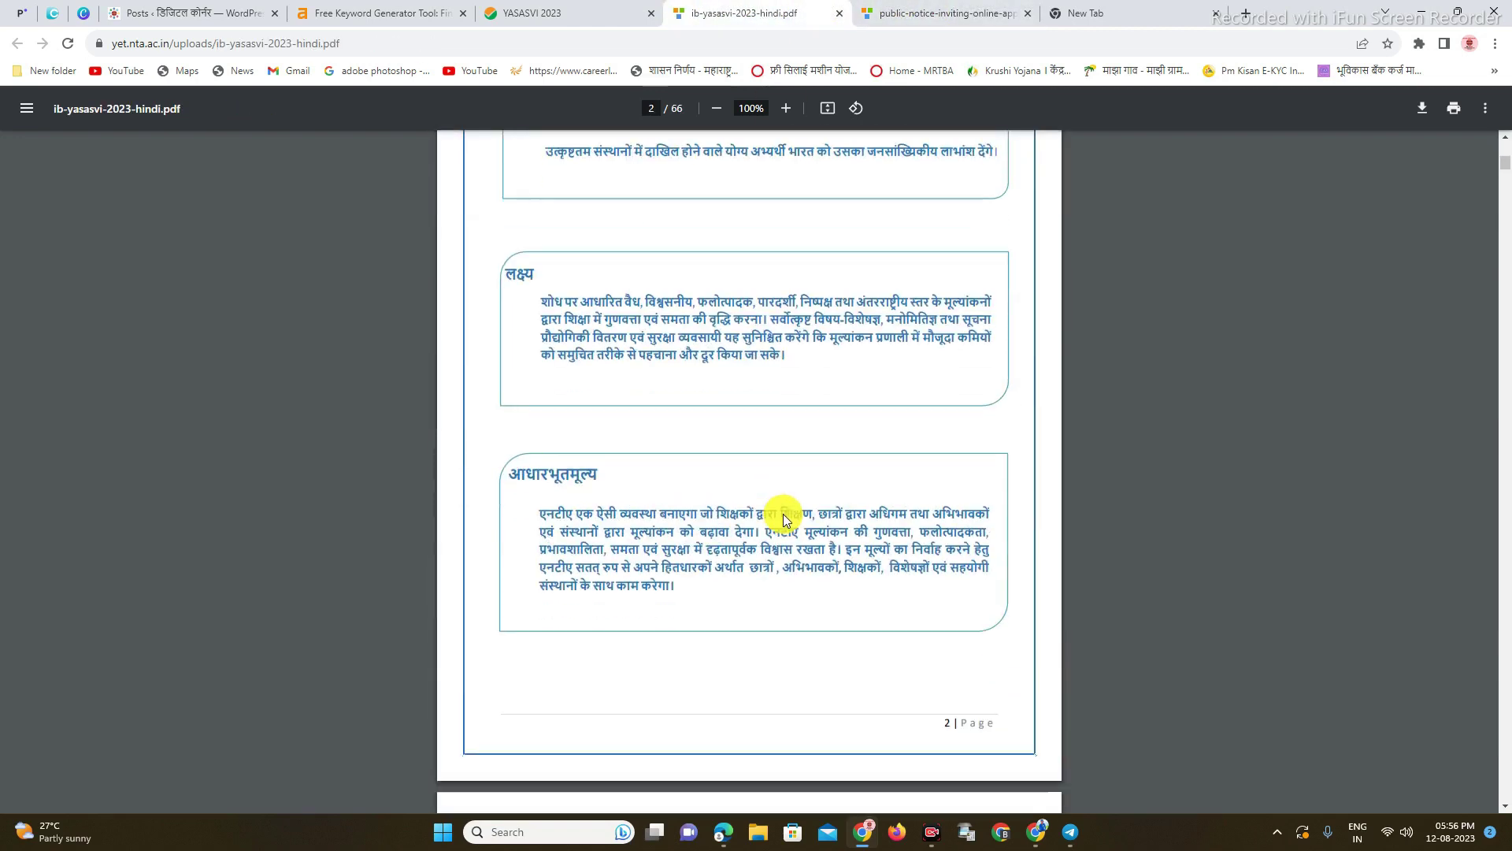
{"action": "scroll", "coordinate": [787, 513], "scroll_direction": "down", "scroll_amount": 13}
{"action": "scroll", "coordinate": [725, 456], "scroll_direction": "up", "scroll_amount": 7}
{"action": "scroll", "coordinate": [679, 469], "scroll_direction": "up", "scroll_amount": 2}
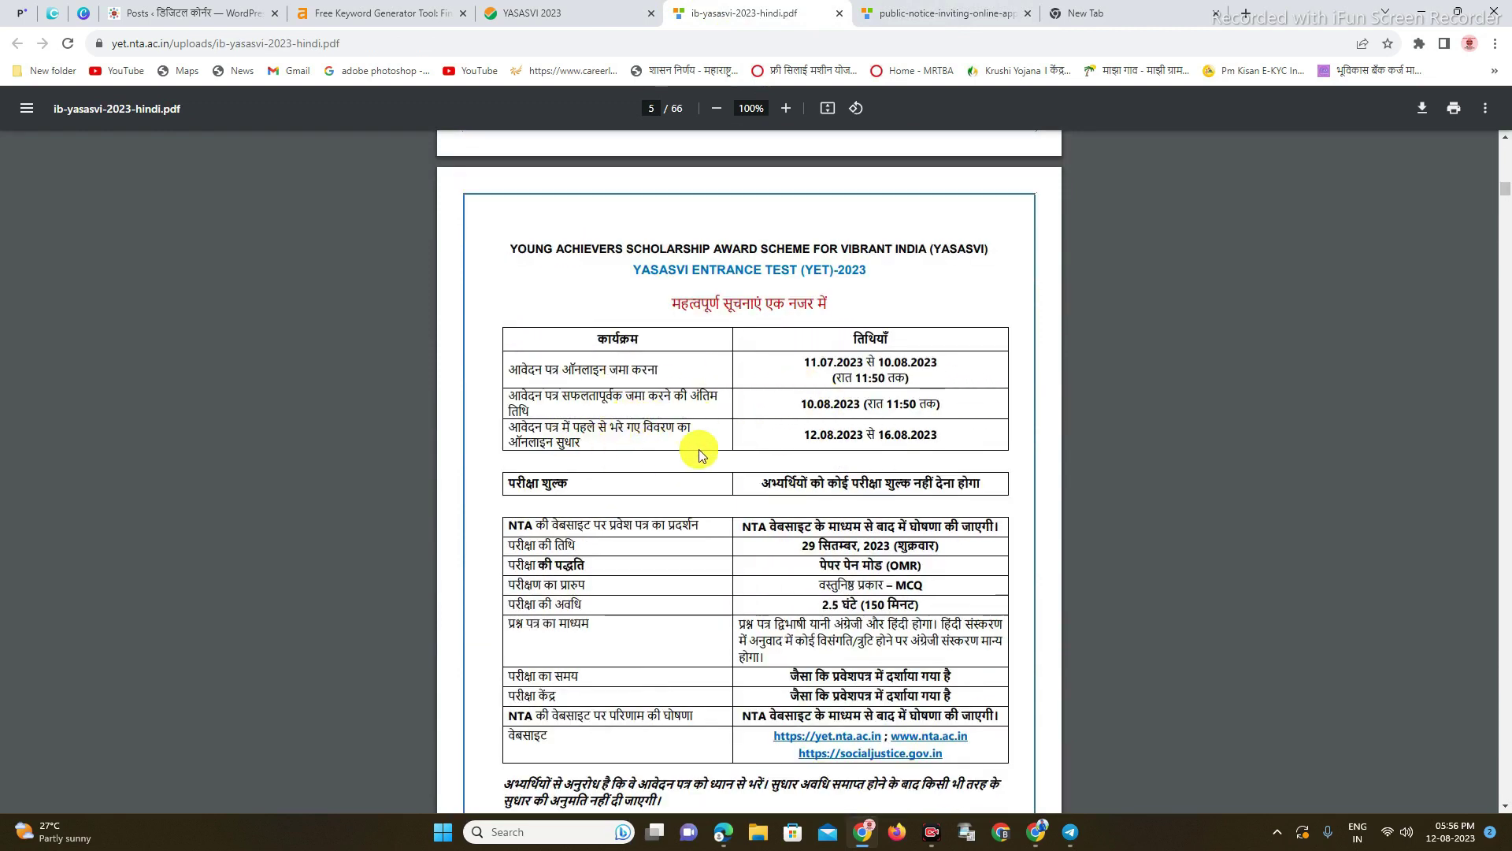
{"action": "scroll", "coordinate": [686, 465], "scroll_direction": "down", "scroll_amount": 3}
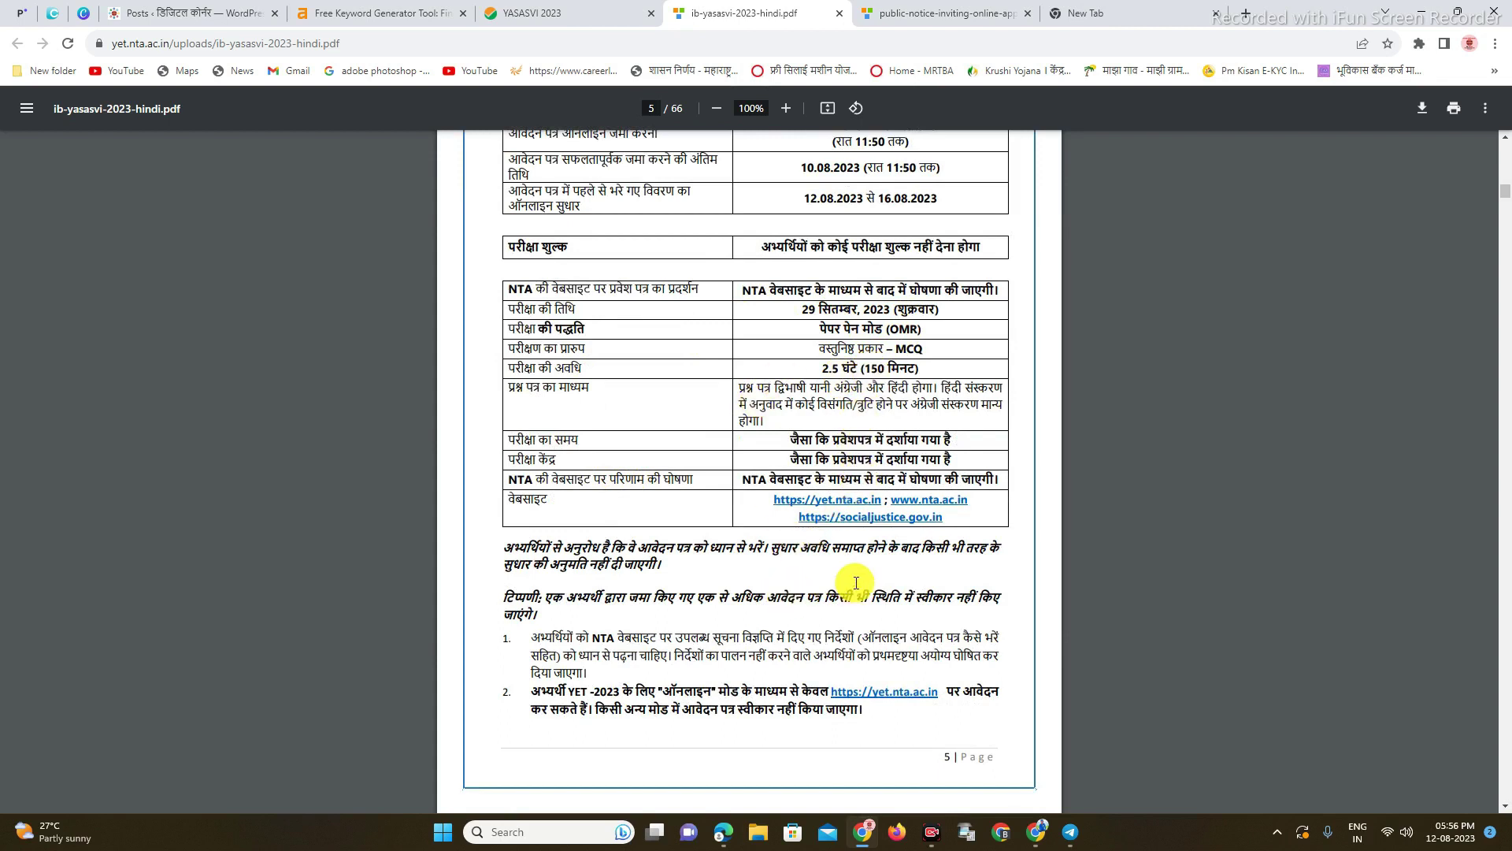
{"action": "scroll", "coordinate": [857, 584], "scroll_direction": "up", "scroll_amount": 4}
{"action": "scroll", "coordinate": [855, 581], "scroll_direction": "up", "scroll_amount": 9}
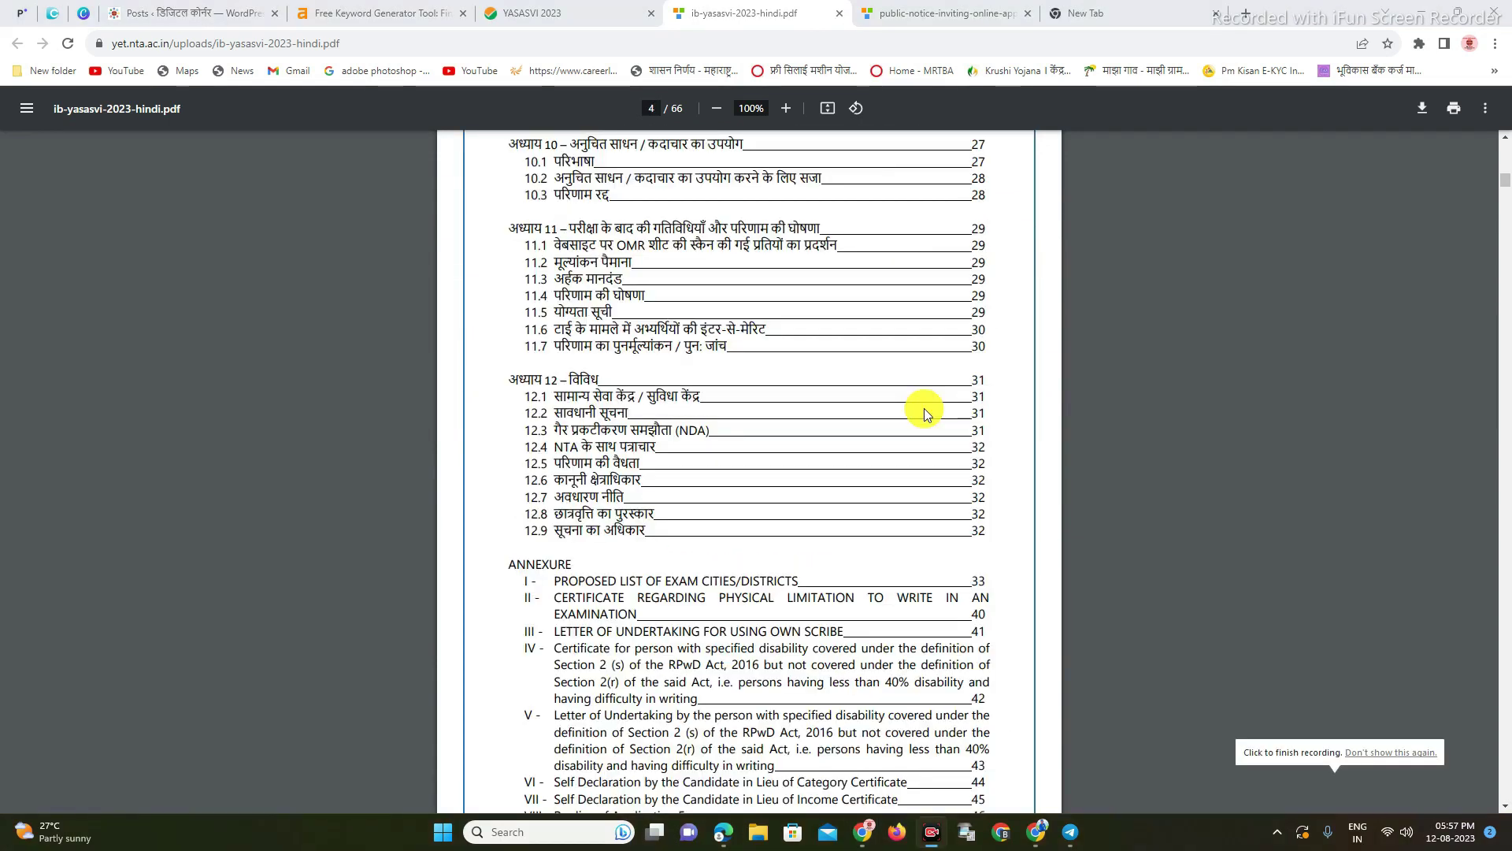